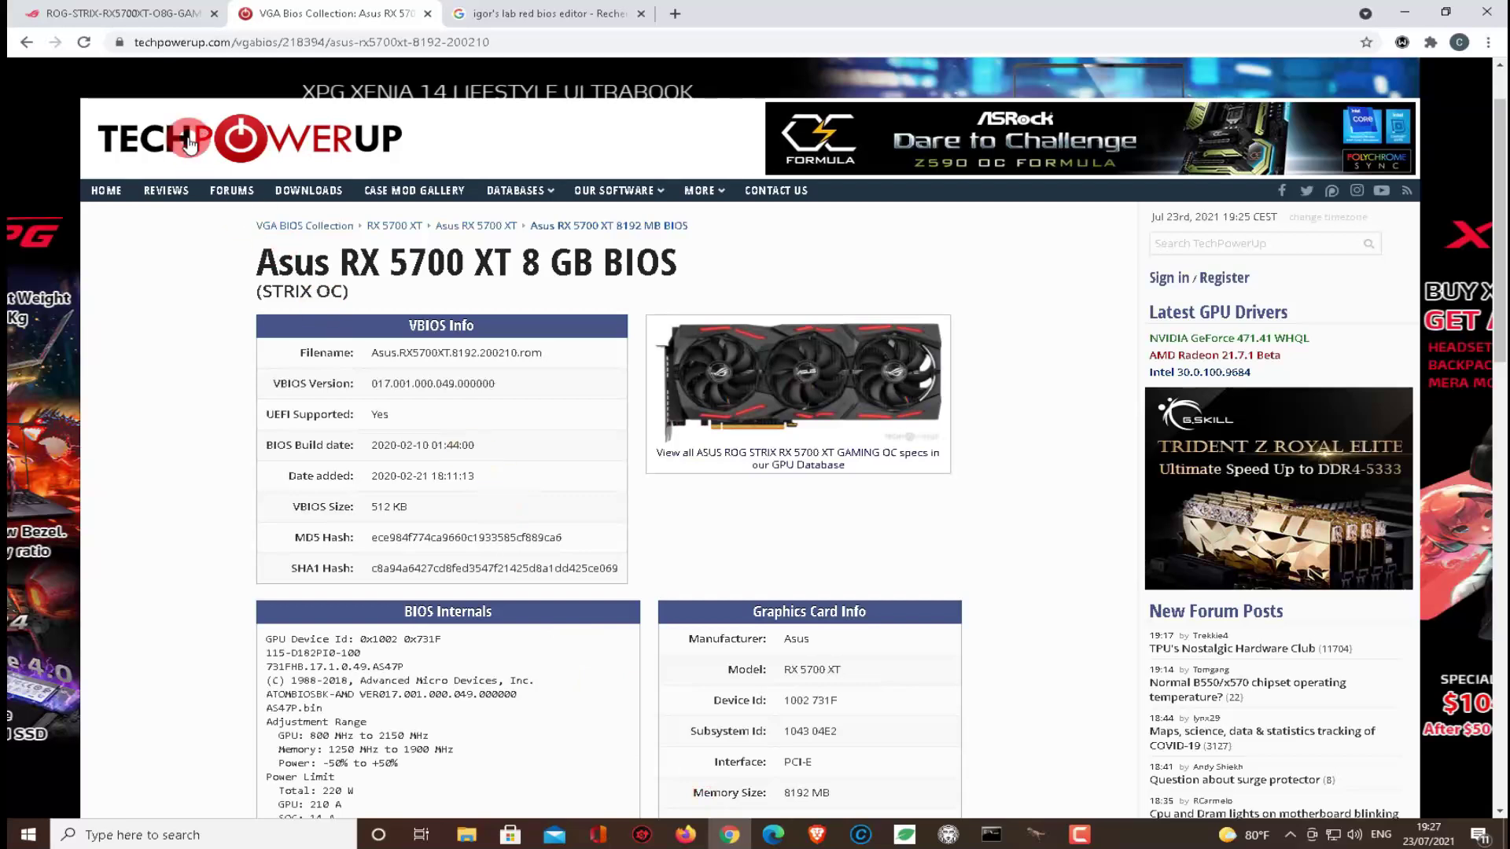
Step: Download the Asus RX 5700 XT 8 GB STRIX OC BIOS file Asus.RX5700XT.8192.200210.rom from its TechPowerUp page
{"action": "left_click", "coordinate": [480, 42]}
{"action": "left_click_drag", "start_coordinate": [489, 41], "coordinate": [189, 45]}
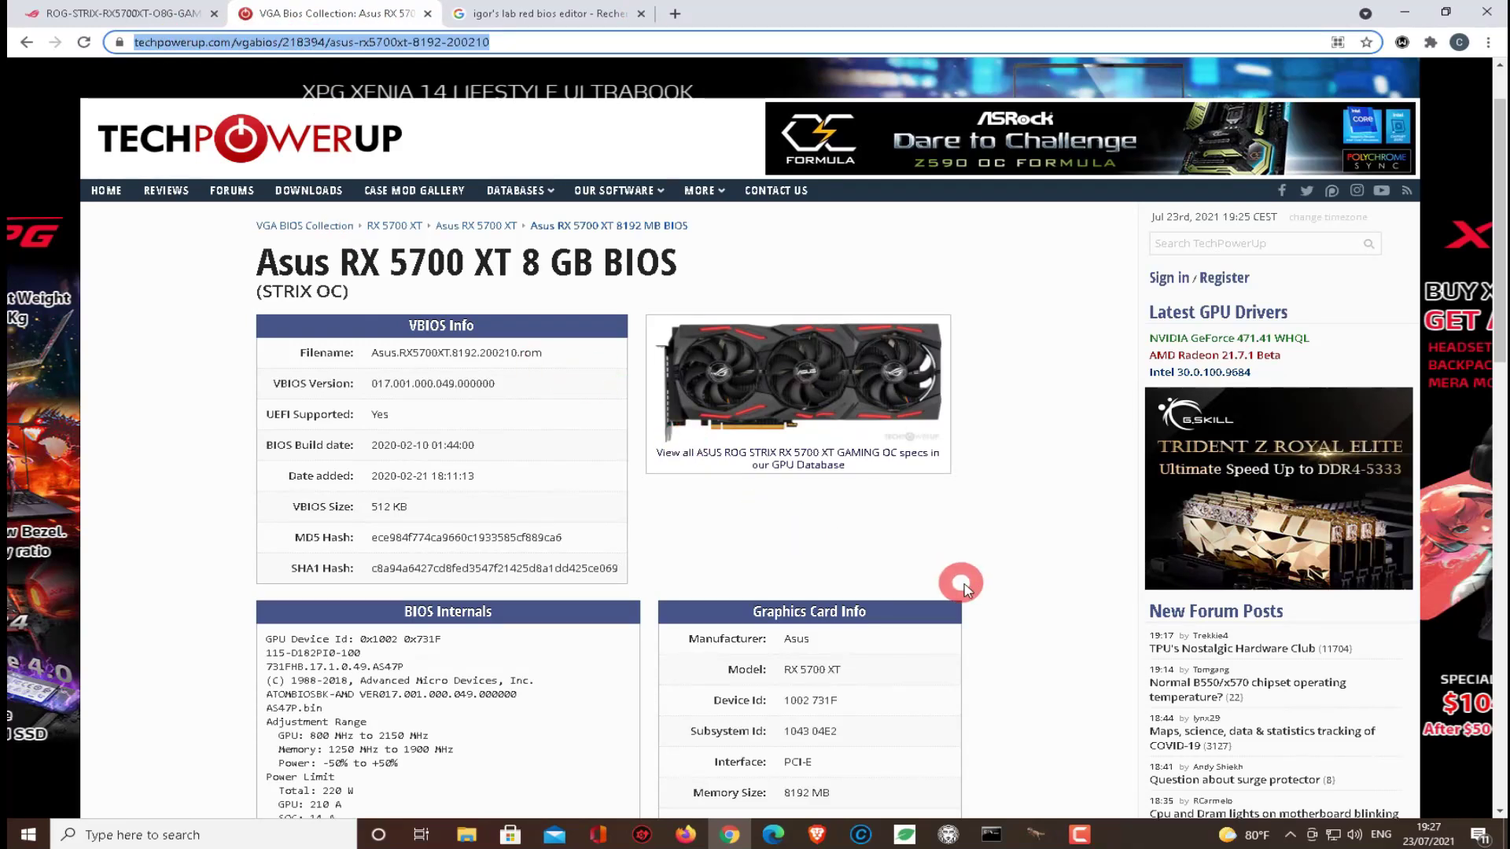
{"action": "scroll", "coordinate": [1007, 572], "scroll_direction": "down", "scroll_amount": 10}
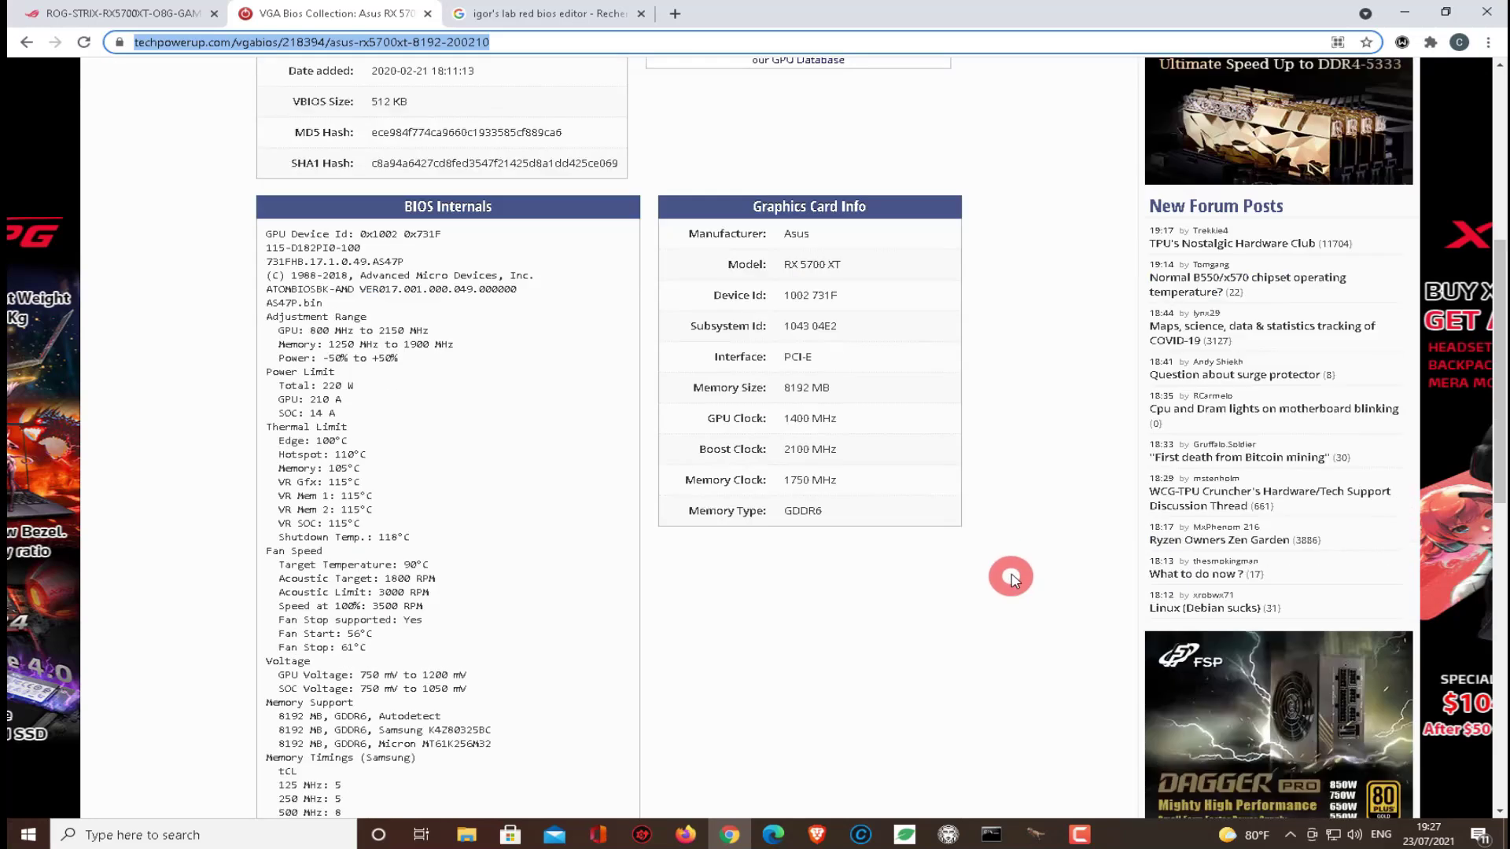
{"action": "scroll", "coordinate": [1010, 576], "scroll_direction": "down", "scroll_amount": 3}
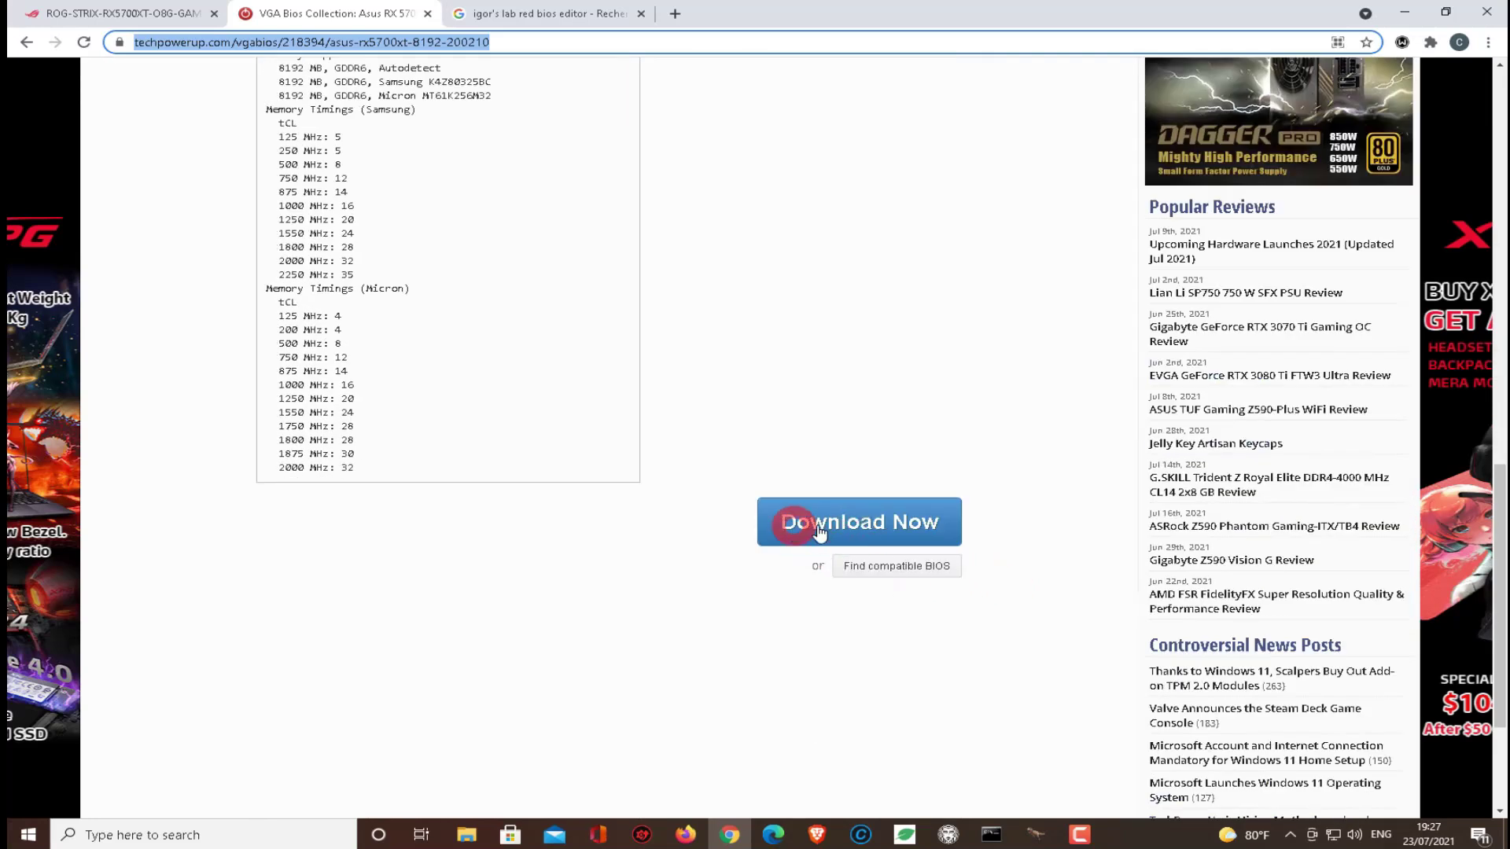
{"action": "left_click", "coordinate": [822, 525]}
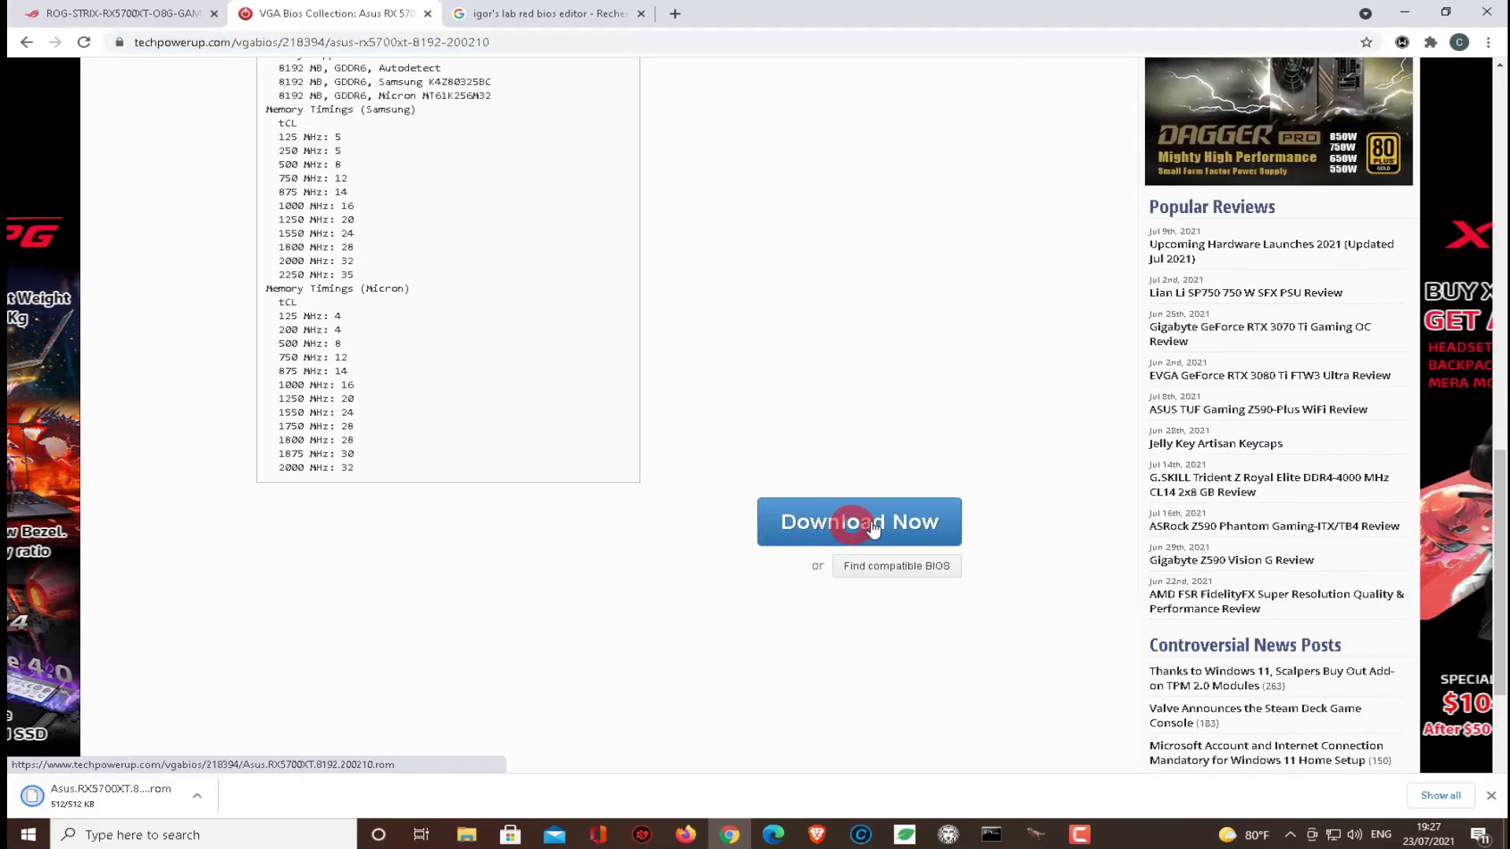
Step: Move the downloaded Asus RX 5700 XT .rom file from the Downloads folder to the desktop and close the folder window
{"action": "left_click", "coordinate": [198, 794]}
{"action": "left_click", "coordinate": [252, 689]}
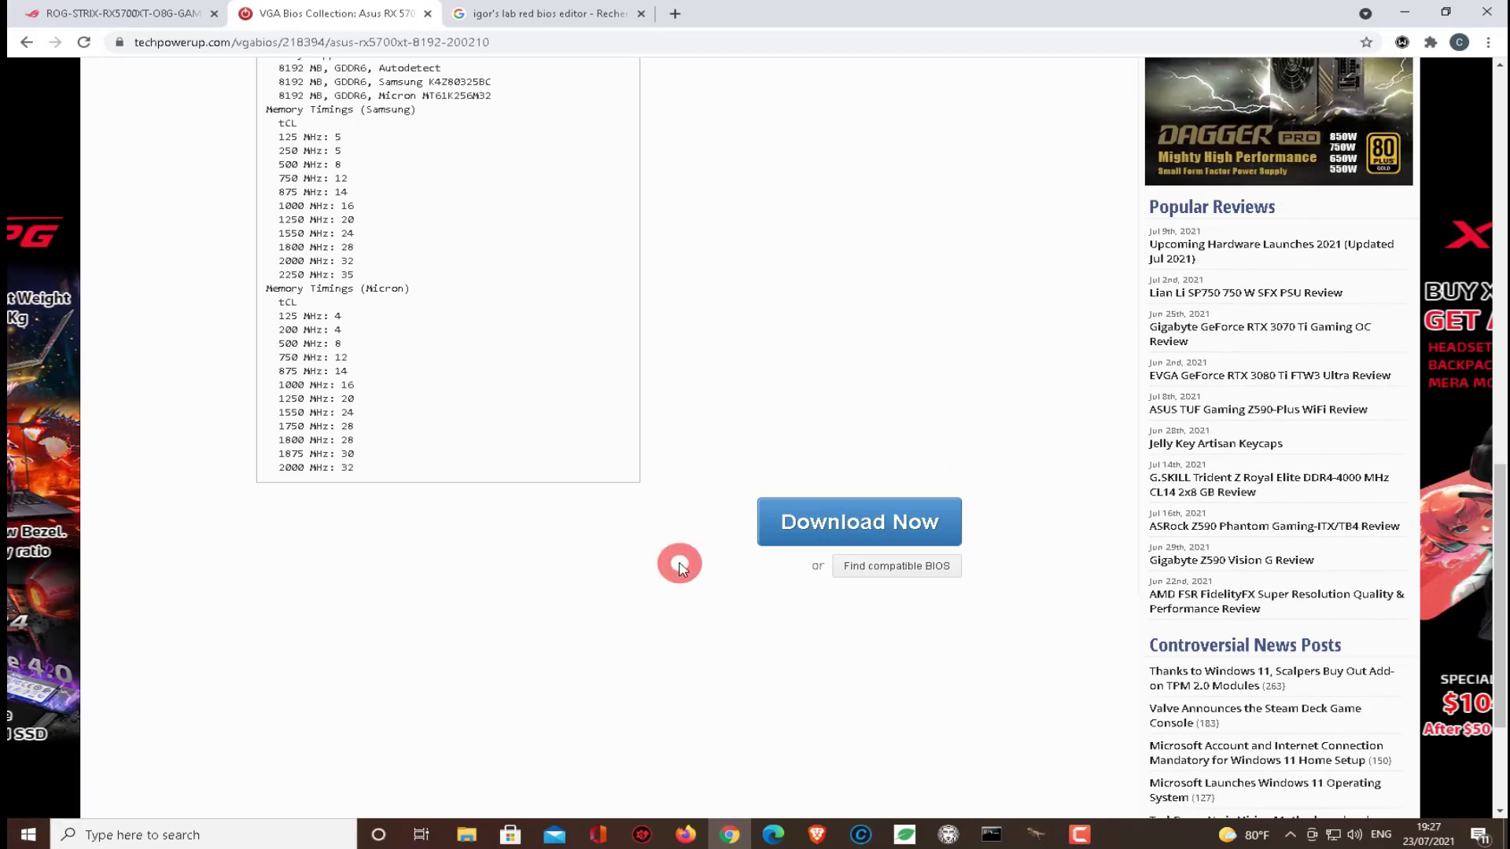
{"action": "left_click", "coordinate": [985, 259]}
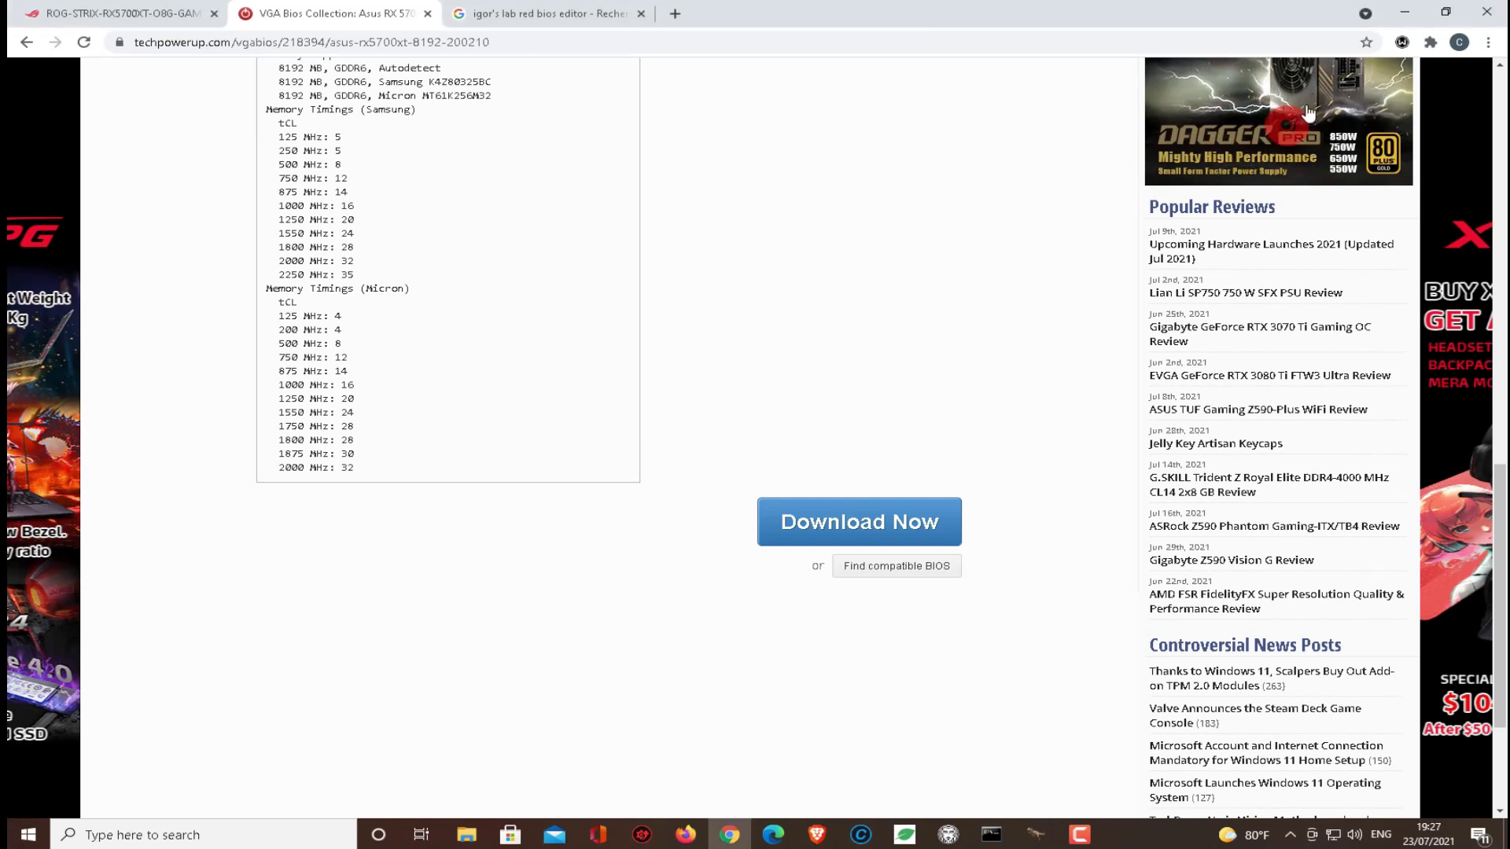
{"action": "left_click", "coordinate": [1410, 13]}
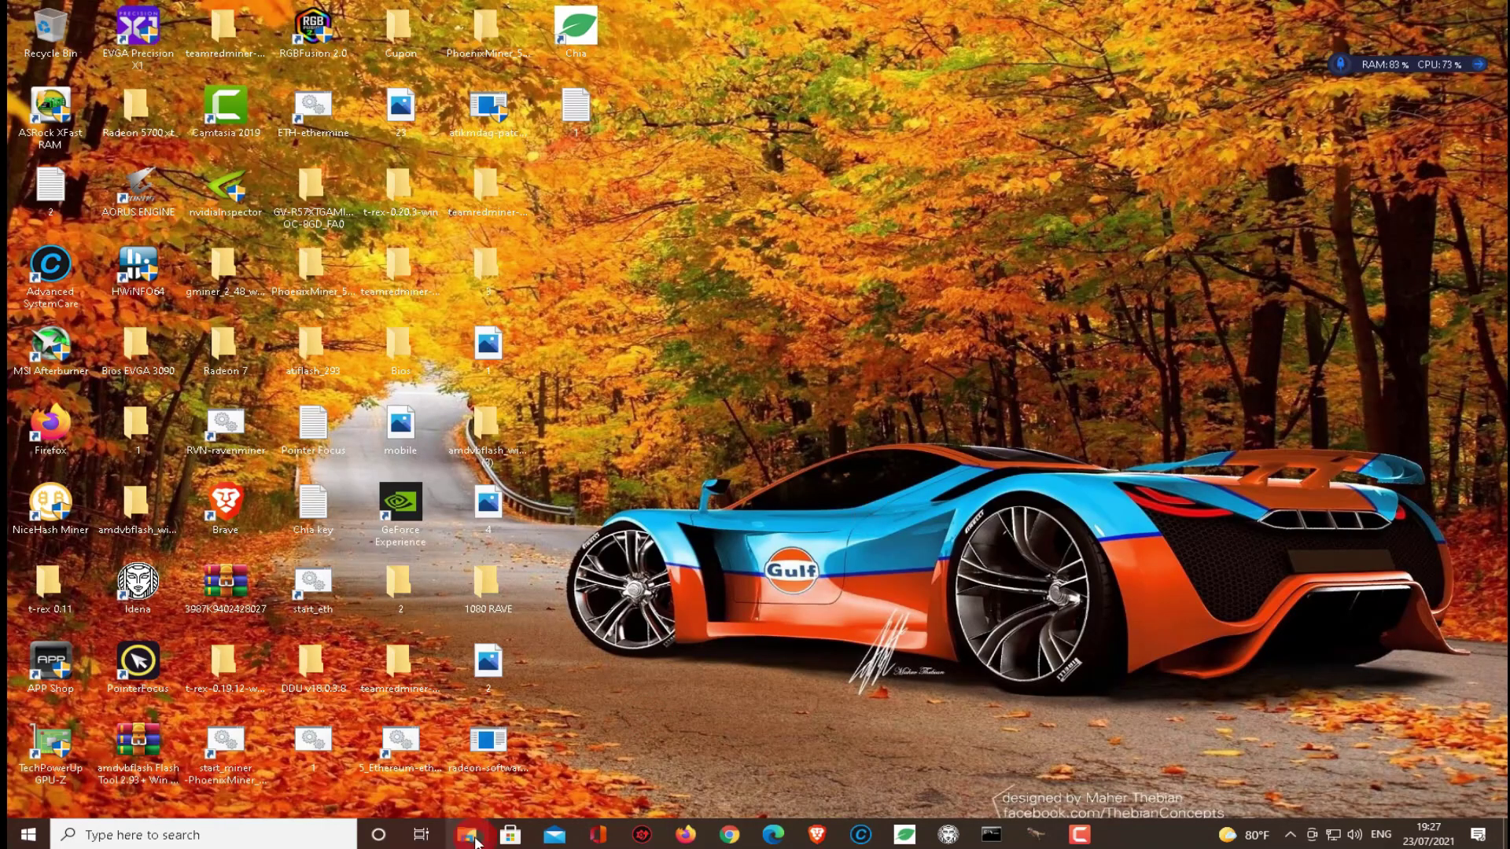
{"action": "left_click", "coordinate": [478, 825]}
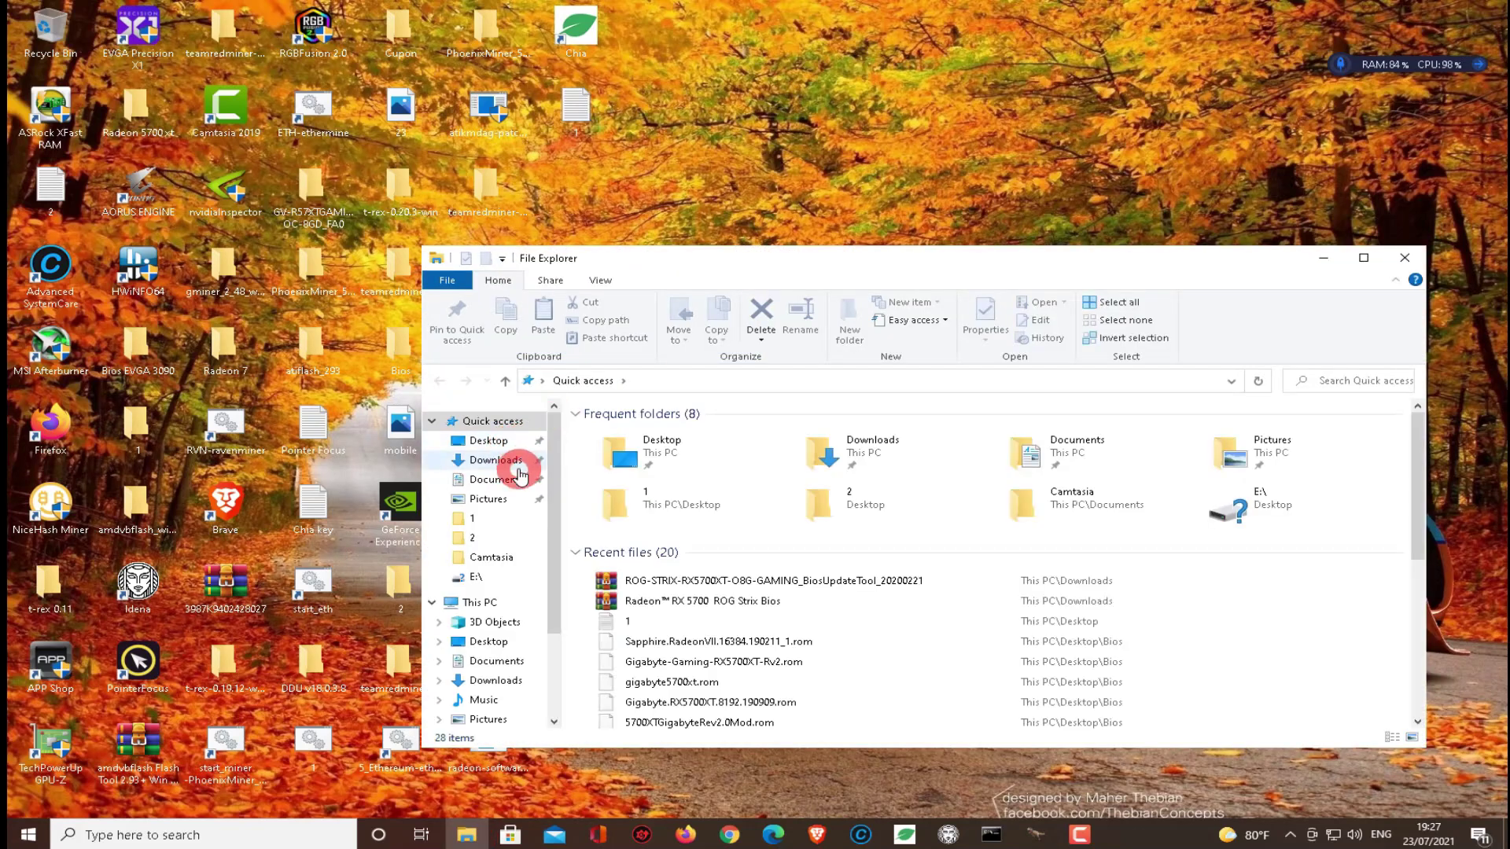
{"action": "left_click", "coordinate": [512, 464]}
{"action": "left_click_drag", "start_coordinate": [702, 270], "coordinate": [1081, 276]}
{"action": "left_click_drag", "start_coordinate": [1008, 464], "coordinate": [684, 224]}
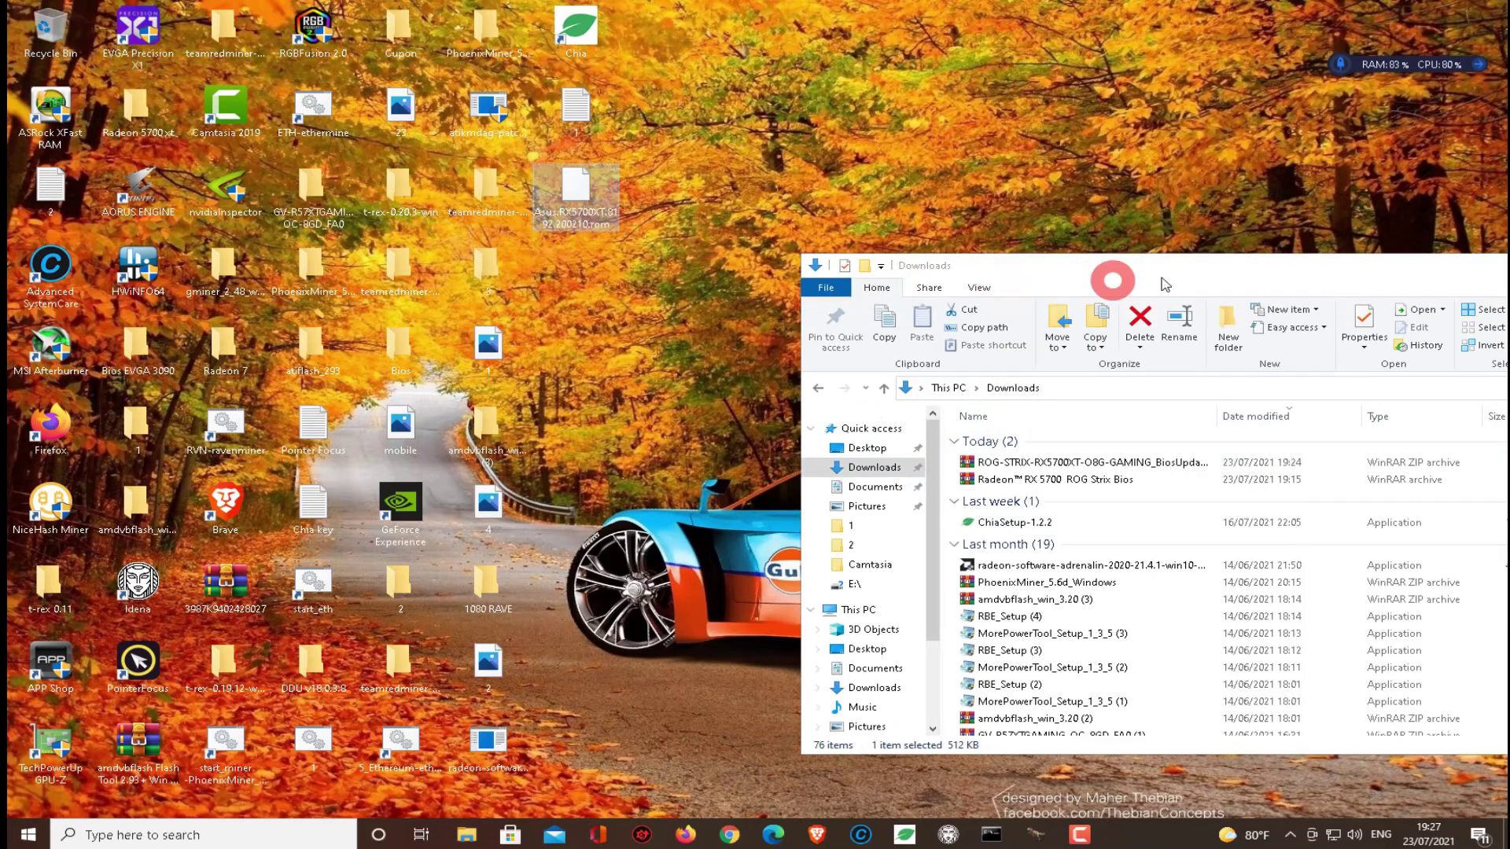
{"action": "left_click_drag", "start_coordinate": [1224, 267], "coordinate": [829, 310]}
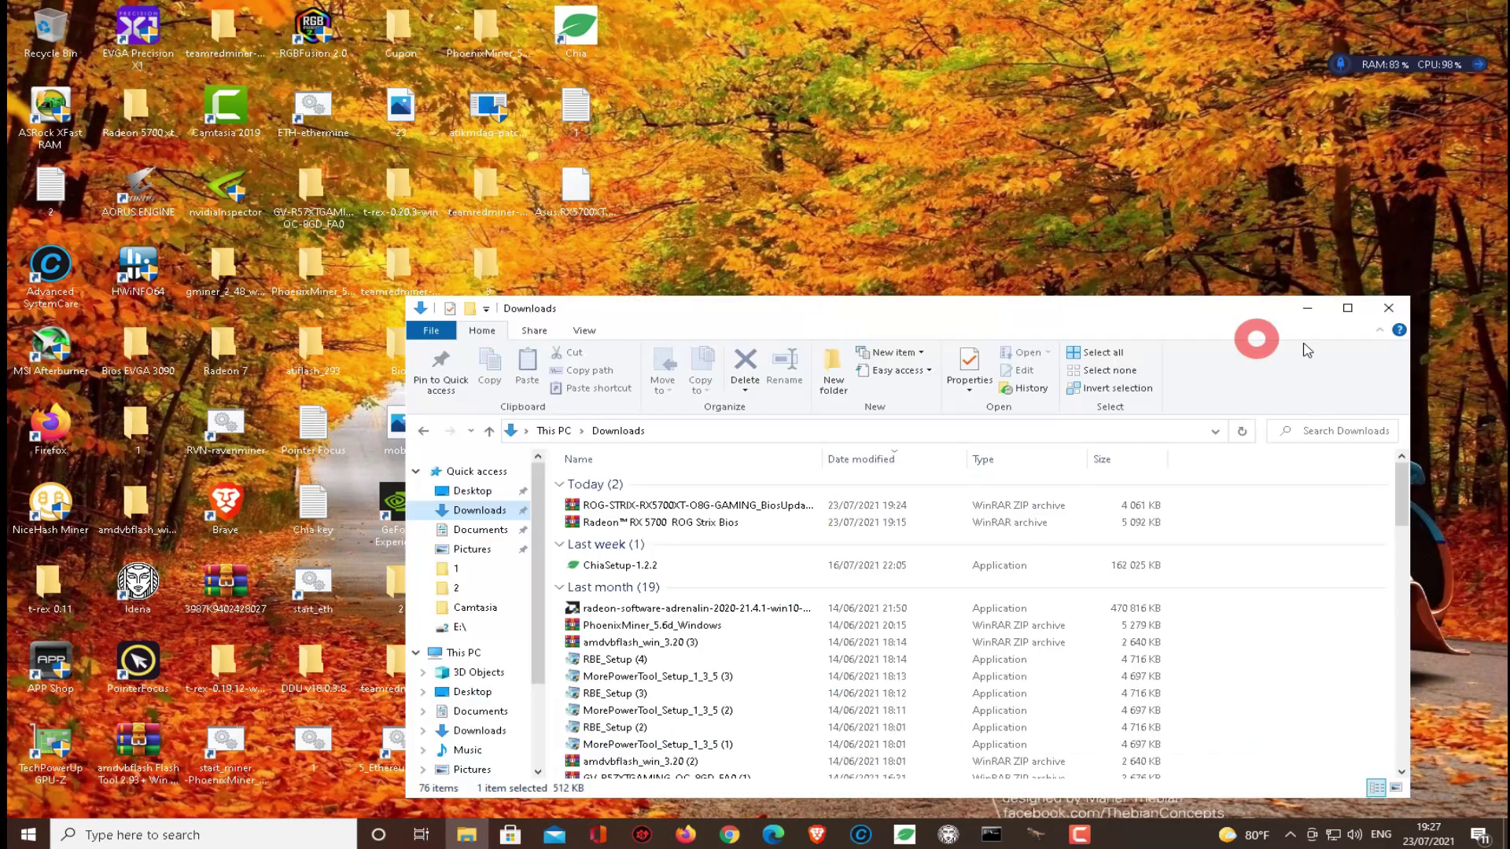
{"action": "left_click", "coordinate": [1390, 311]}
{"action": "left_click", "coordinate": [585, 201]}
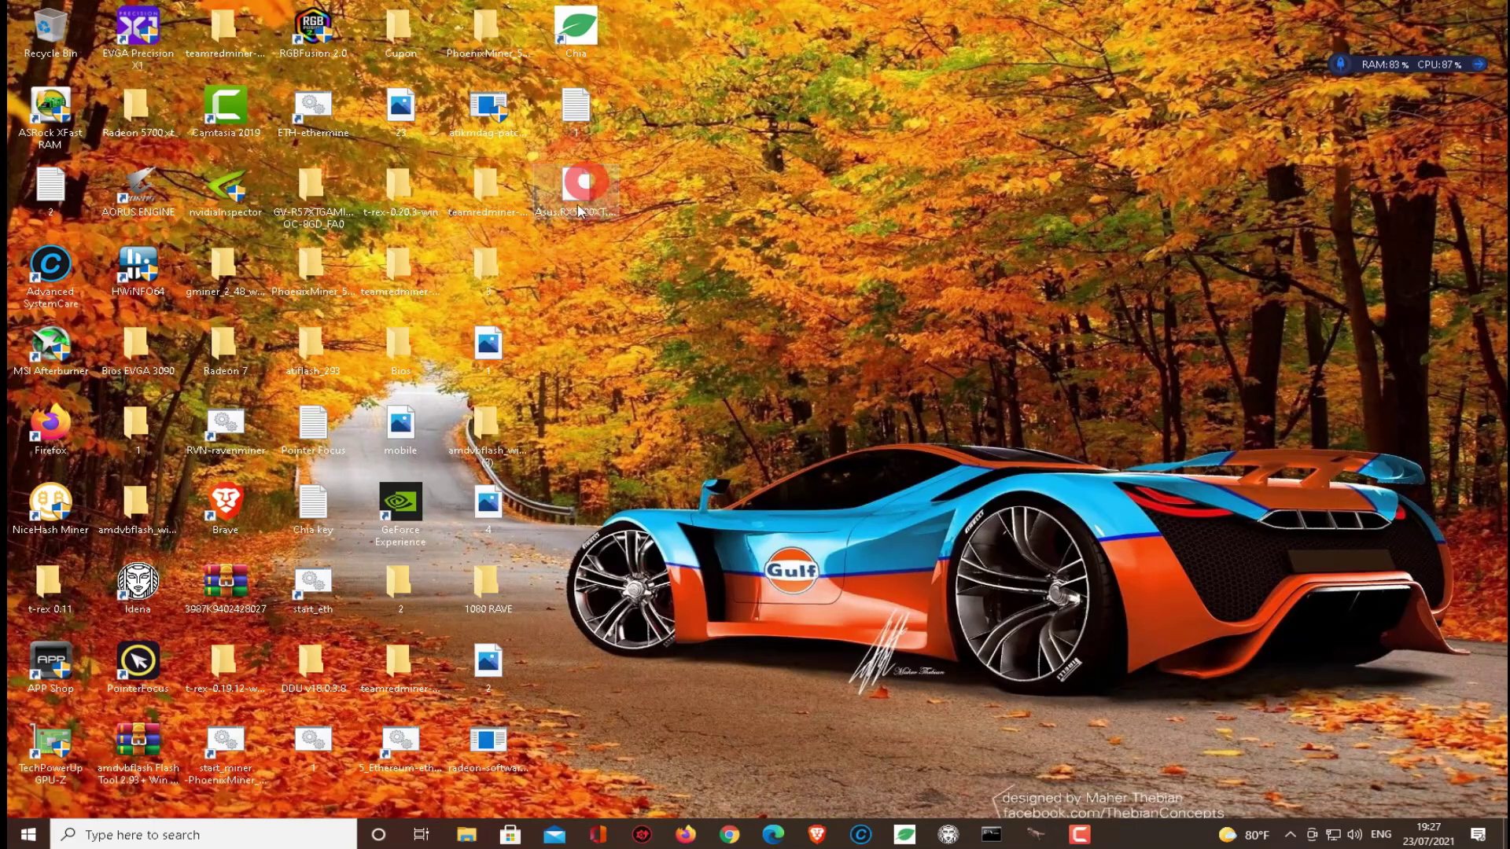
{"action": "left_click", "coordinate": [694, 603]}
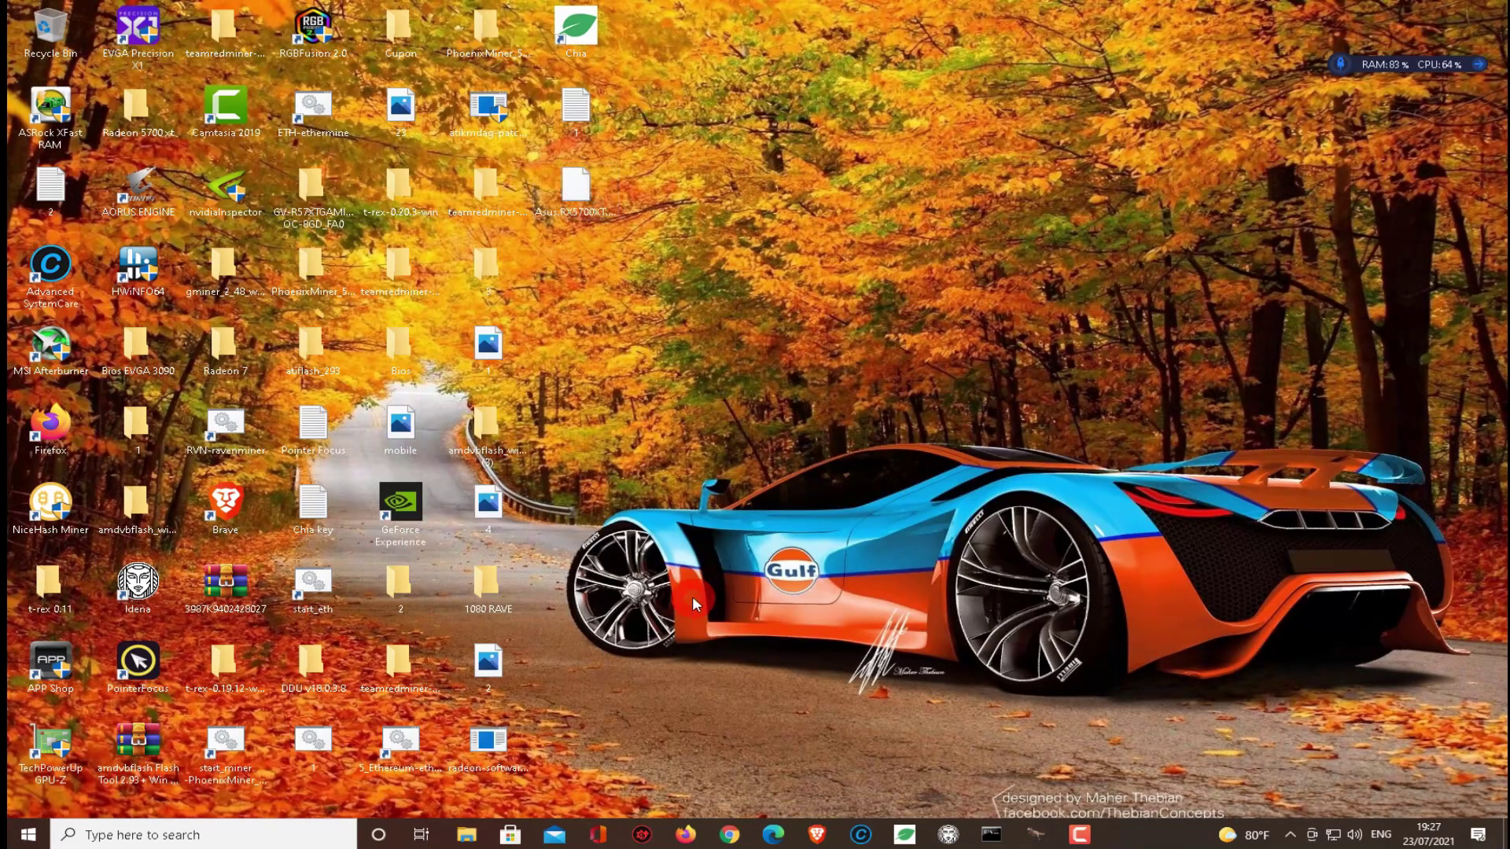
Step: Return to the browser and open the igor'sLAB "RED BIOS EDITOR and MorePowerTool" article from the "igor's lab red bios editor" search results
{"action": "left_click", "coordinate": [725, 835]}
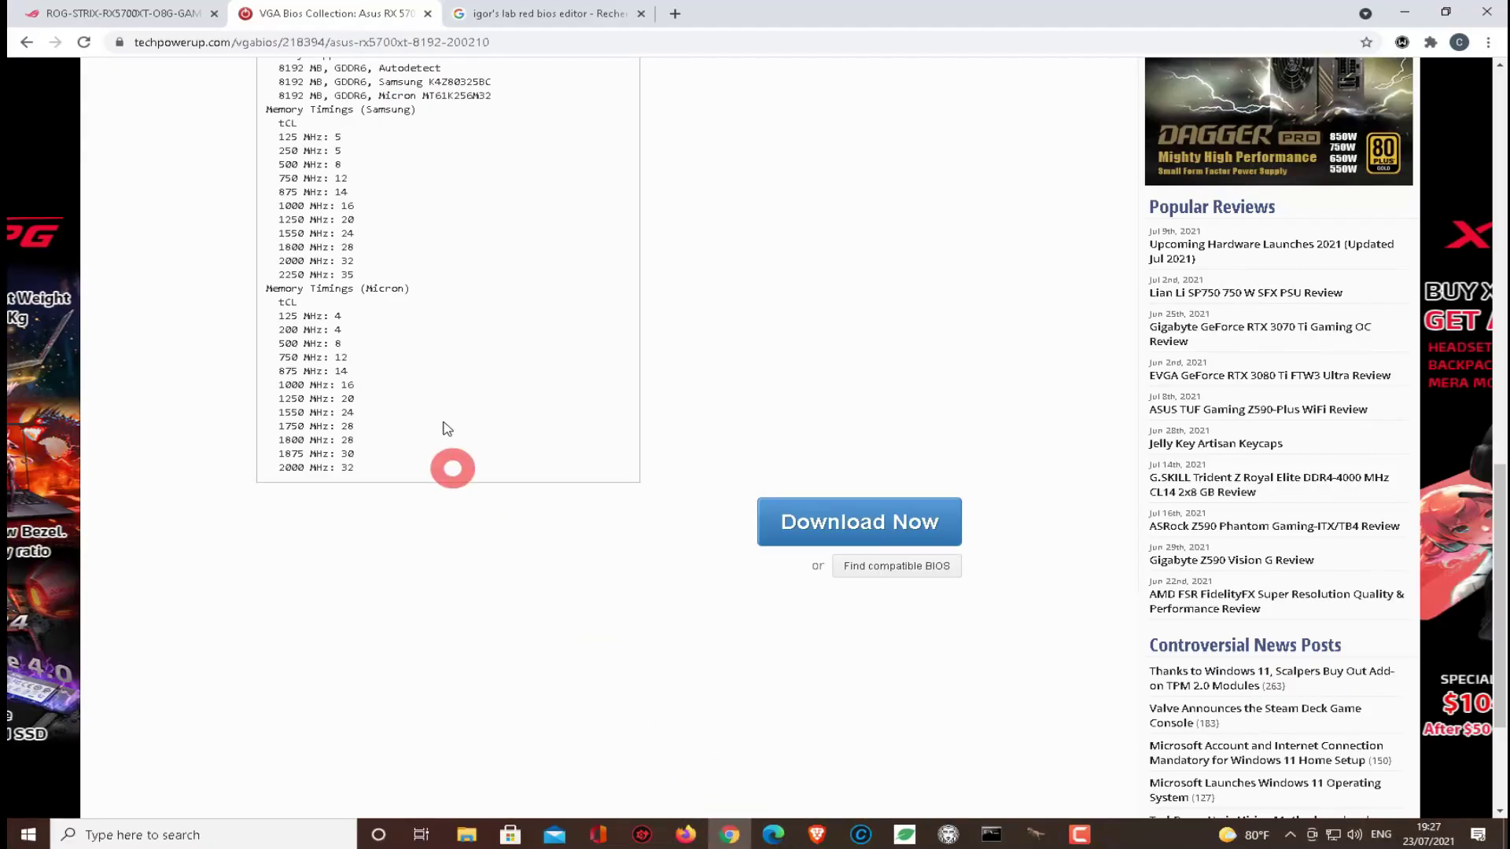
{"action": "scroll", "coordinate": [210, 326], "scroll_direction": "up", "scroll_amount": 4}
{"action": "scroll", "coordinate": [210, 326], "scroll_direction": "up", "scroll_amount": 10}
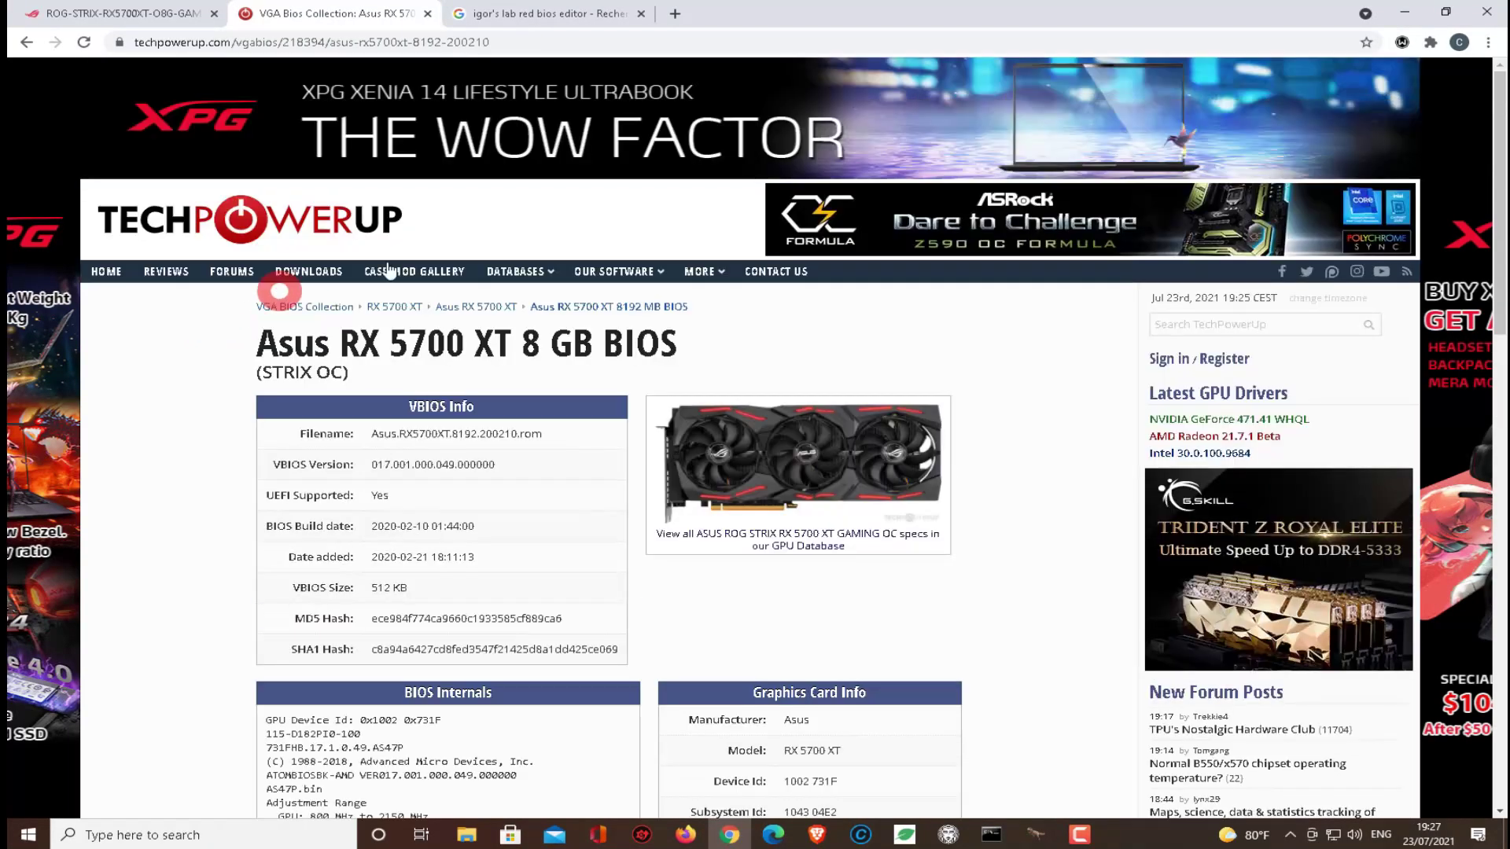
{"action": "left_click", "coordinate": [542, 14]}
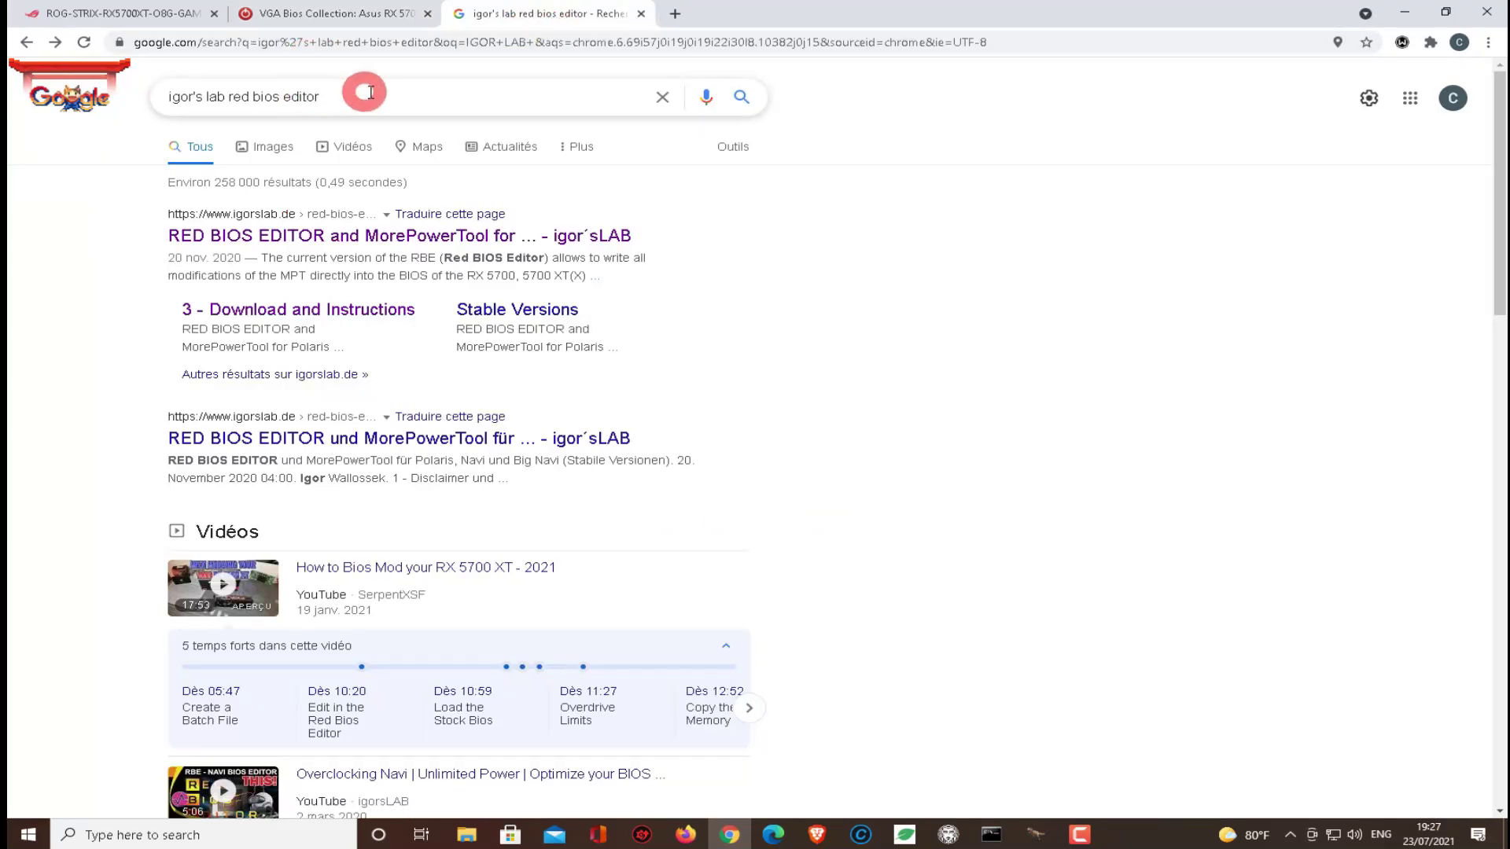
{"action": "left_click_drag", "start_coordinate": [322, 97], "coordinate": [168, 96]}
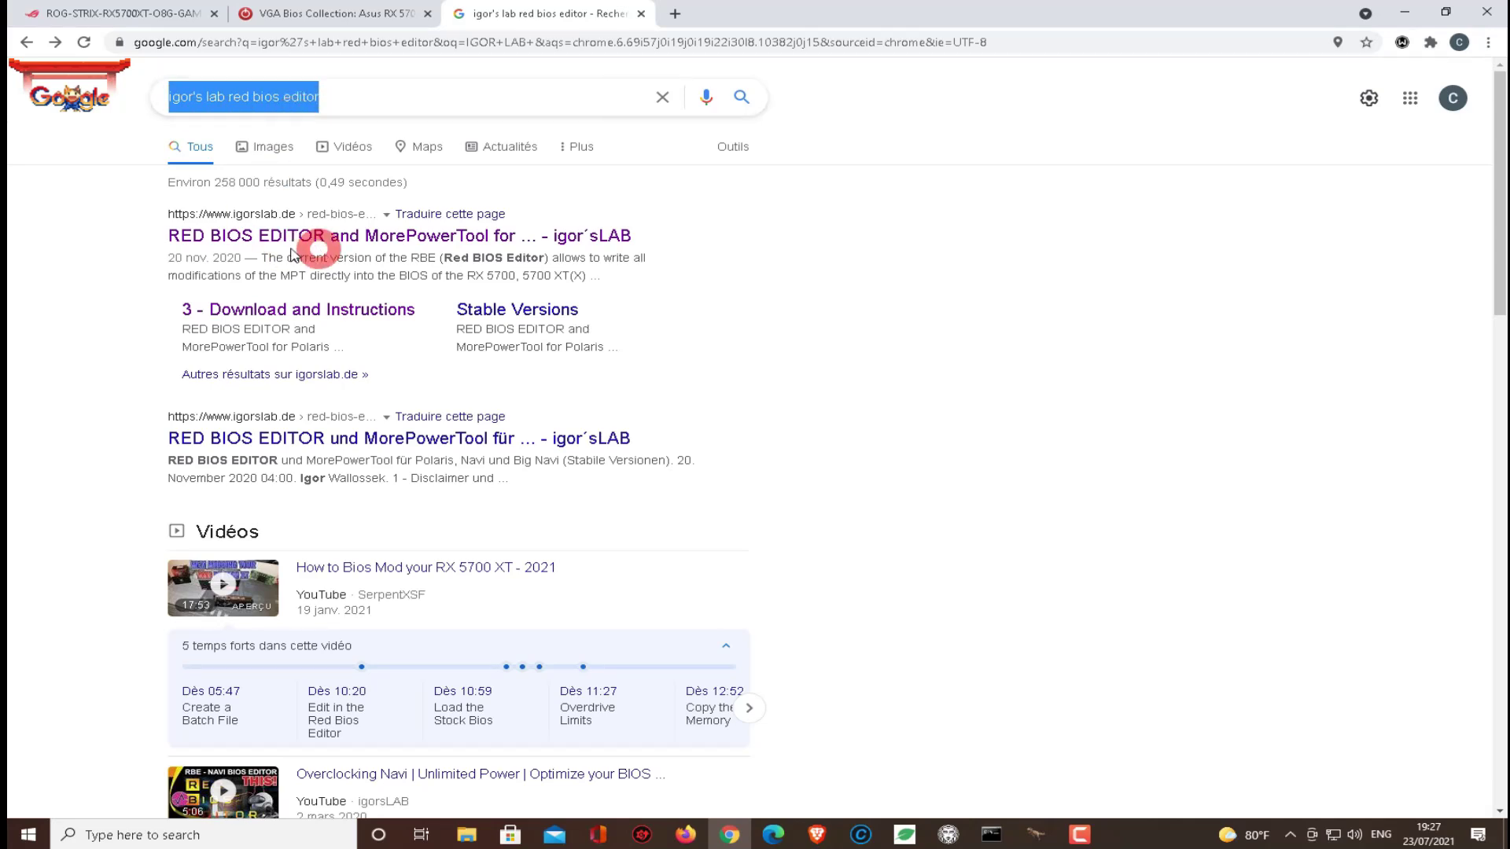
{"action": "left_click", "coordinate": [393, 239]}
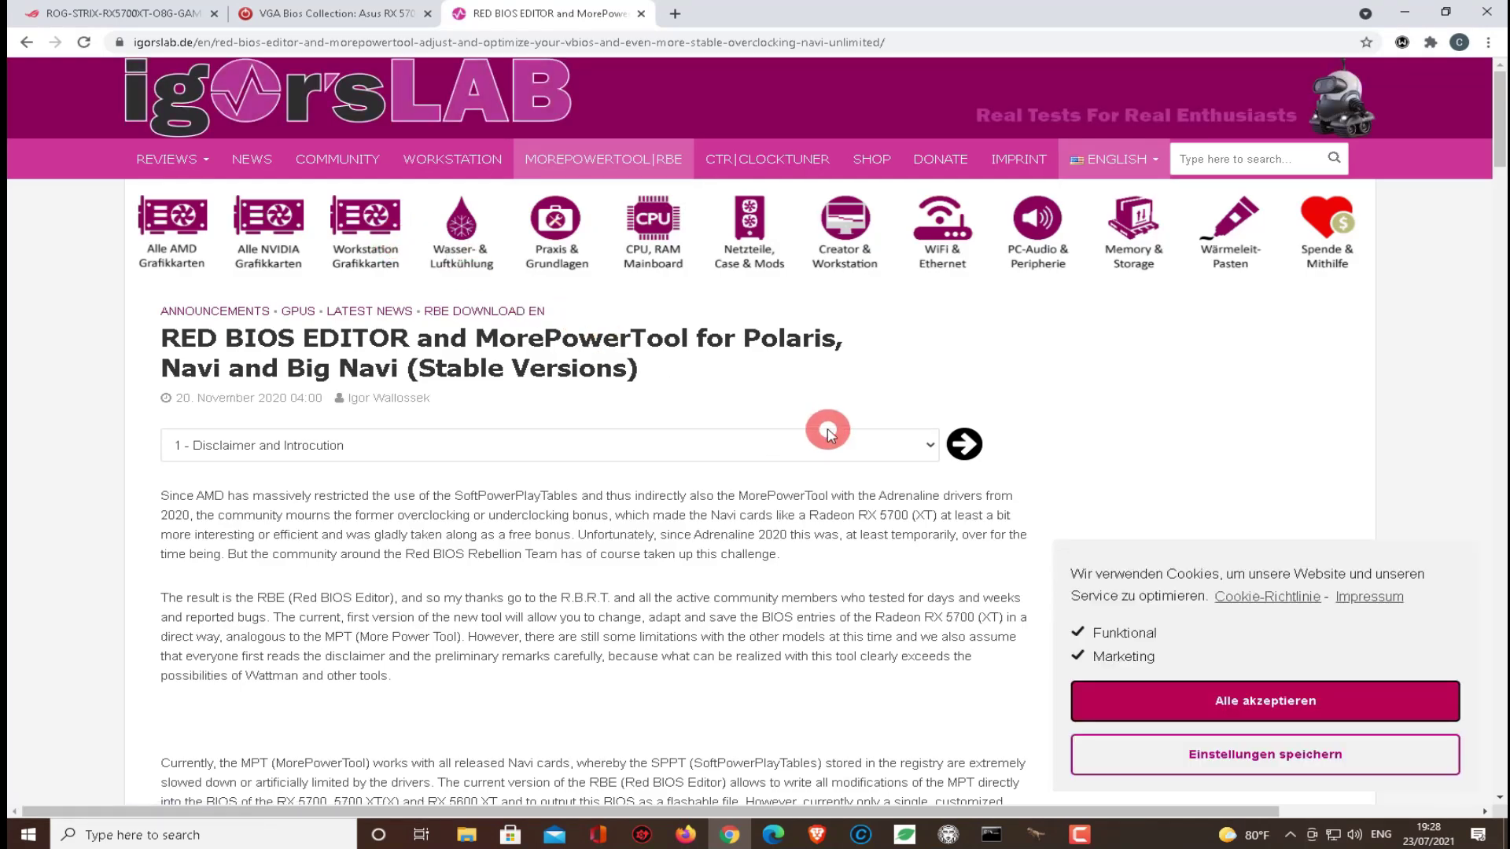
Step: Examine the article's "2 - Short help and description" page on adjusting and editing the BIOS
{"action": "left_click", "coordinate": [893, 451]}
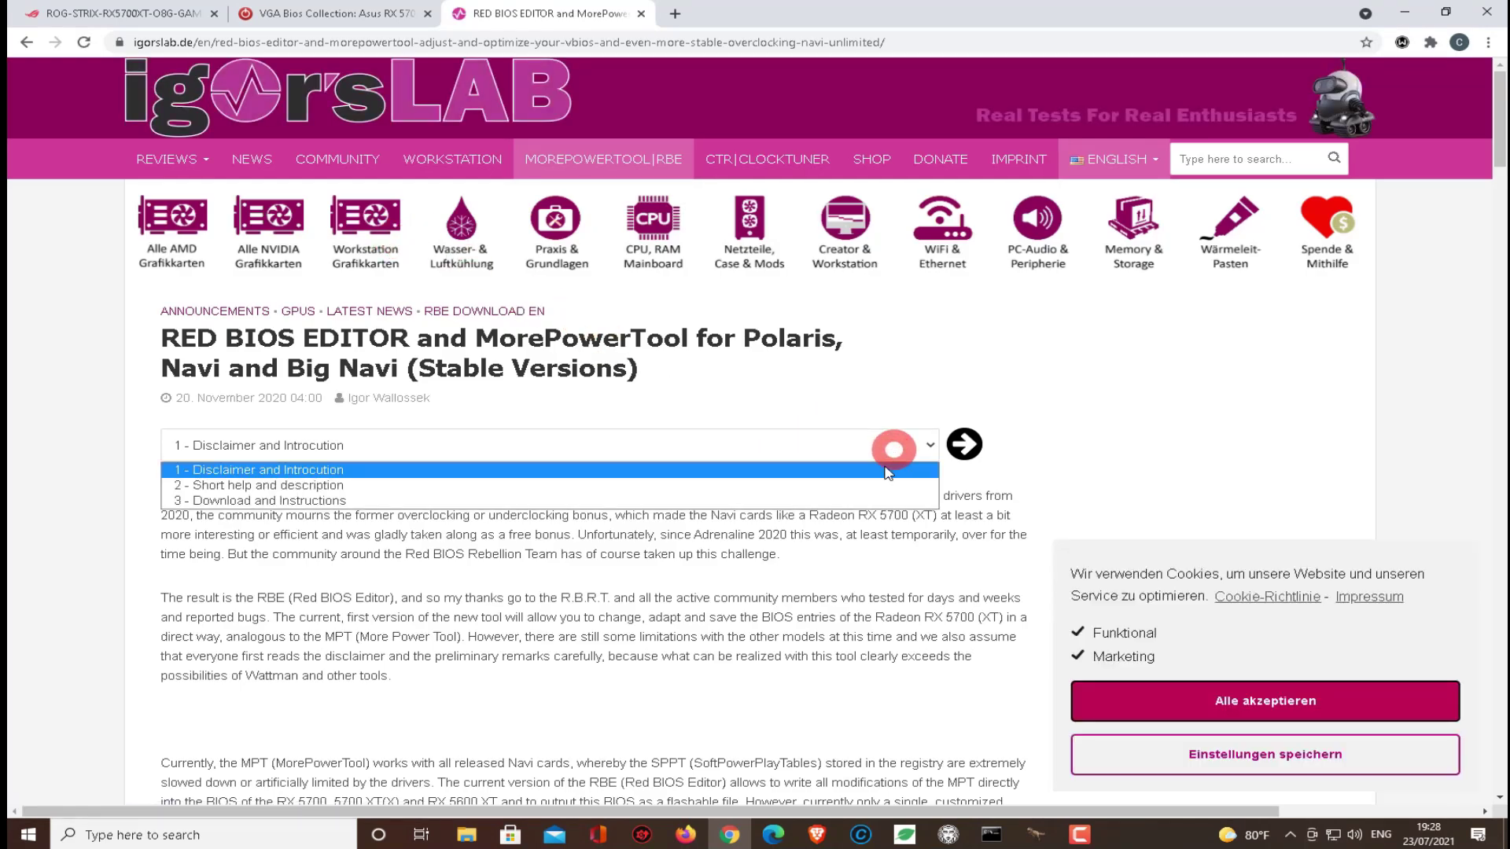
{"action": "left_click", "coordinate": [874, 501]}
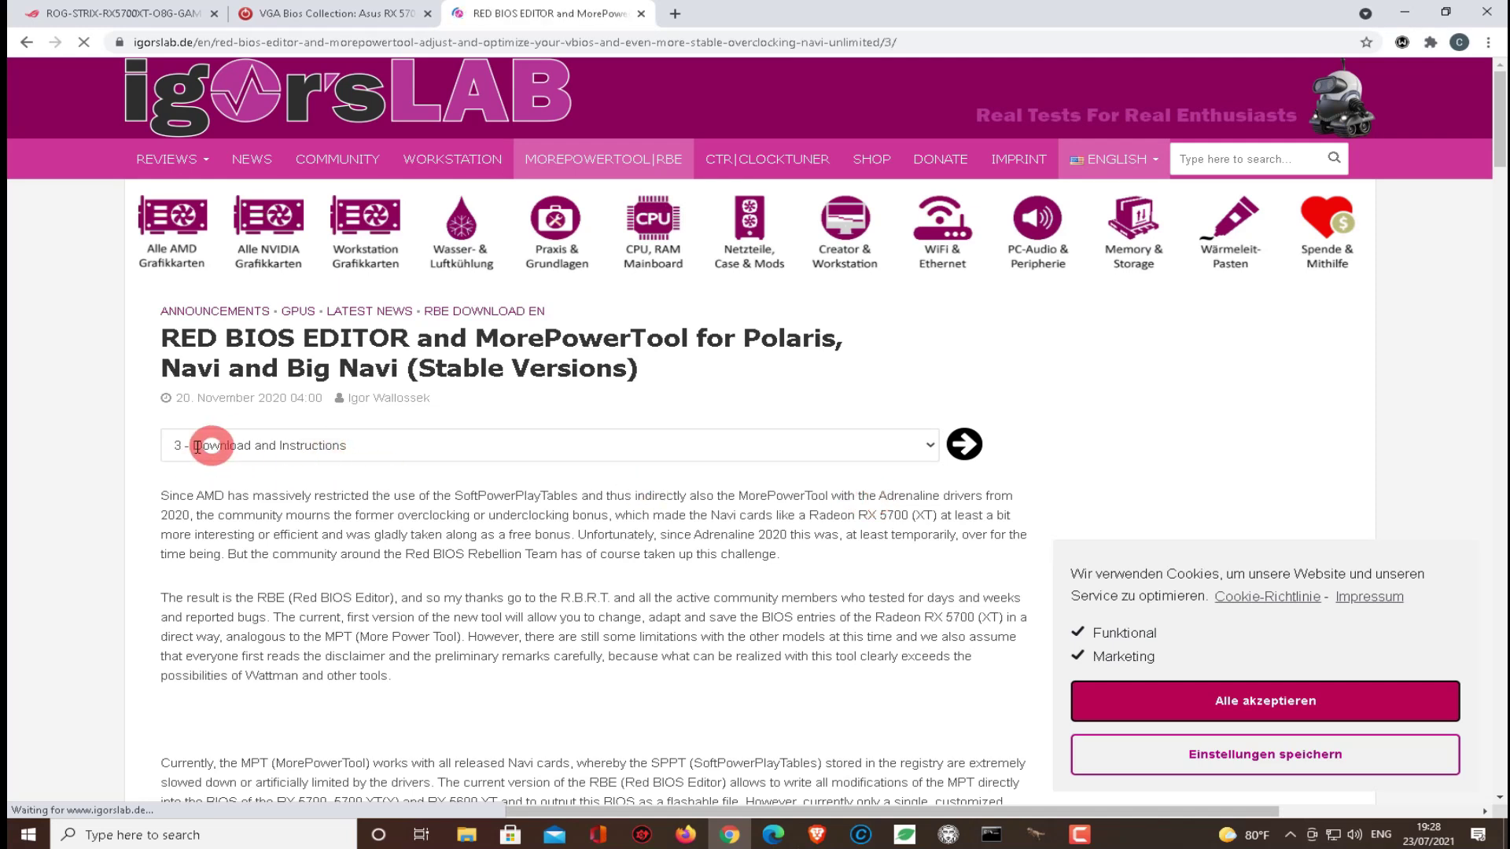
{"action": "left_click", "coordinate": [962, 444]}
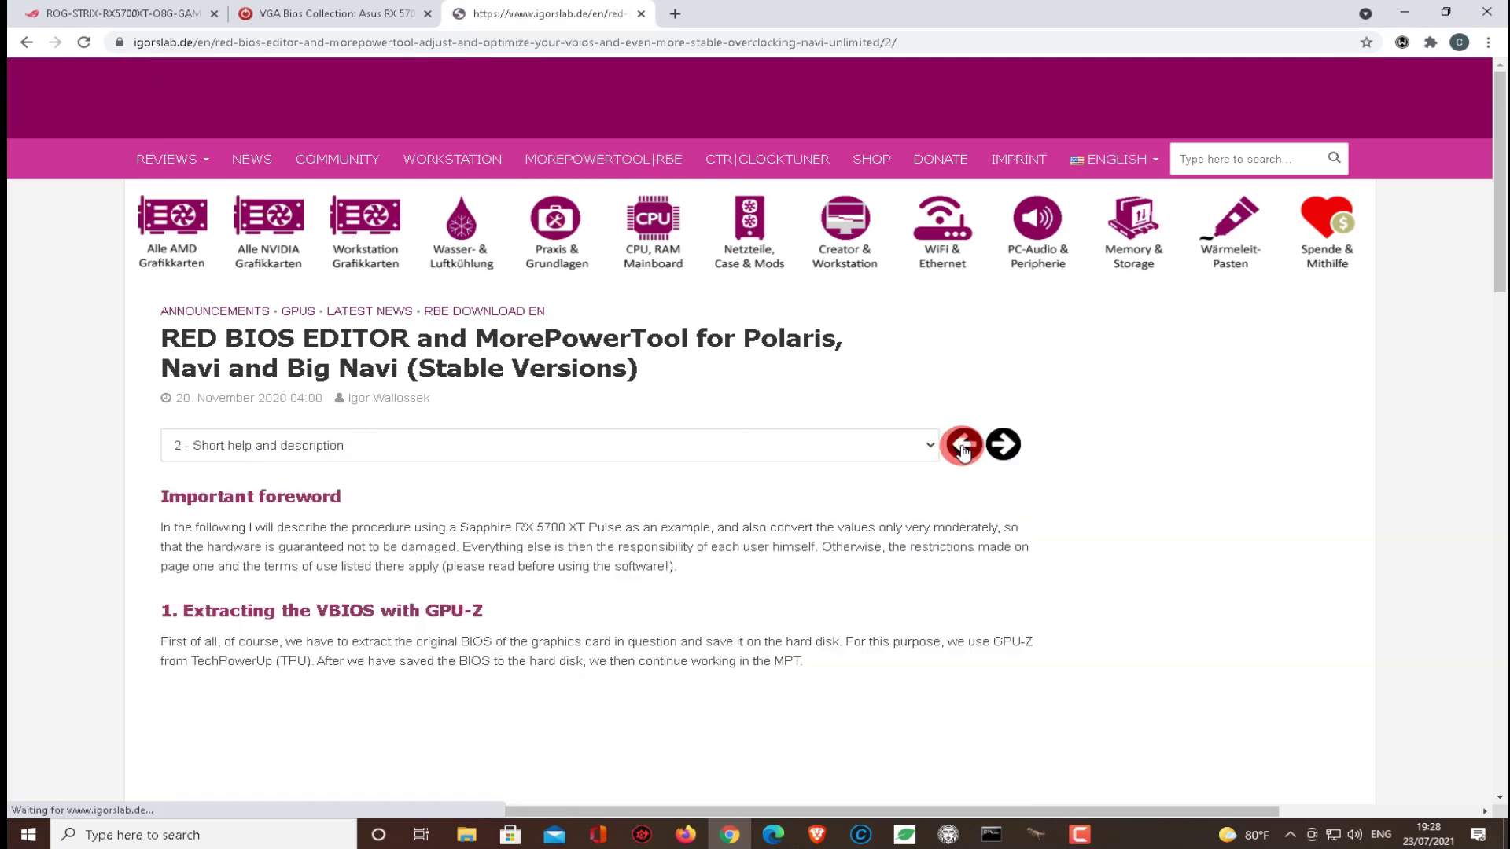
{"action": "scroll", "coordinate": [934, 602], "scroll_direction": "down", "scroll_amount": 2}
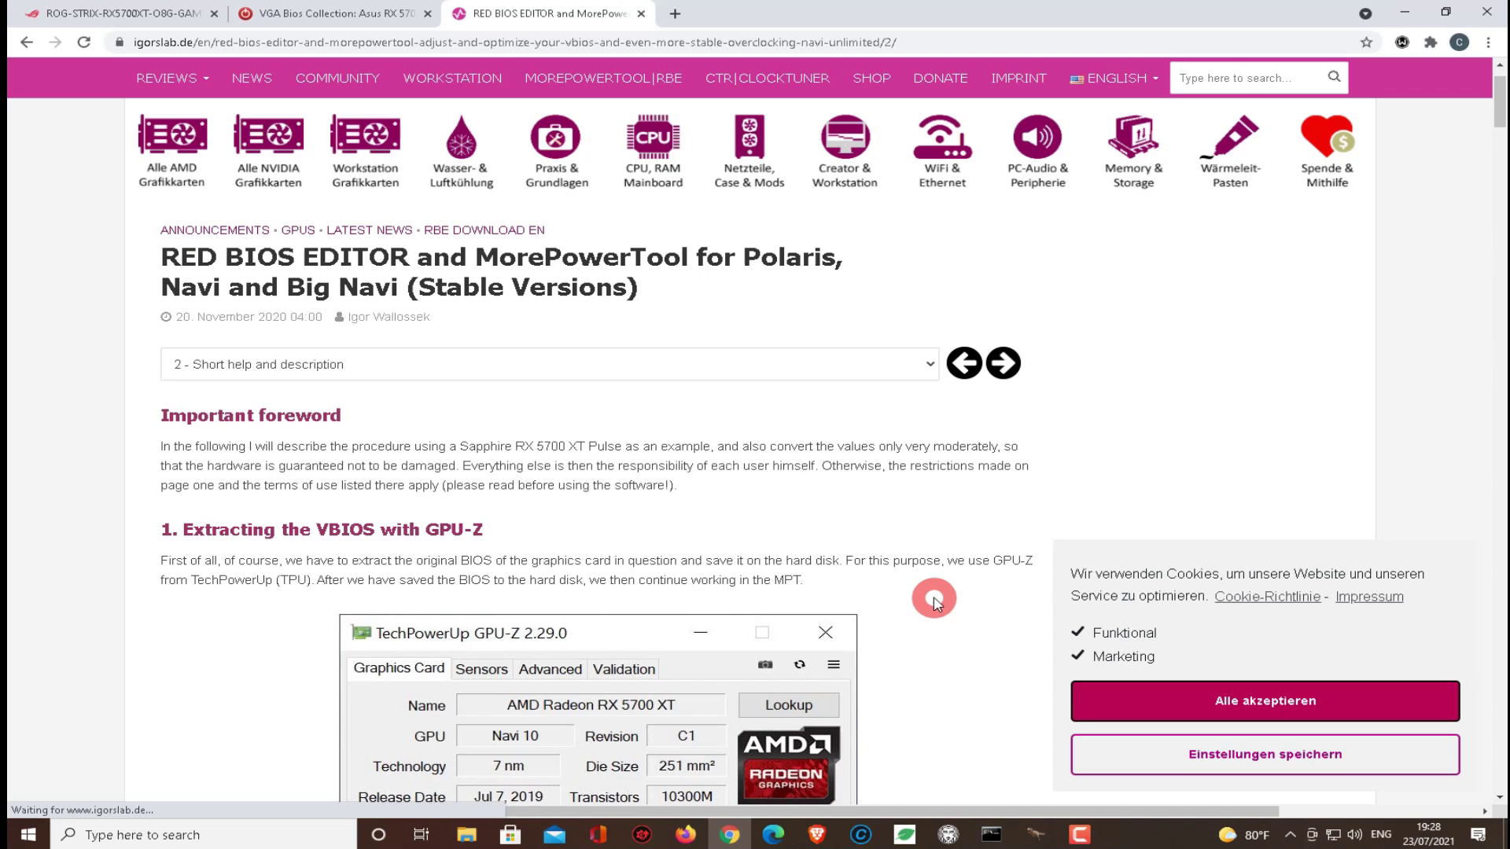
{"action": "scroll", "coordinate": [936, 602], "scroll_direction": "down", "scroll_amount": 15}
{"action": "scroll", "coordinate": [935, 603], "scroll_direction": "down", "scroll_amount": 12}
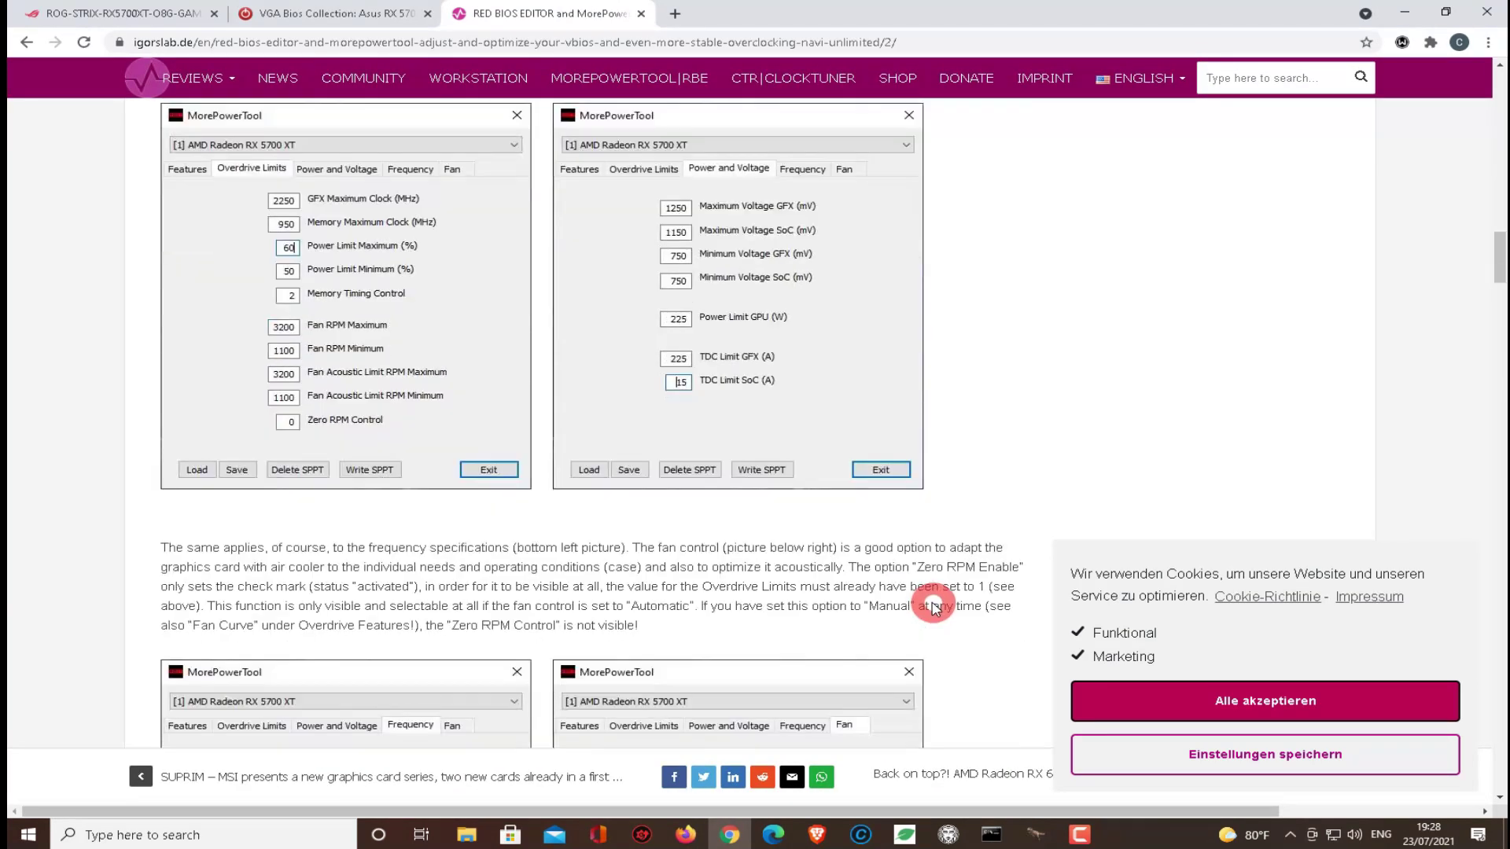
{"action": "scroll", "coordinate": [934, 605], "scroll_direction": "down", "scroll_amount": 20}
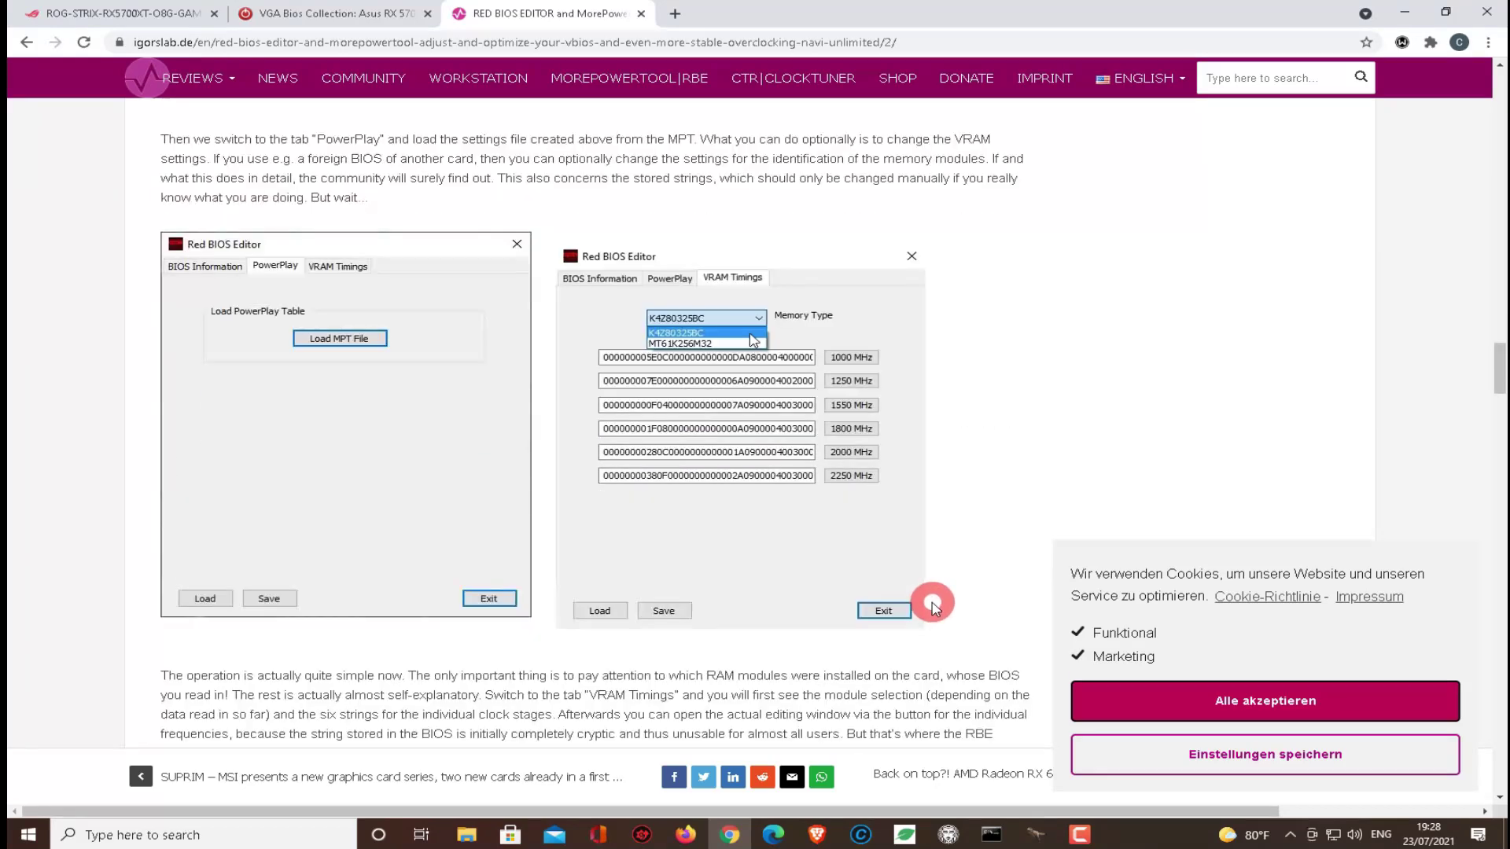
{"action": "scroll", "coordinate": [932, 605], "scroll_direction": "down", "scroll_amount": 20}
{"action": "scroll", "coordinate": [930, 616], "scroll_direction": "down", "scroll_amount": 20}
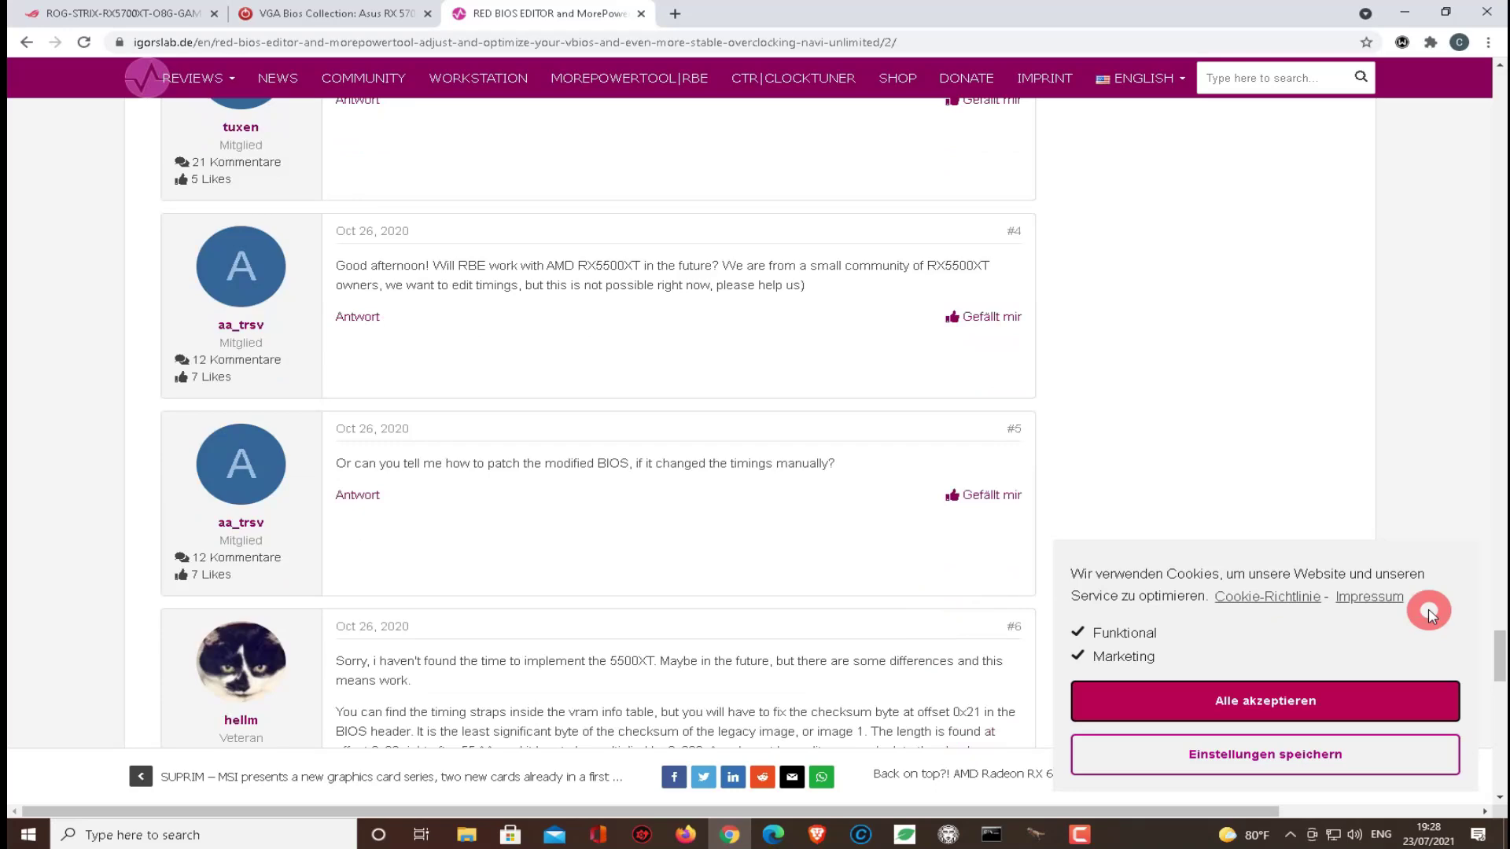
{"action": "left_click_drag", "start_coordinate": [1500, 649], "coordinate": [1503, 72]}
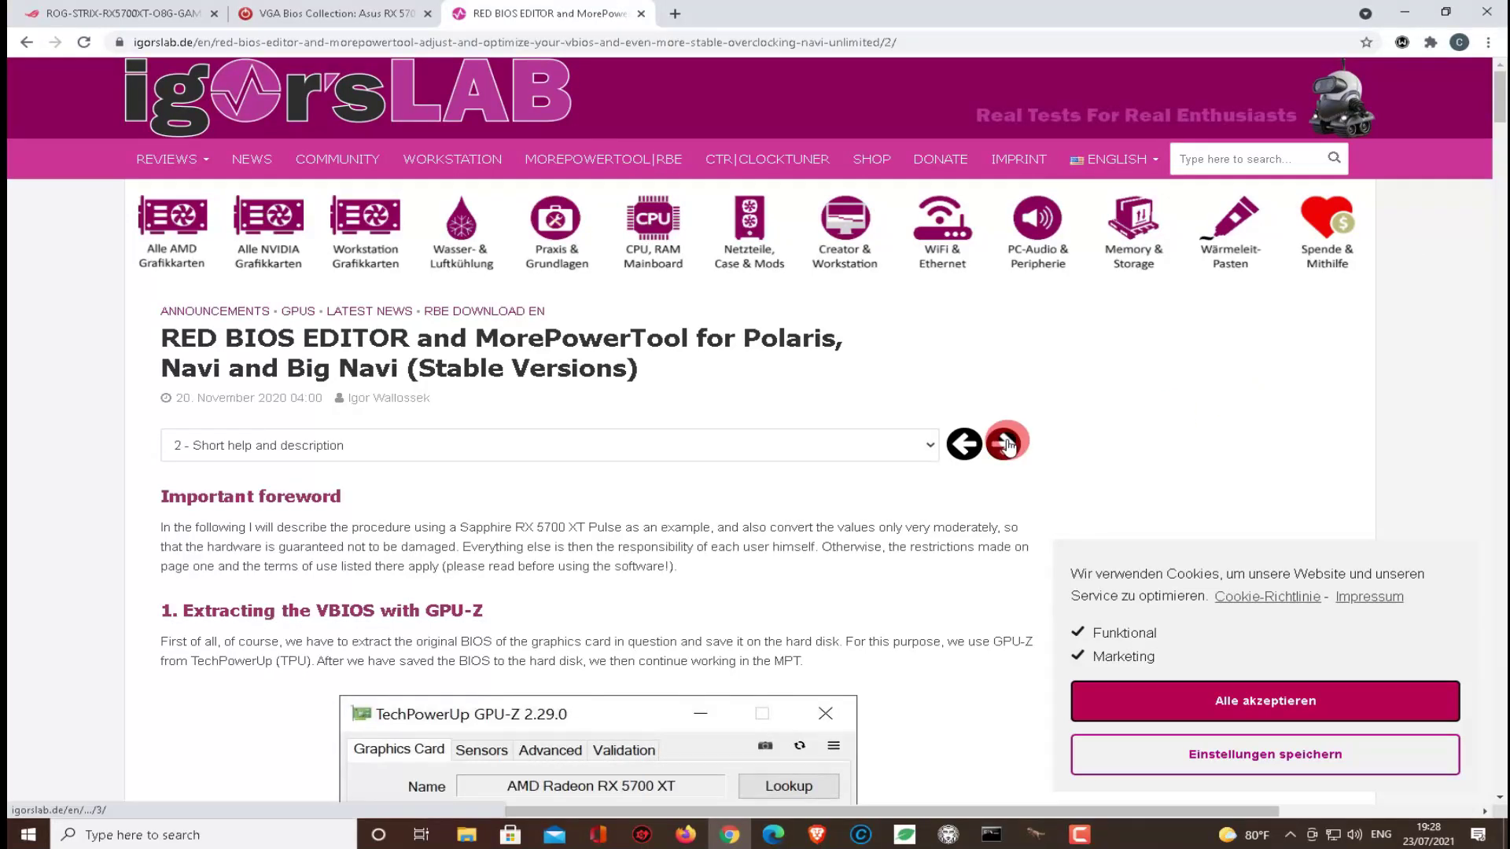
Step: Open the article's "3 - Download and Instructions" page
{"action": "left_click", "coordinate": [918, 445]}
{"action": "left_click", "coordinate": [908, 501]}
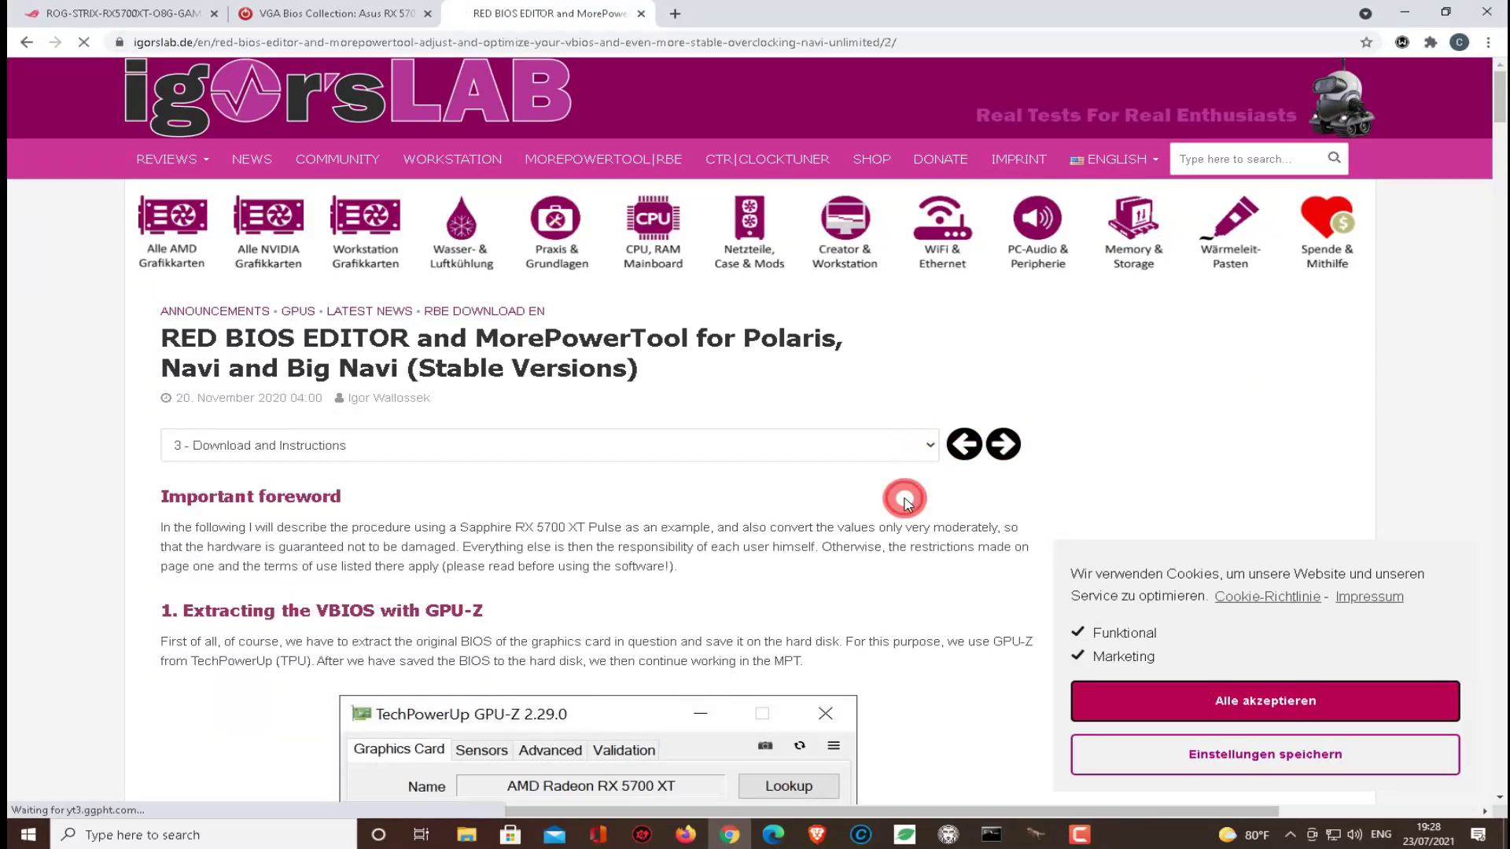
{"action": "left_click", "coordinate": [1003, 445]}
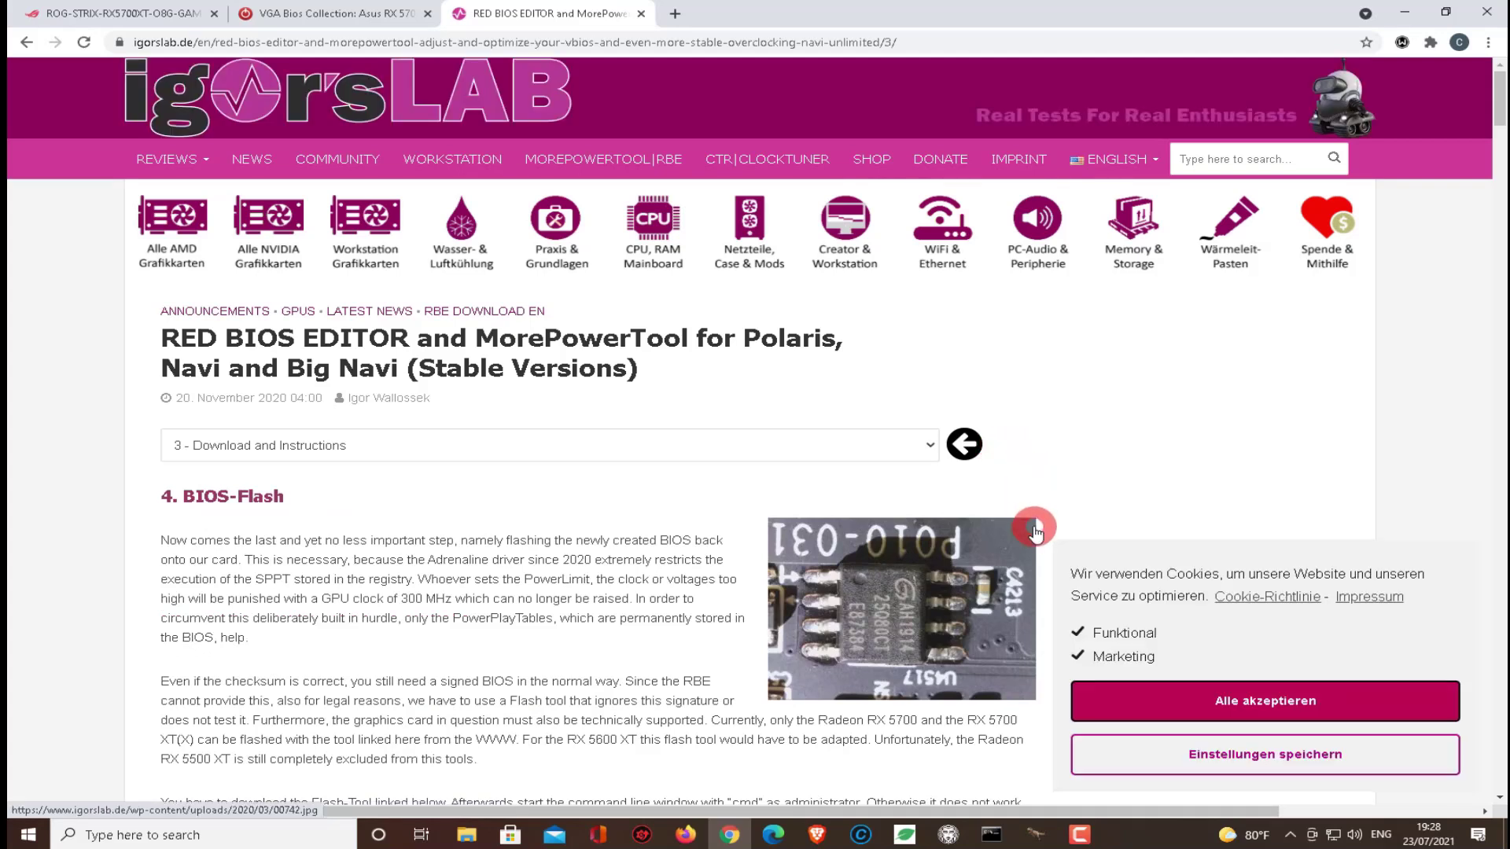
Step: Download the MorePowerTool (MPT) and Red BIOS Editor (RBE) installers from the article's download table
{"action": "scroll", "coordinate": [1014, 504], "scroll_direction": "down", "scroll_amount": 10}
{"action": "scroll", "coordinate": [1022, 546], "scroll_direction": "down", "scroll_amount": 20}
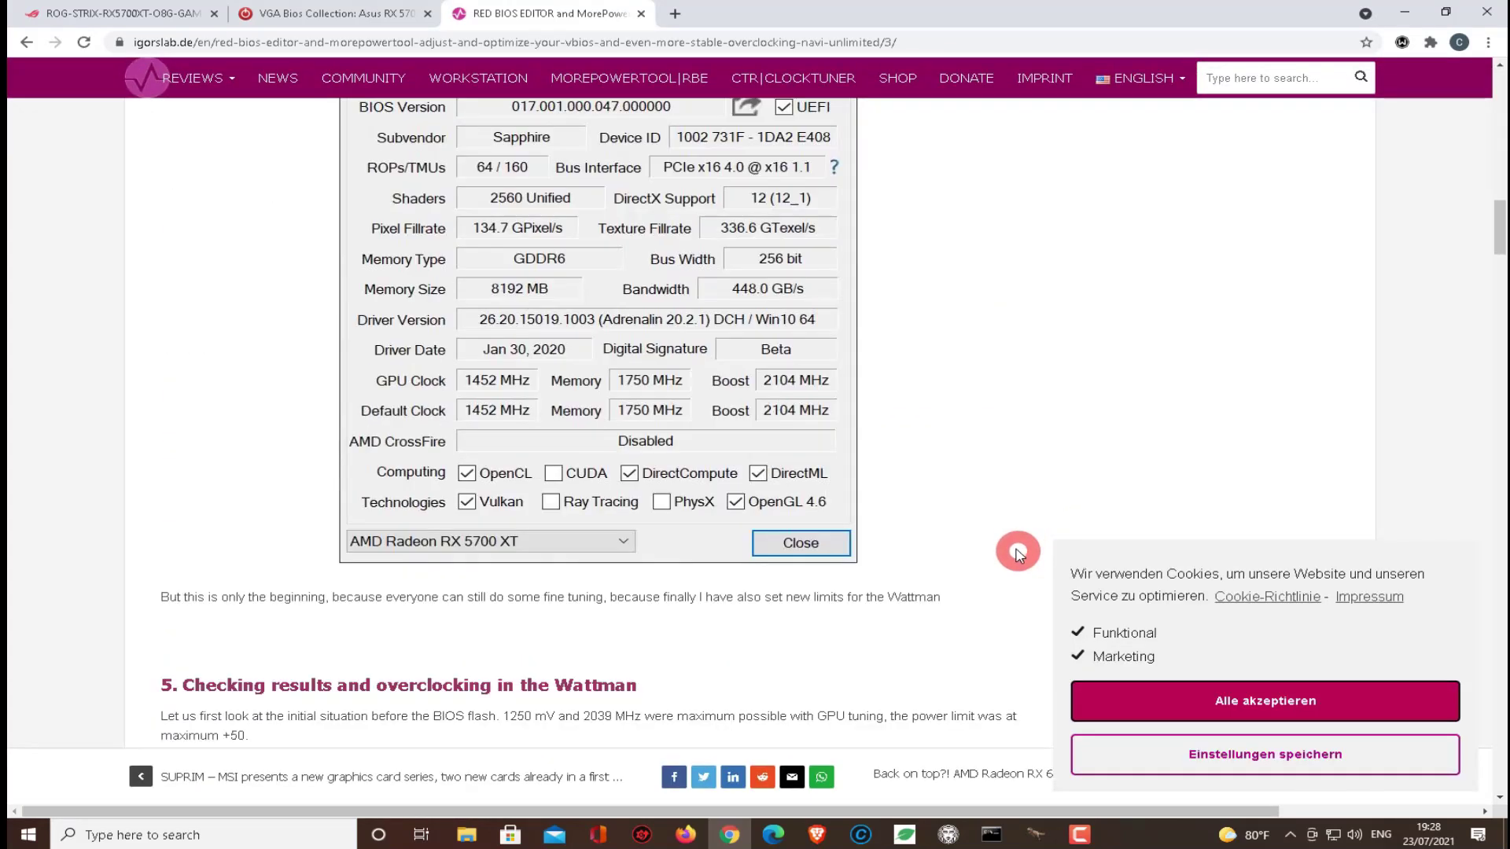
{"action": "scroll", "coordinate": [1017, 578], "scroll_direction": "down", "scroll_amount": 15}
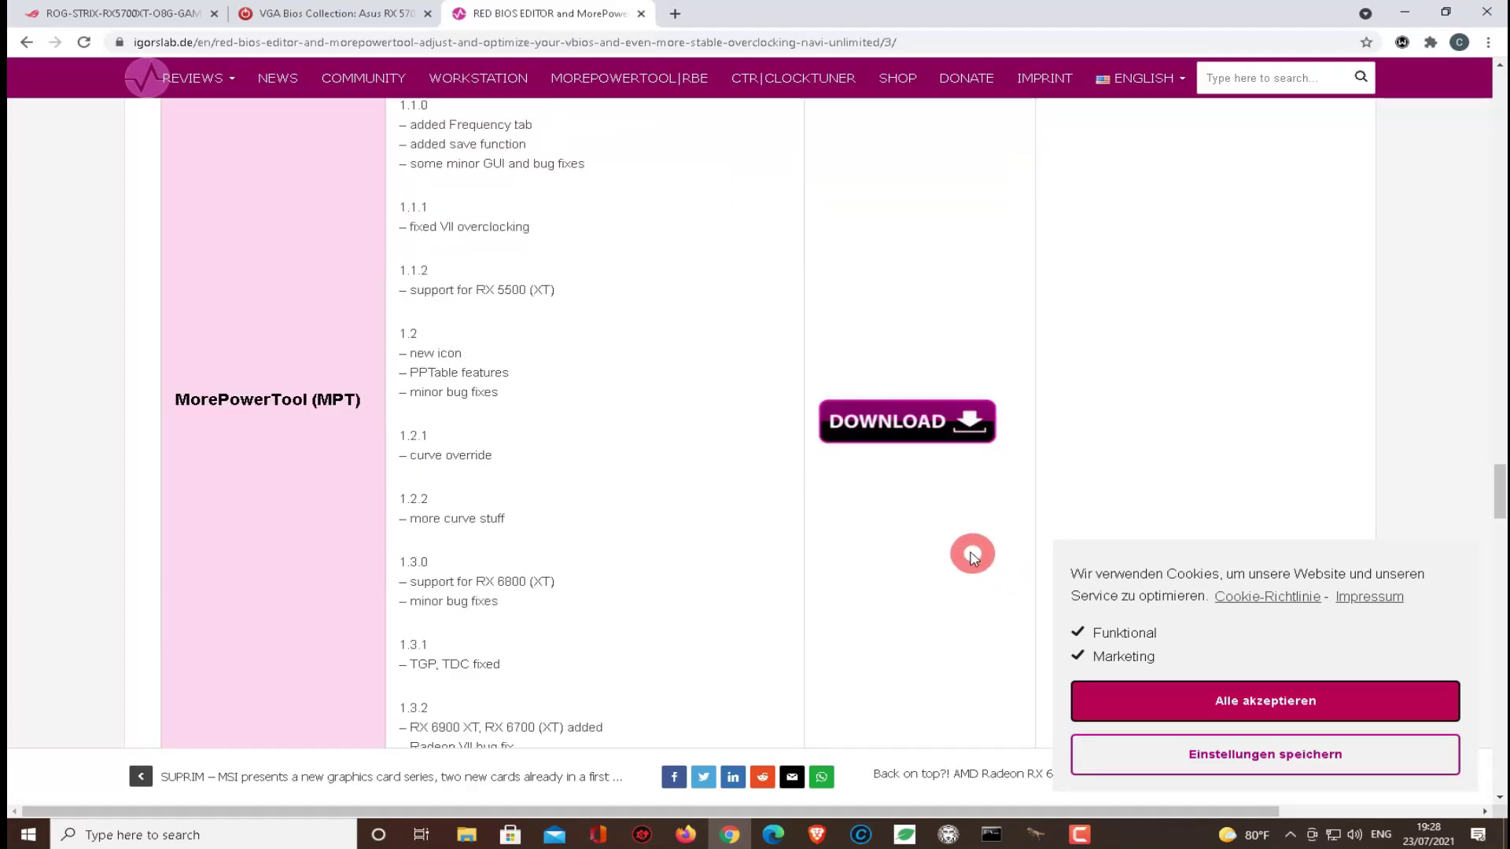
{"action": "left_click", "coordinate": [899, 432]}
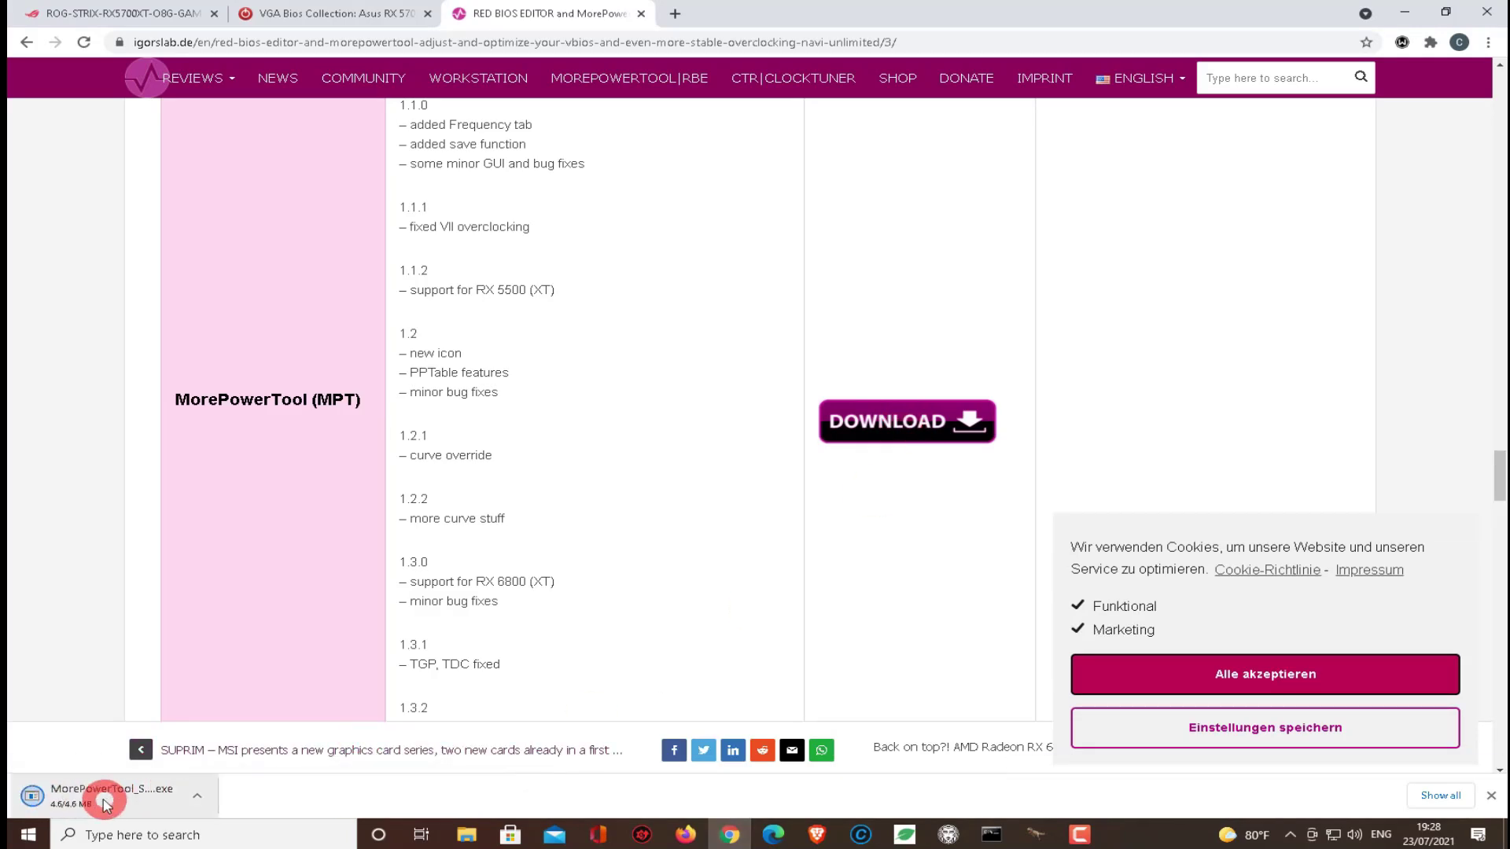
{"action": "scroll", "coordinate": [884, 624], "scroll_direction": "down", "scroll_amount": 10}
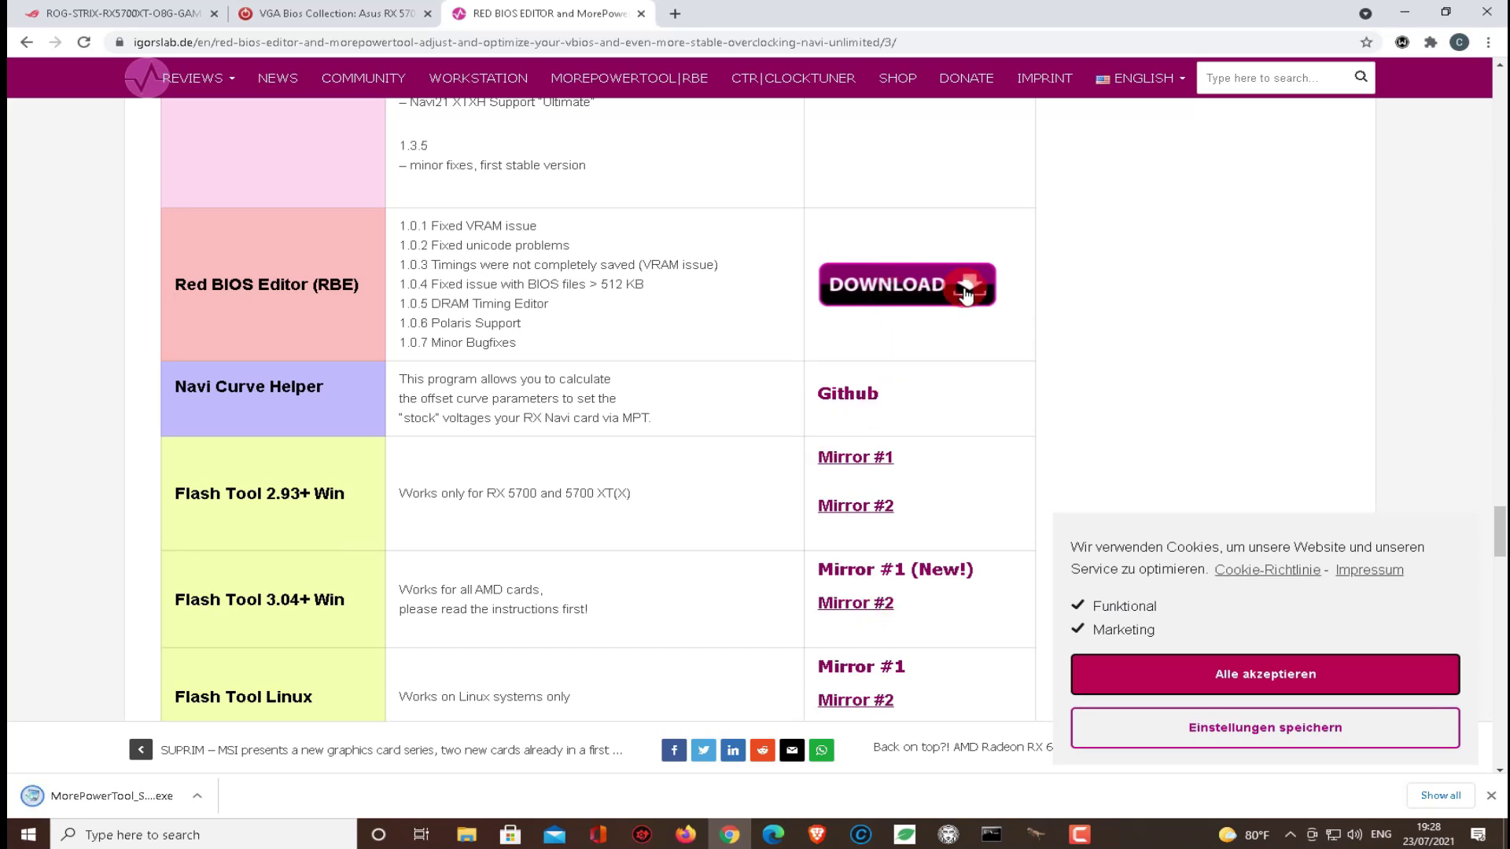
{"action": "left_click", "coordinate": [891, 290]}
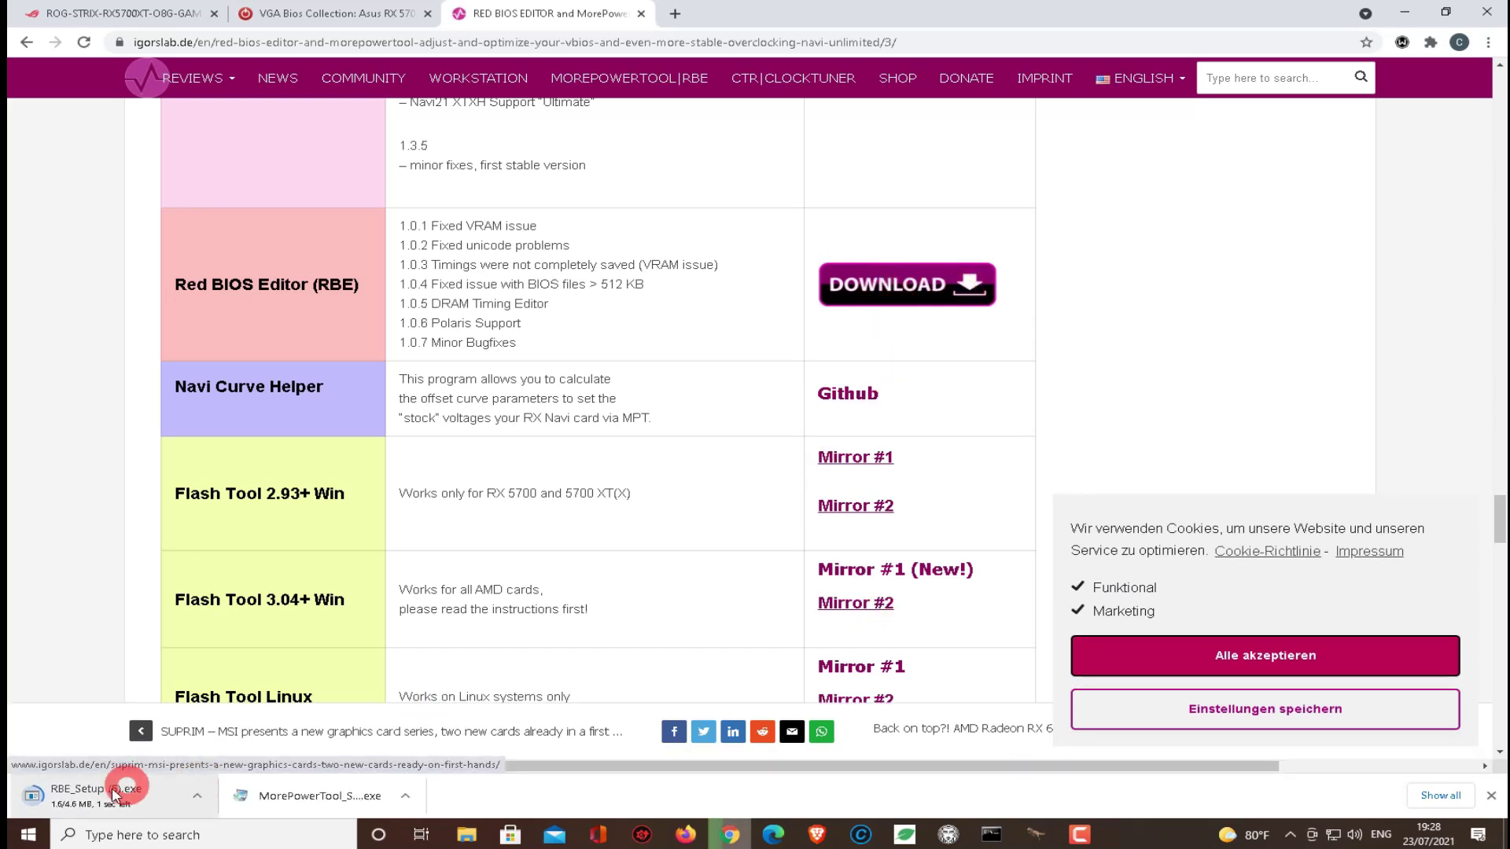
Step: Run the downloaded MorePowerTool 1.3.5 installer, allowing it through Microsoft Defender SmartScreen
{"action": "left_click", "coordinate": [288, 795]}
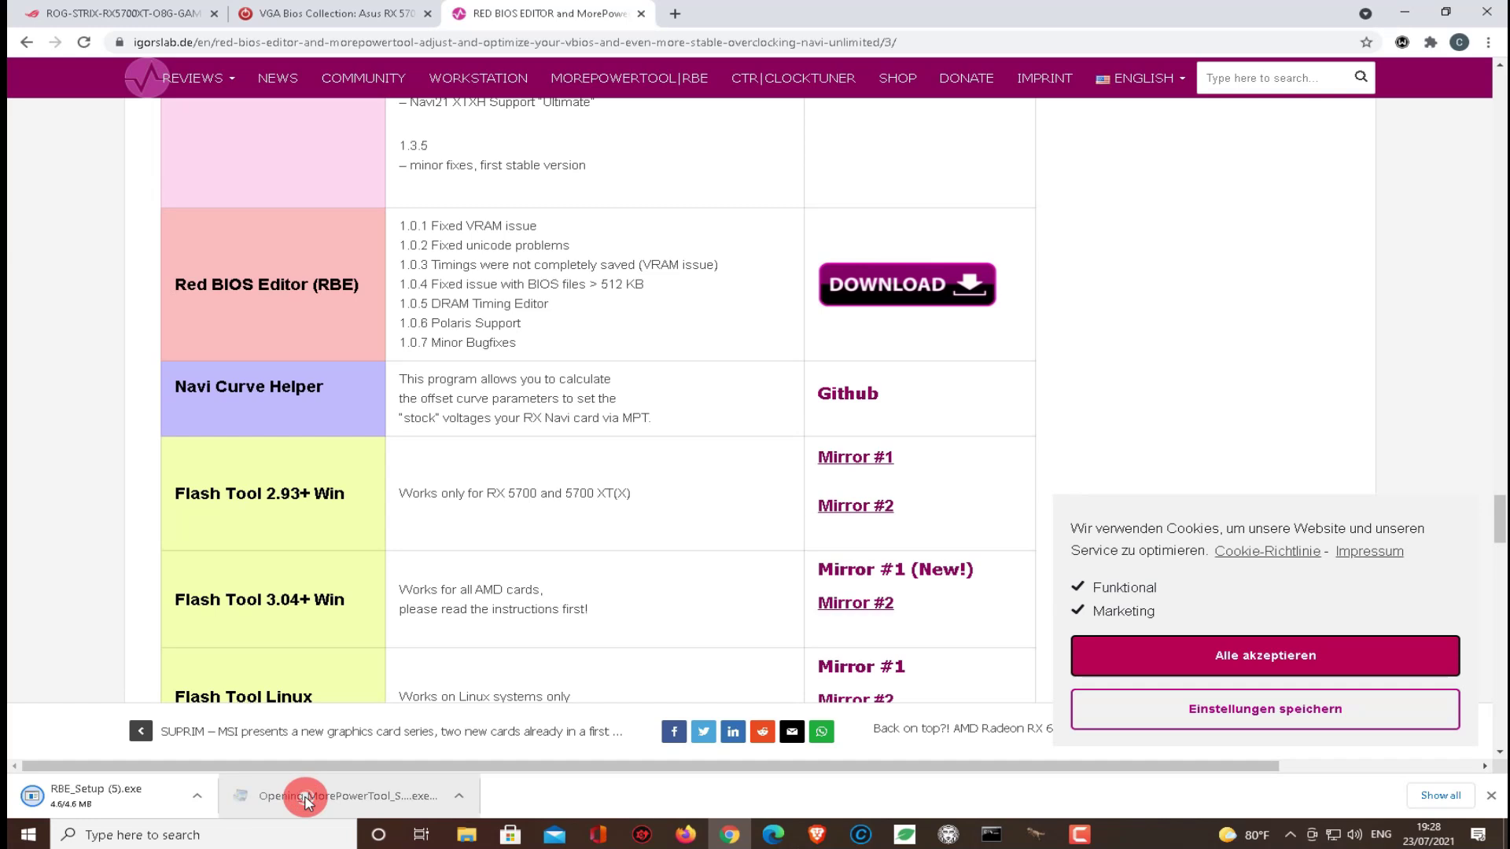
{"action": "left_click", "coordinate": [548, 641]}
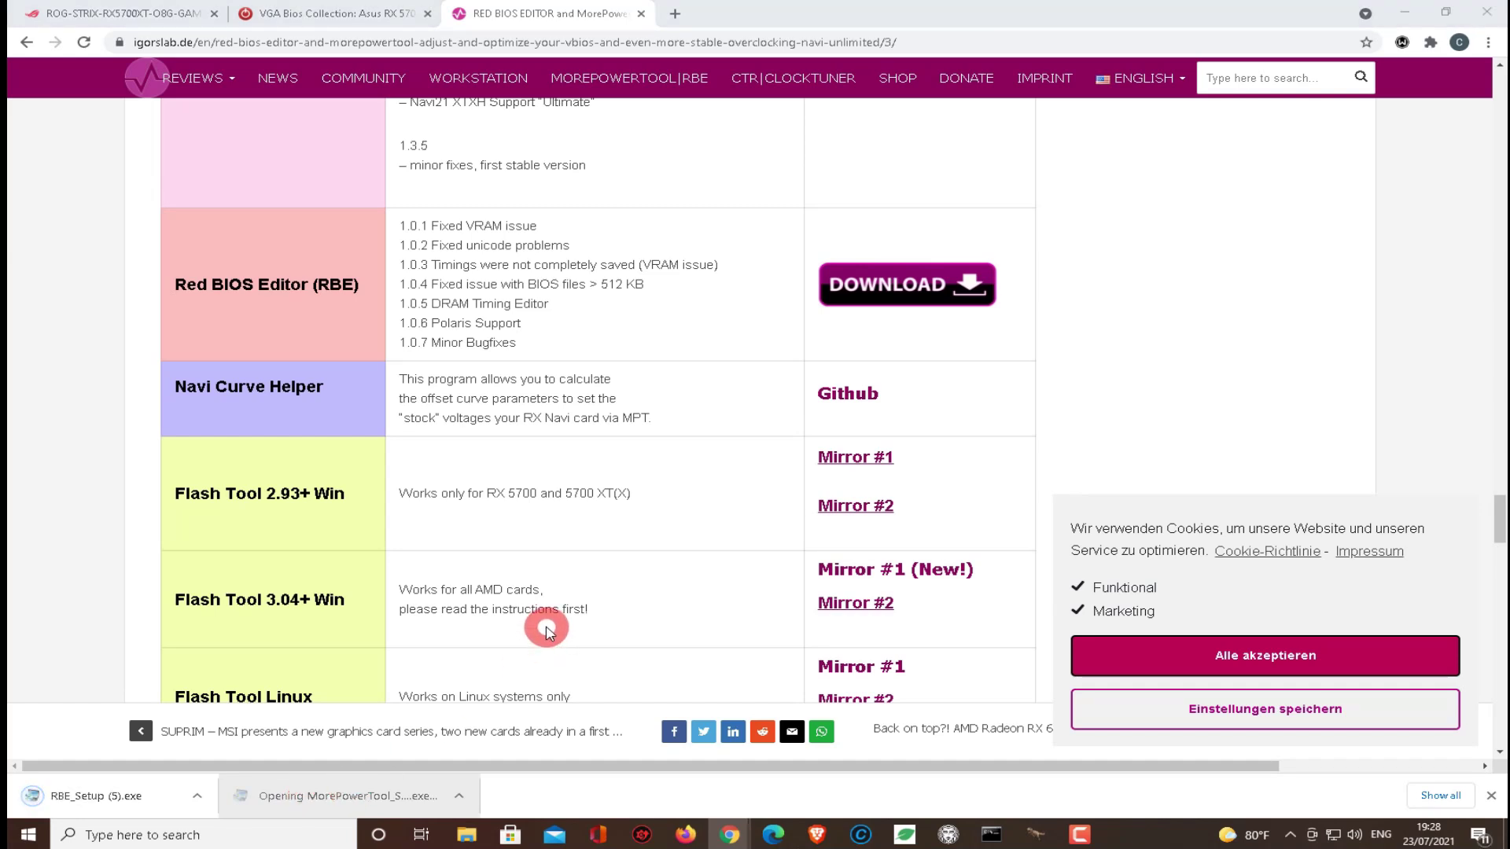
{"action": "left_click", "coordinate": [600, 434]}
{"action": "left_click", "coordinate": [566, 302]}
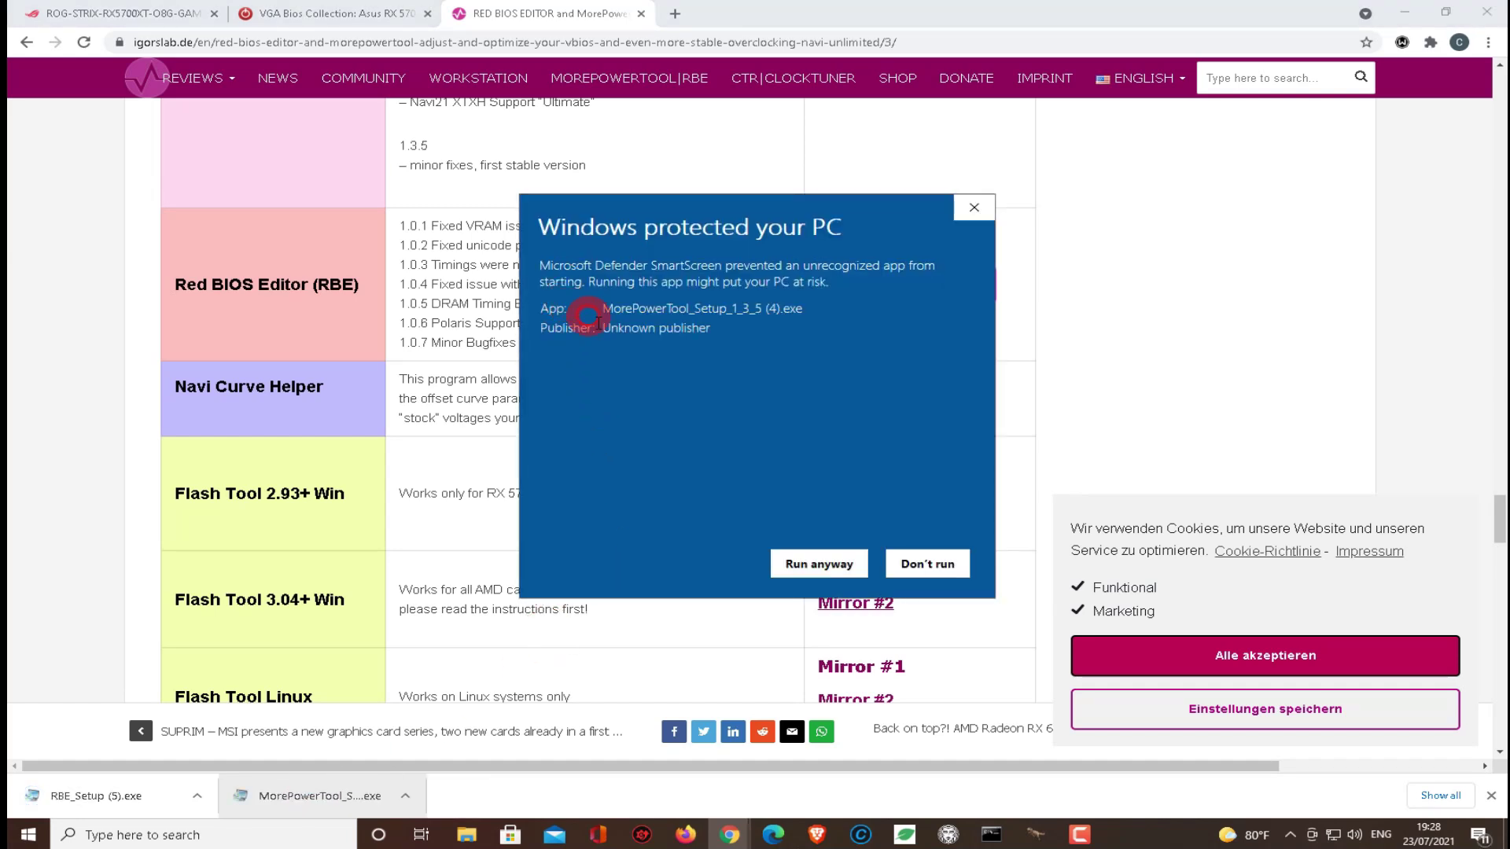
{"action": "left_click", "coordinate": [800, 574]}
{"action": "left_click", "coordinate": [693, 564]}
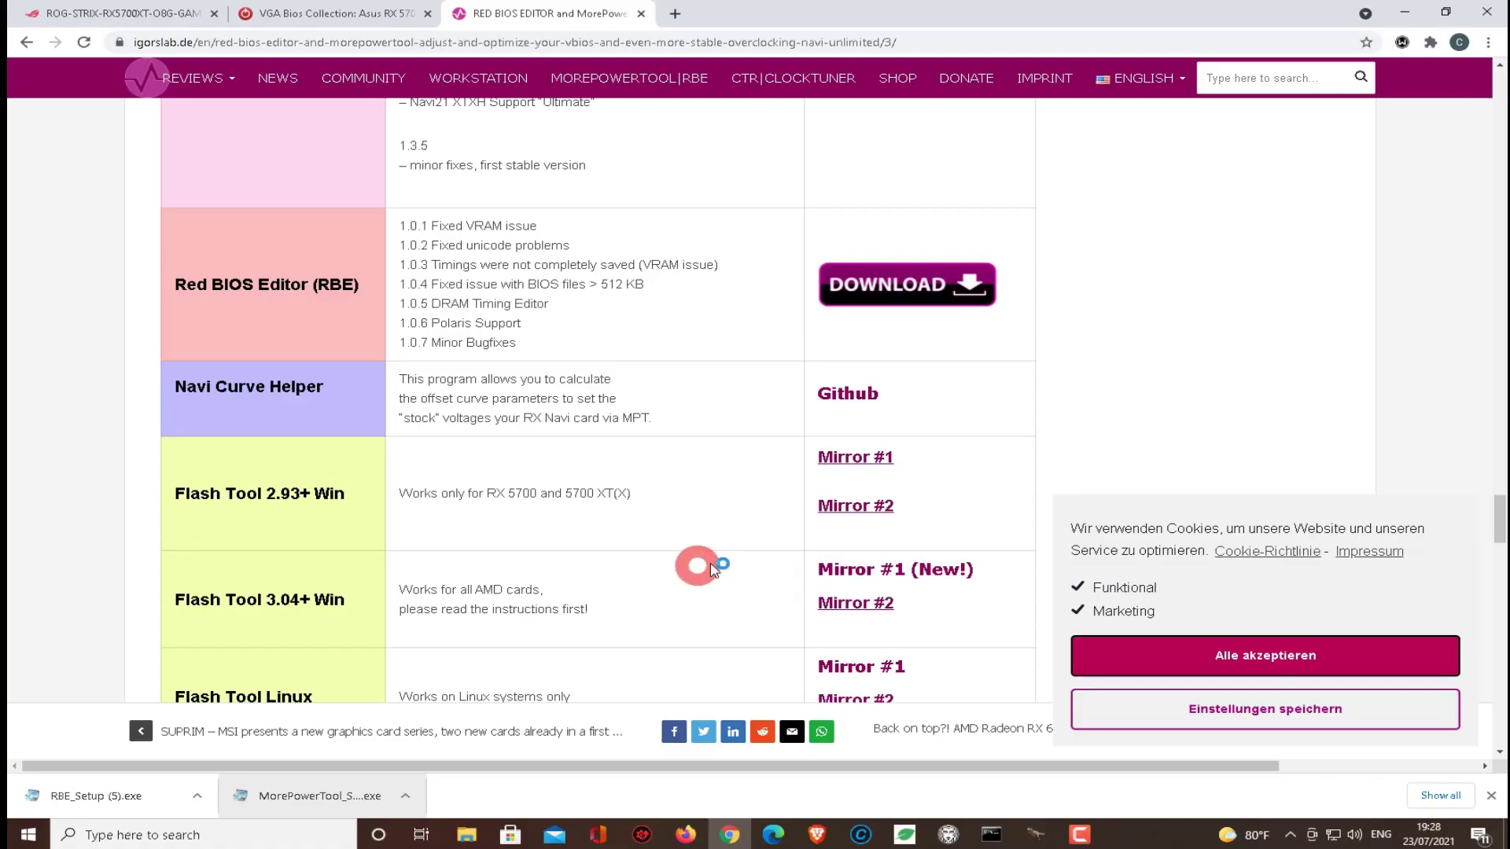
{"action": "left_click", "coordinate": [774, 571]}
{"action": "left_click", "coordinate": [788, 515]}
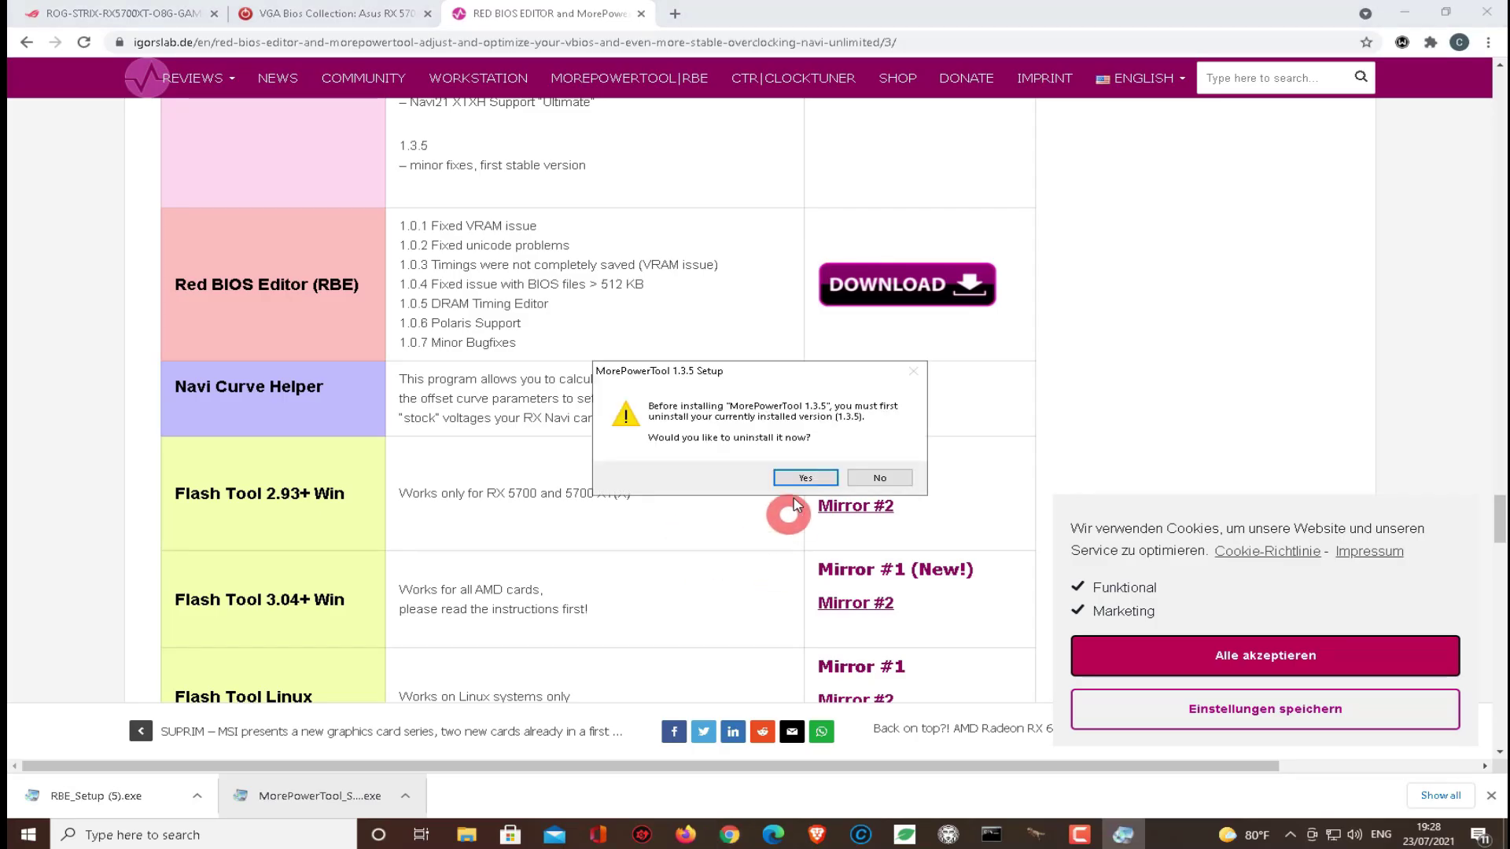
Step: Uninstall the existing MorePowerTool 1.3.5 so that its setup can proceed
{"action": "left_click", "coordinate": [799, 478]}
{"action": "left_click", "coordinate": [787, 519]}
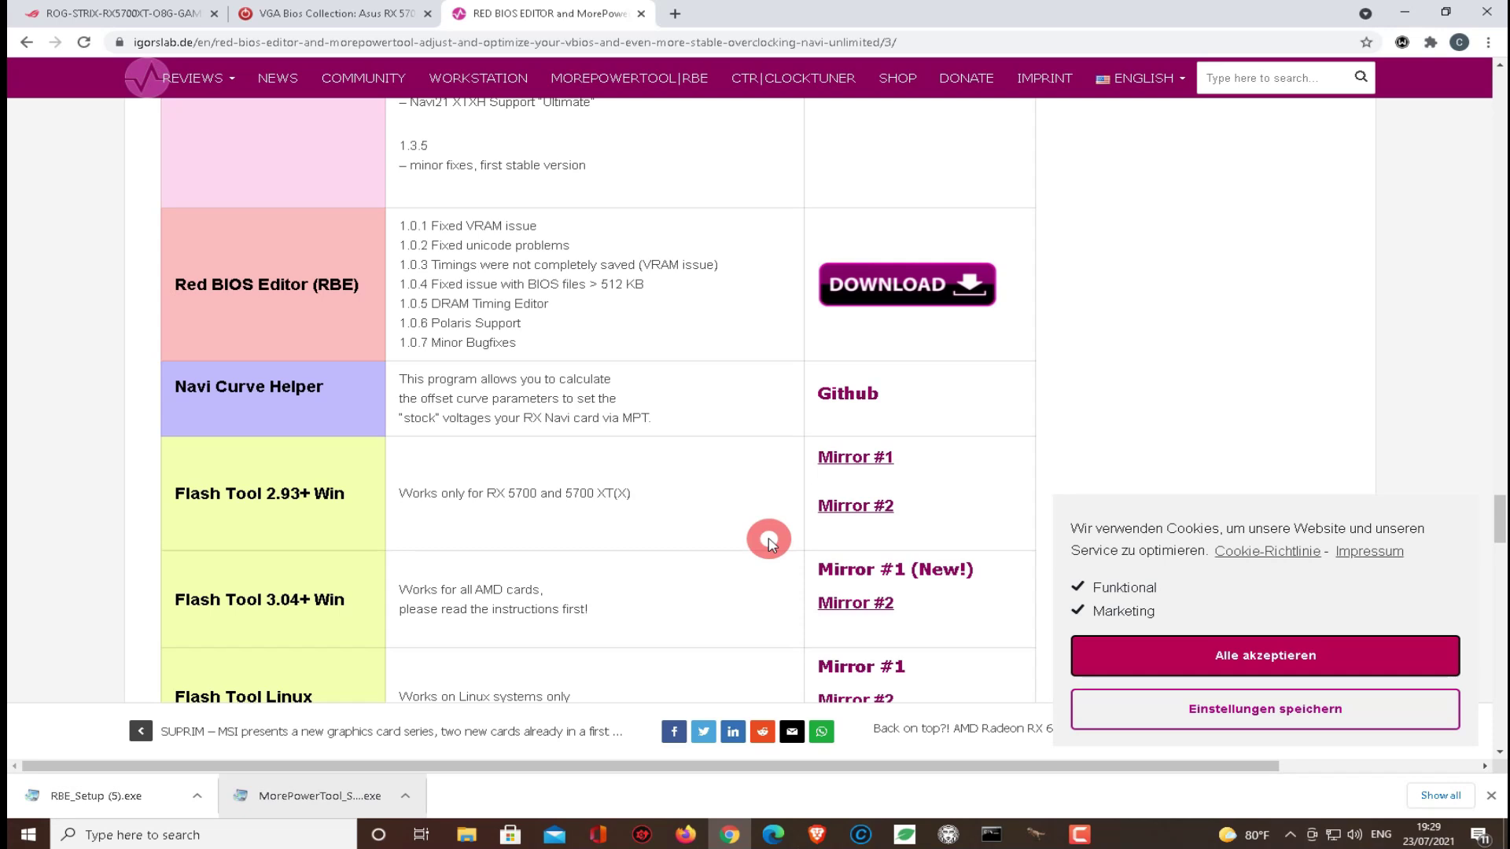
{"action": "left_click", "coordinate": [813, 494]}
{"action": "left_click", "coordinate": [817, 474]}
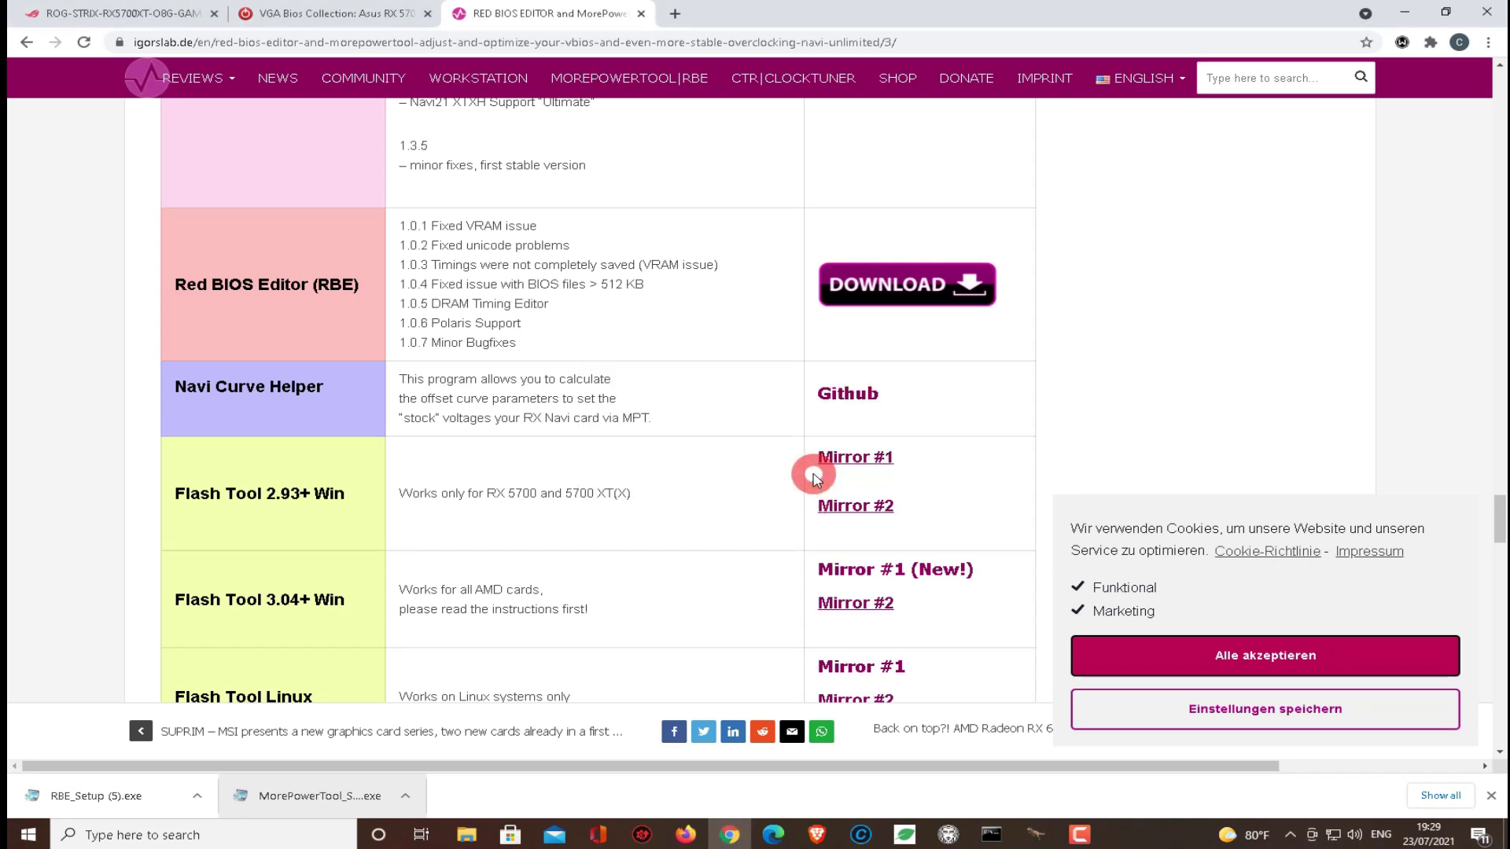
{"action": "left_click", "coordinate": [671, 572]}
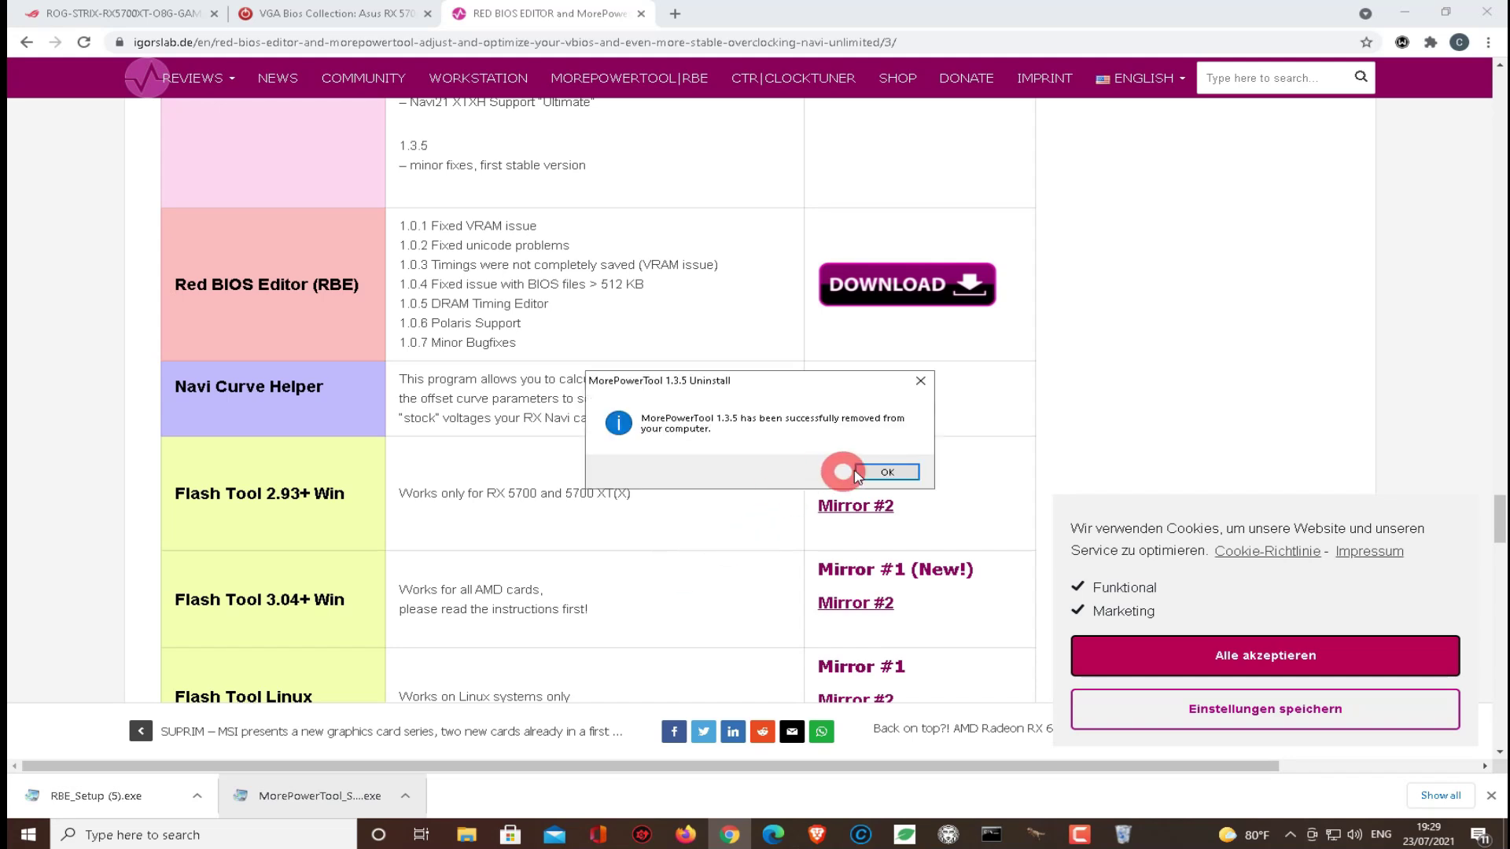
{"action": "left_click", "coordinate": [881, 473]}
{"action": "left_click", "coordinate": [771, 525]}
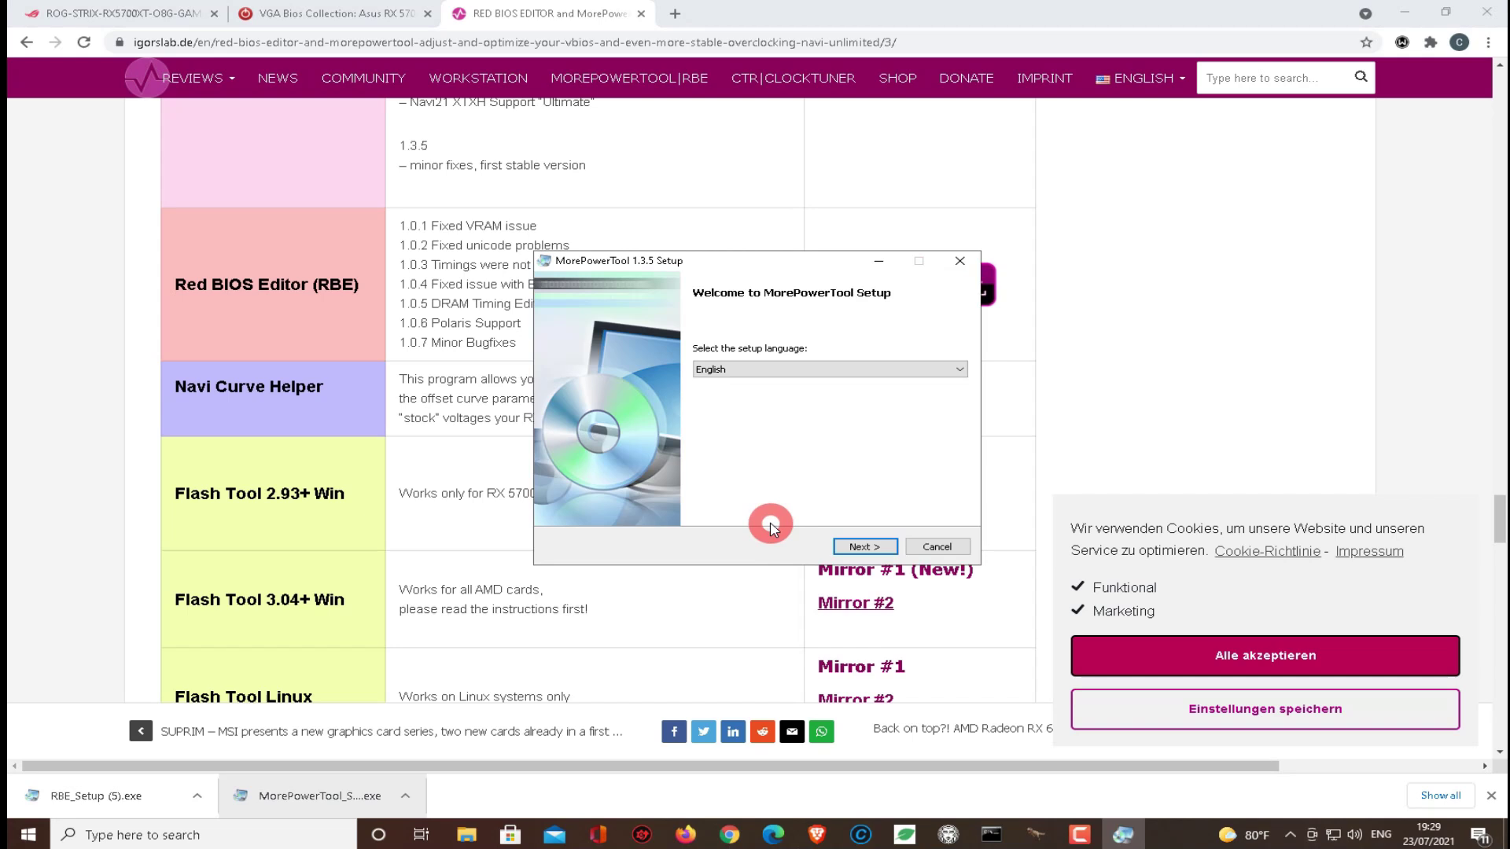
Step: Install MorePowerTool 1.3.5 in English to the default folder with a desktop shortcut, accepting the licence and finishing without launching it
{"action": "left_click", "coordinate": [860, 547]}
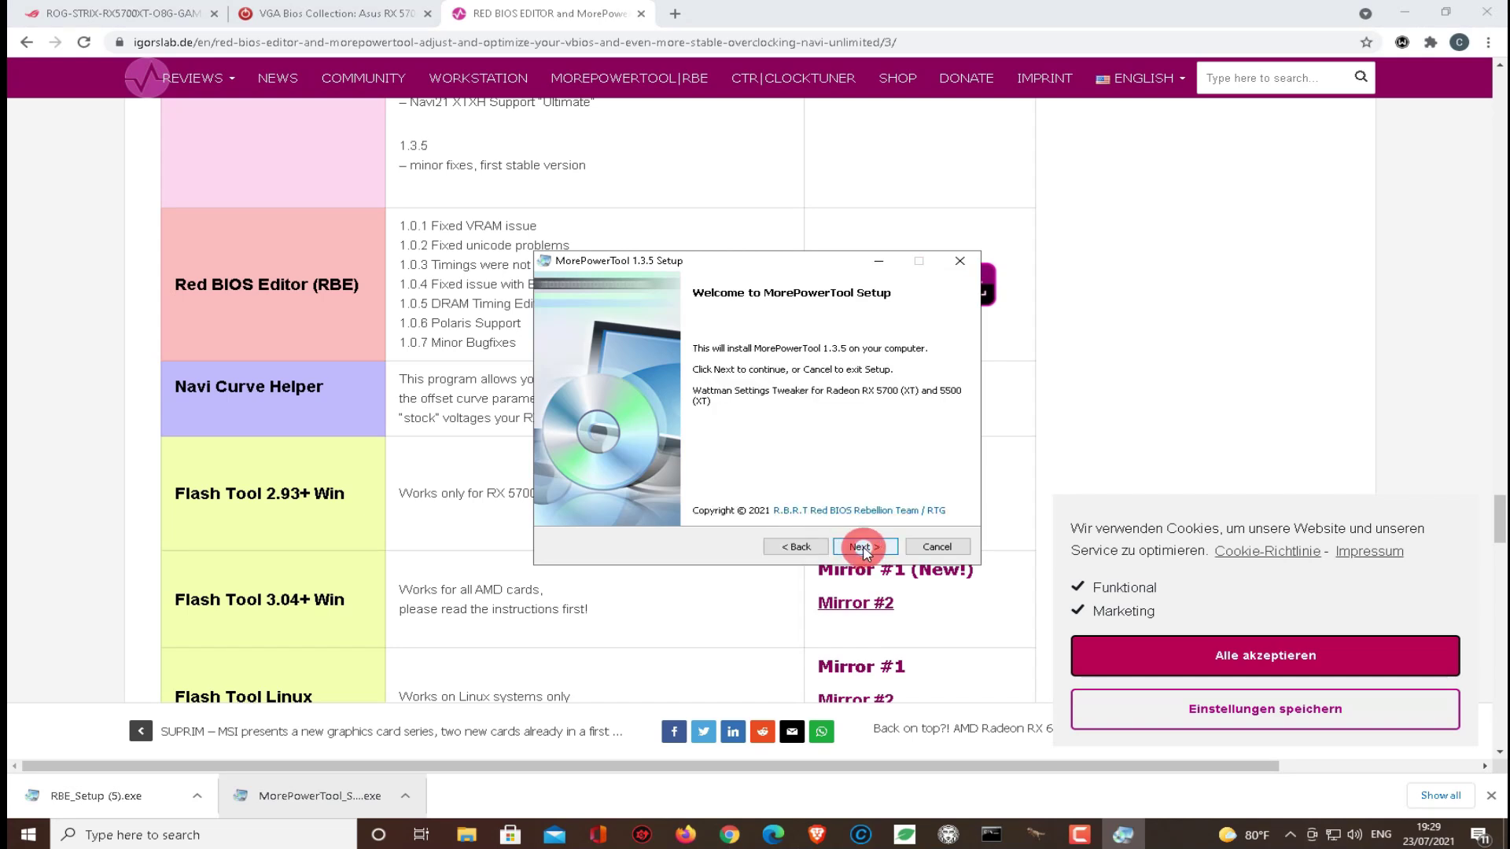
{"action": "left_click", "coordinate": [862, 547]}
{"action": "left_click", "coordinate": [670, 511]}
{"action": "left_click", "coordinate": [858, 546]}
{"action": "left_click", "coordinate": [857, 548]}
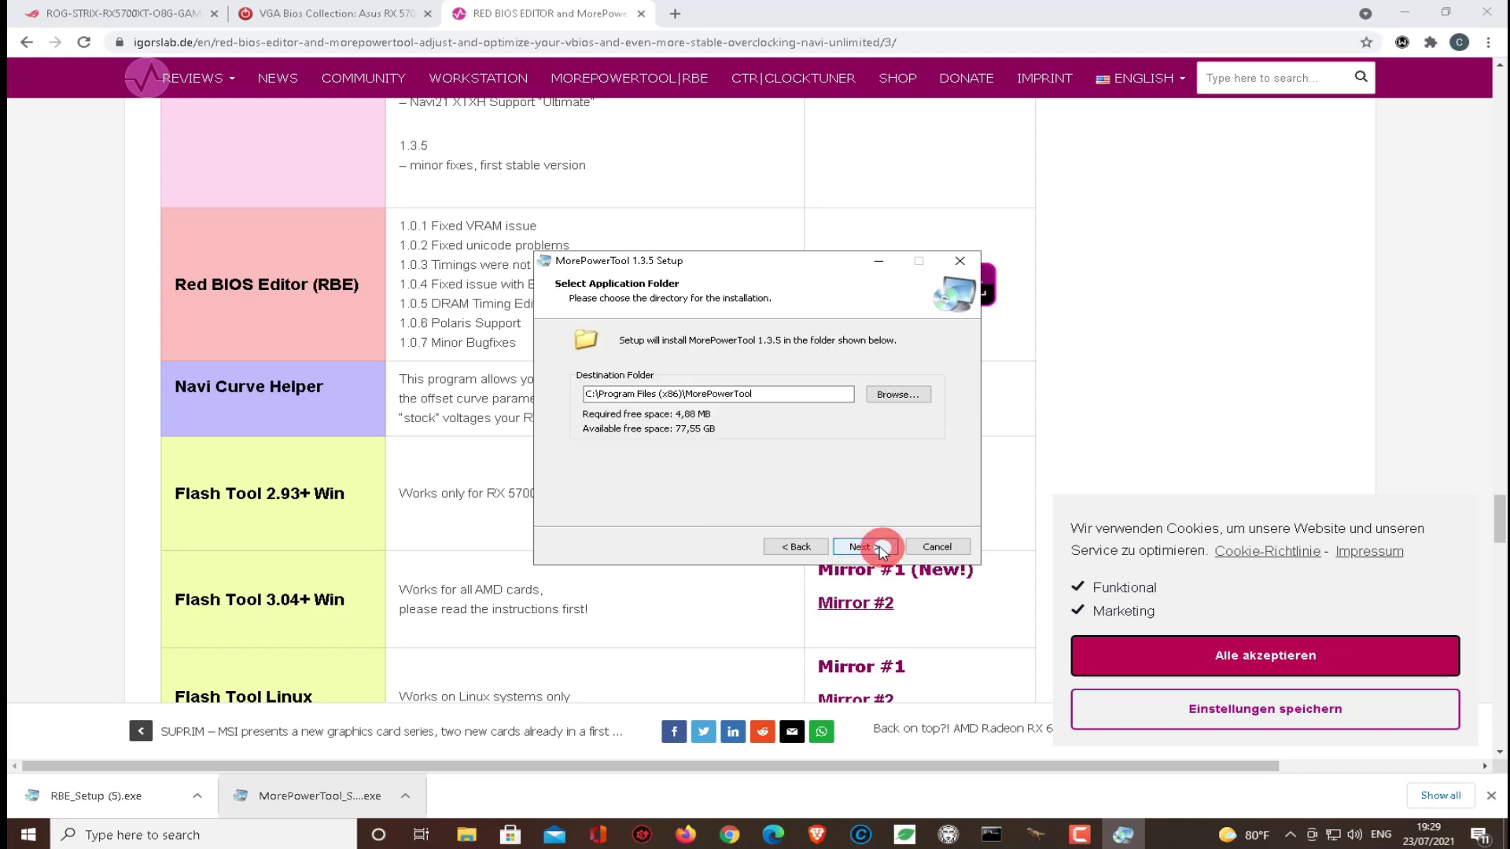
{"action": "left_click", "coordinate": [874, 548]}
{"action": "left_click", "coordinate": [874, 548]}
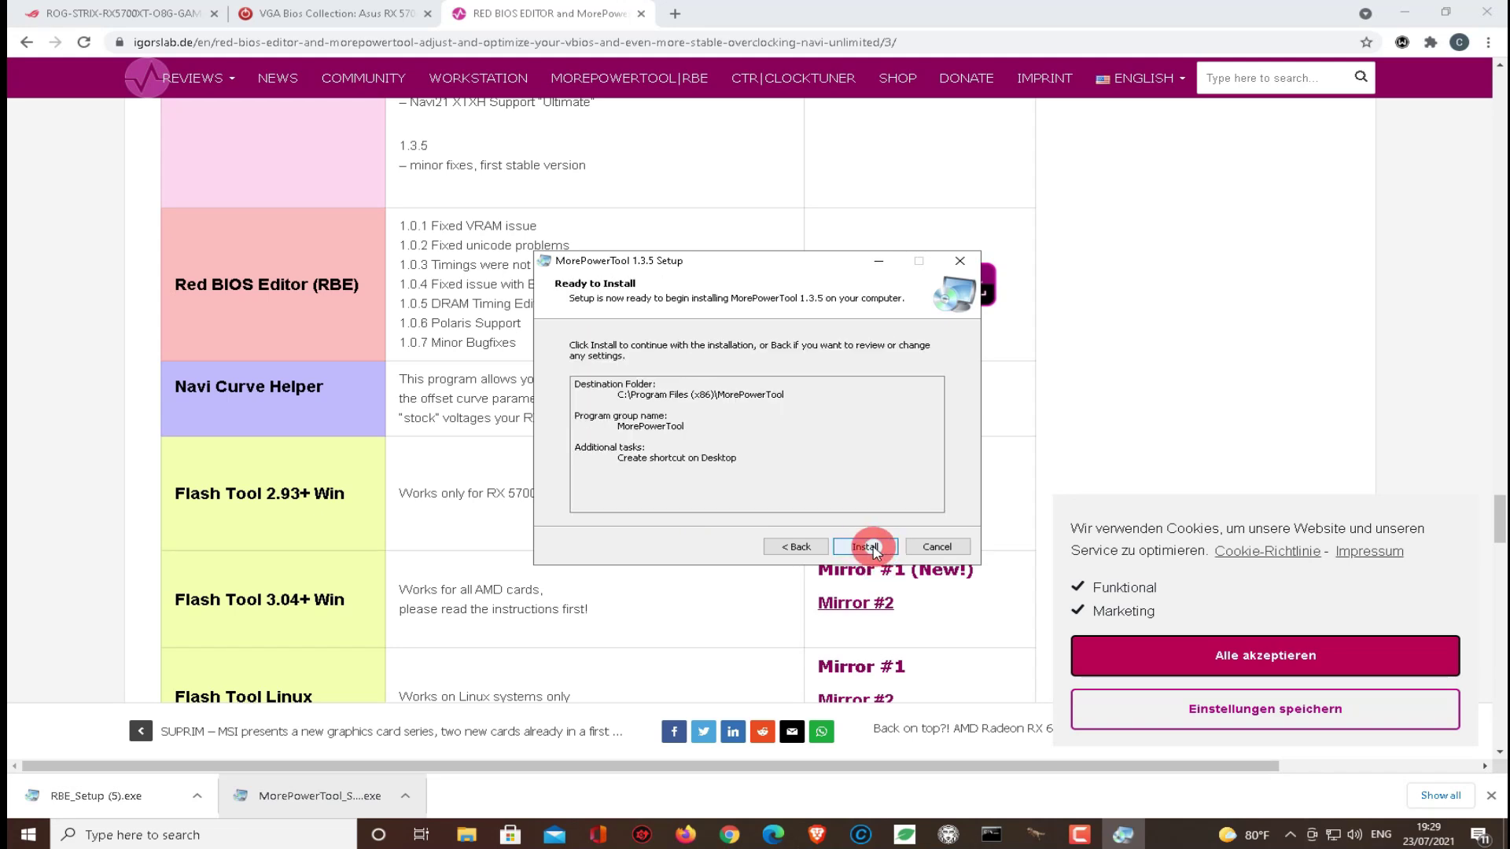
{"action": "left_click", "coordinate": [868, 547]}
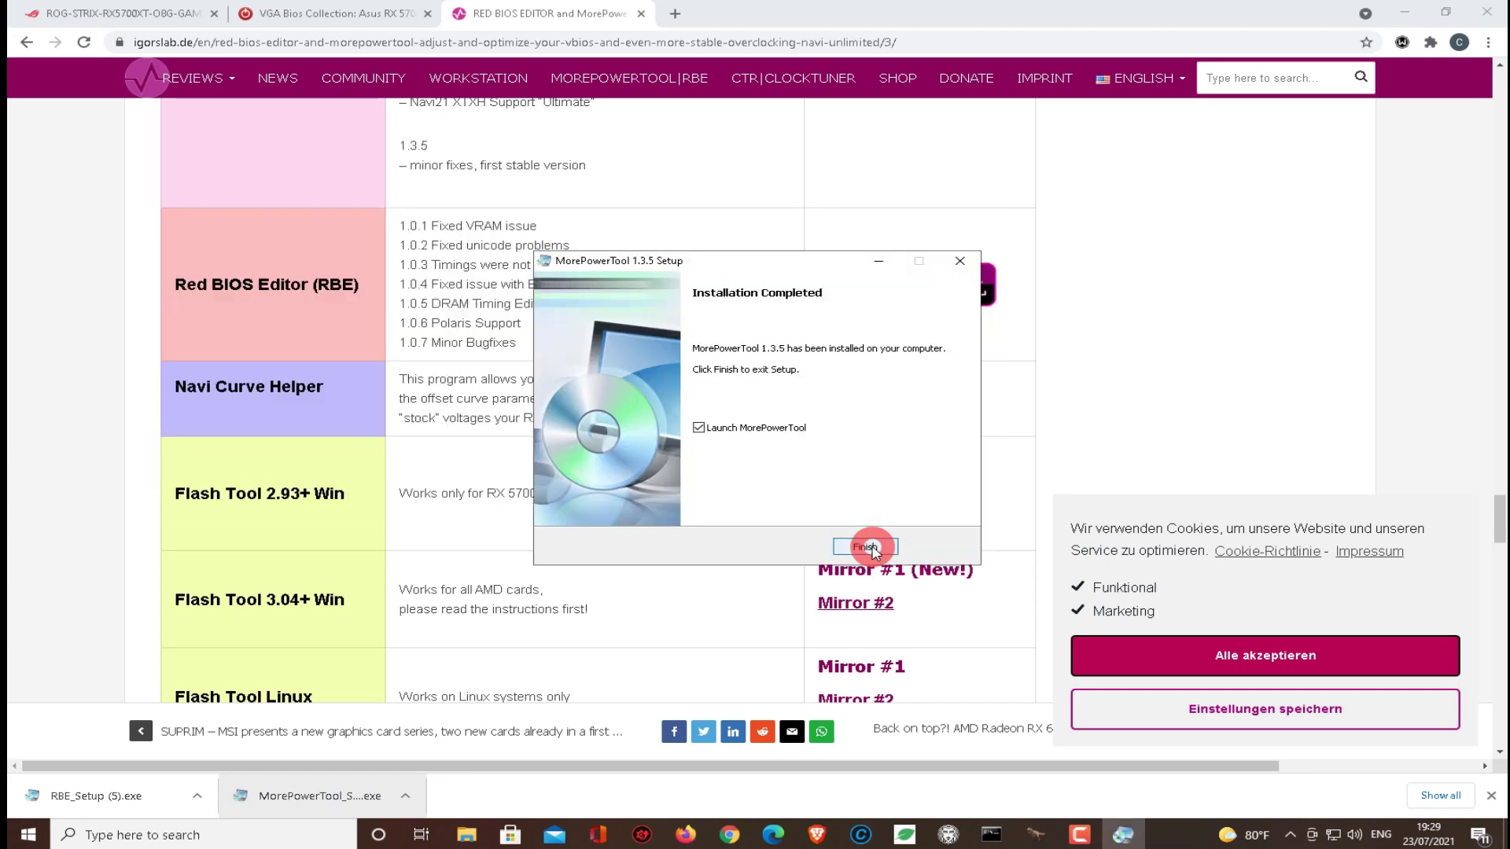
{"action": "left_click", "coordinate": [861, 546]}
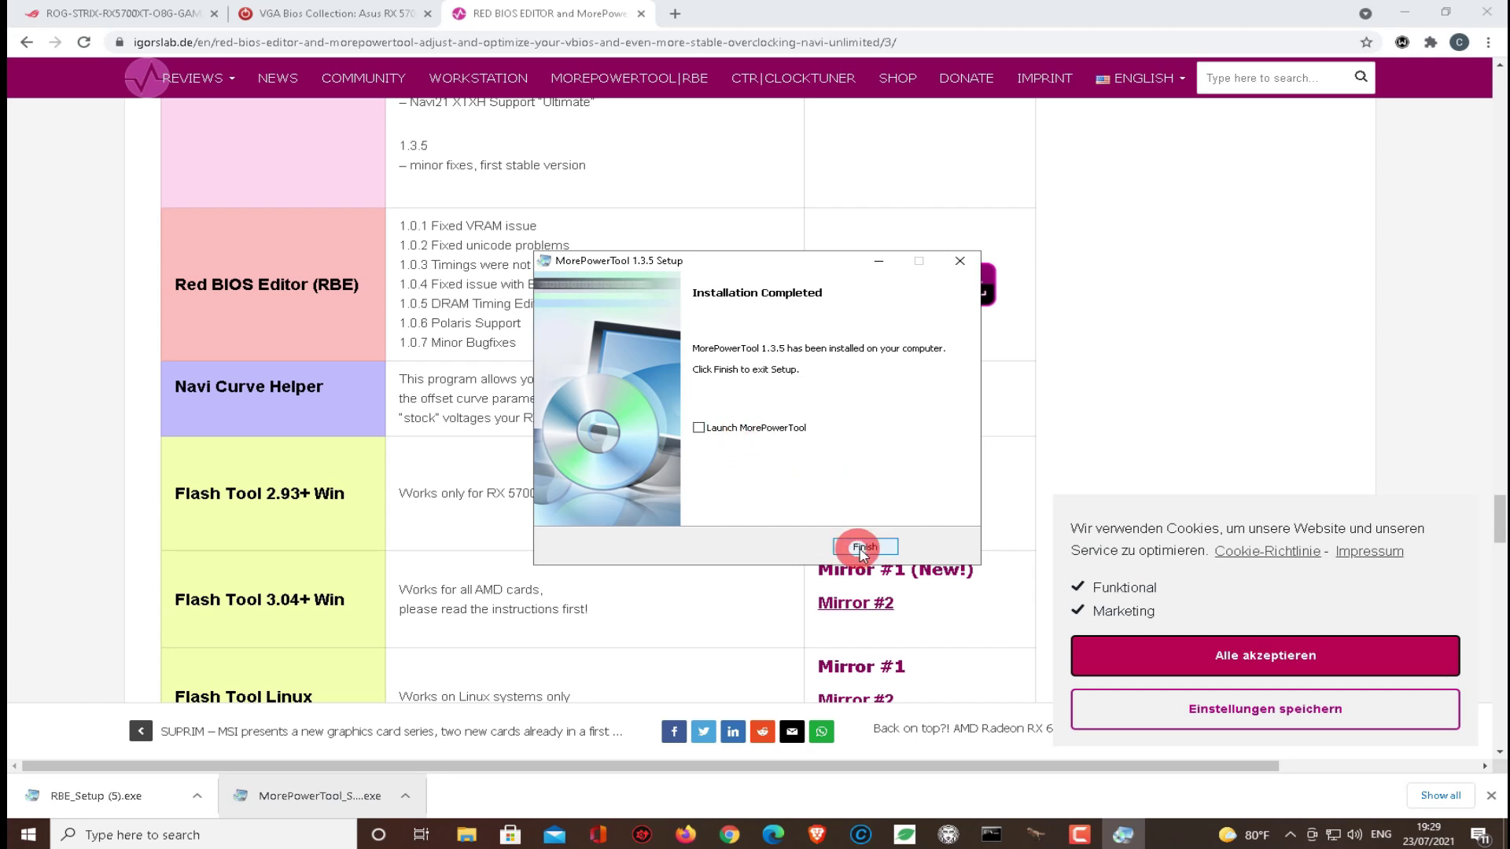
Step: Run the downloaded Red BIOS Editor 1.0.7 installer and uninstall the existing version
{"action": "left_click", "coordinate": [183, 788]}
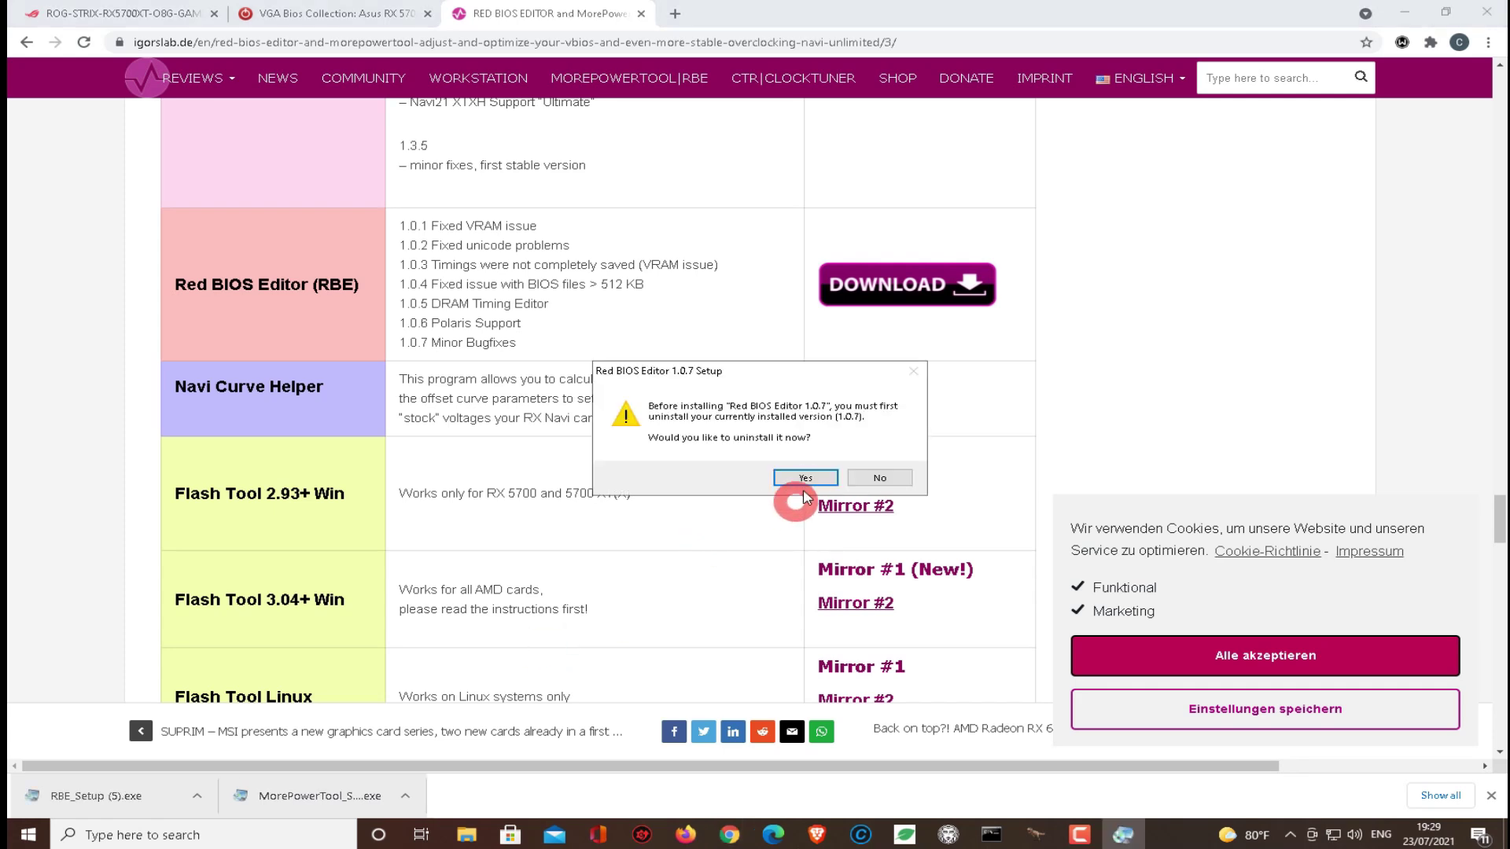
{"action": "left_click", "coordinate": [805, 478]}
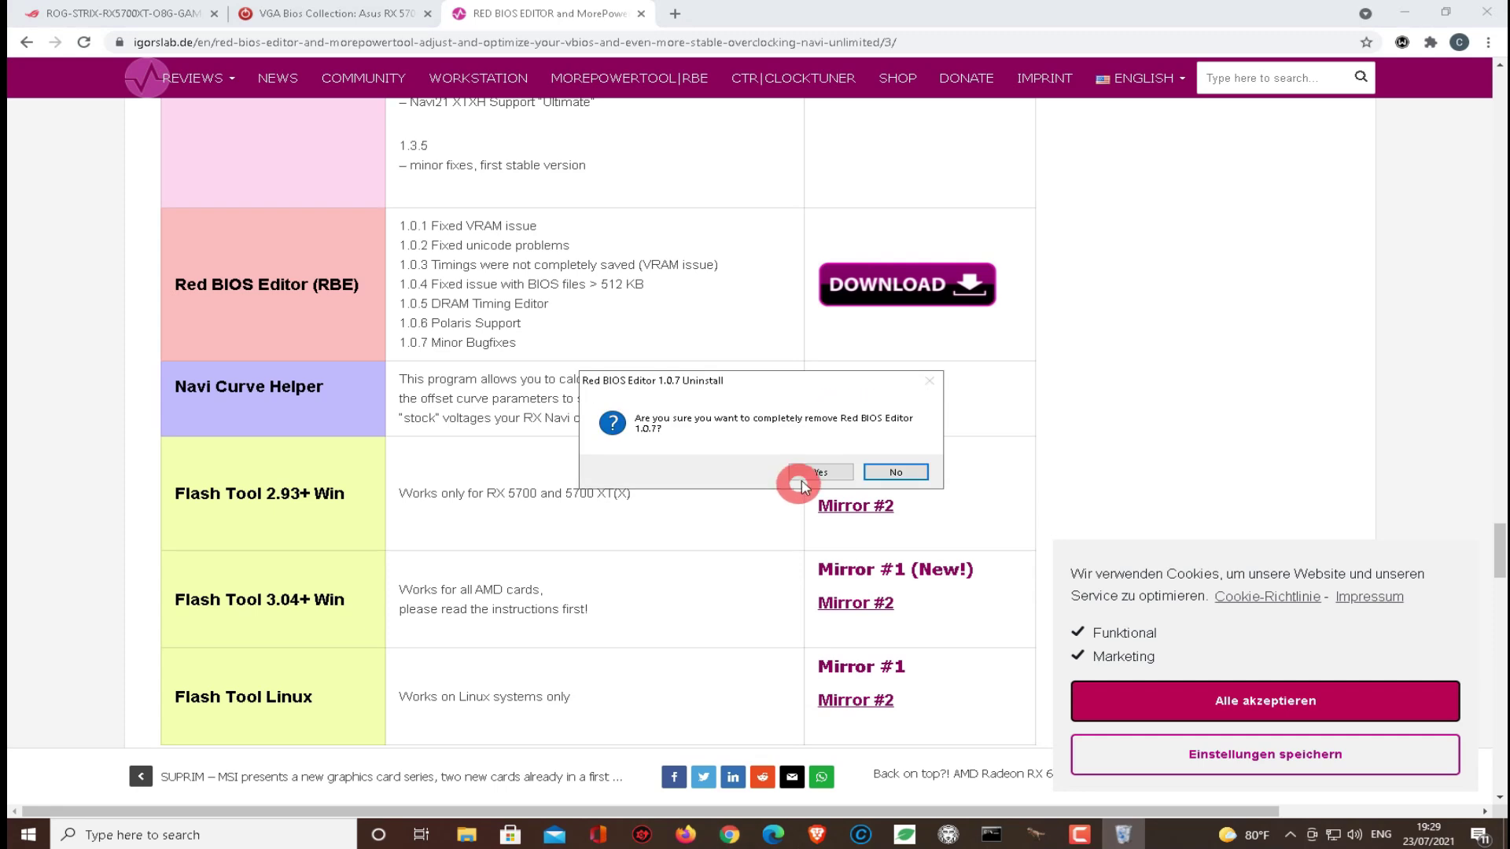
{"action": "left_click", "coordinate": [802, 479]}
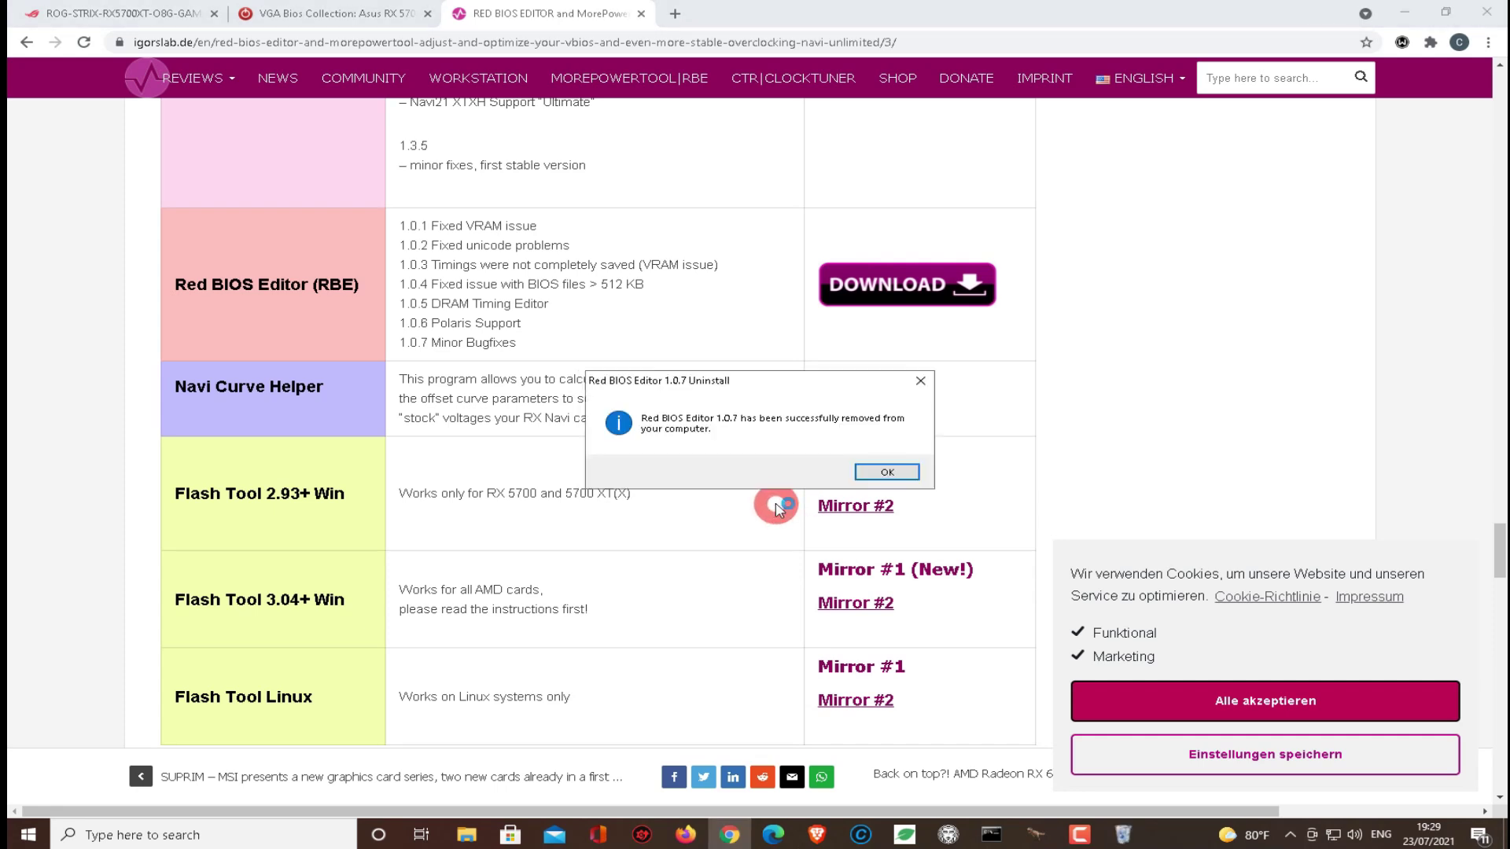
{"action": "left_click", "coordinate": [885, 472]}
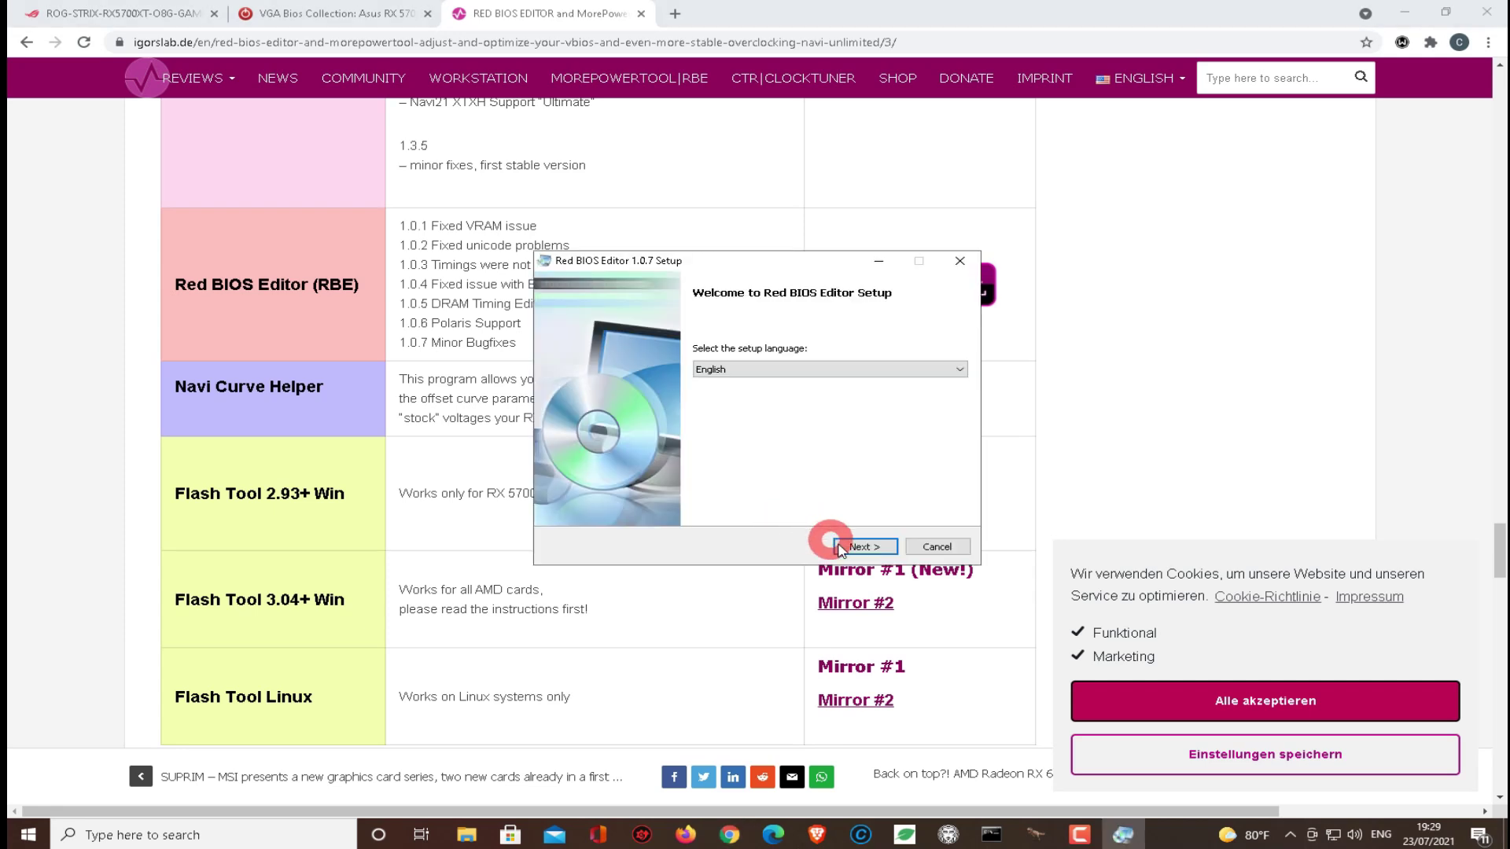
Step: Install Red BIOS Editor 1.0.7 in English with Start Menu and desktop shortcuts, accepting the licence agreement
{"action": "left_click", "coordinate": [839, 548]}
{"action": "left_click", "coordinate": [868, 553]}
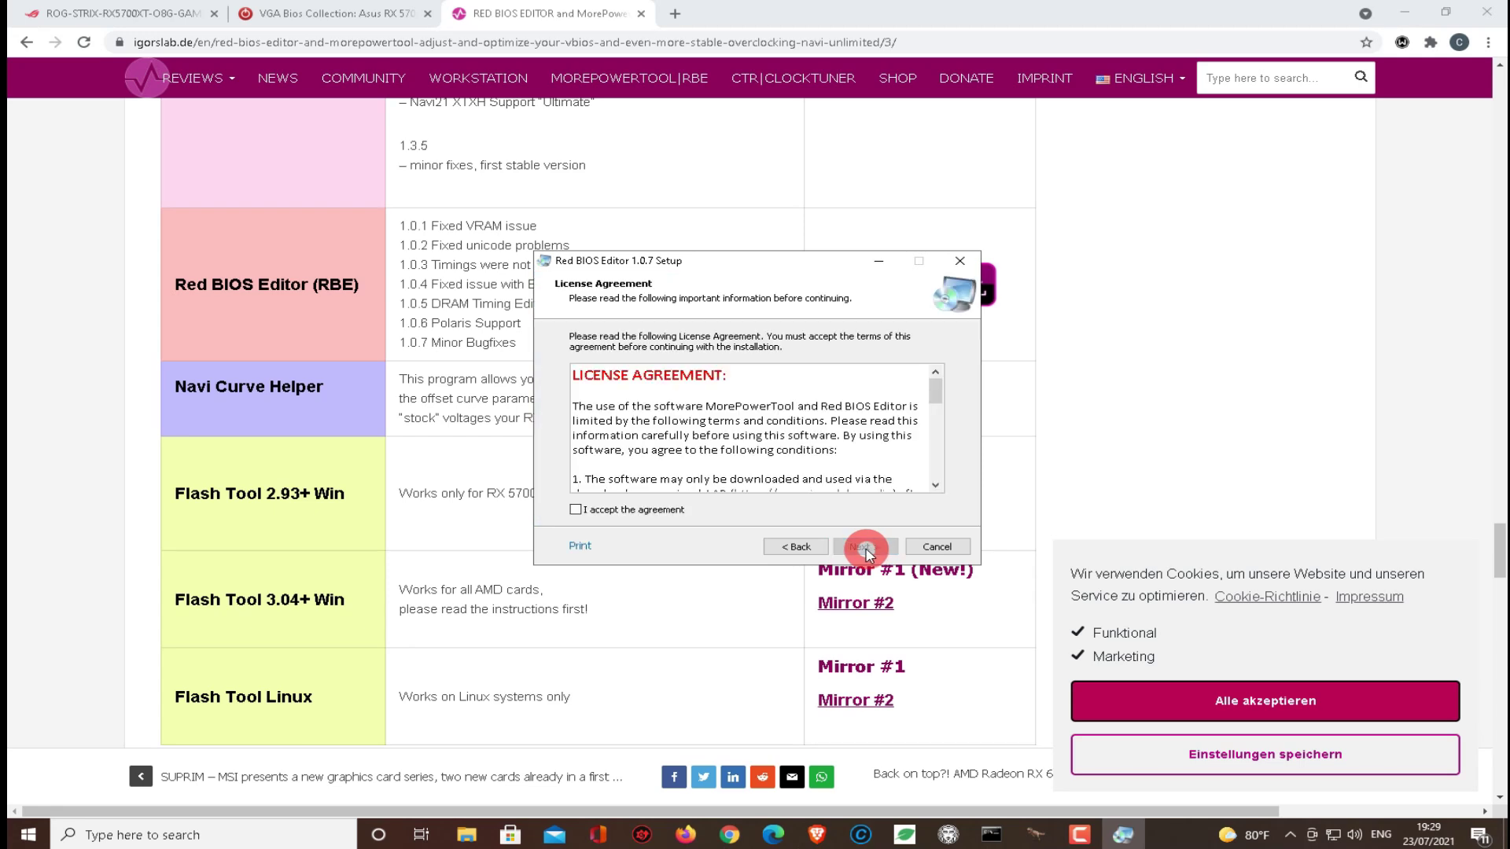
{"action": "left_click", "coordinate": [645, 509]}
{"action": "left_click", "coordinate": [853, 549]}
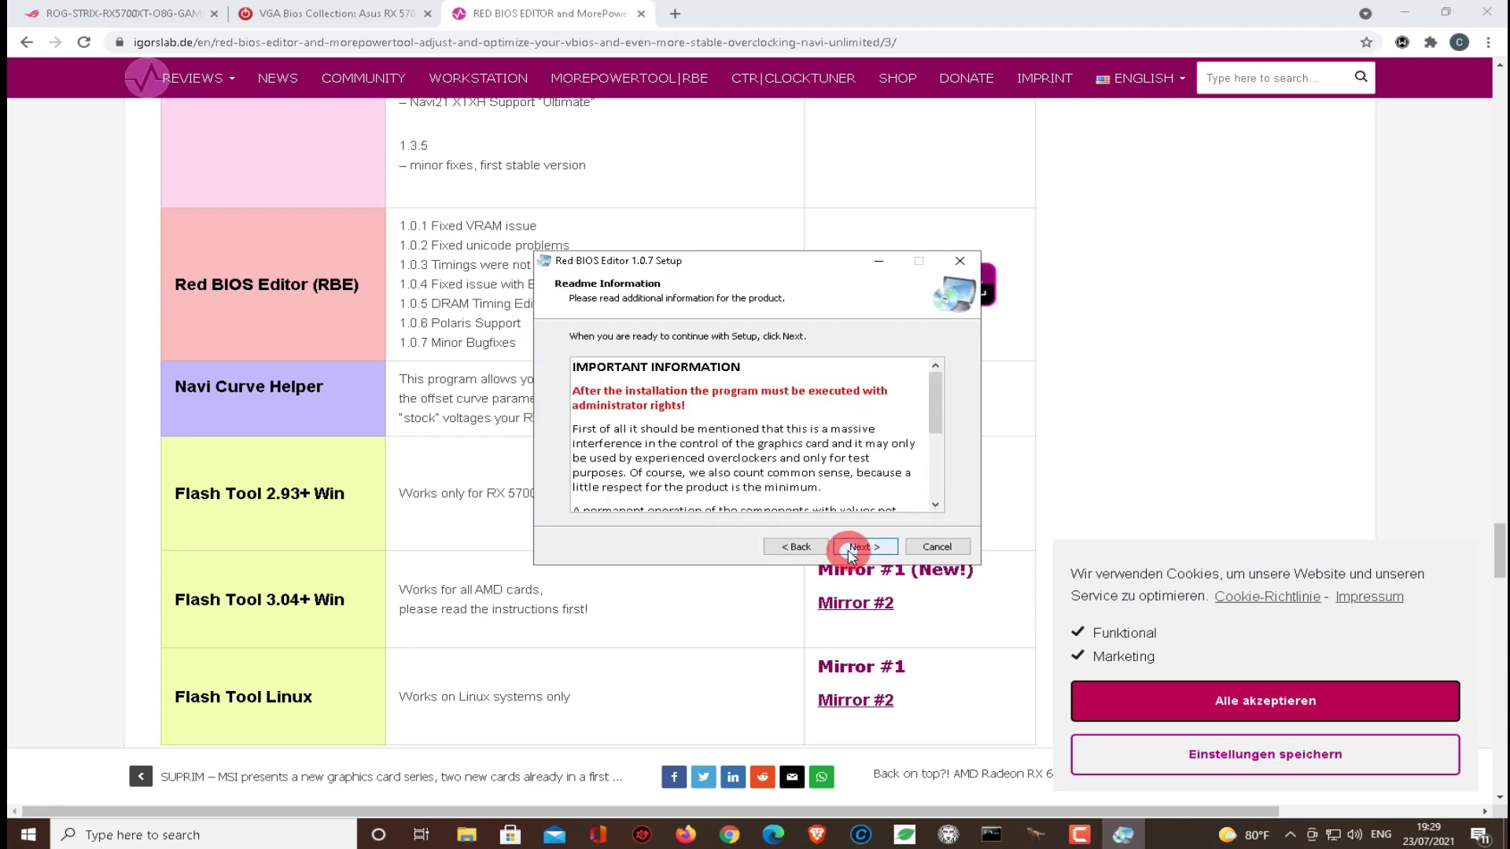
{"action": "left_click", "coordinate": [850, 551]}
{"action": "left_click", "coordinate": [849, 551]}
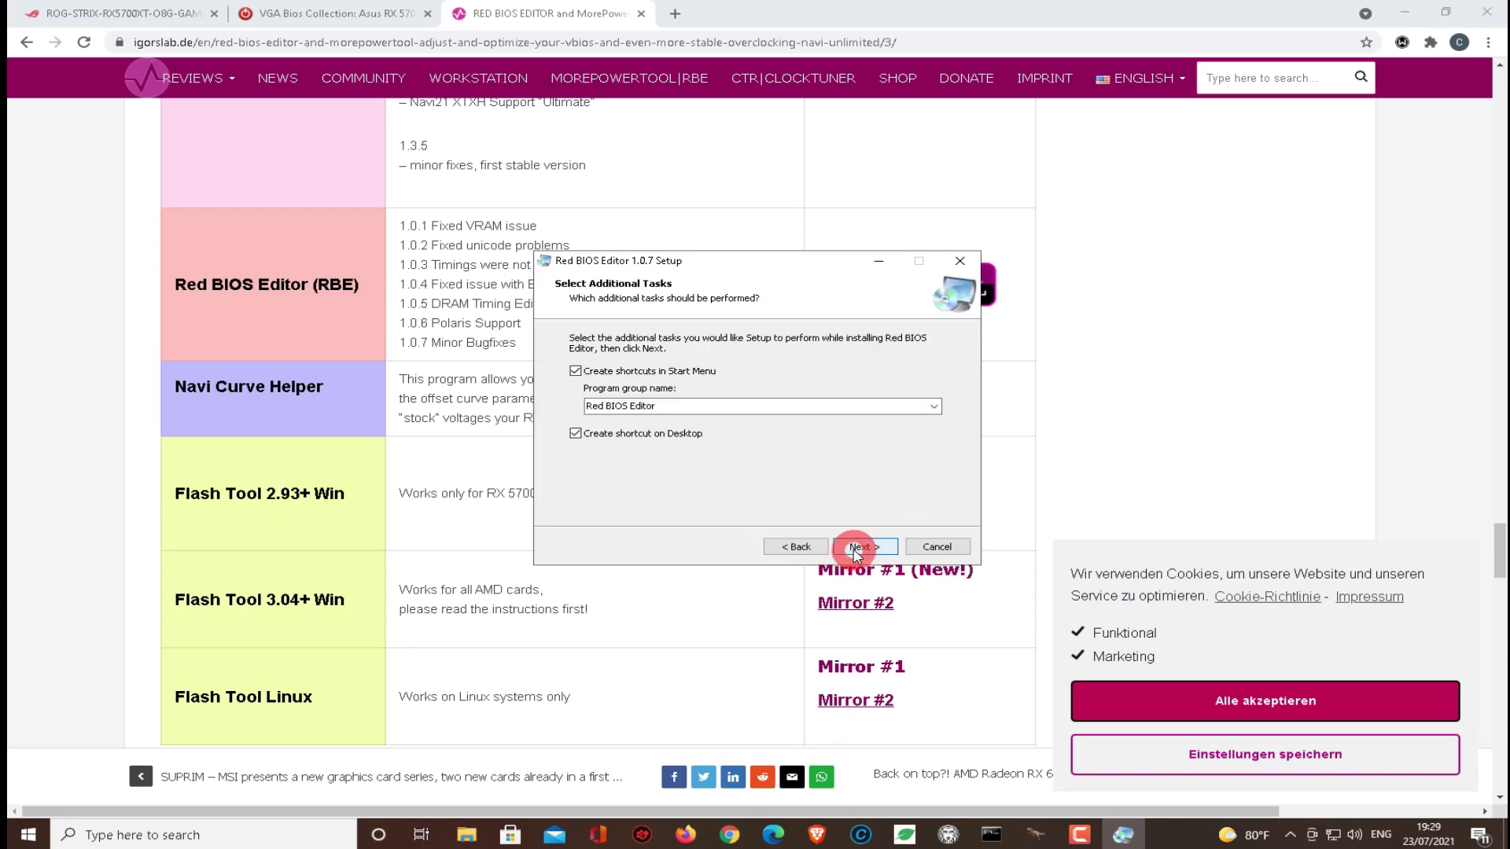
{"action": "left_click", "coordinate": [857, 550]}
{"action": "left_click", "coordinate": [857, 550]}
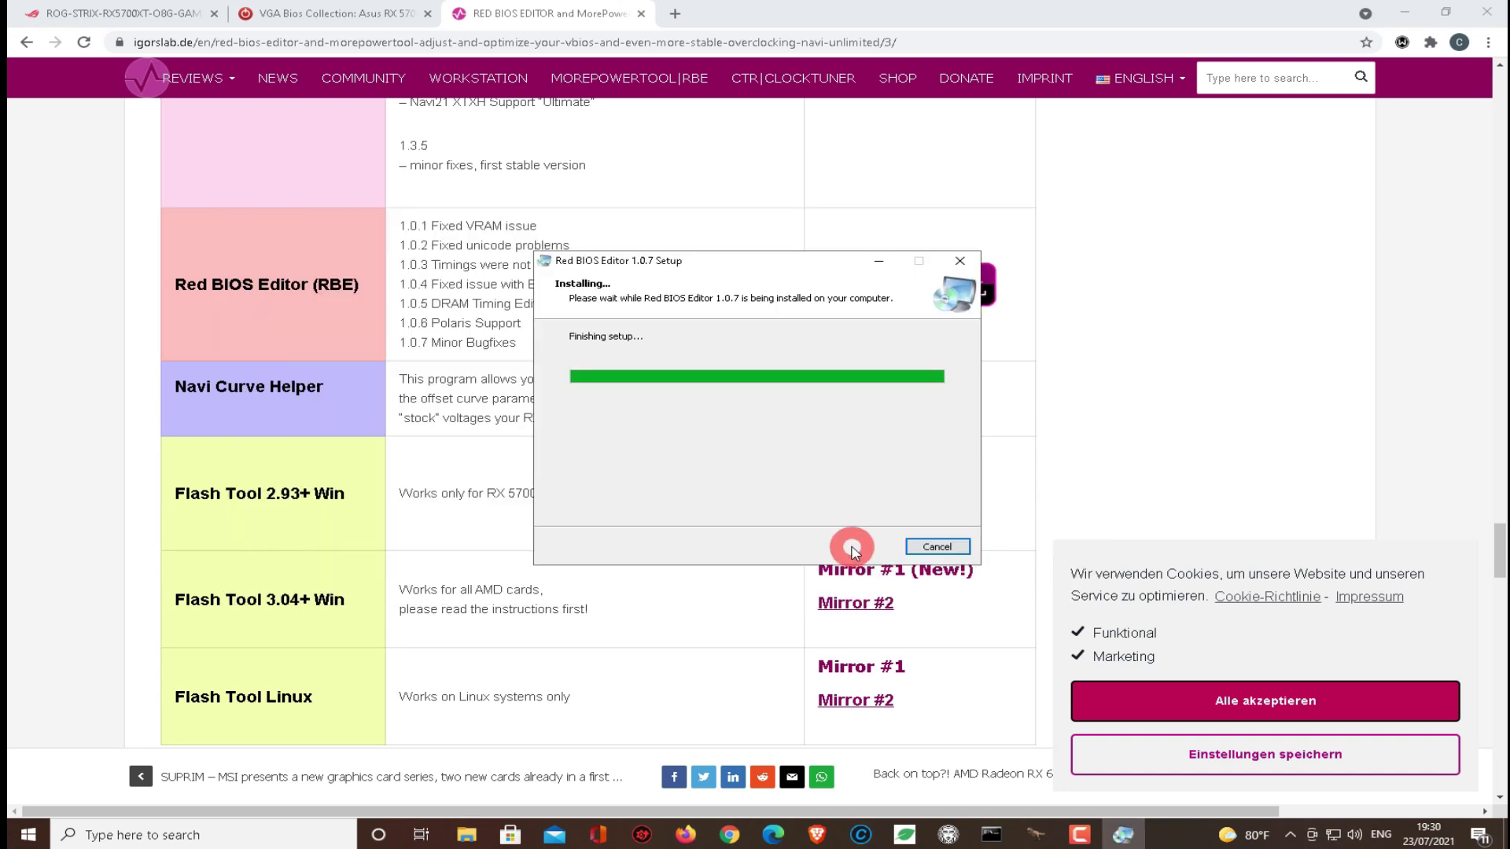
{"action": "left_click", "coordinate": [864, 547]}
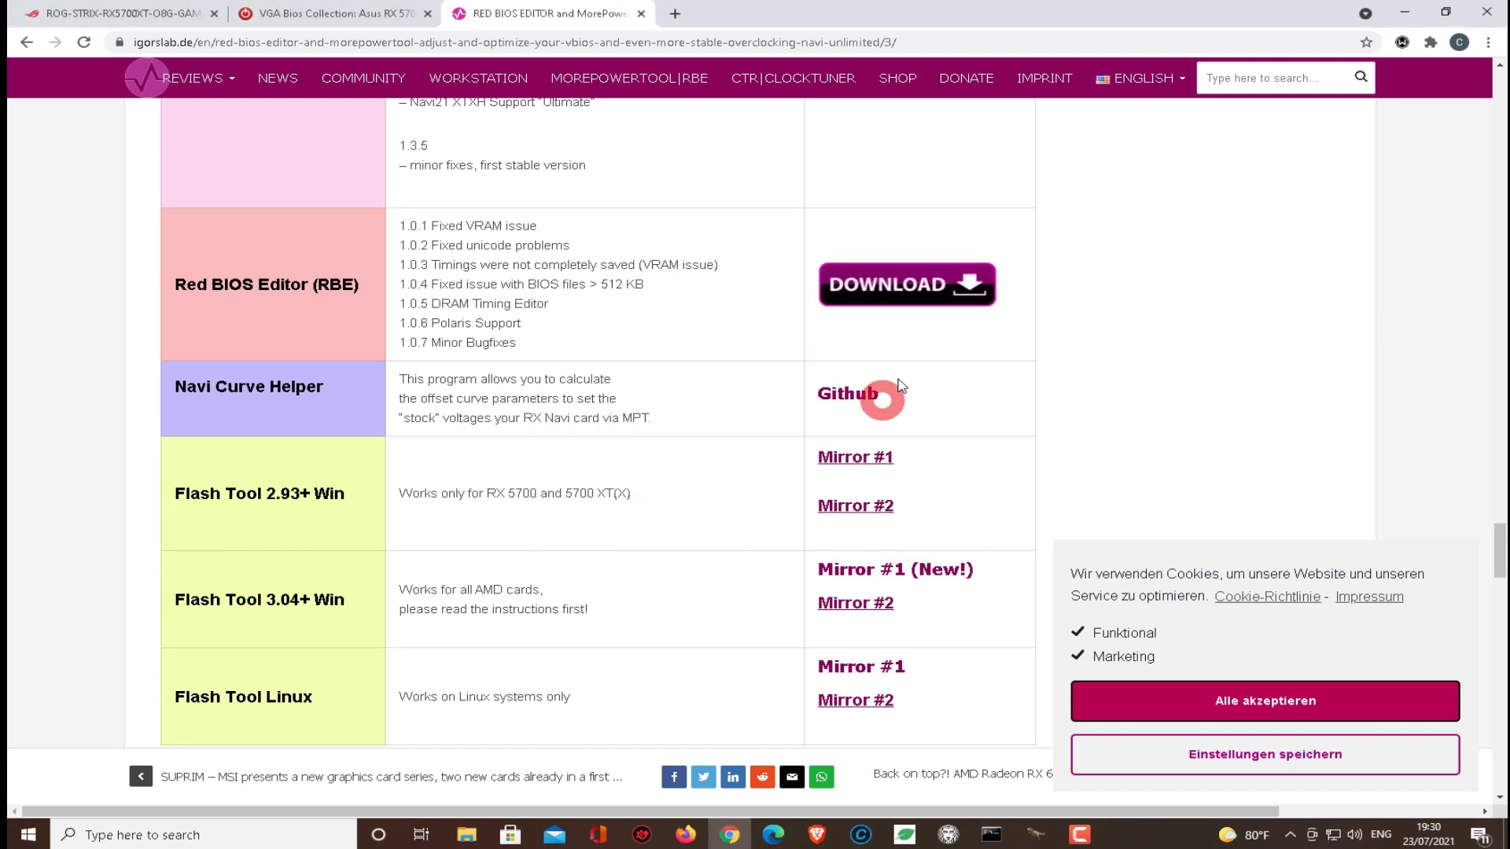
Step: Minimize the browser and create a desktop shortcut for MorePowerTool from its installed program entry
{"action": "left_click", "coordinate": [1404, 12]}
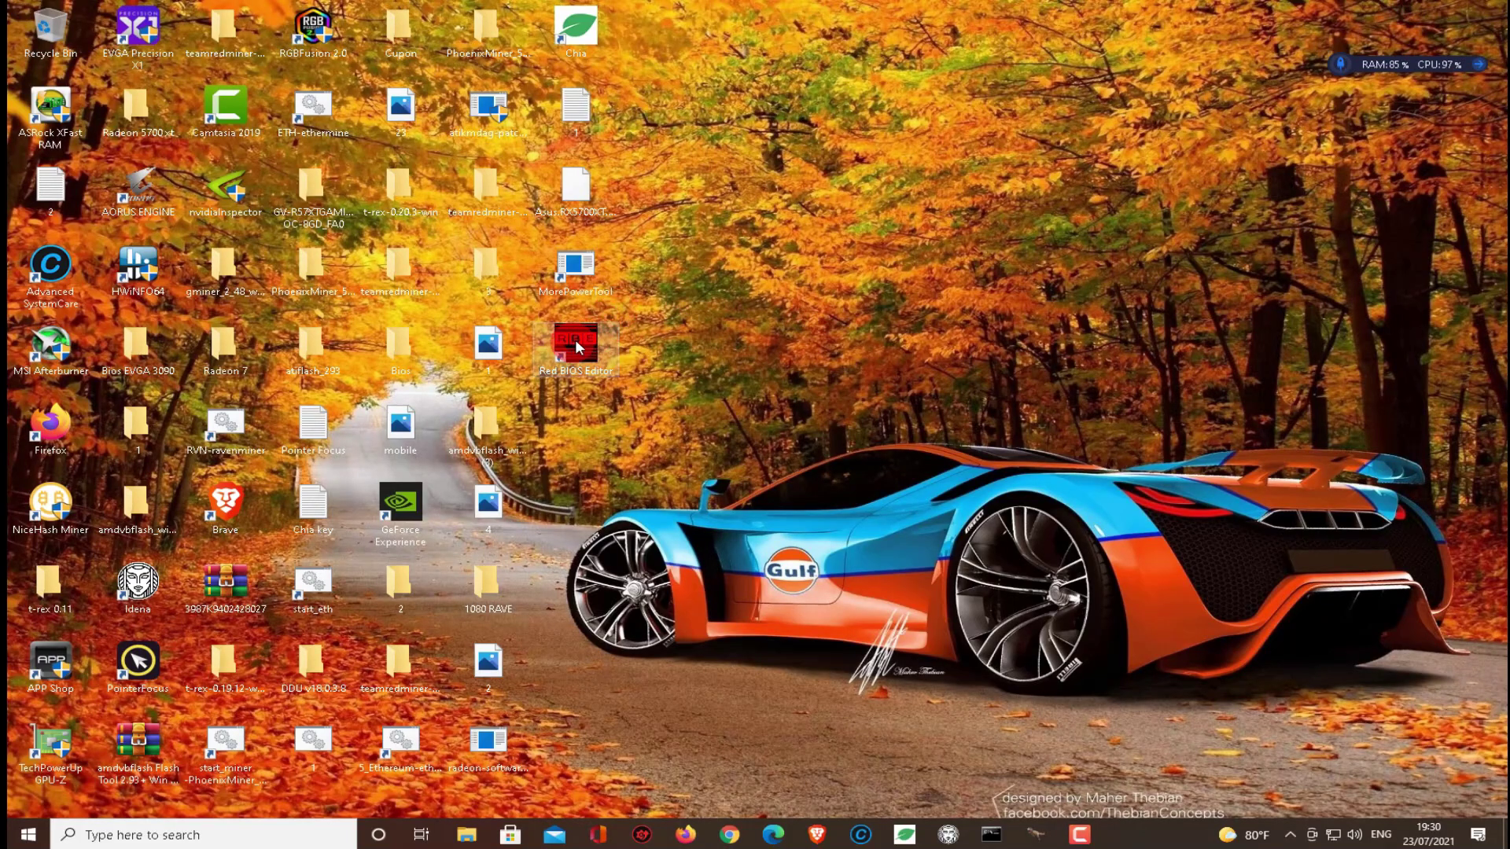
{"action": "left_click", "coordinate": [19, 838]}
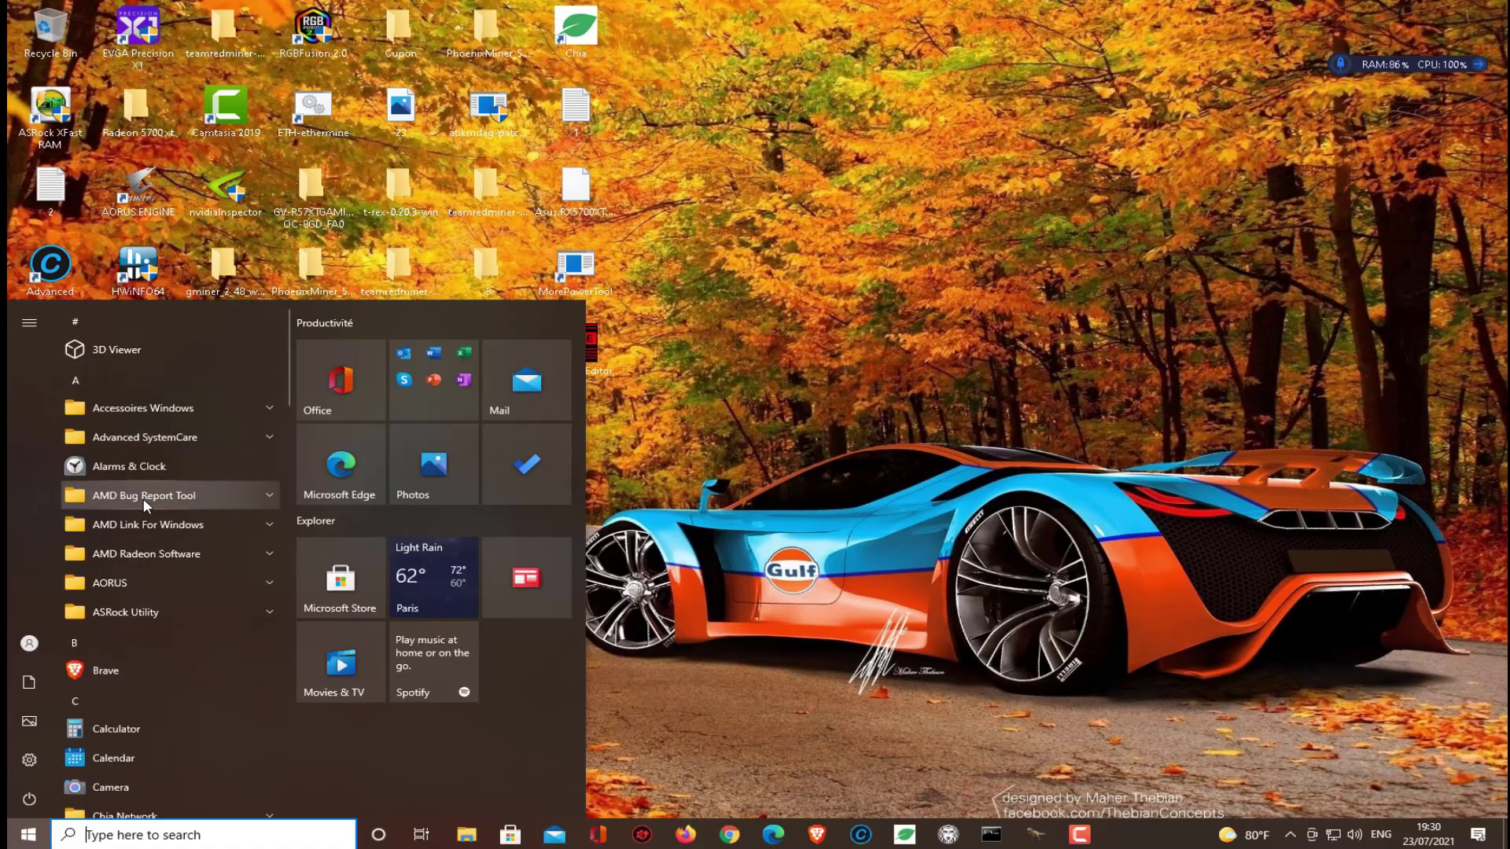
{"action": "scroll", "coordinate": [132, 487], "scroll_direction": "down", "scroll_amount": 4}
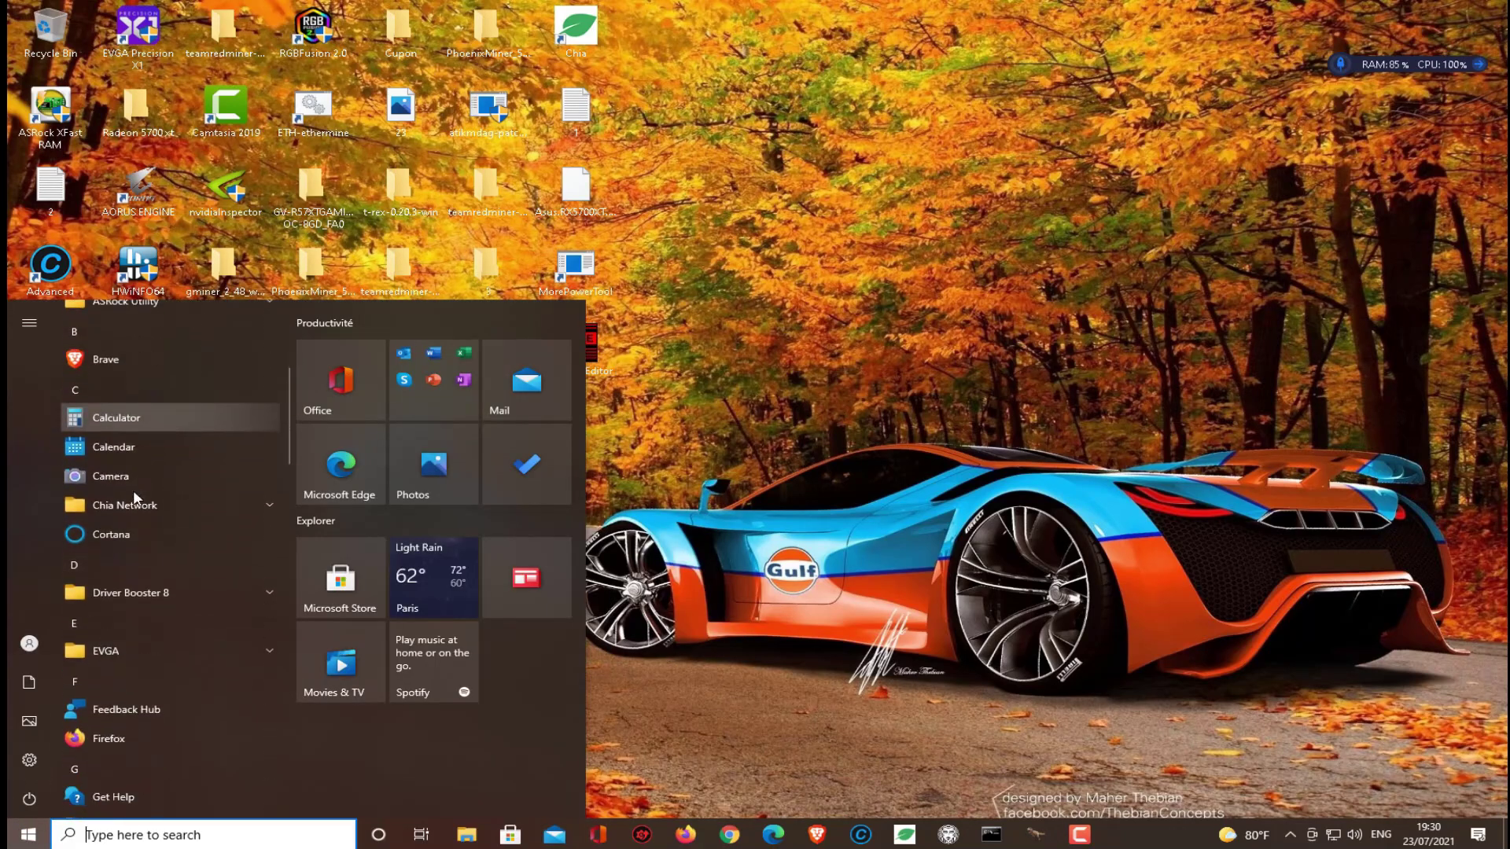
{"action": "scroll", "coordinate": [134, 488], "scroll_direction": "up", "scroll_amount": 4}
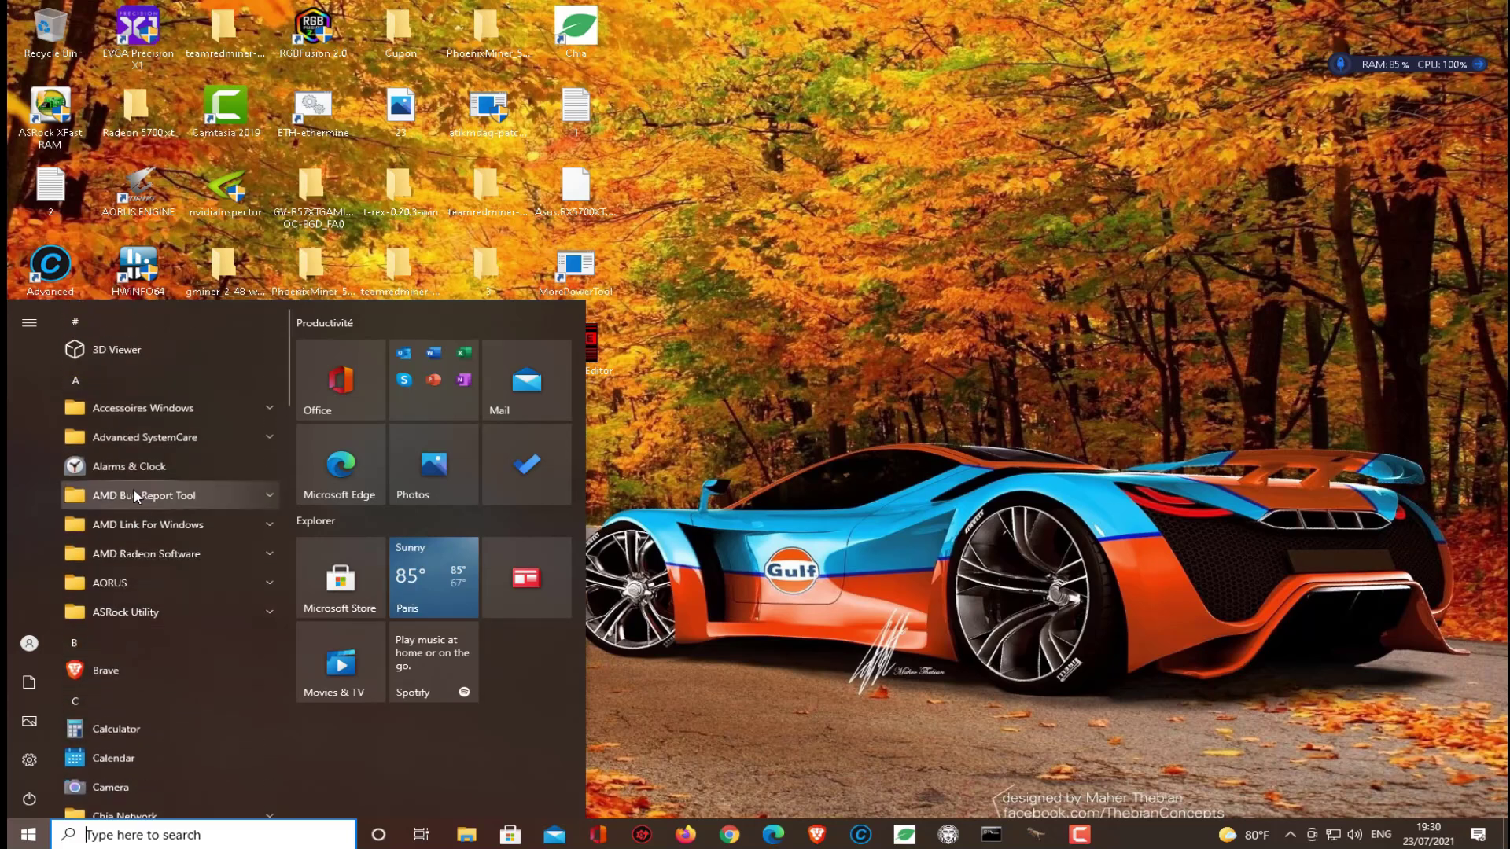
{"action": "scroll", "coordinate": [161, 633], "scroll_direction": "down", "scroll_amount": 5}
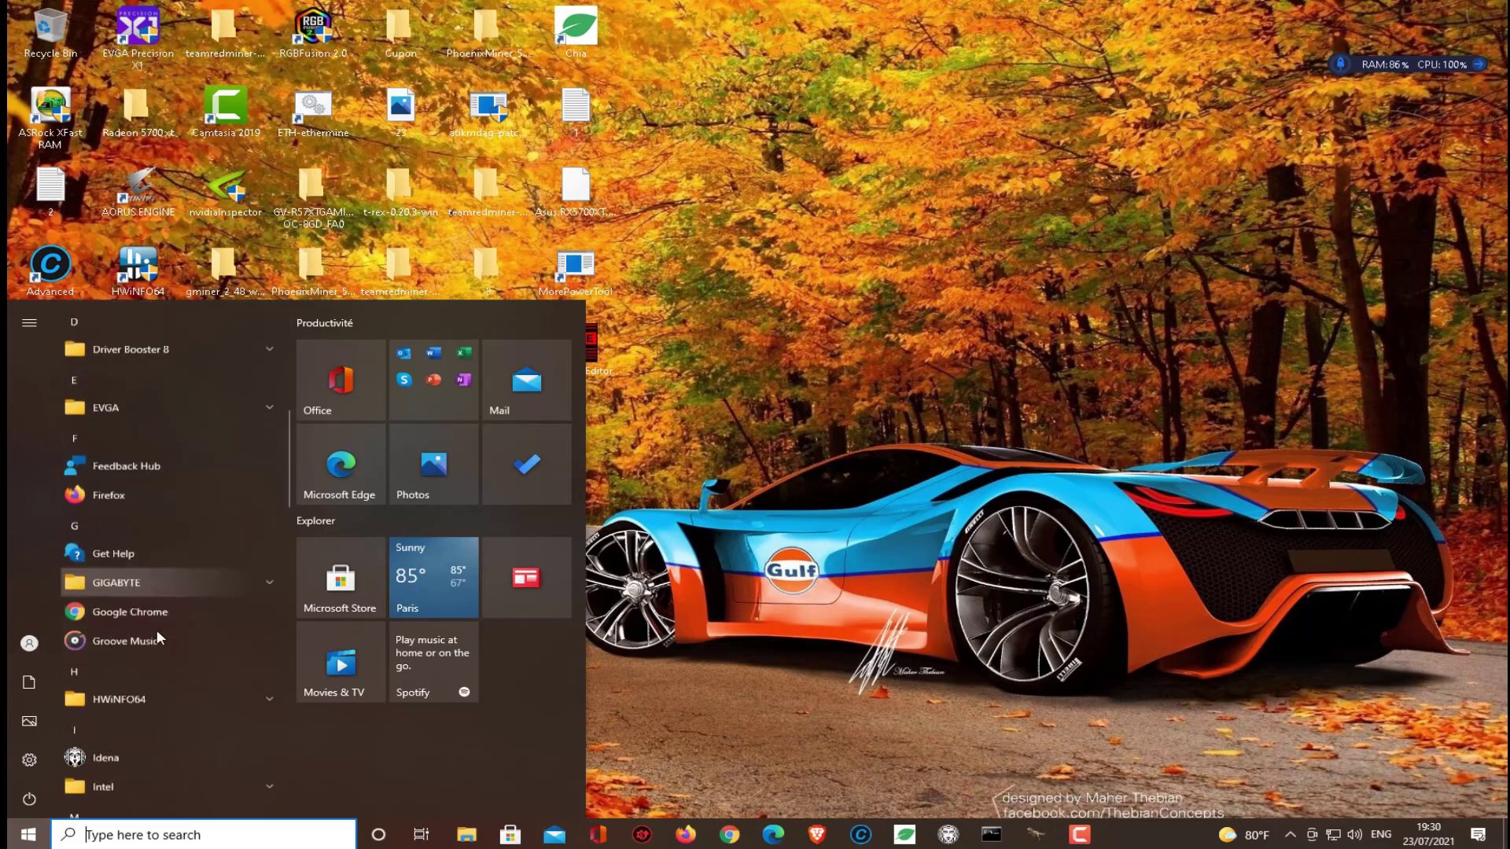
{"action": "scroll", "coordinate": [158, 633], "scroll_direction": "down", "scroll_amount": 1}
{"action": "scroll", "coordinate": [159, 641], "scroll_direction": "down", "scroll_amount": 4}
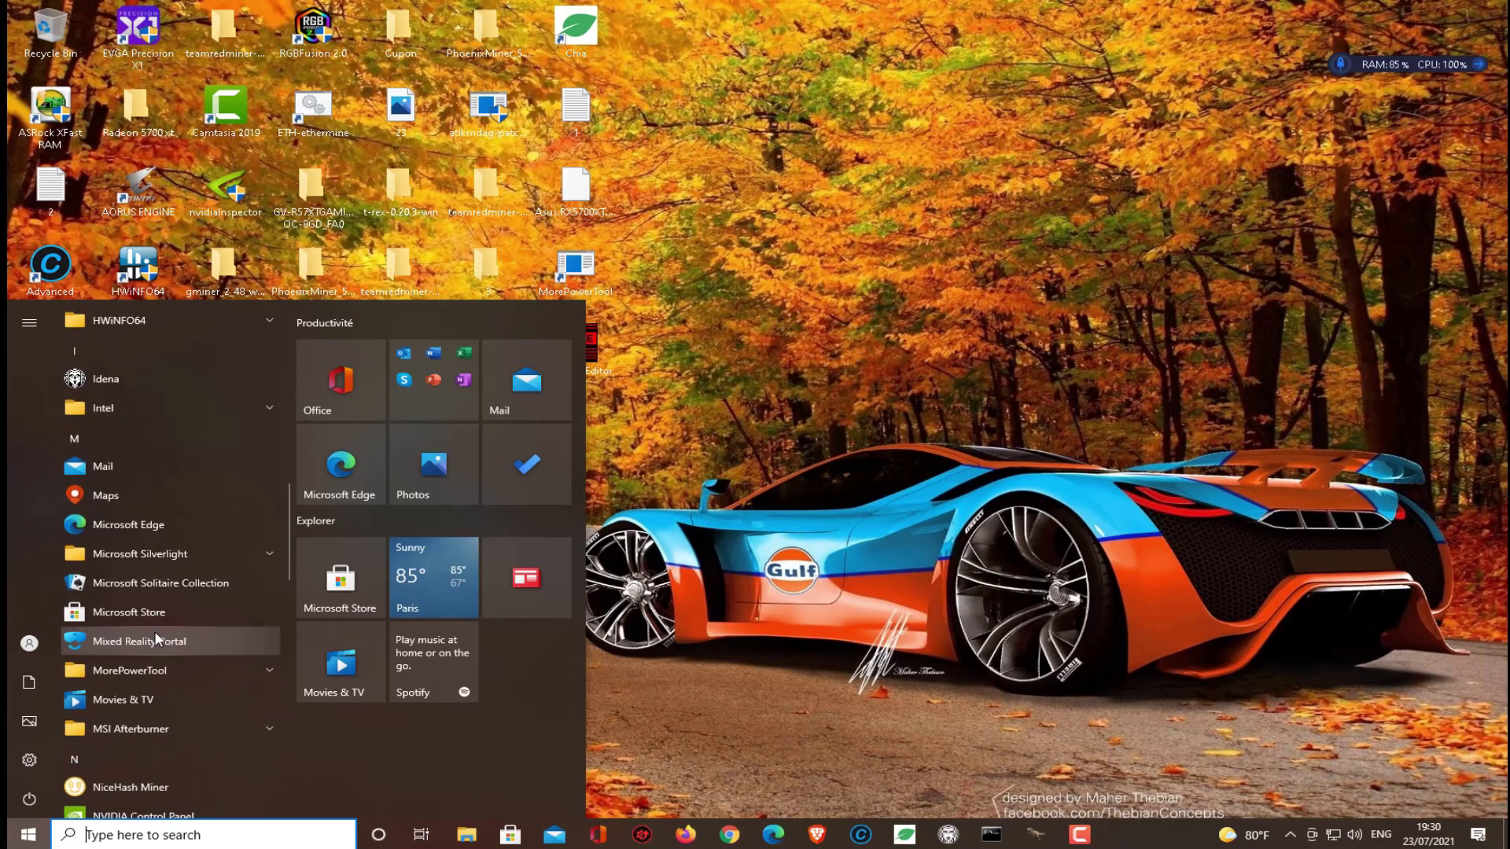
{"action": "left_click", "coordinate": [160, 667]}
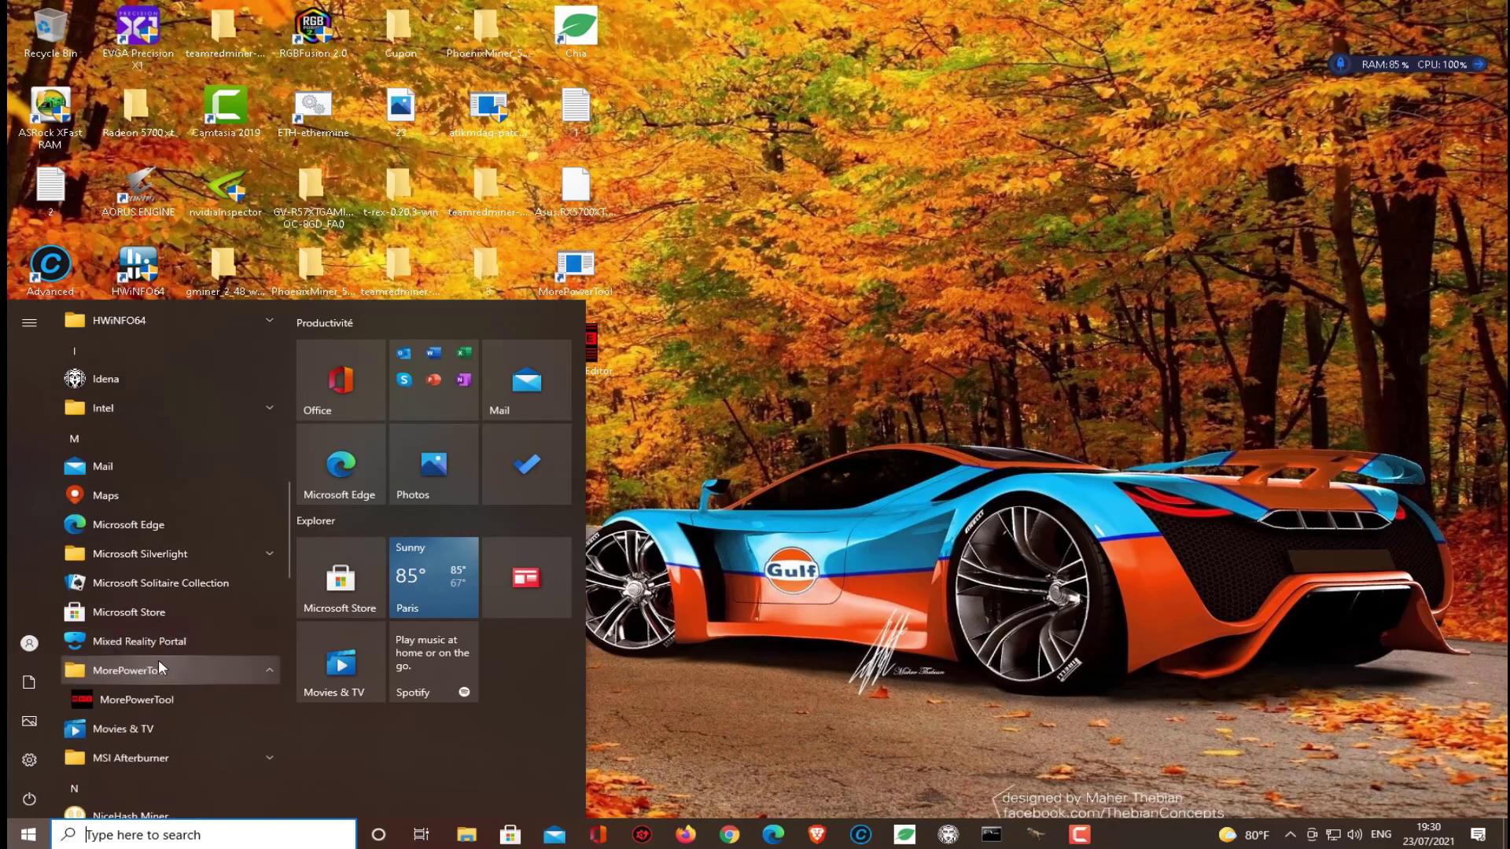
{"action": "left_click_drag", "start_coordinate": [78, 701], "coordinate": [678, 611]}
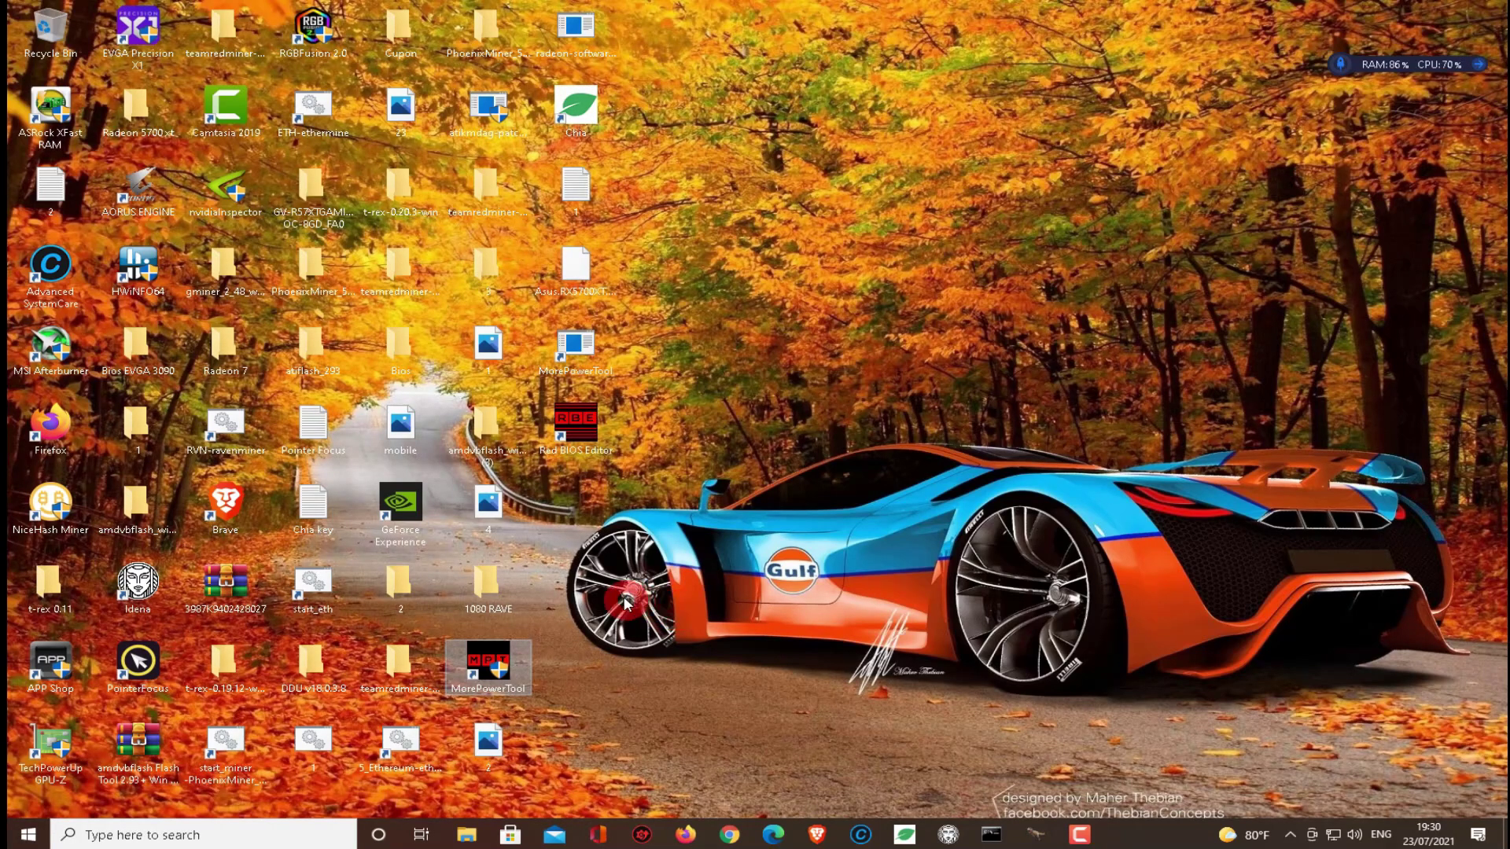
Step: Move the old MorePowerTool icon to the Recycle Bin and group the new shortcut and Asus RX5700XT BIOS file with Red BIOS Editor
{"action": "left_click", "coordinate": [592, 359]}
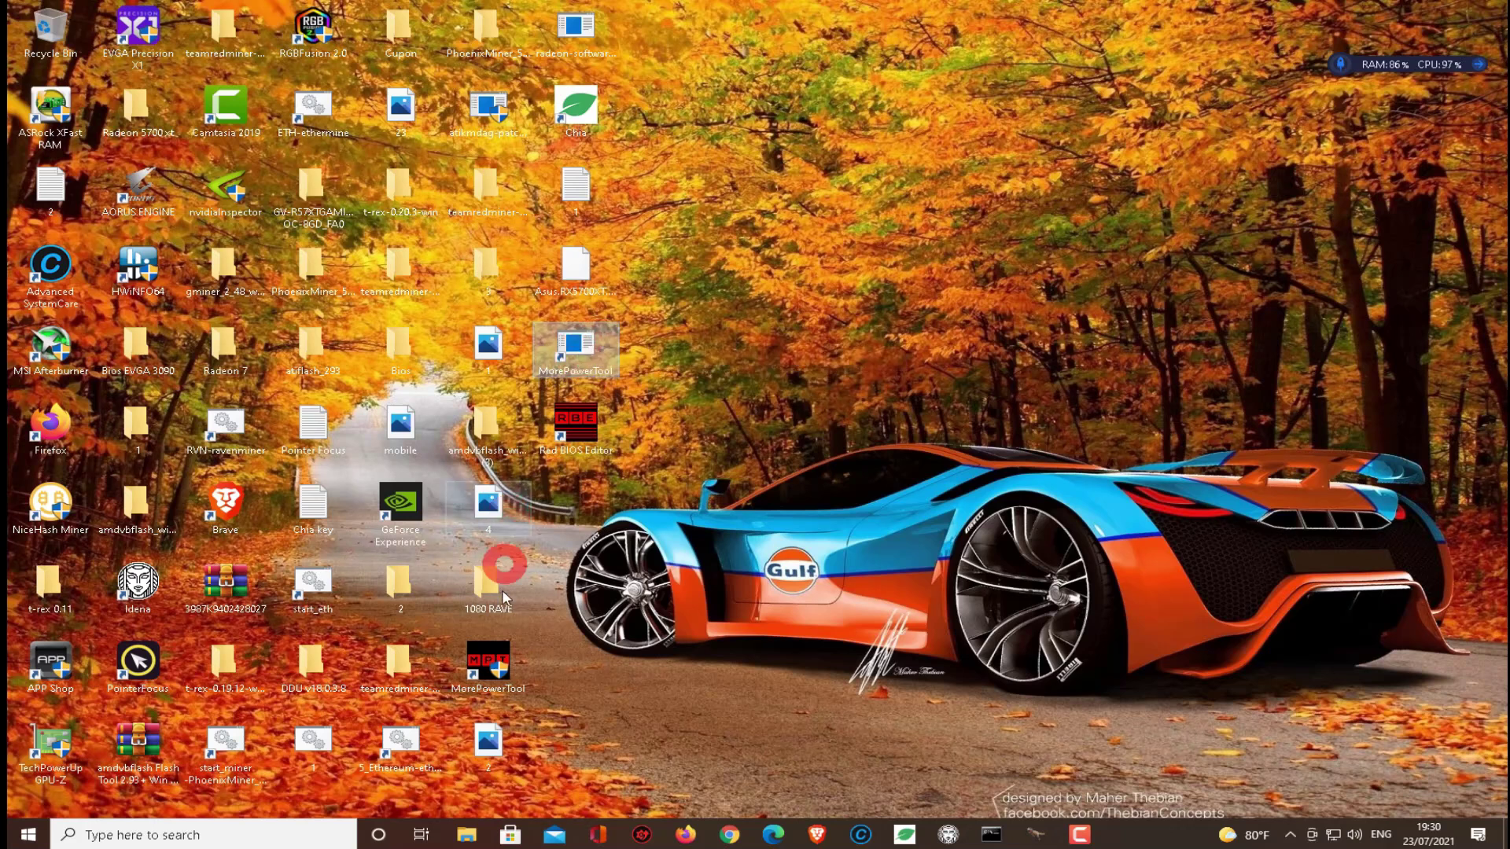
{"action": "left_click_drag", "start_coordinate": [489, 660], "coordinate": [625, 496]}
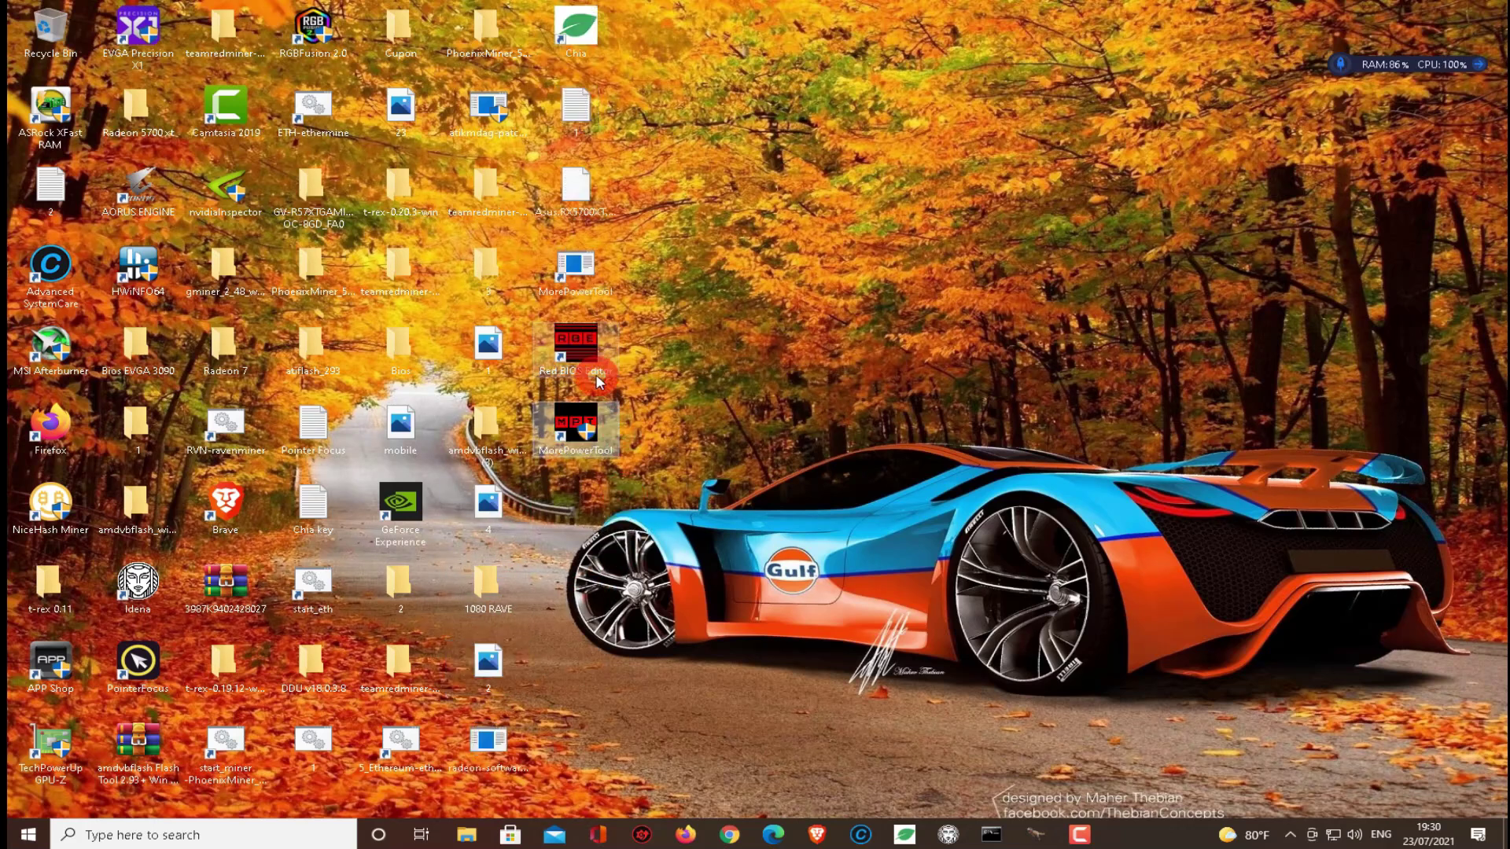
{"action": "left_click_drag", "start_coordinate": [576, 267], "coordinate": [48, 29]}
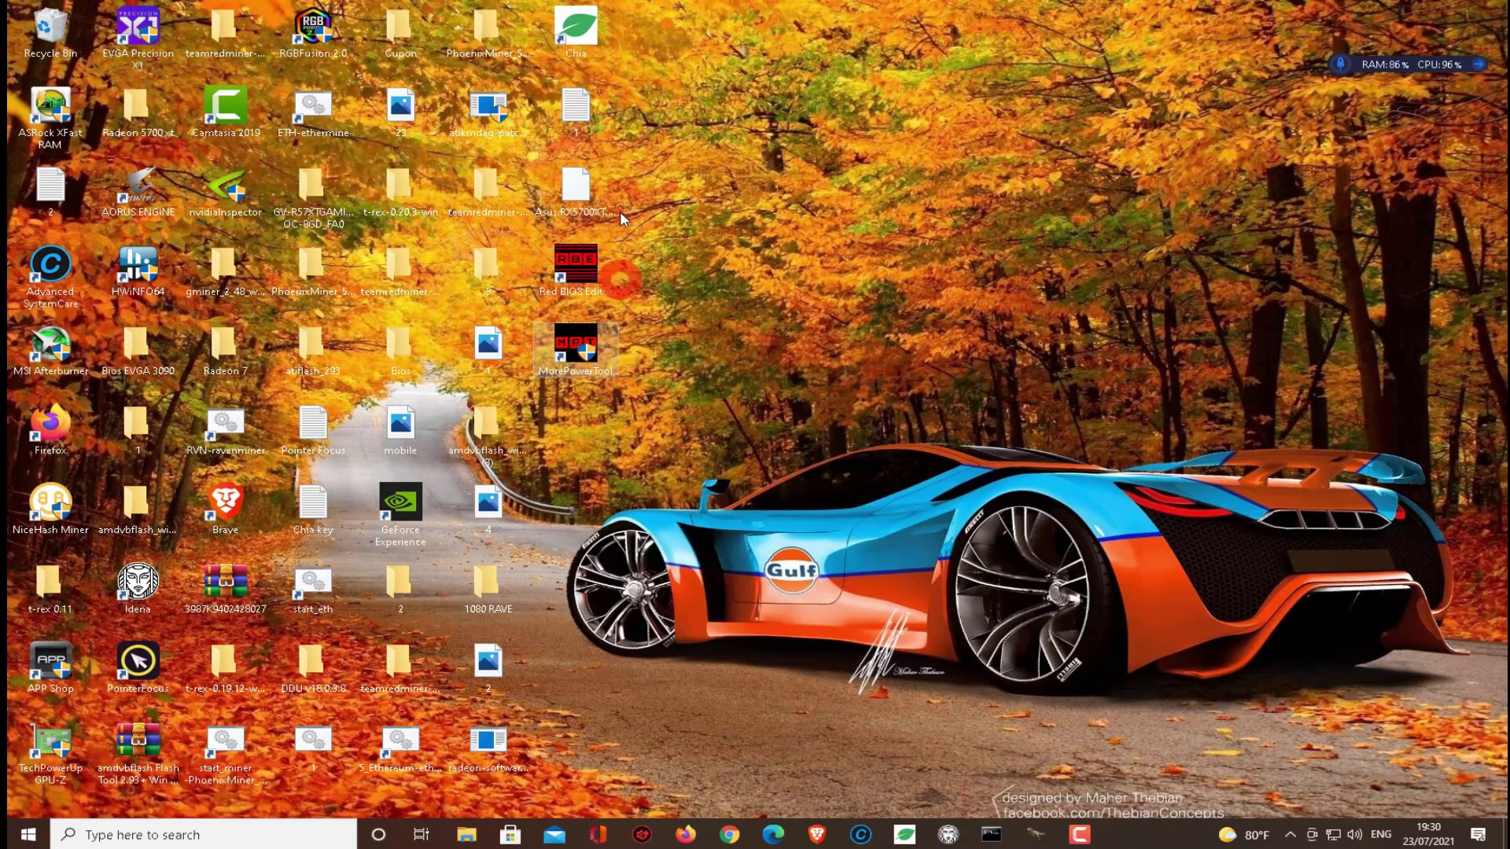
{"action": "left_click_drag", "start_coordinate": [670, 288], "coordinate": [652, 389]}
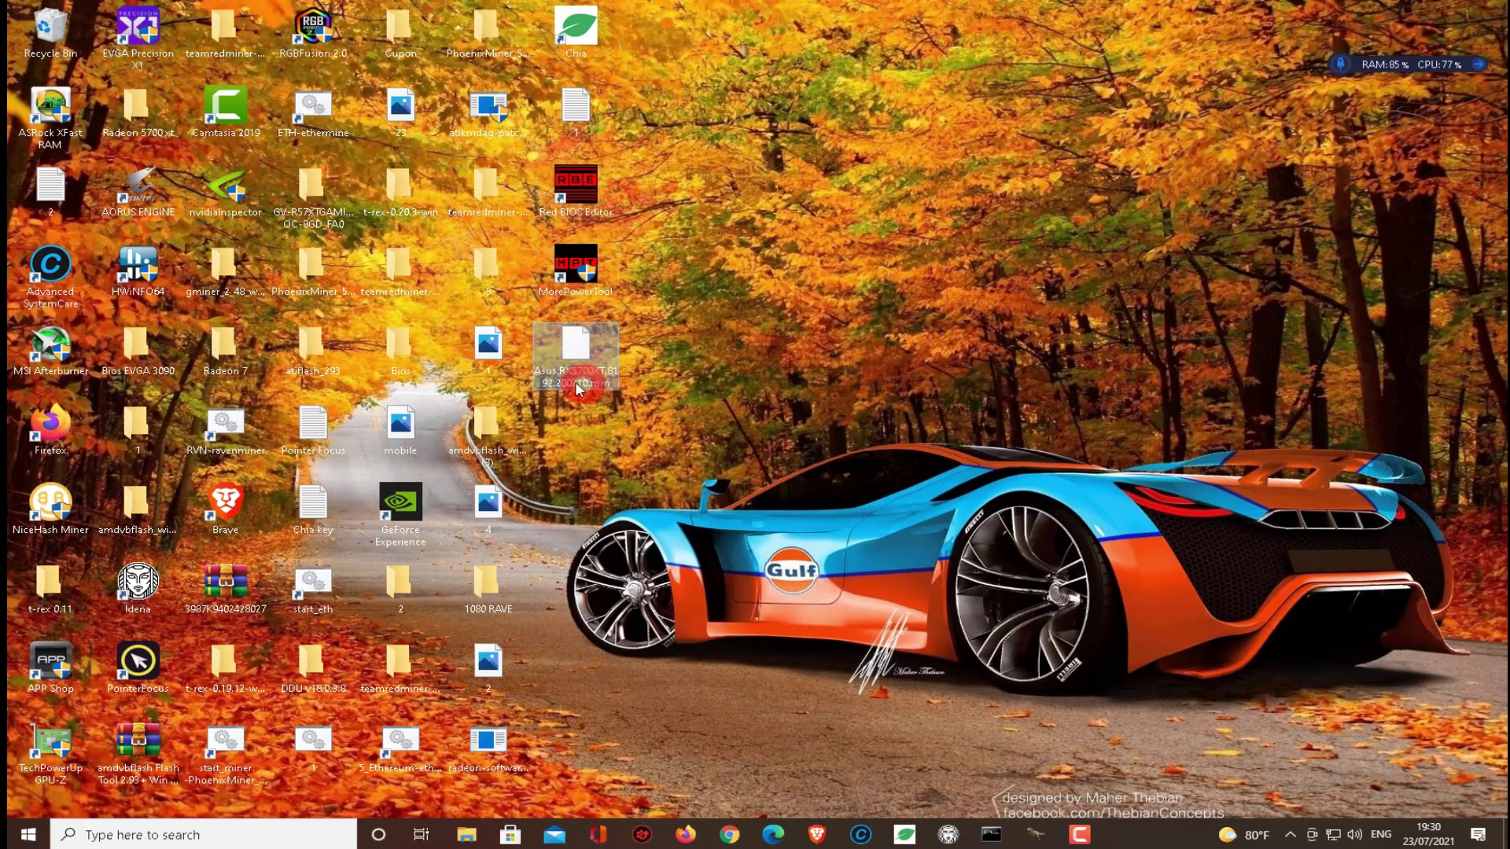
Step: Launch Red BIOS Editor and load Asus.RX5700XT.8192.200210.rom from the desktop
{"action": "double_click", "coordinate": [578, 206]}
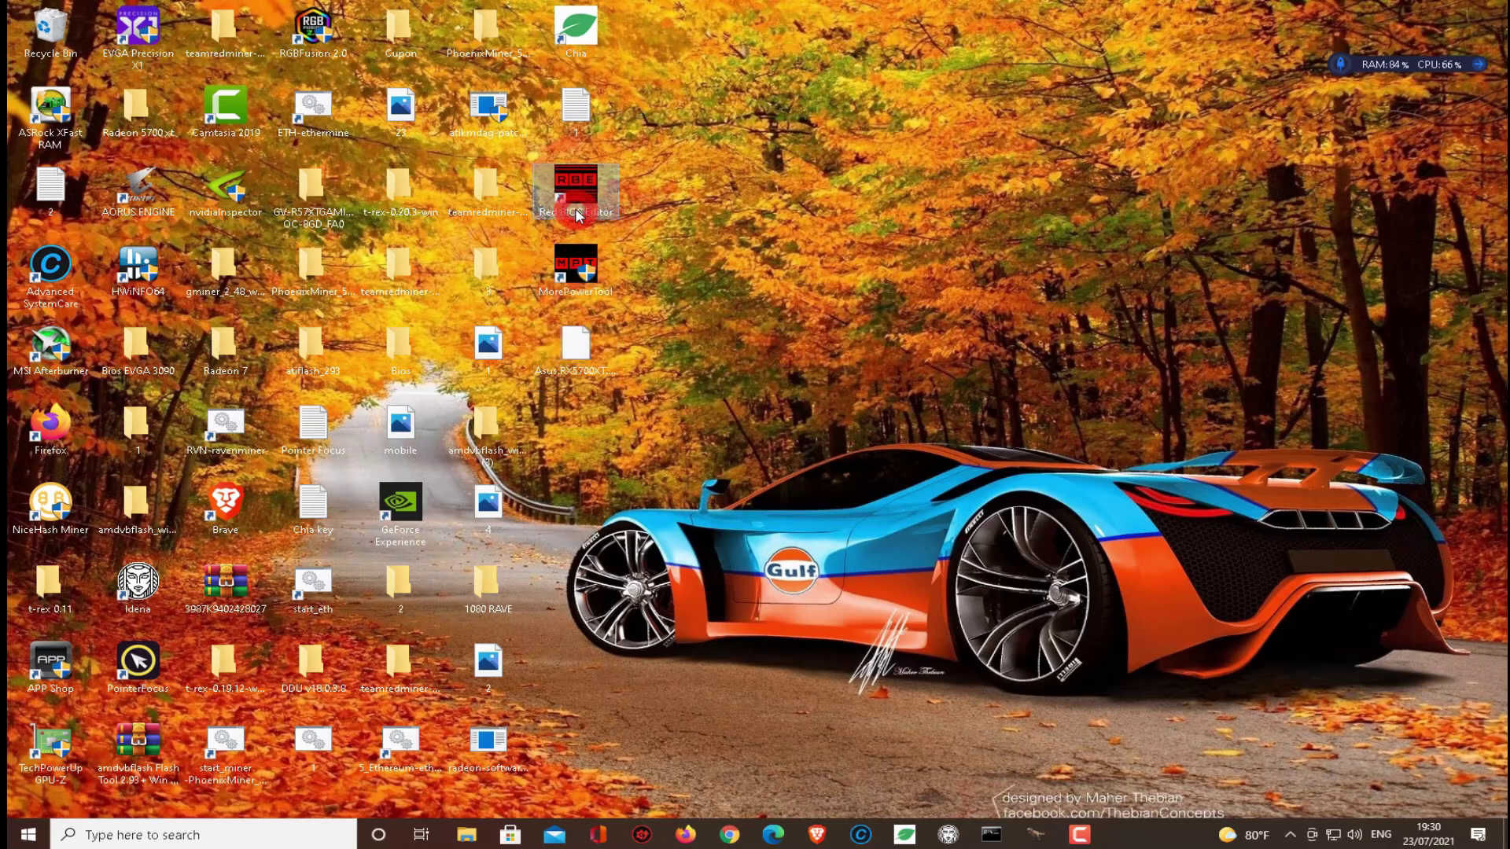
{"action": "left_click_drag", "start_coordinate": [647, 222], "coordinate": [833, 227]}
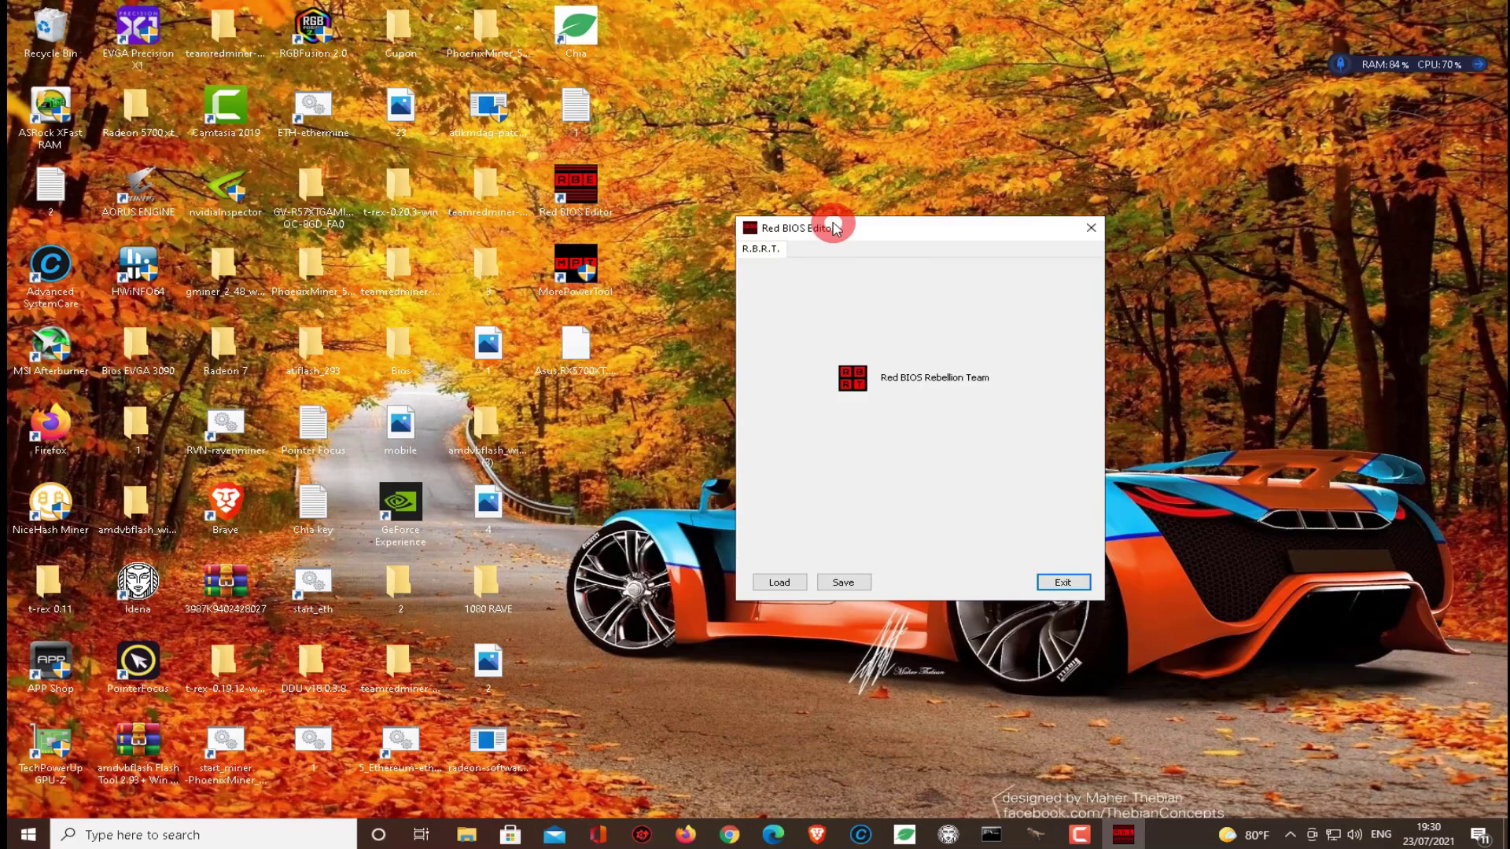
{"action": "left_click", "coordinate": [777, 582]}
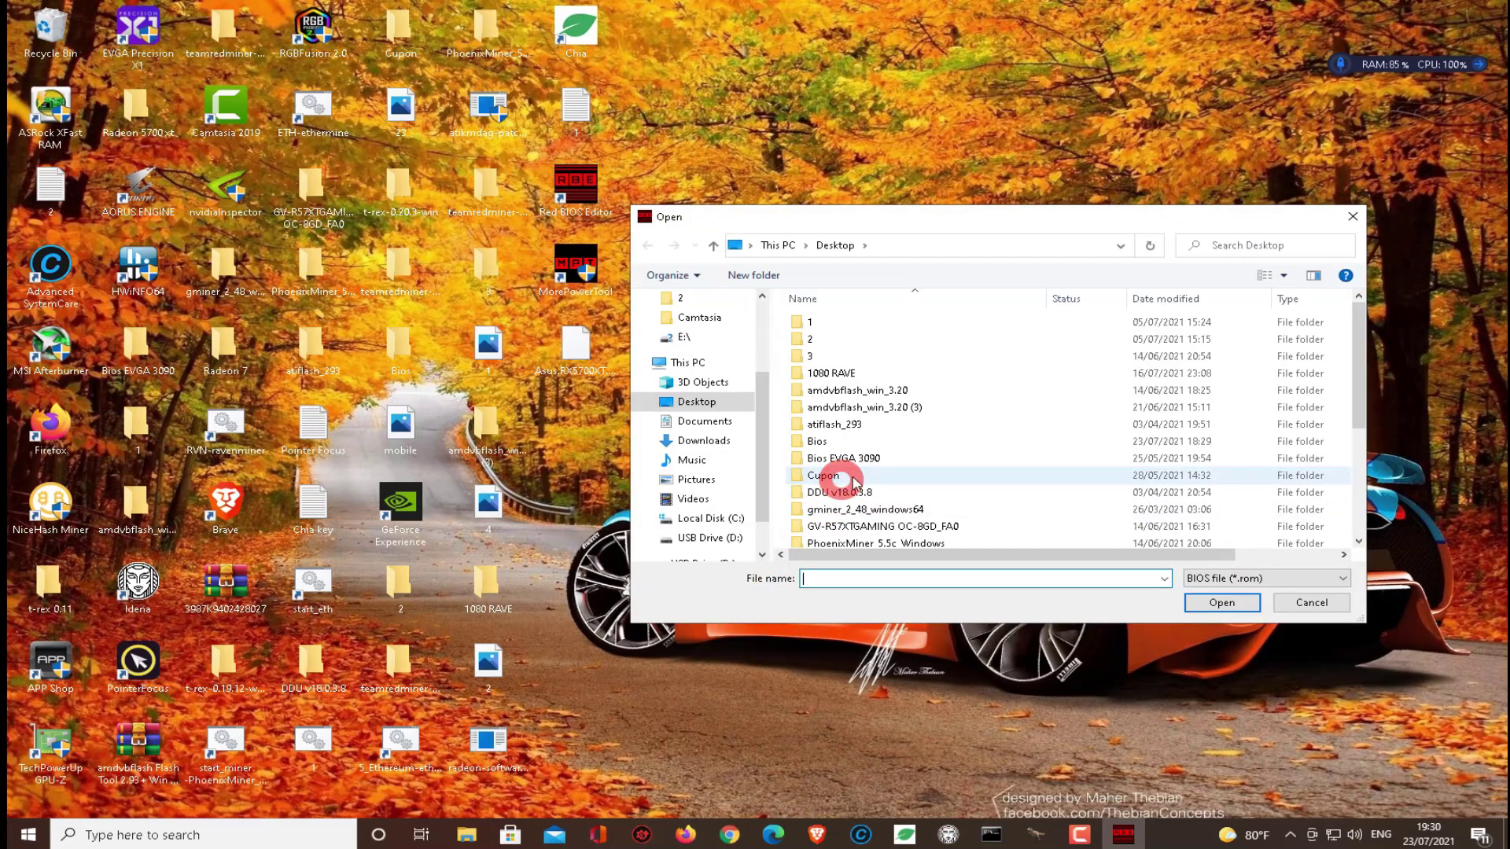
{"action": "scroll", "coordinate": [849, 483], "scroll_direction": "down", "scroll_amount": 4}
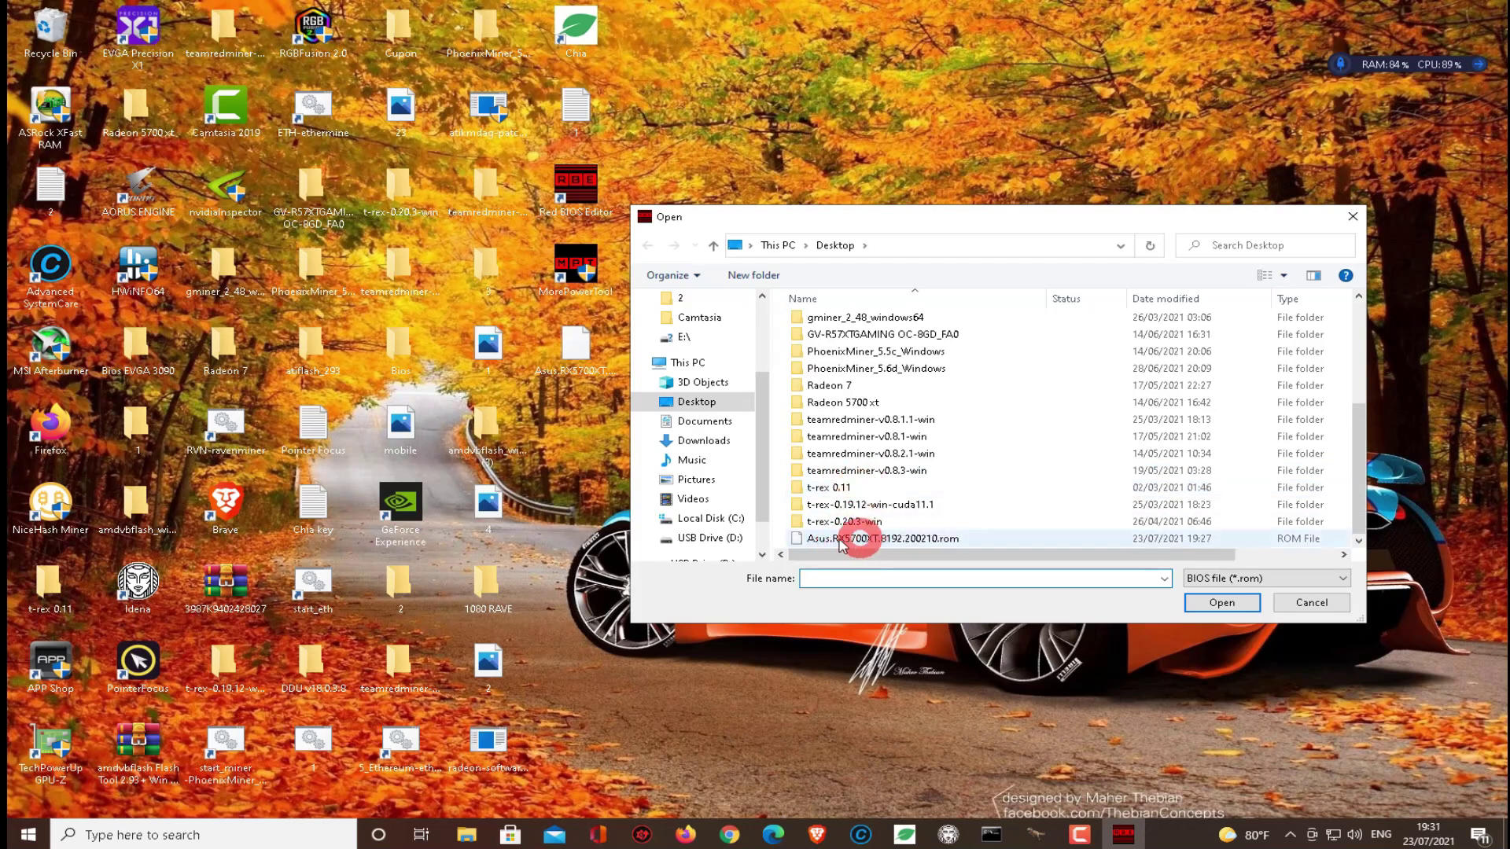
{"action": "left_click", "coordinate": [882, 544]}
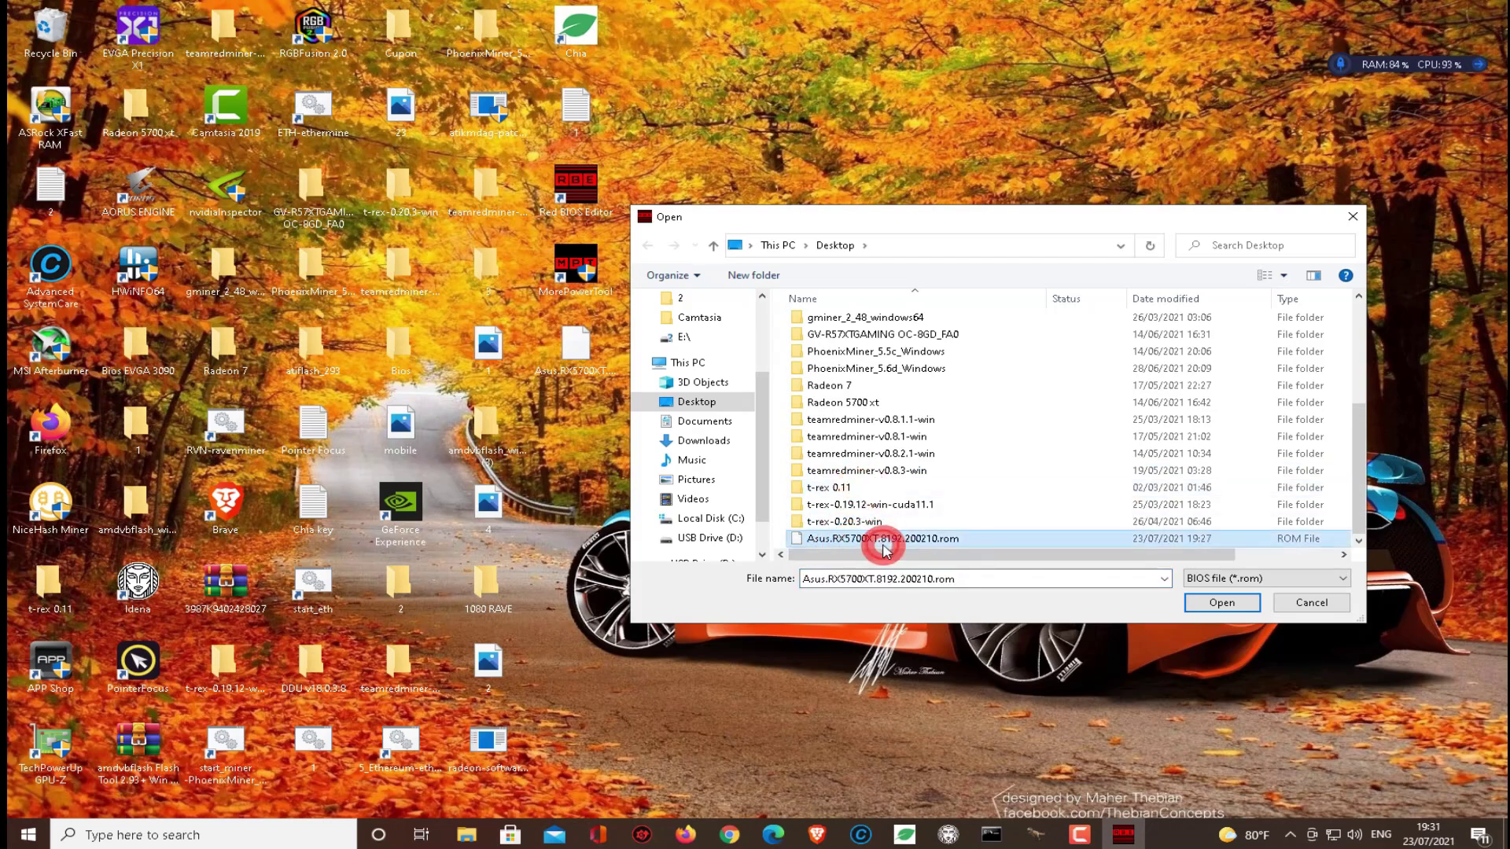
{"action": "left_click", "coordinate": [1217, 601]}
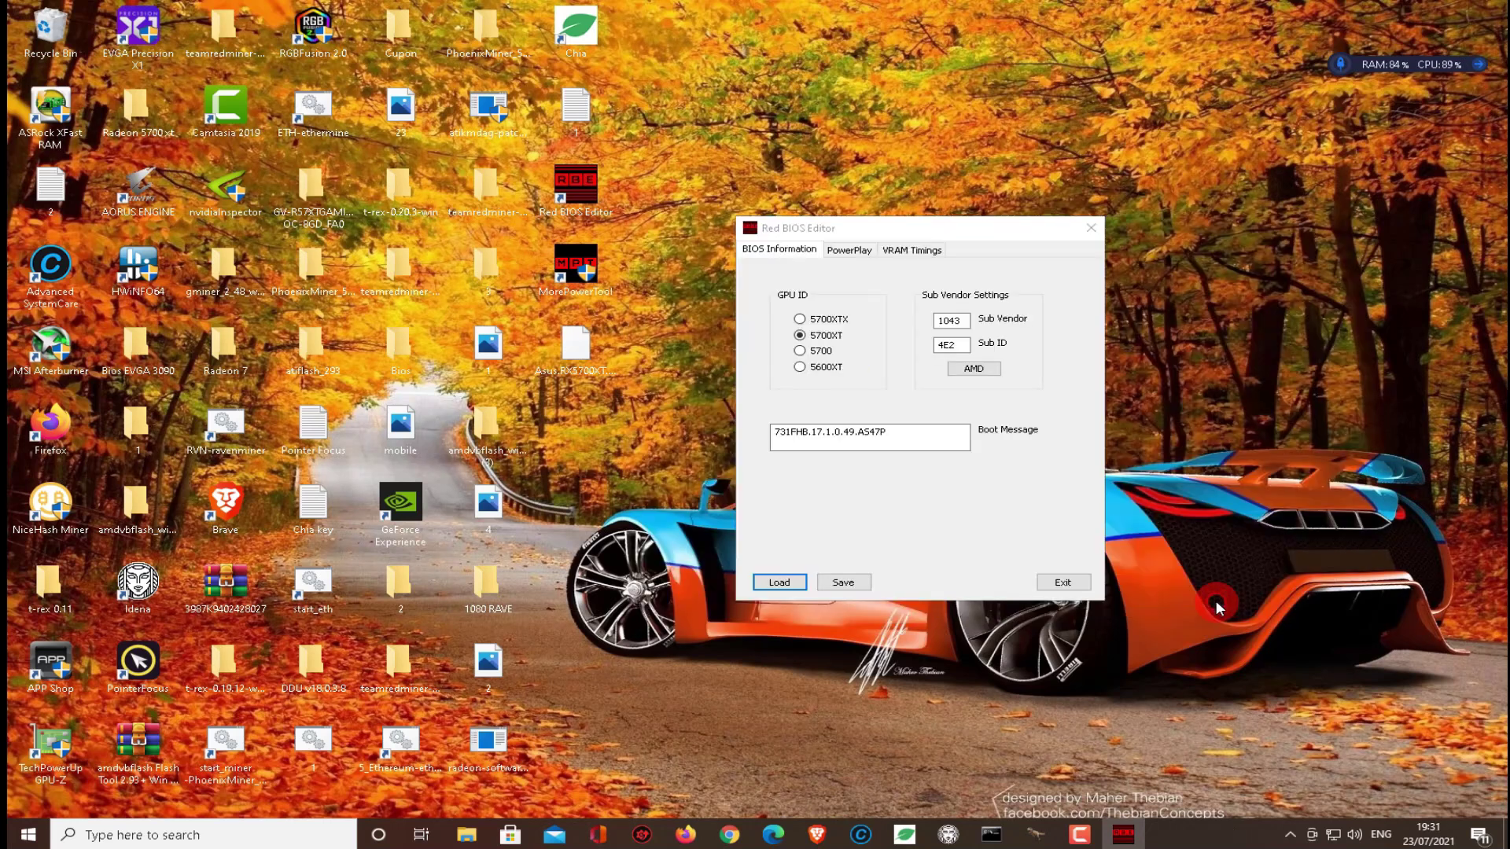
Step: Copy the complete 1550 MHz VRAM timing string for the K4Z80325BC memory type
{"action": "left_click", "coordinate": [853, 250]}
{"action": "left_click", "coordinate": [902, 252]}
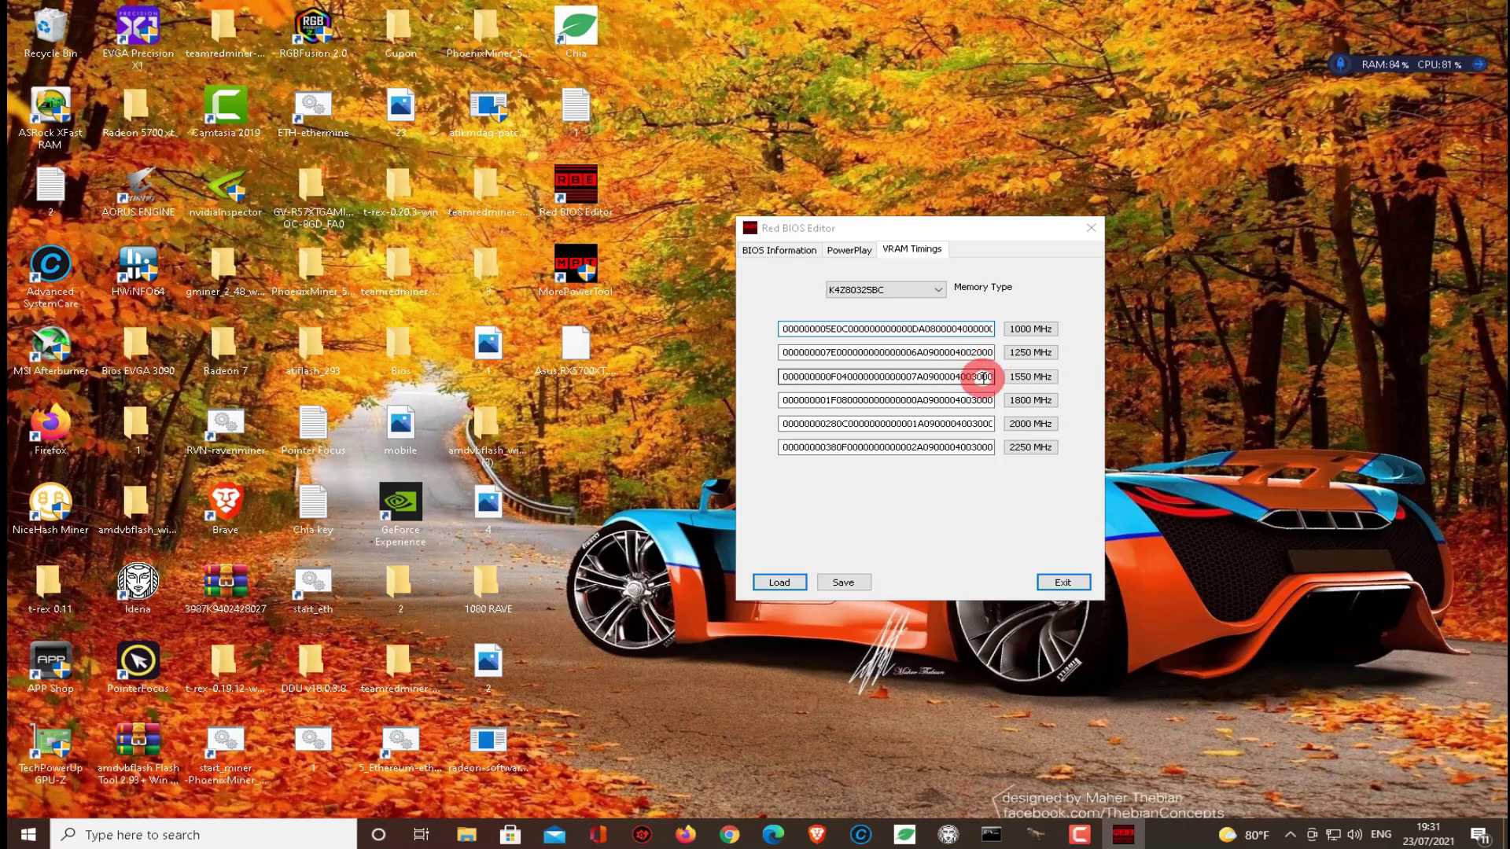
{"action": "left_click", "coordinate": [792, 377]}
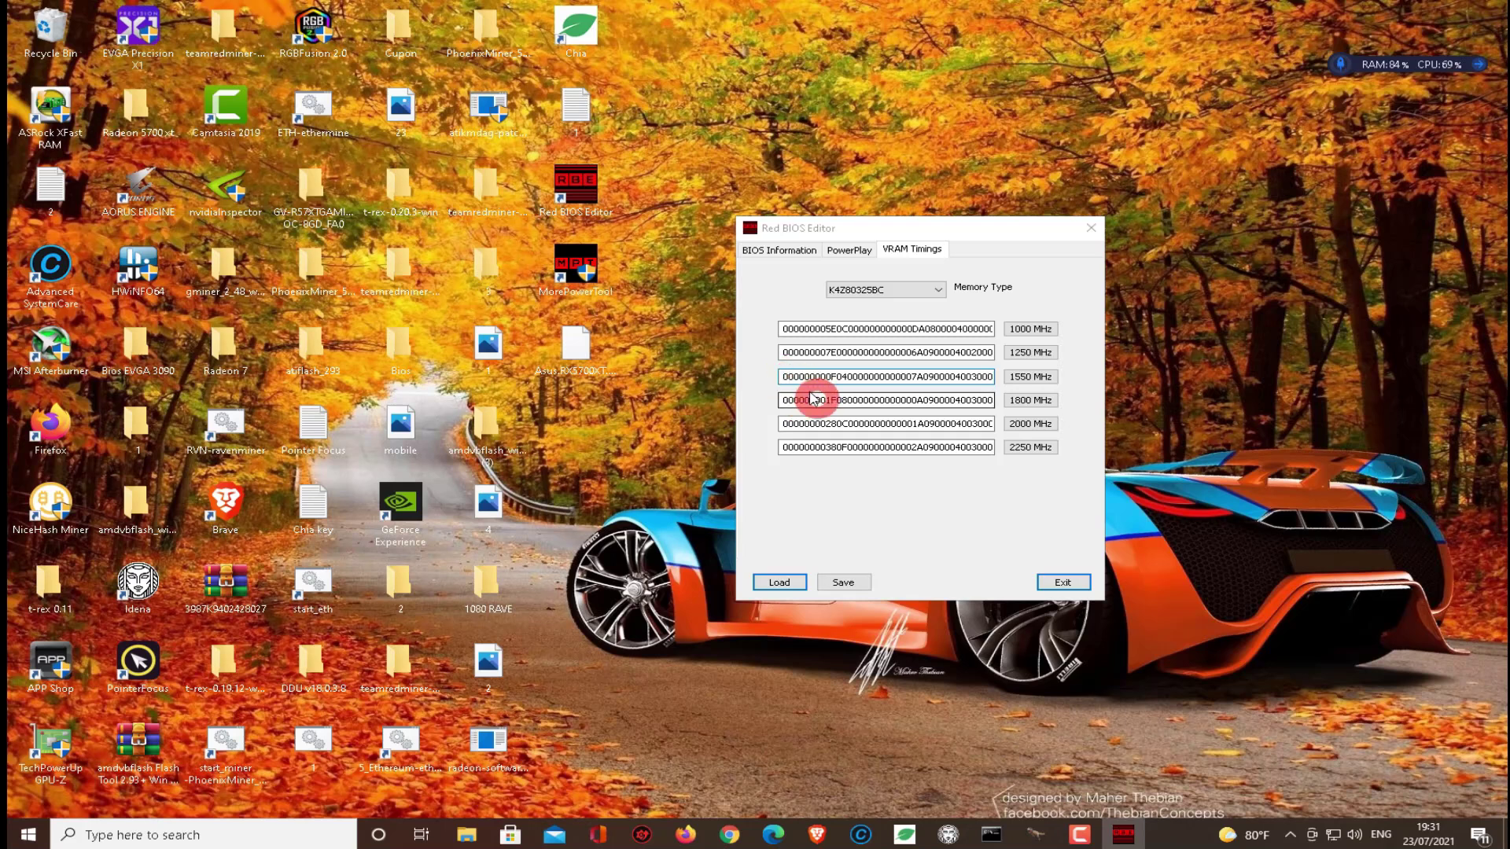
{"action": "left_click_drag", "start_coordinate": [785, 377], "coordinate": [975, 375]}
{"action": "right_click", "coordinate": [975, 375]}
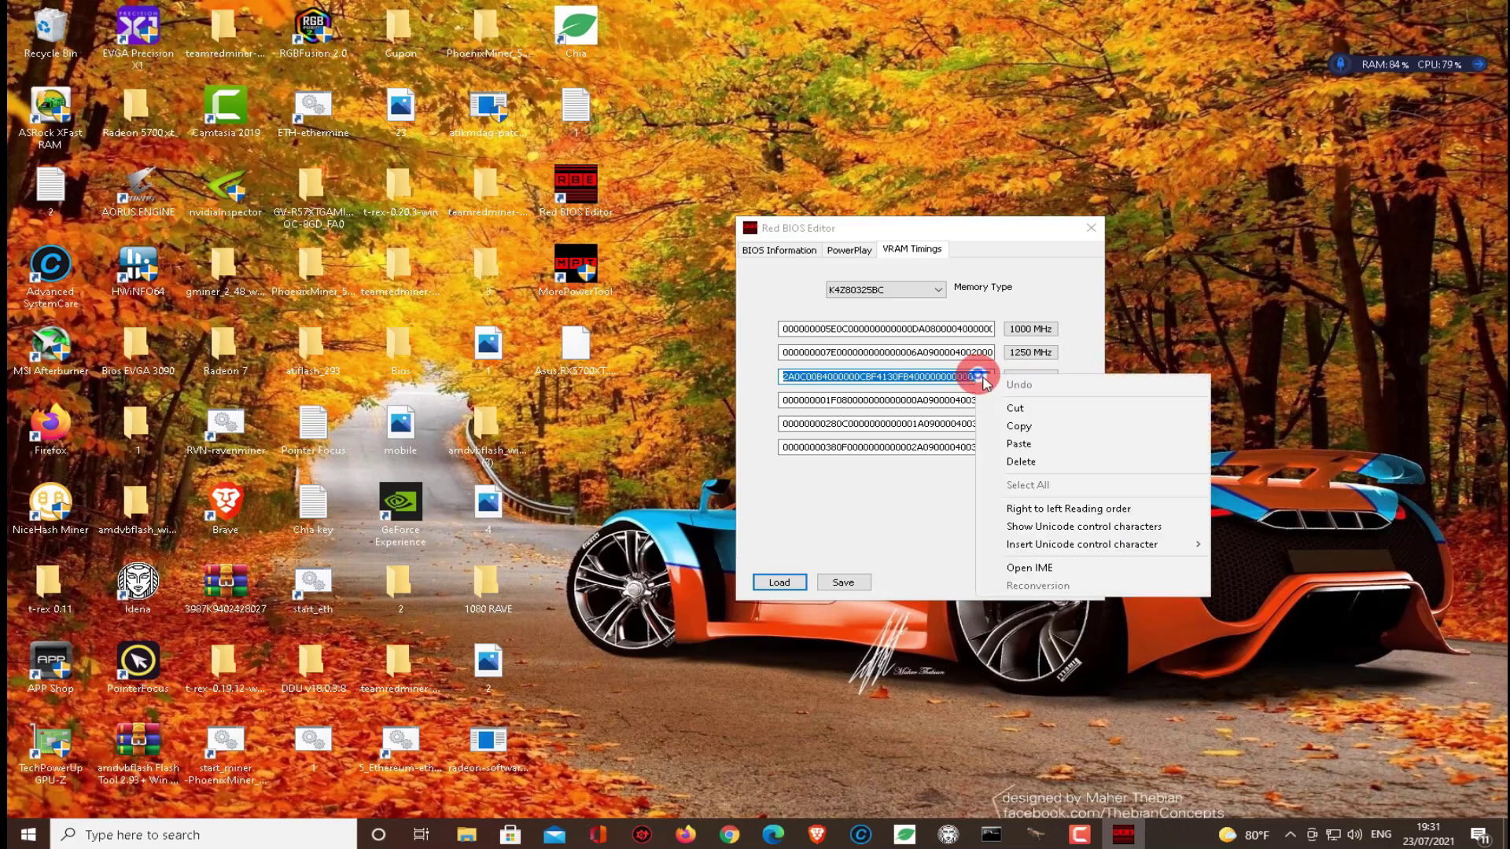
{"action": "left_click", "coordinate": [1011, 429]}
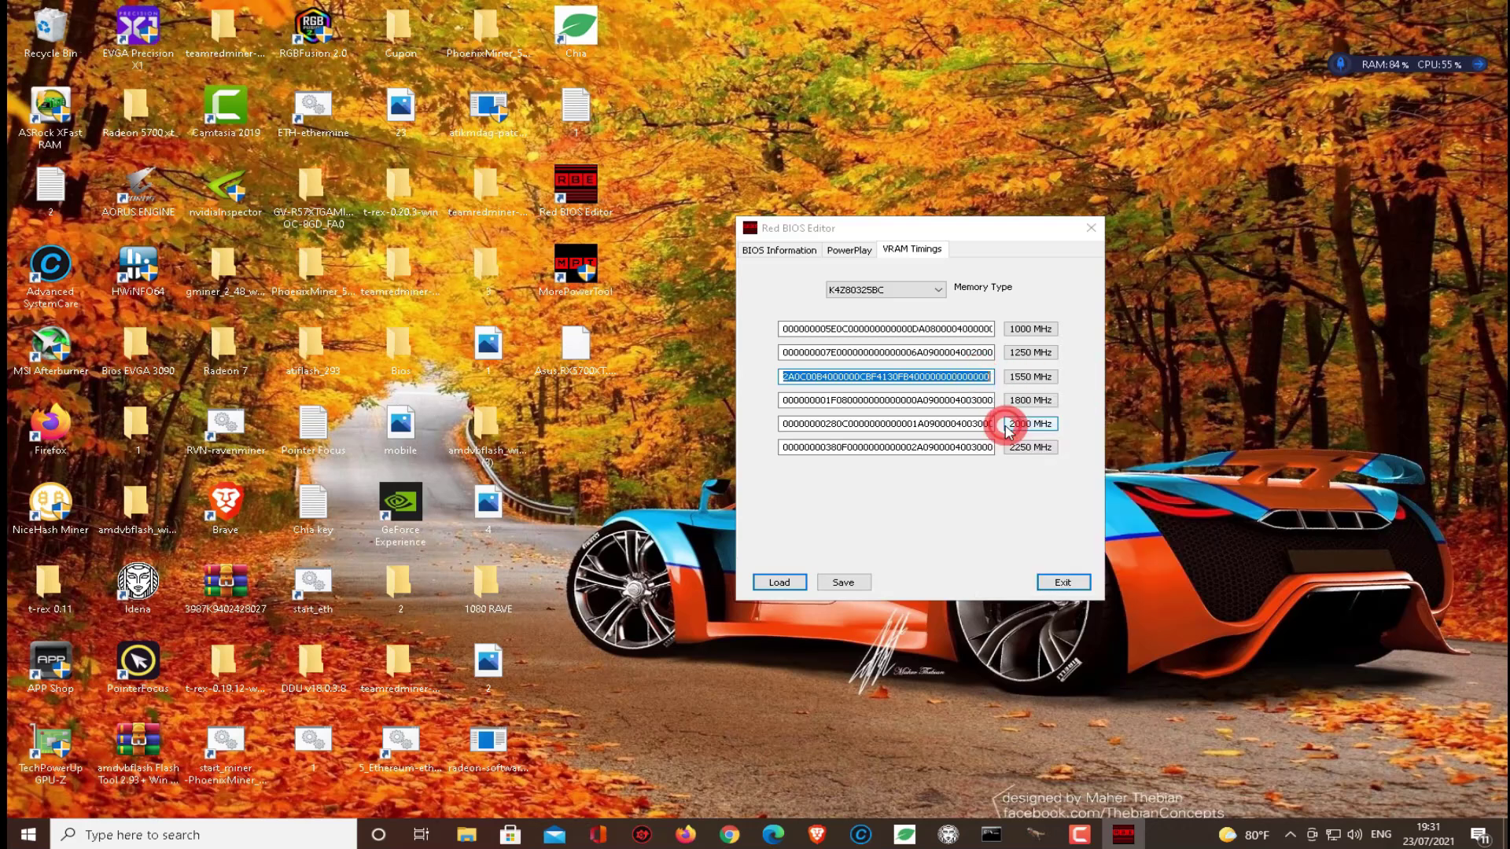
Step: Clear the 1800, 2000 and 2250 MHz VRAM timing strings
{"action": "left_click", "coordinate": [979, 399]}
{"action": "left_click_drag", "start_coordinate": [983, 399], "coordinate": [789, 398]}
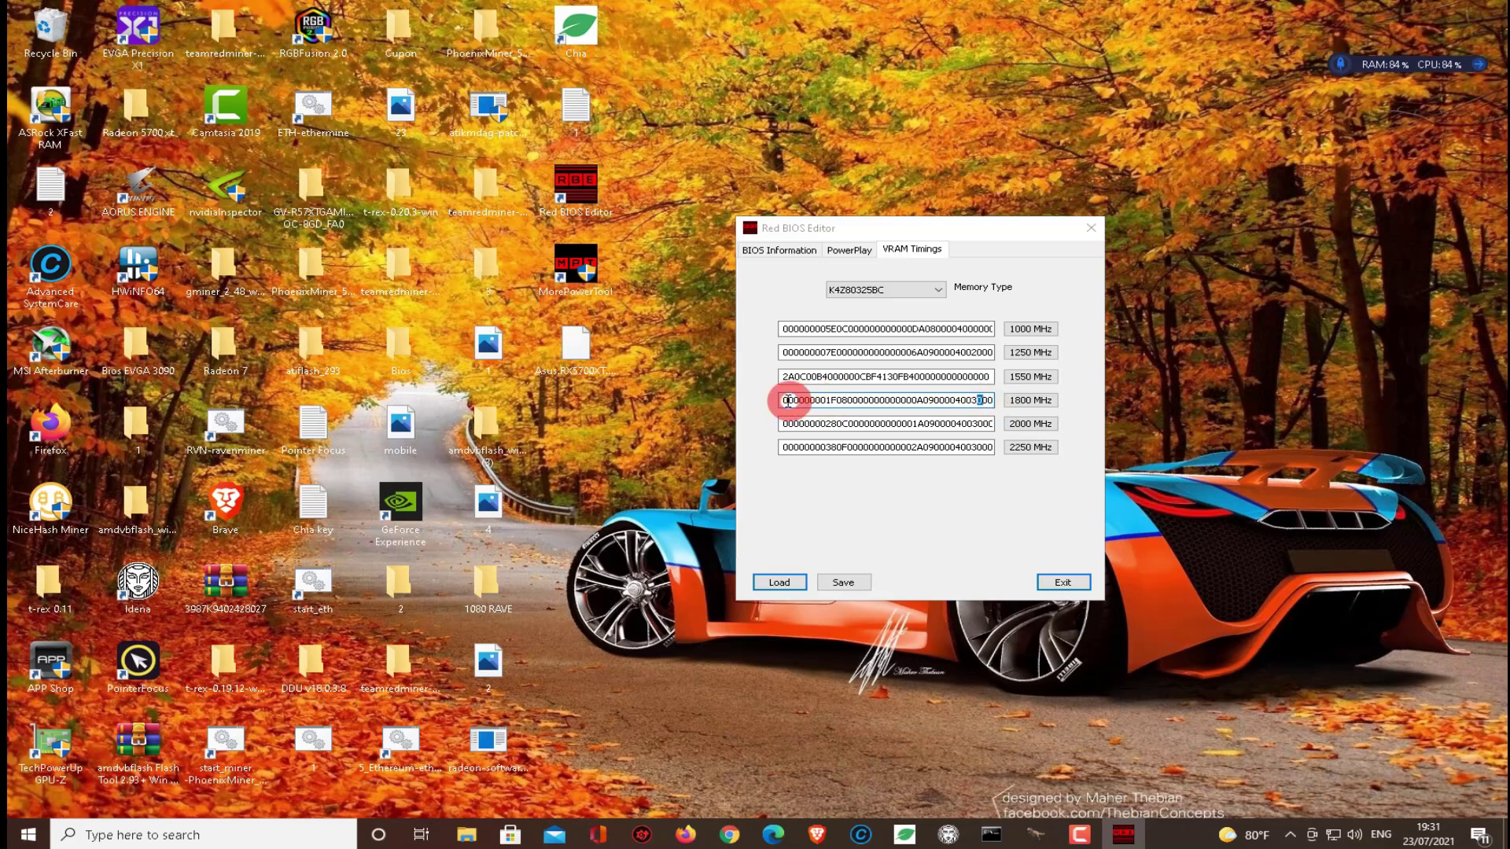
{"action": "key", "text": "ctrl+v"}
{"action": "key", "text": "BackSpace"}
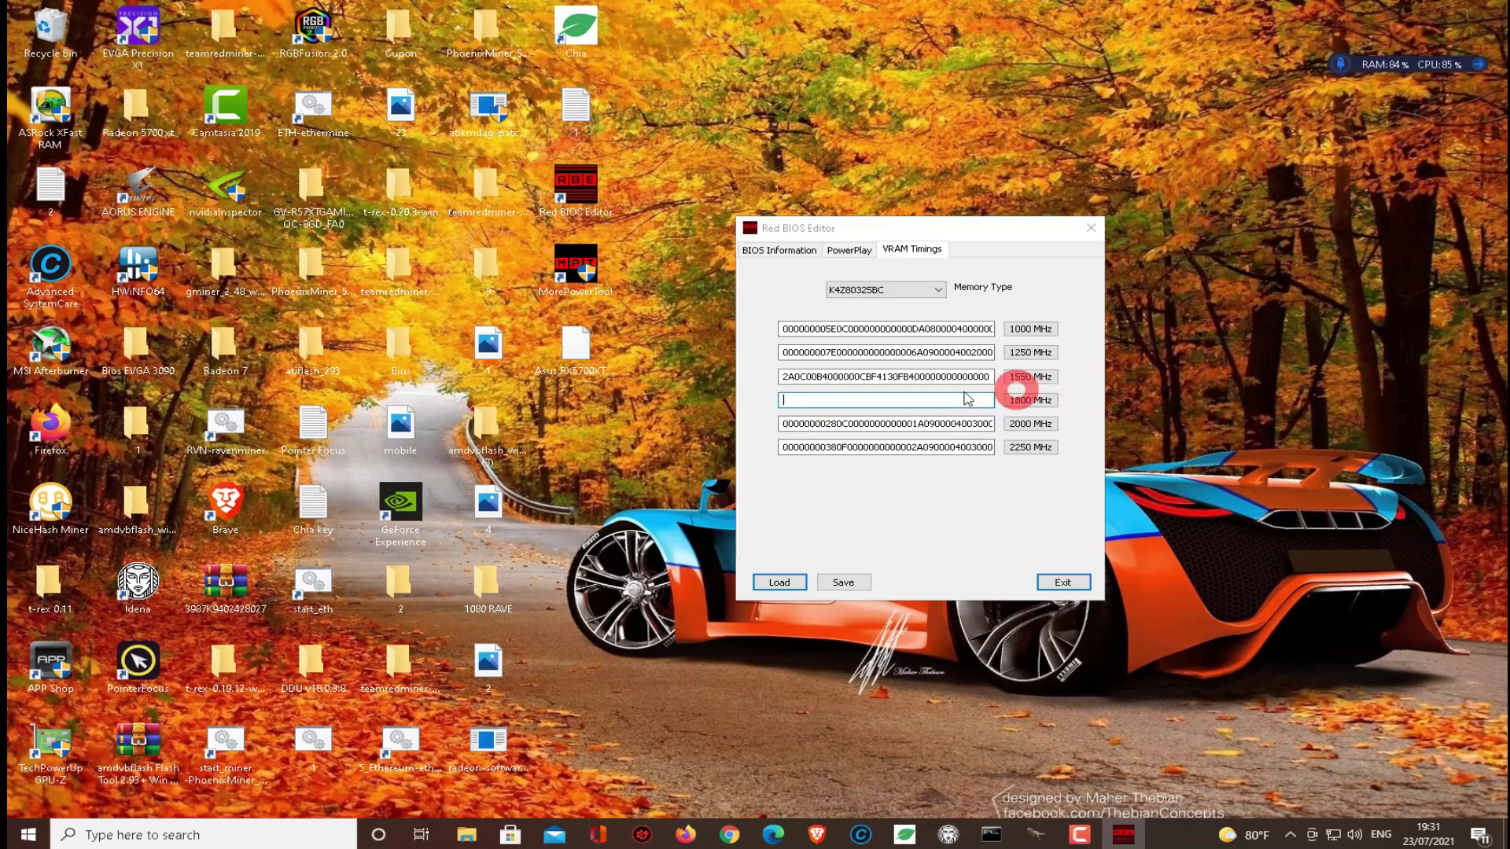
{"action": "left_click_drag", "start_coordinate": [785, 420], "coordinate": [1246, 431]}
{"action": "key", "text": "BackSpace"}
{"action": "double_click", "coordinate": [818, 447]}
{"action": "key", "text": "ctrl+v"}
{"action": "left_click_drag", "start_coordinate": [792, 447], "coordinate": [1215, 452]}
{"action": "key", "text": "BackSpace"}
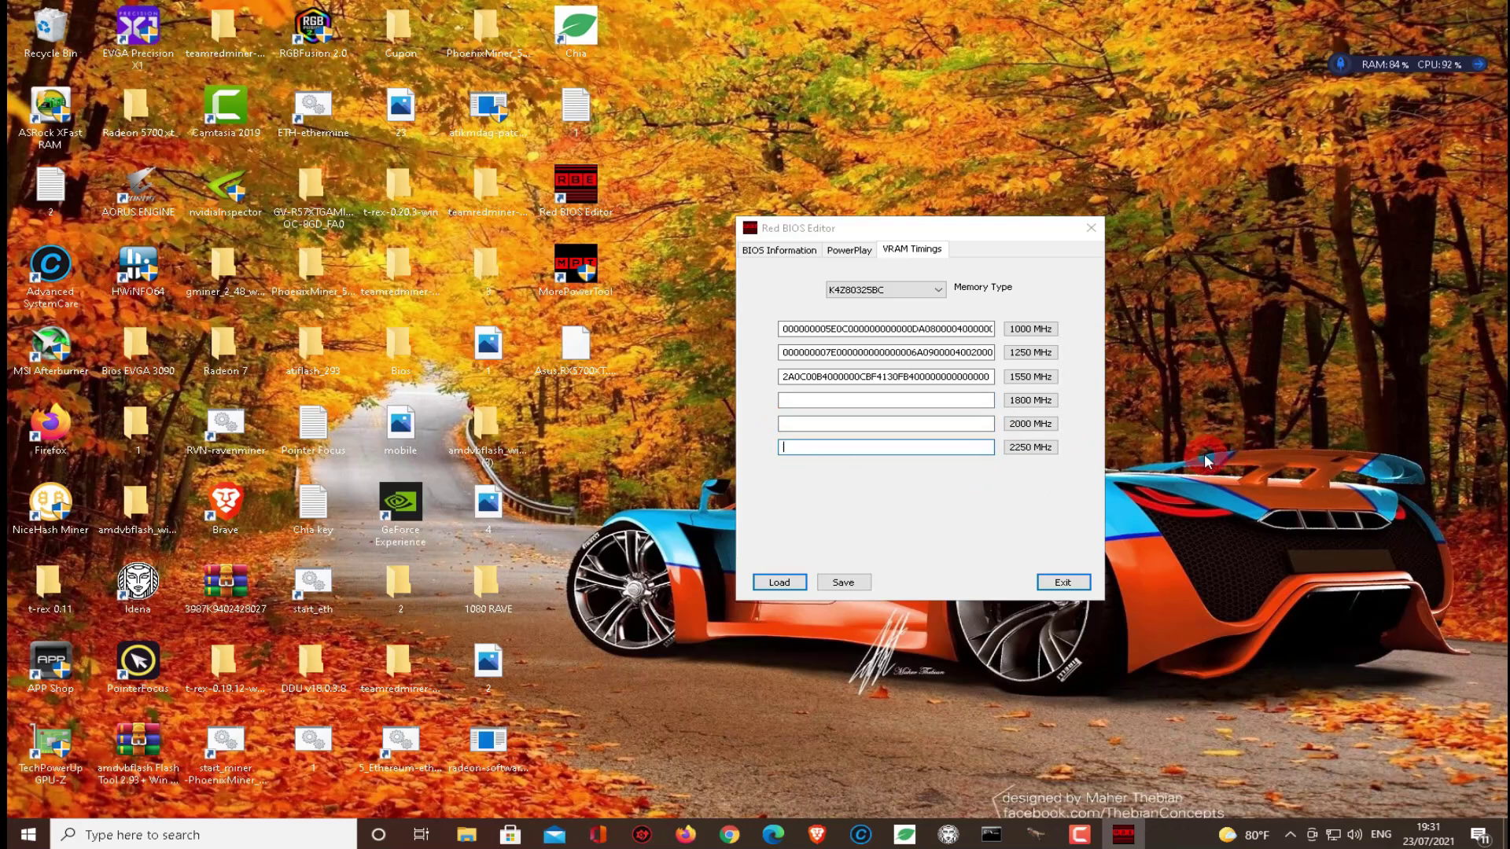
Step: Paste the copied 1550 MHz timing string into the 1800, 2000 and 2250 MHz entries
{"action": "left_click", "coordinate": [800, 400]}
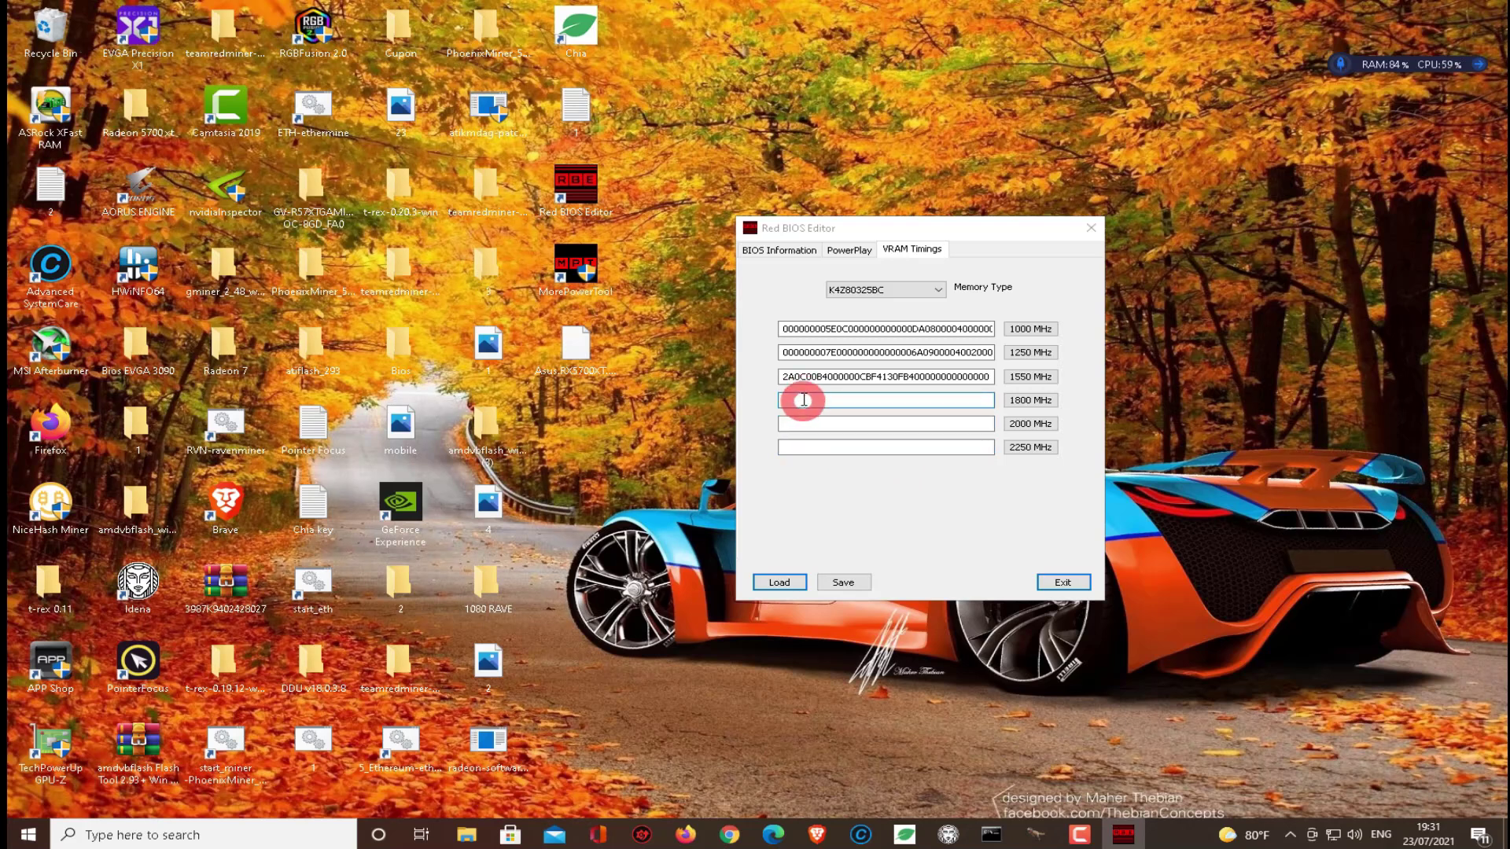
{"action": "right_click", "coordinate": [800, 400]}
{"action": "left_click", "coordinate": [855, 466]}
{"action": "left_click", "coordinate": [818, 423]}
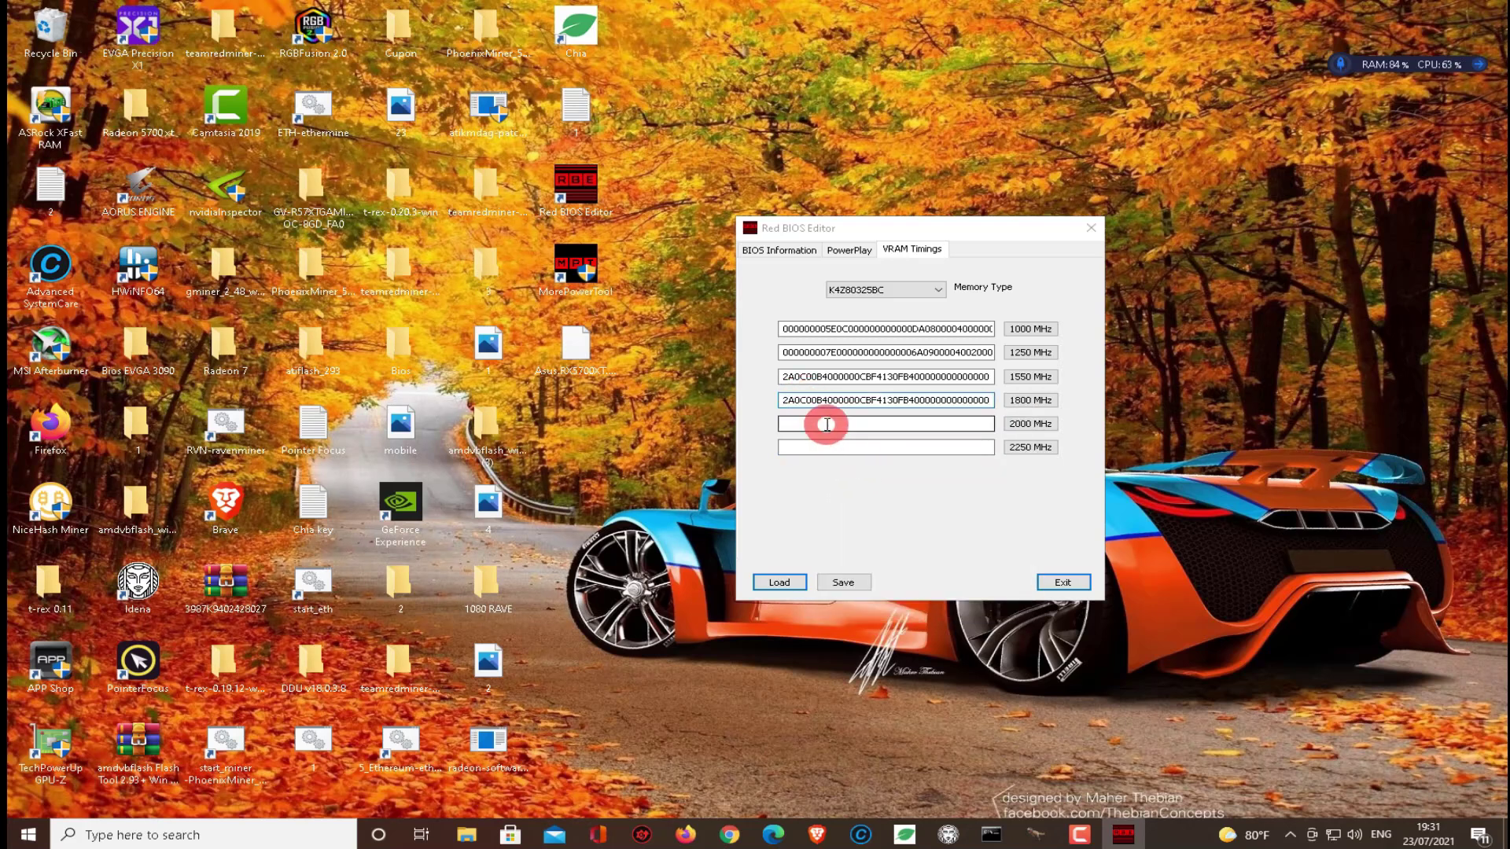
{"action": "right_click", "coordinate": [819, 423]}
{"action": "left_click", "coordinate": [848, 482]}
{"action": "left_click", "coordinate": [819, 447]}
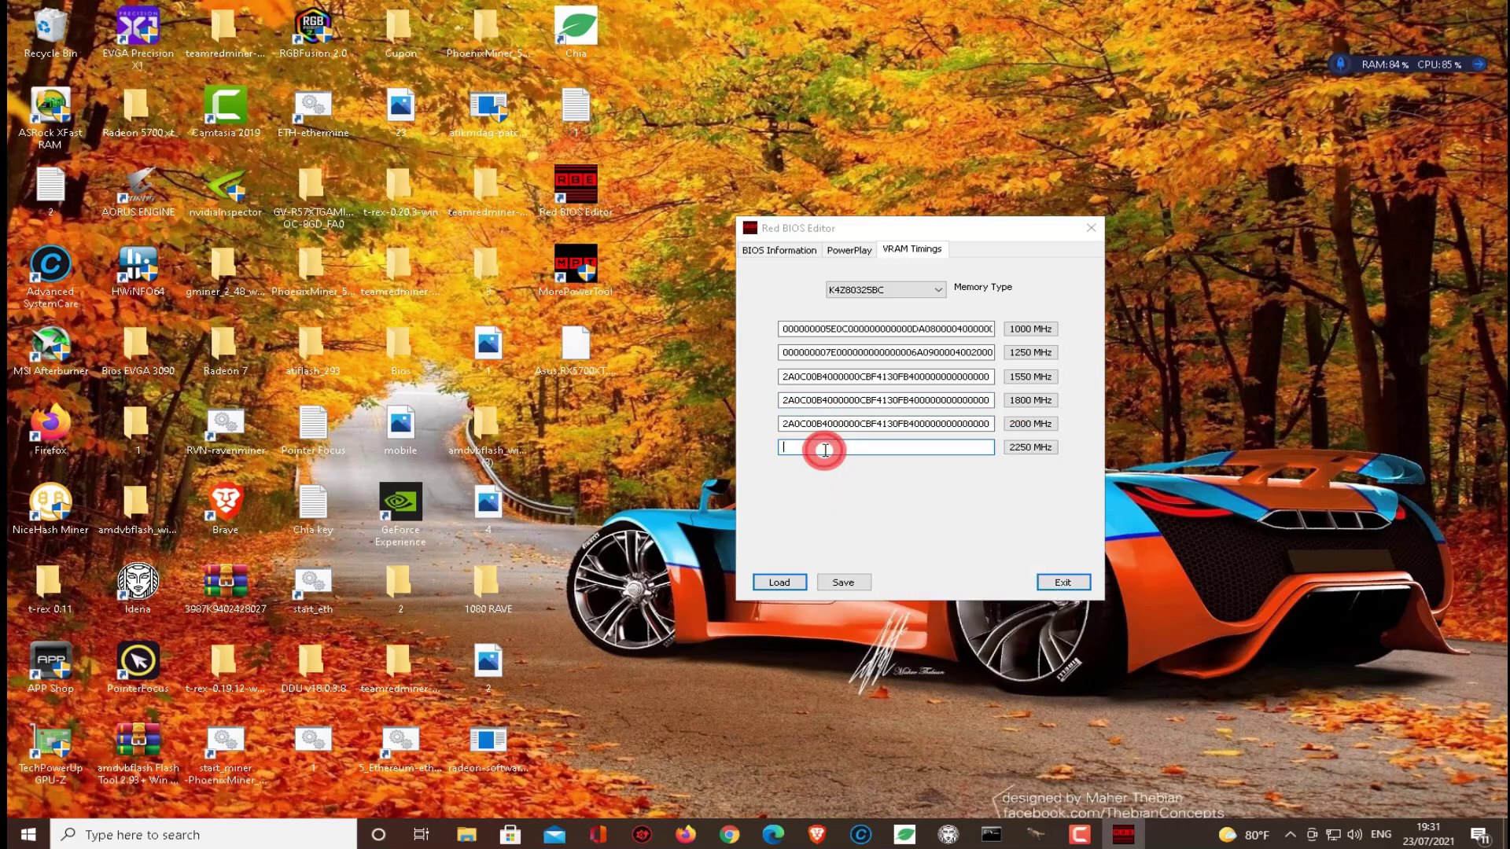
{"action": "right_click", "coordinate": [822, 449]}
{"action": "left_click", "coordinate": [872, 521]}
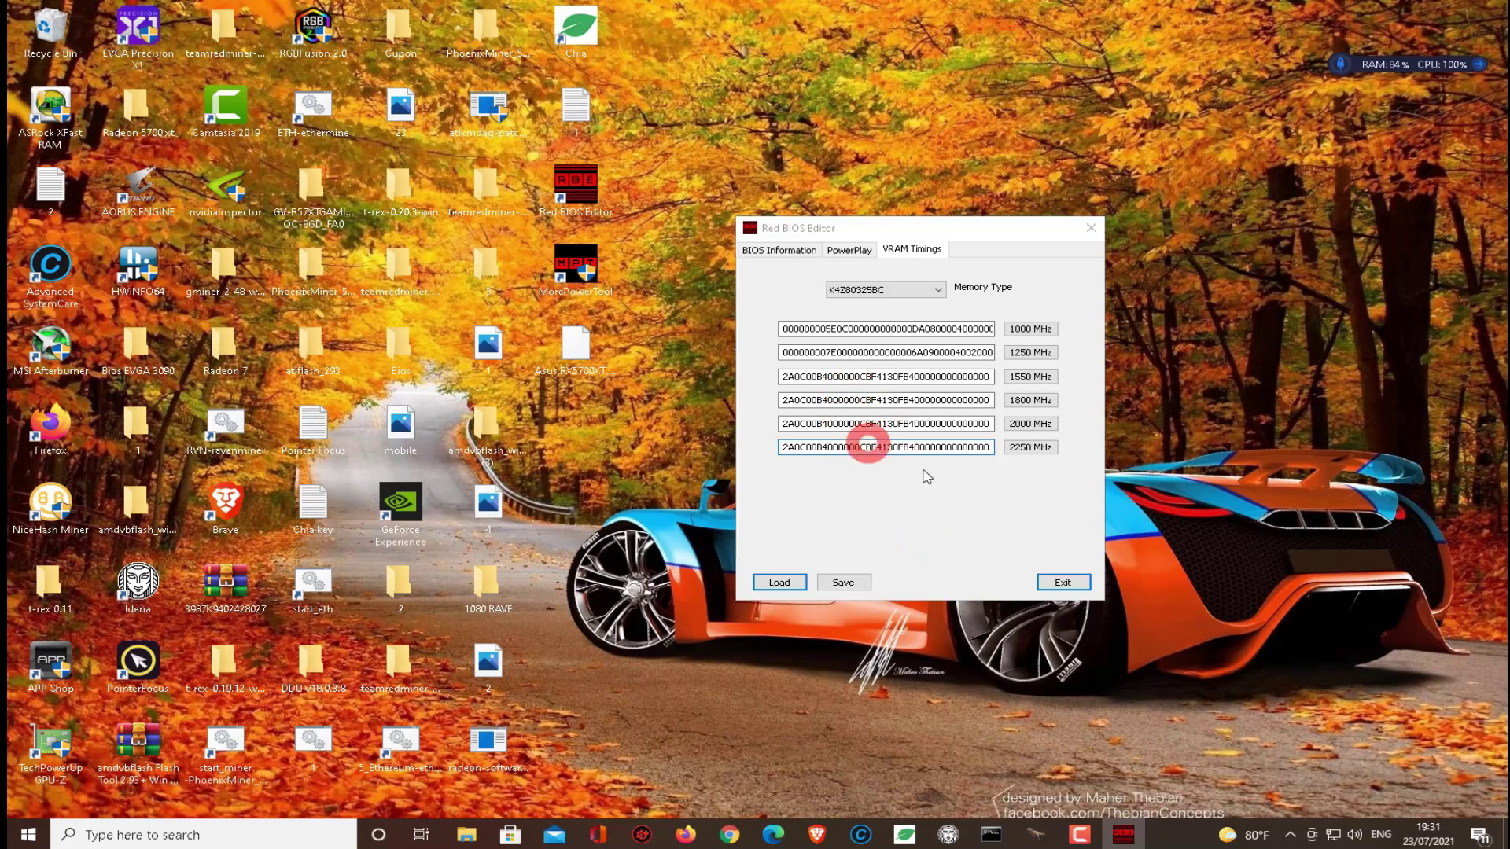
Step: Save the modified BIOS over Asus.RX5700XT.8192.200210.rom on the desktop and close Red BIOS Editor
{"action": "left_click", "coordinate": [843, 582]}
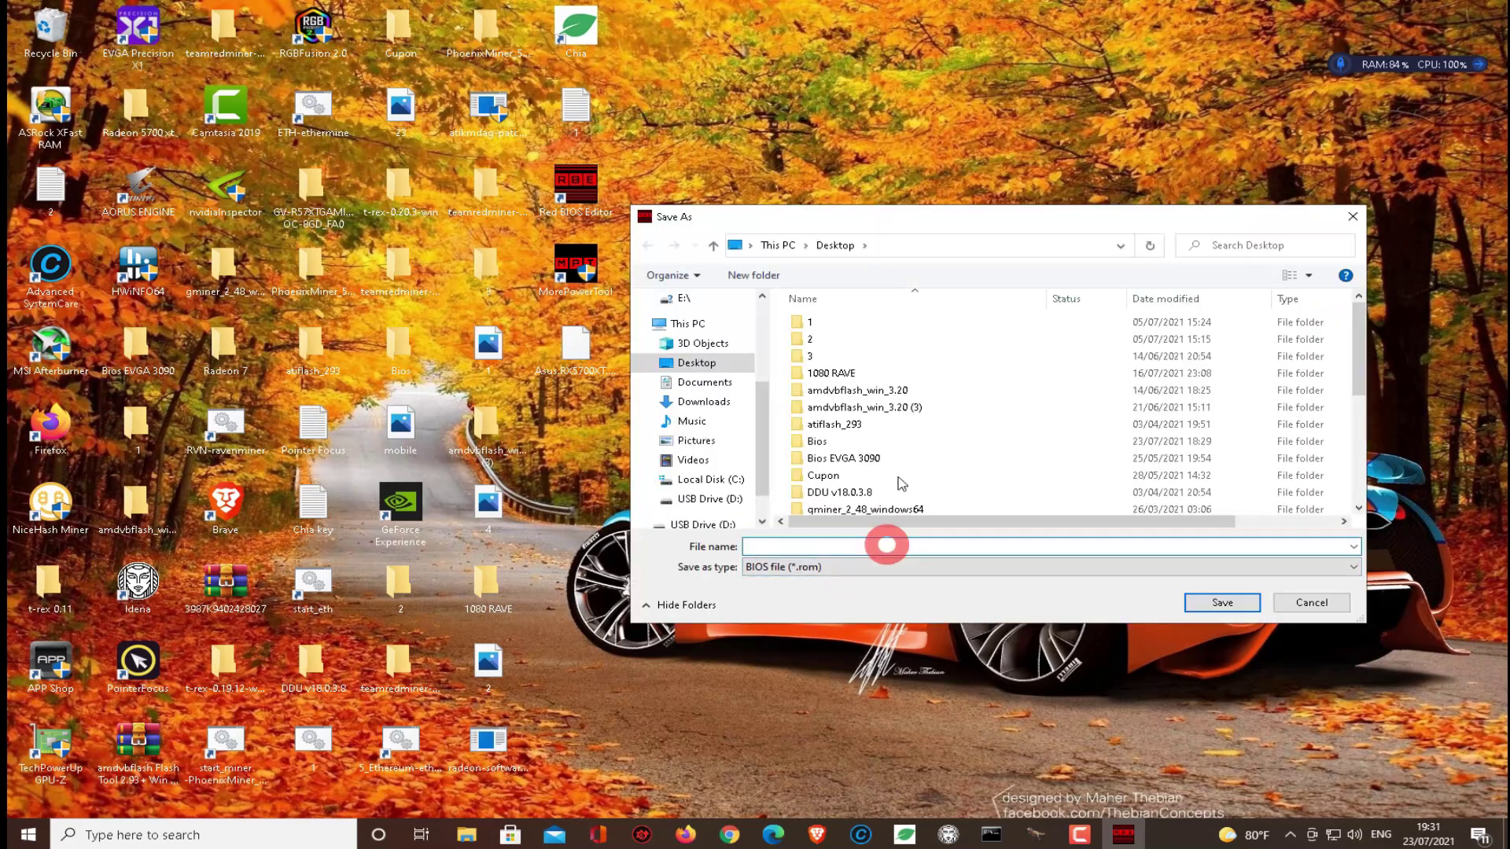
{"action": "scroll", "coordinate": [896, 478], "scroll_direction": "down", "scroll_amount": 5}
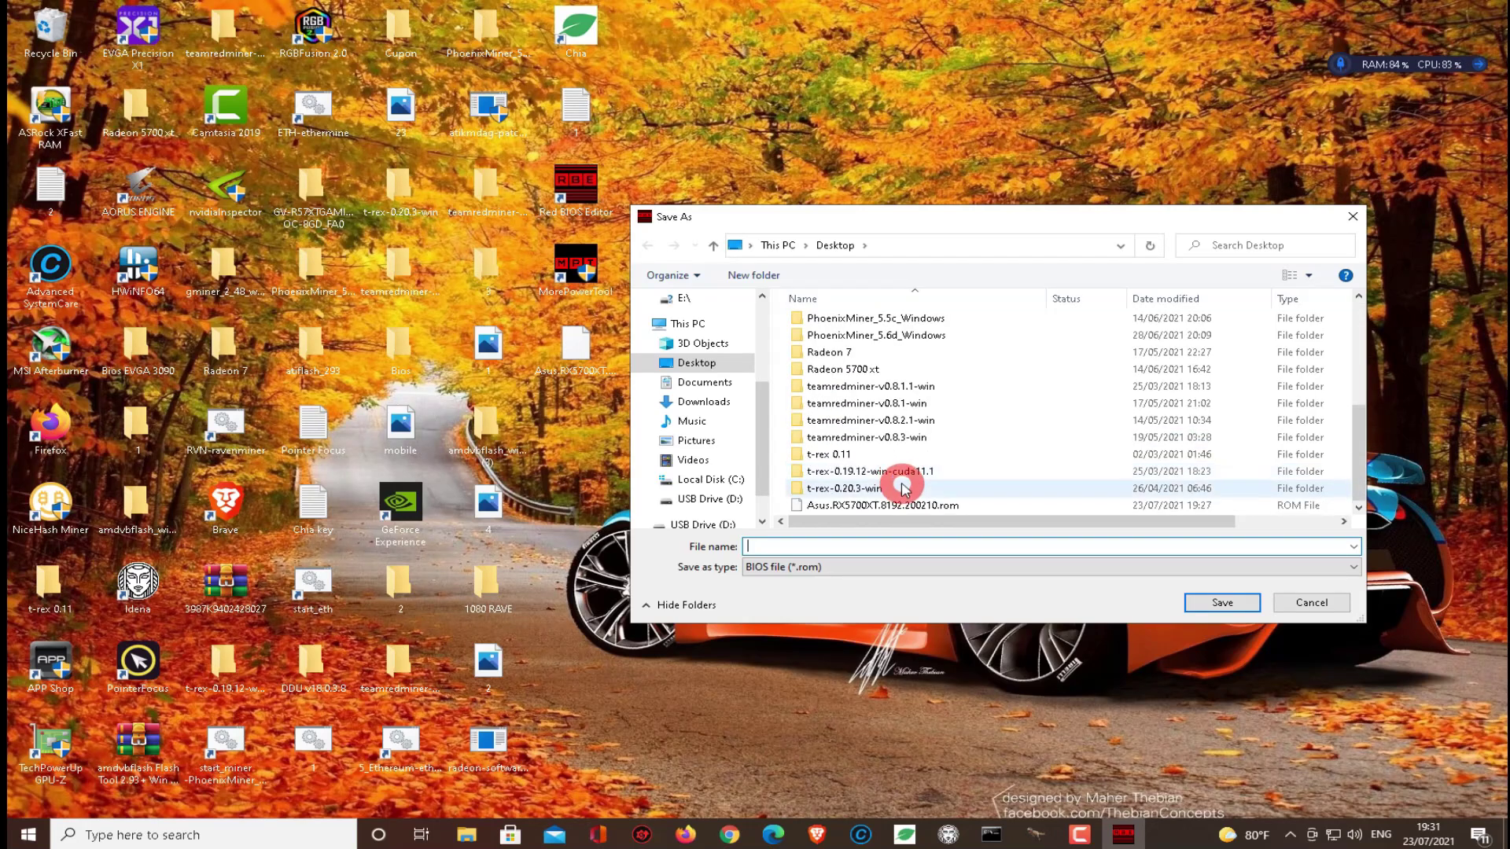
{"action": "left_click", "coordinate": [879, 505]}
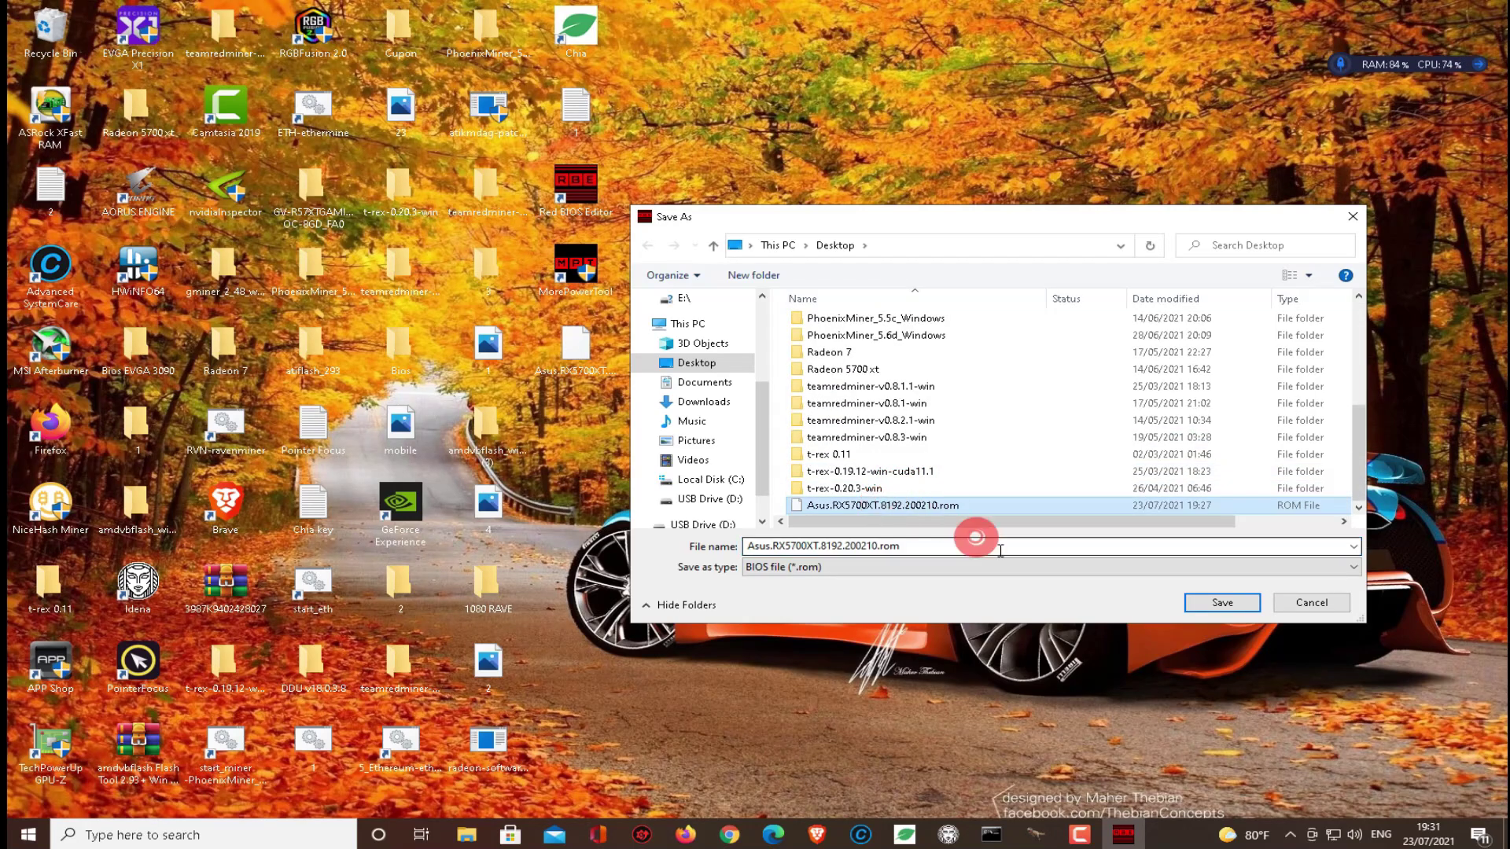
{"action": "left_click", "coordinate": [1222, 602]}
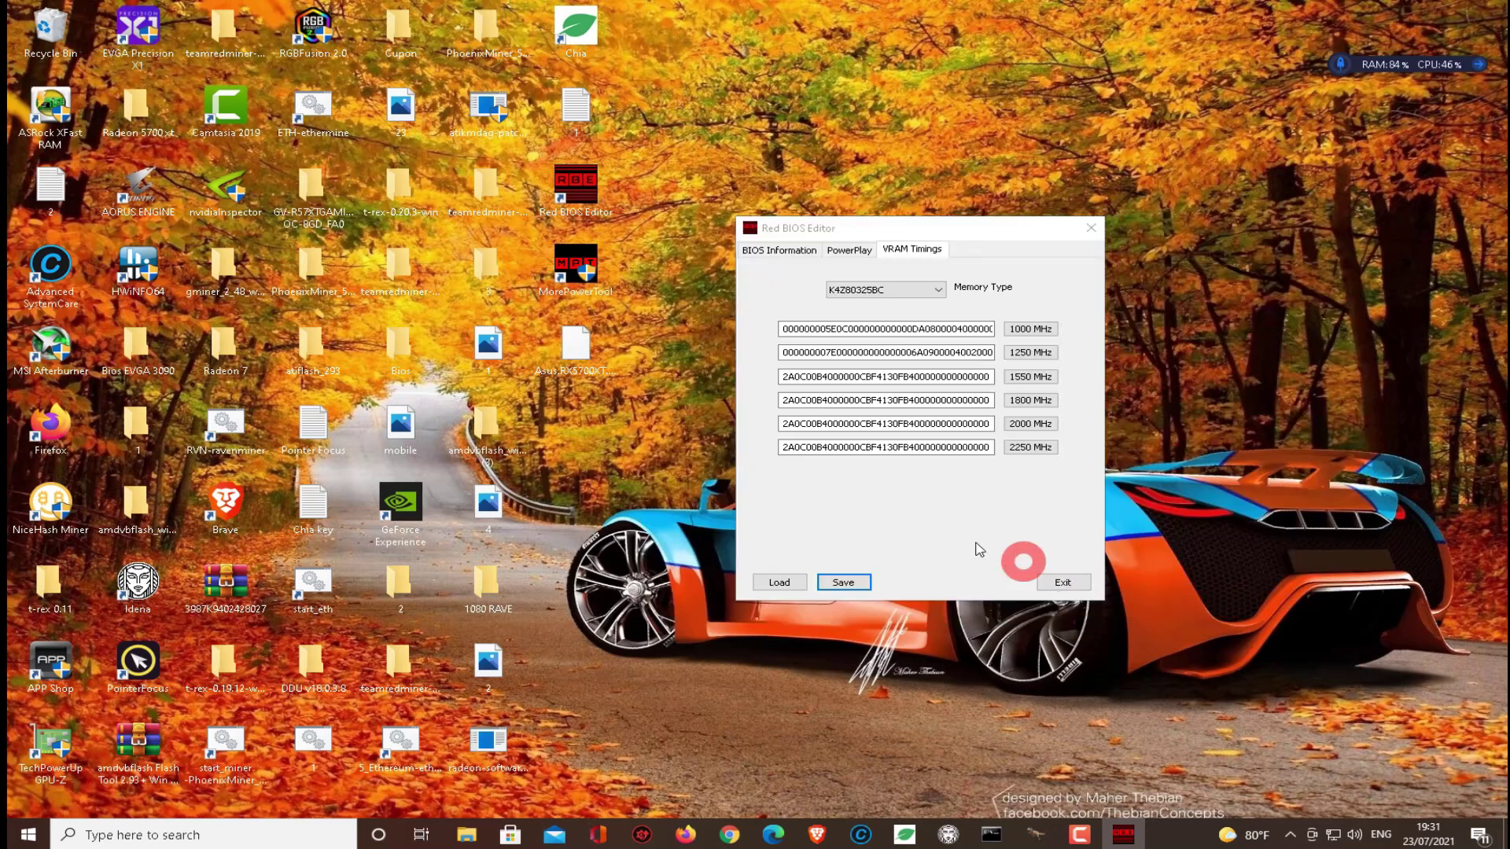
{"action": "left_click", "coordinate": [1082, 237]}
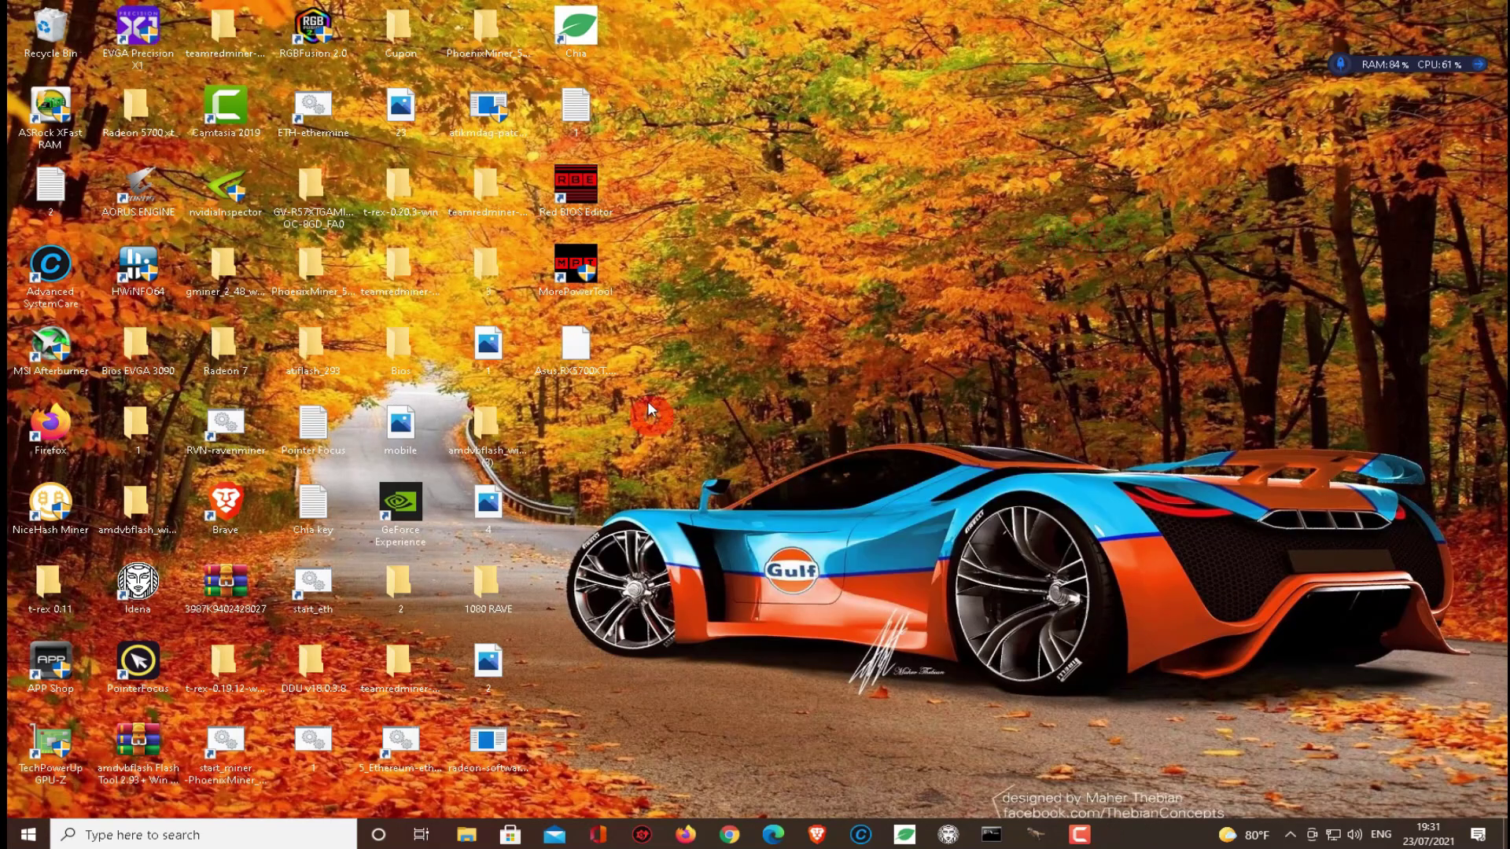
Step: Launch MorePowerTool and load the modified Asus.RX5700XT.8192.200210.rom from the desktop
{"action": "left_click", "coordinate": [582, 352]}
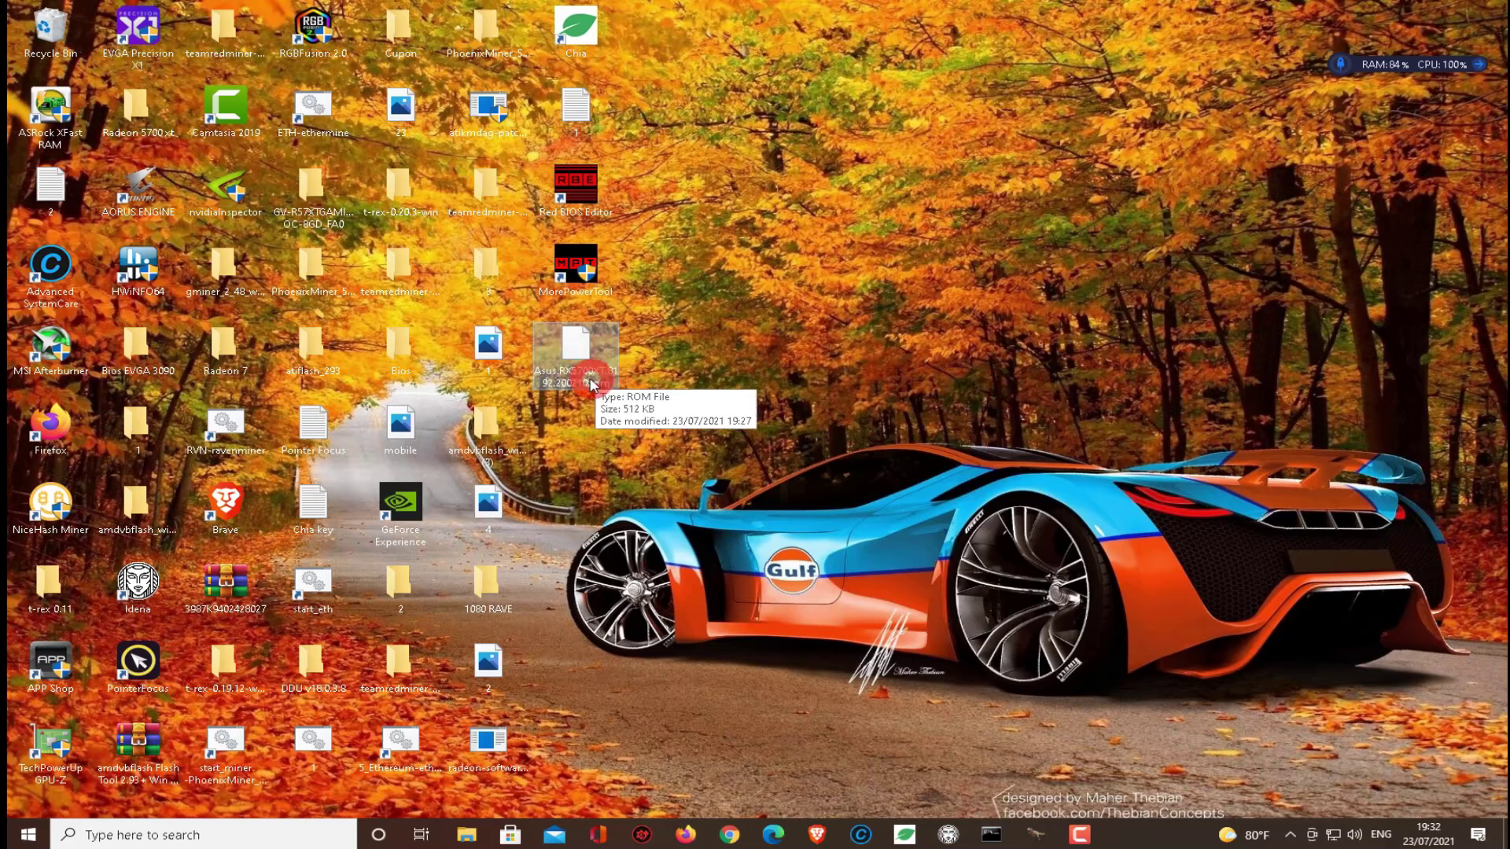
{"action": "left_click", "coordinate": [587, 283]}
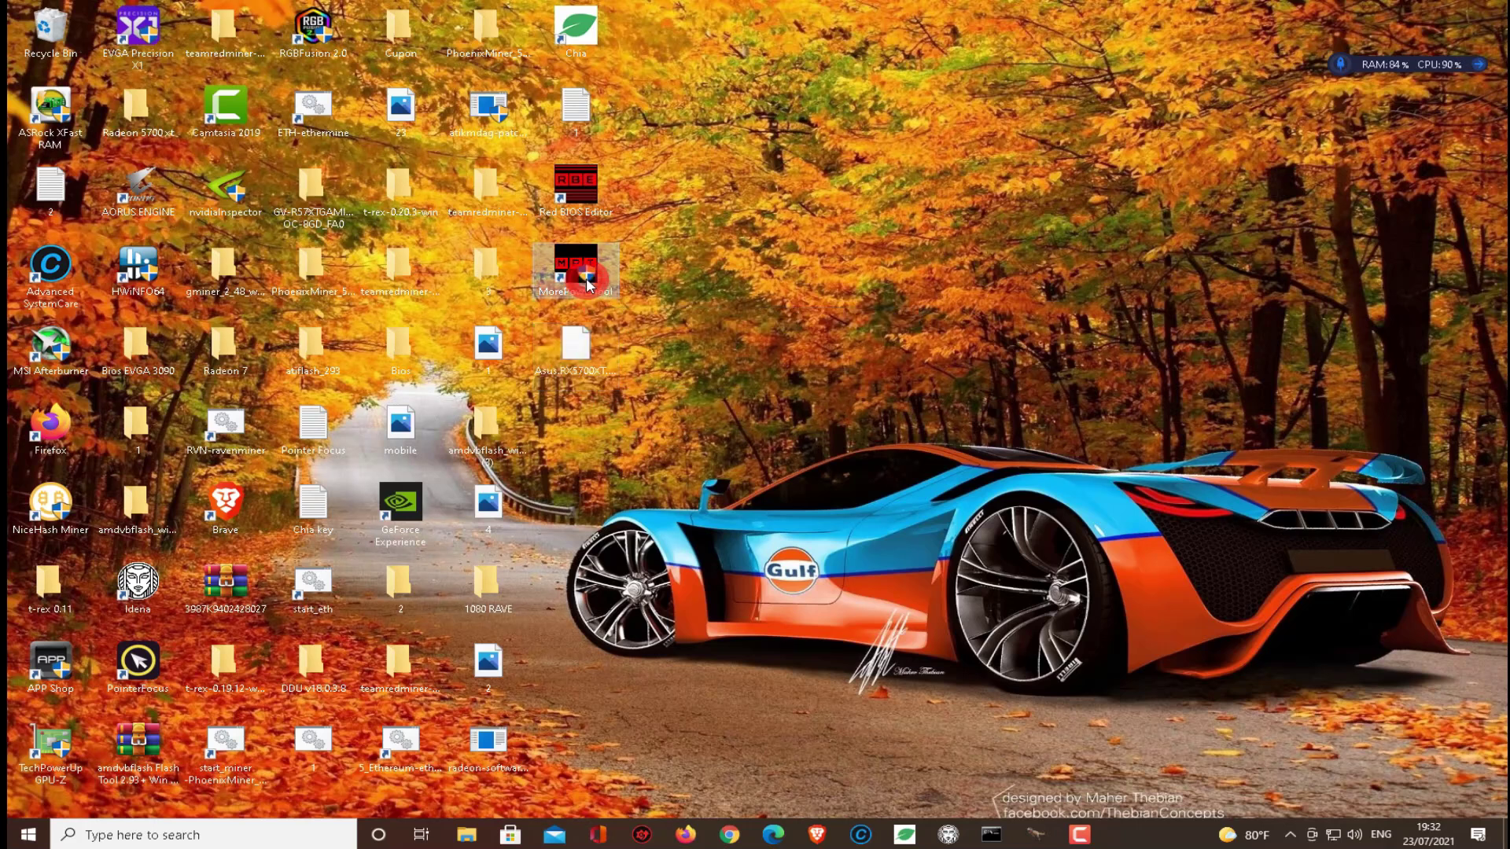
{"action": "double_click", "coordinate": [587, 279]}
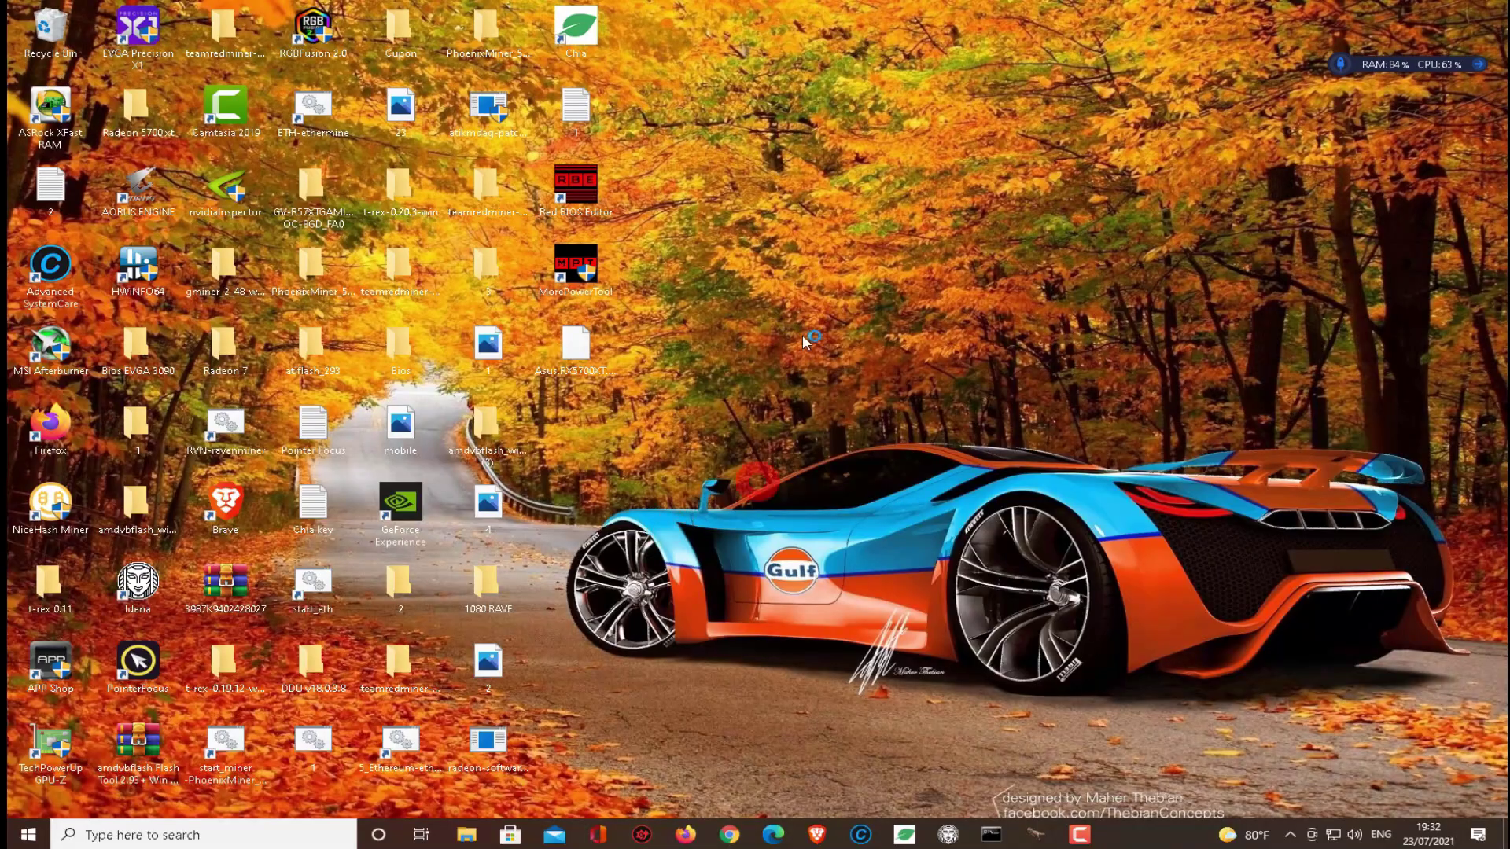
{"action": "left_click_drag", "start_coordinate": [778, 228], "coordinate": [909, 231]}
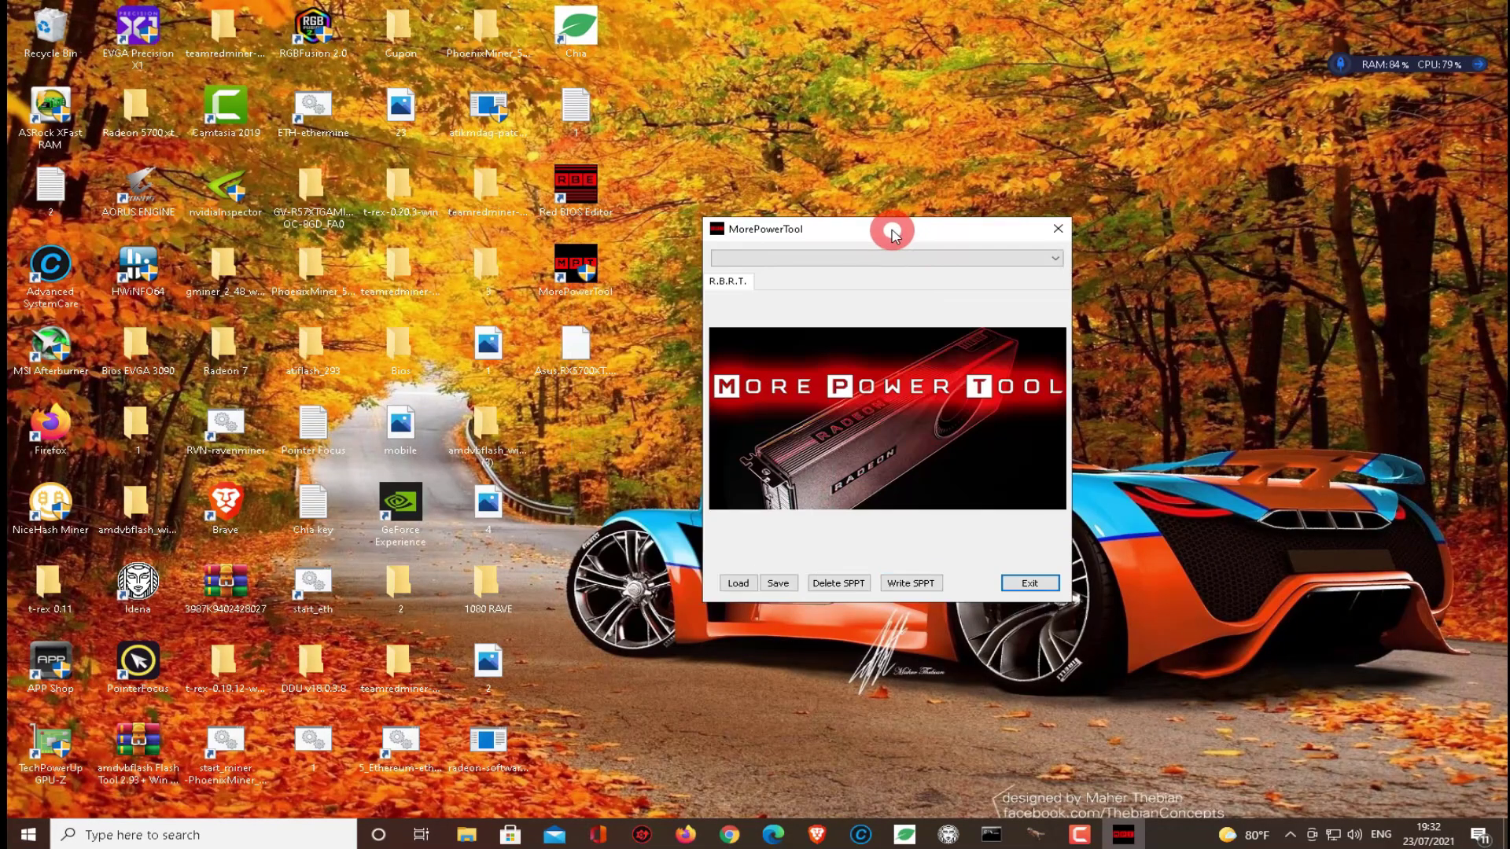
{"action": "left_click", "coordinate": [735, 583]}
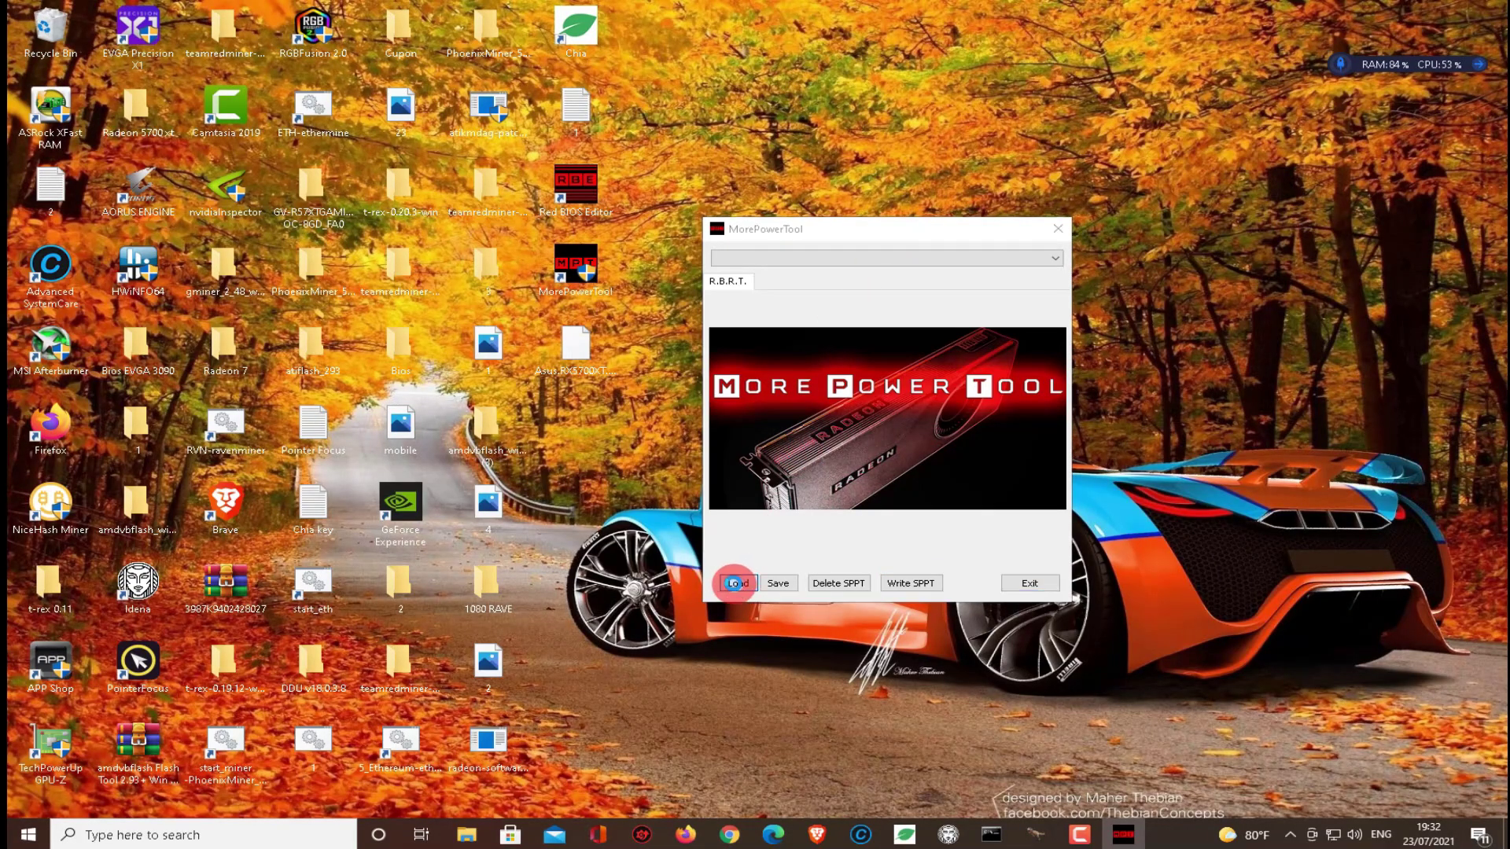
{"action": "scroll", "coordinate": [836, 488], "scroll_direction": "down", "scroll_amount": 4}
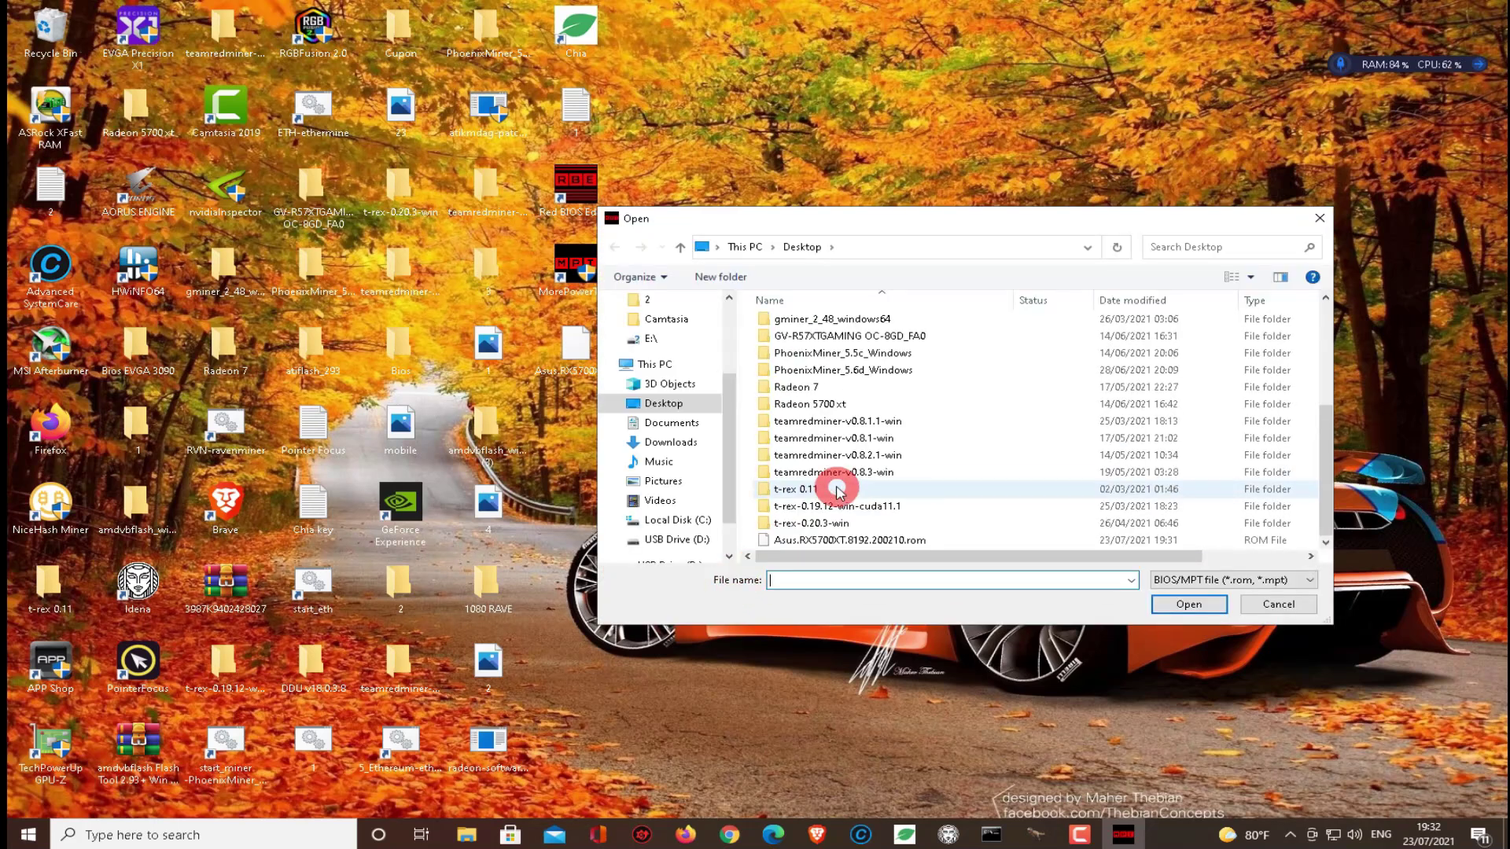
{"action": "left_click", "coordinate": [837, 540]}
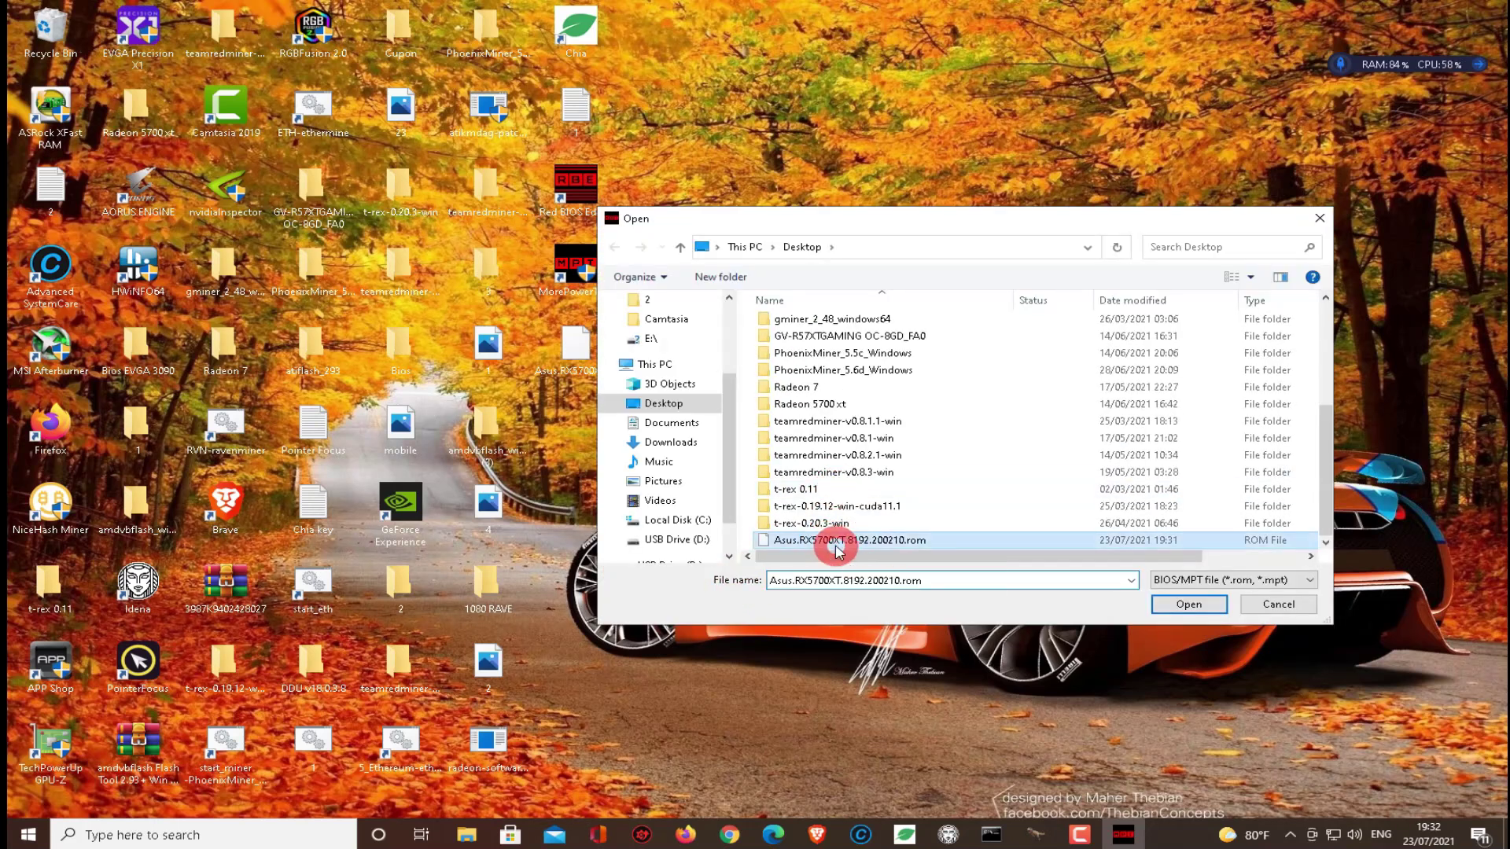
{"action": "left_click", "coordinate": [1211, 603]}
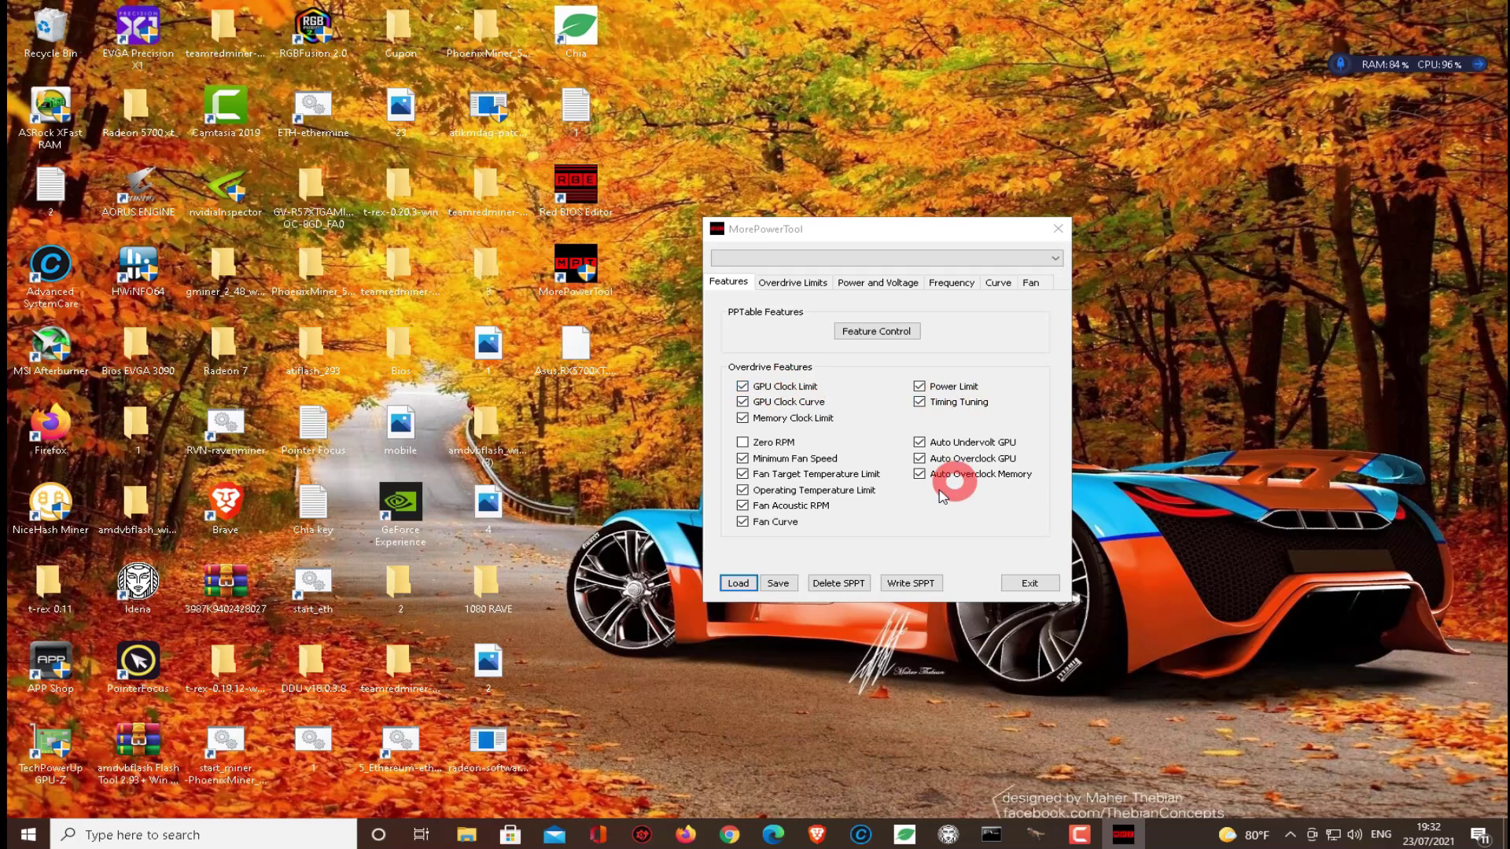
Step: Set Zero RPM Control to 1 in the overdrive limits
{"action": "left_click", "coordinate": [792, 285]}
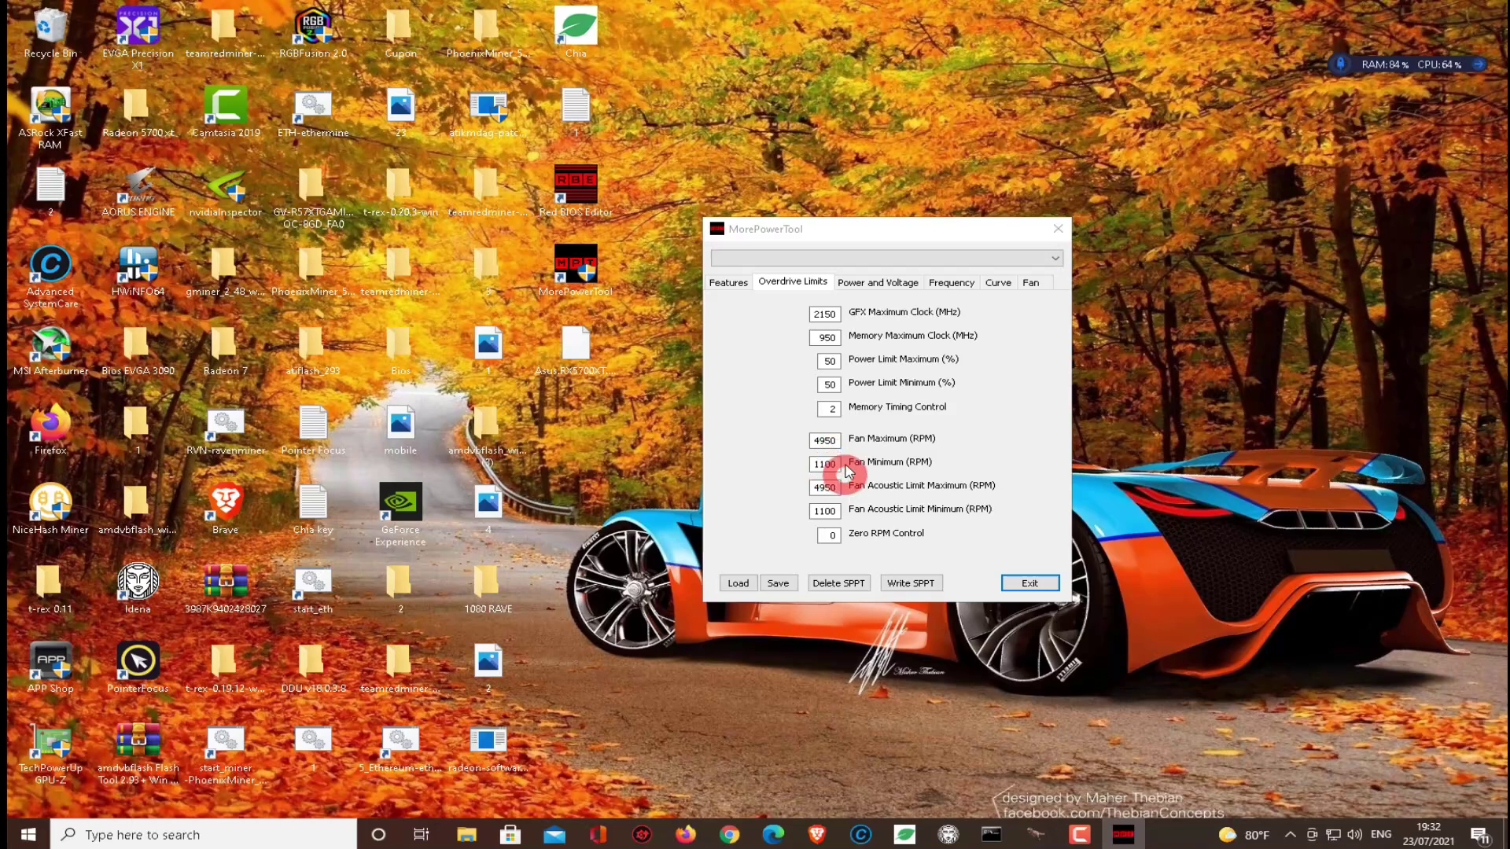
{"action": "left_click", "coordinate": [832, 534]}
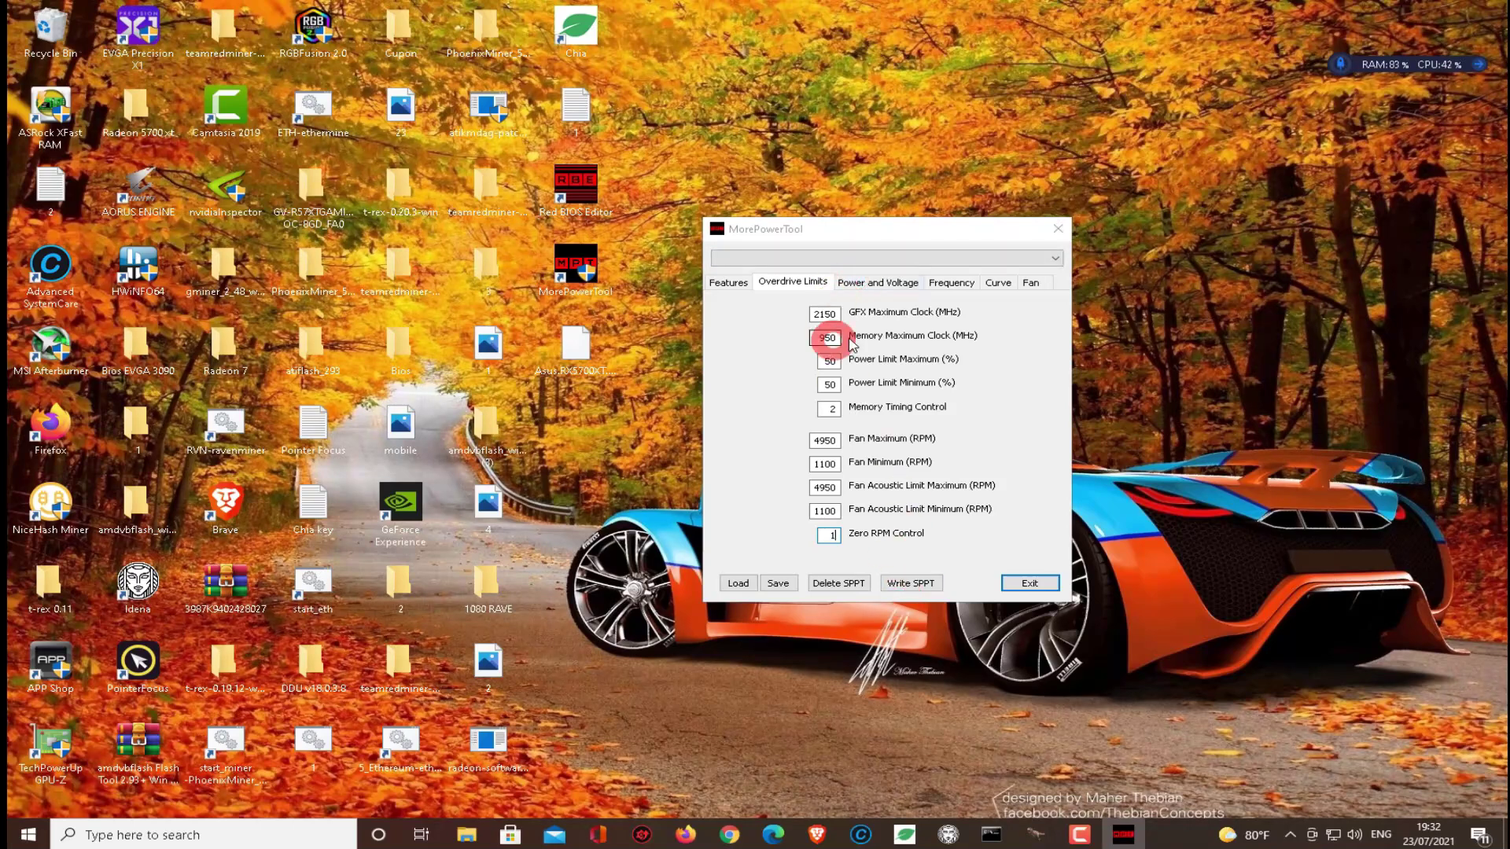
Step: Set the GPU power limit to 210 W and the GFX TDC limit to 200 A
{"action": "left_click", "coordinate": [874, 287]}
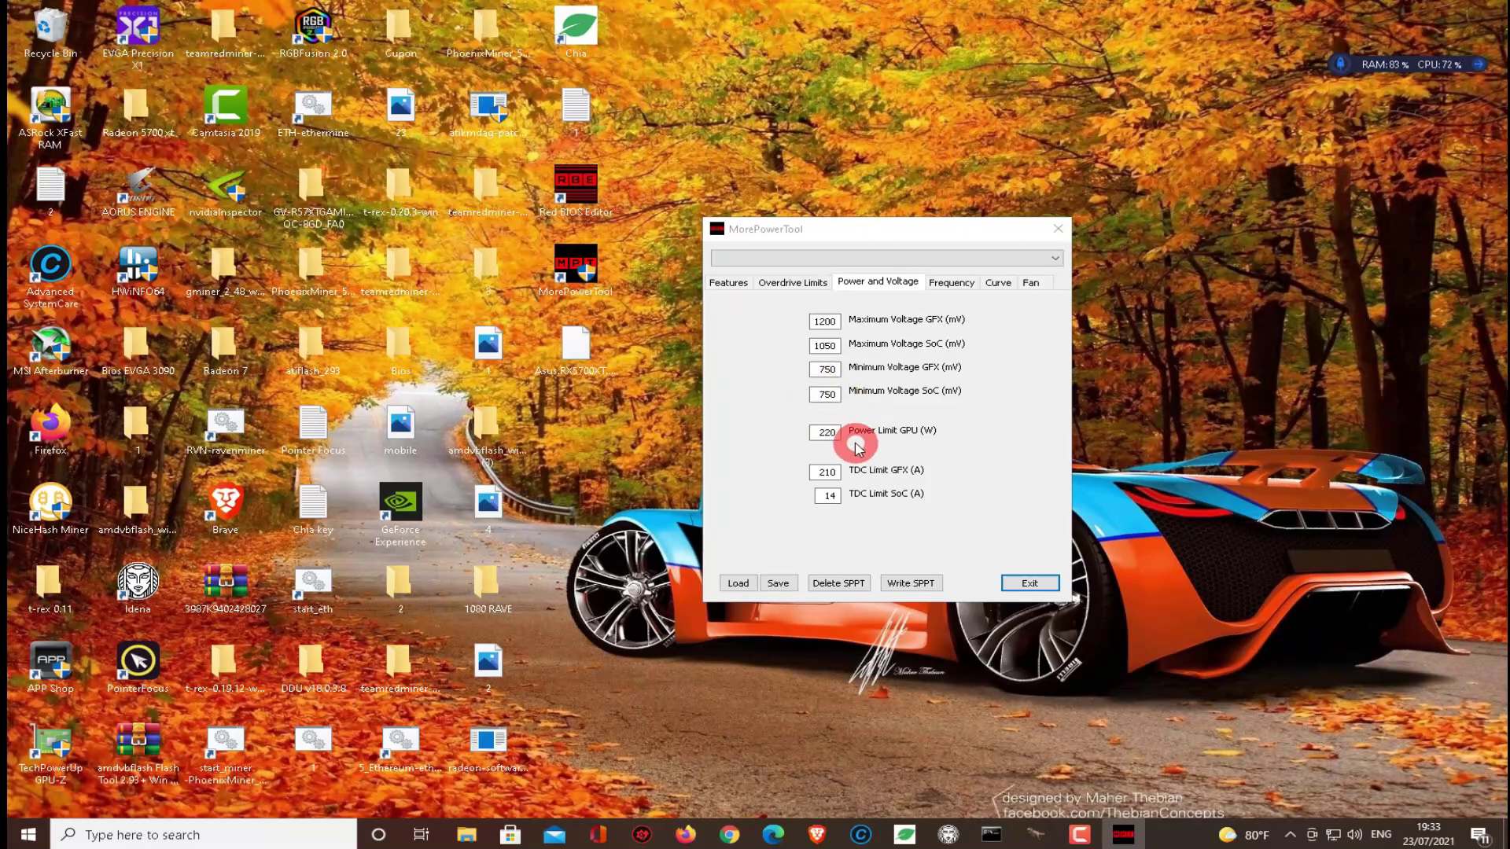
{"action": "left_click", "coordinate": [827, 433]}
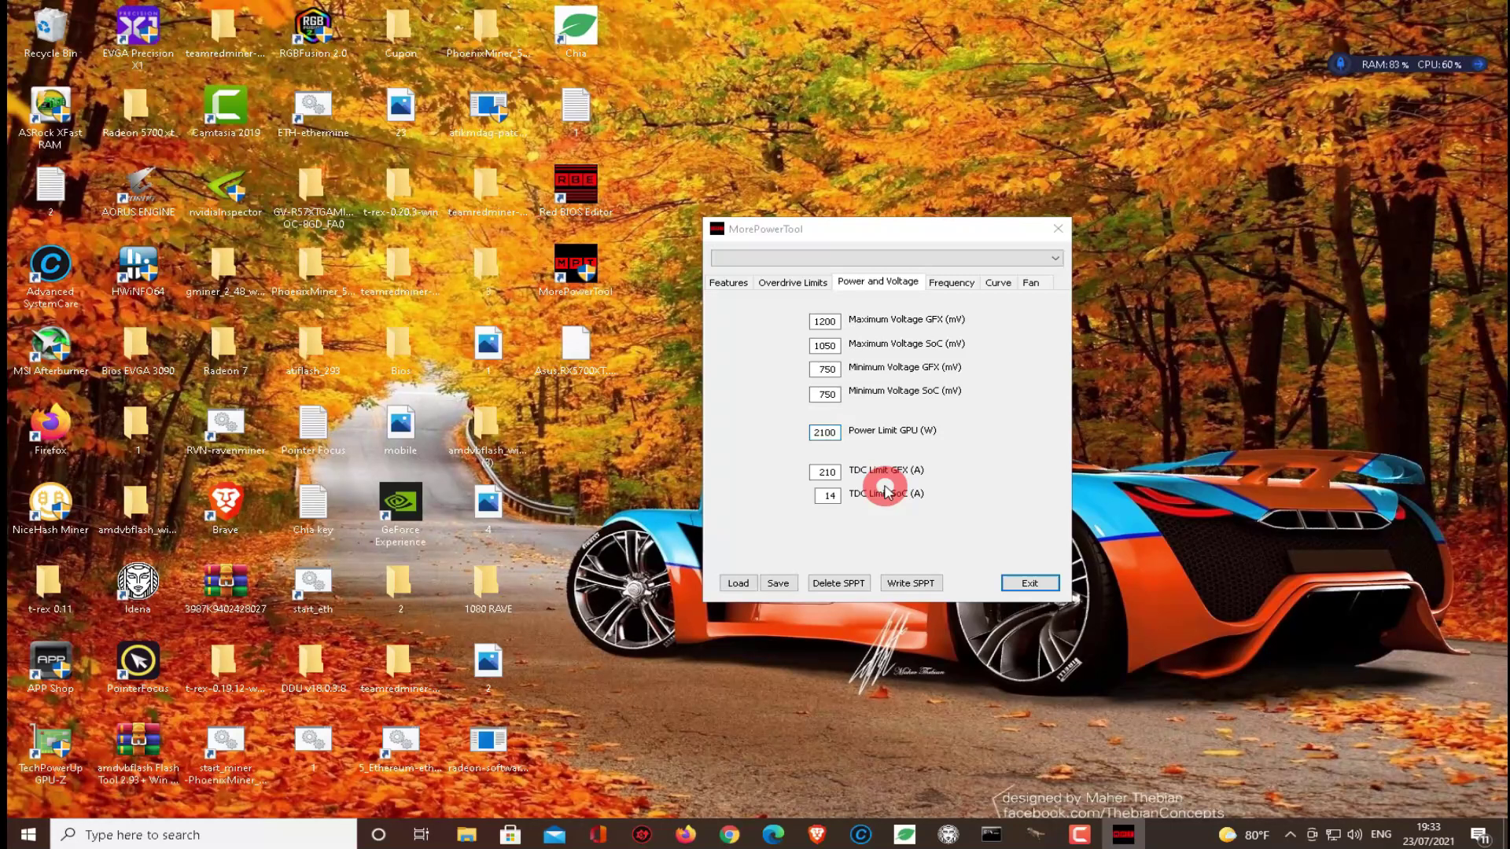
{"action": "type", "text": "0"}
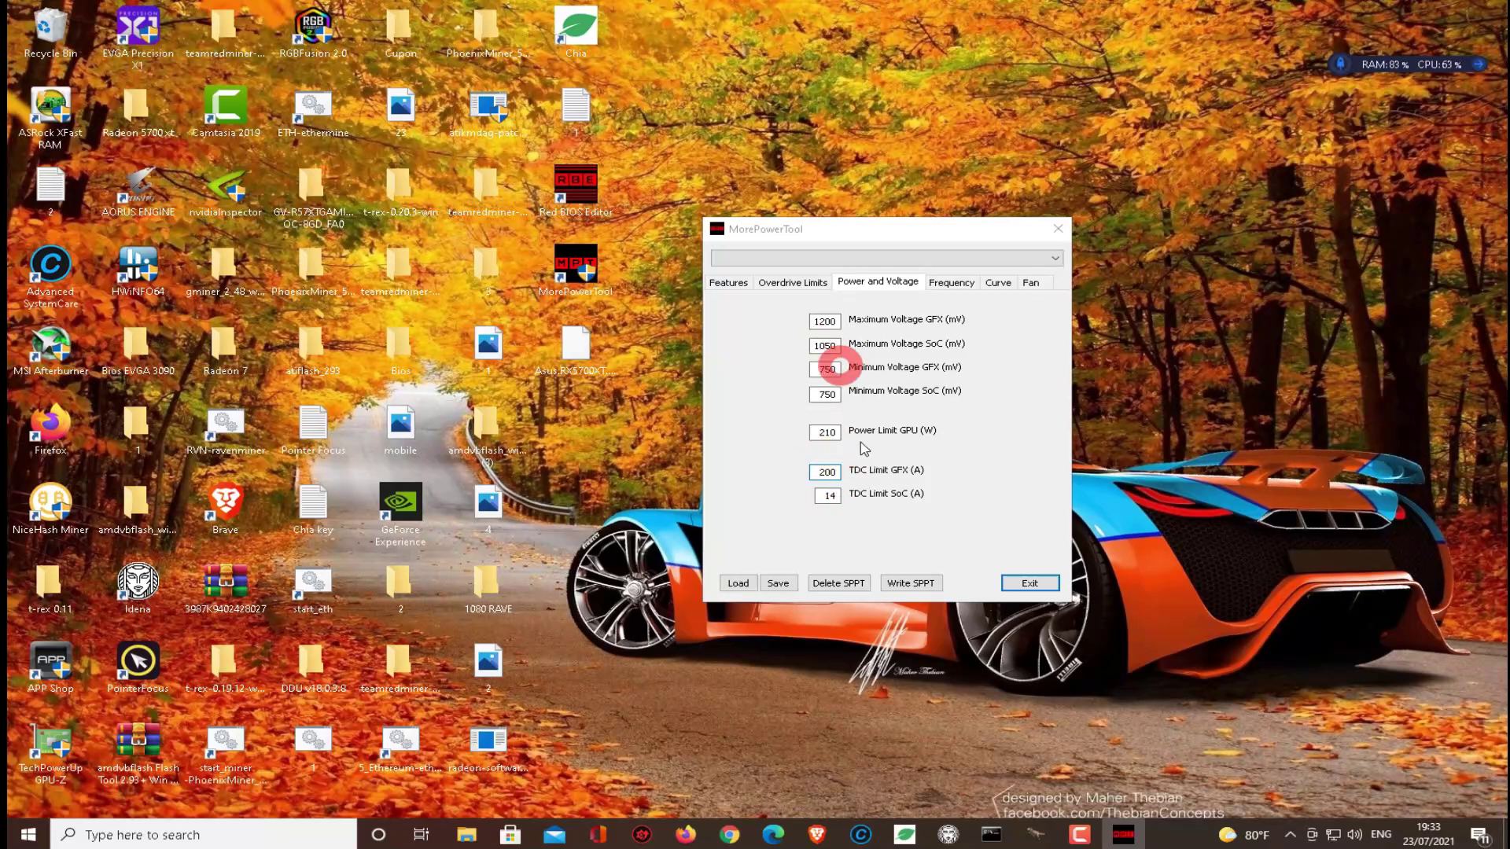
Step: Review the frequency, curve and fan settings, save the configuration as 5700xt.mpt on the desktop and exit MorePowerTool
{"action": "left_click", "coordinate": [953, 284]}
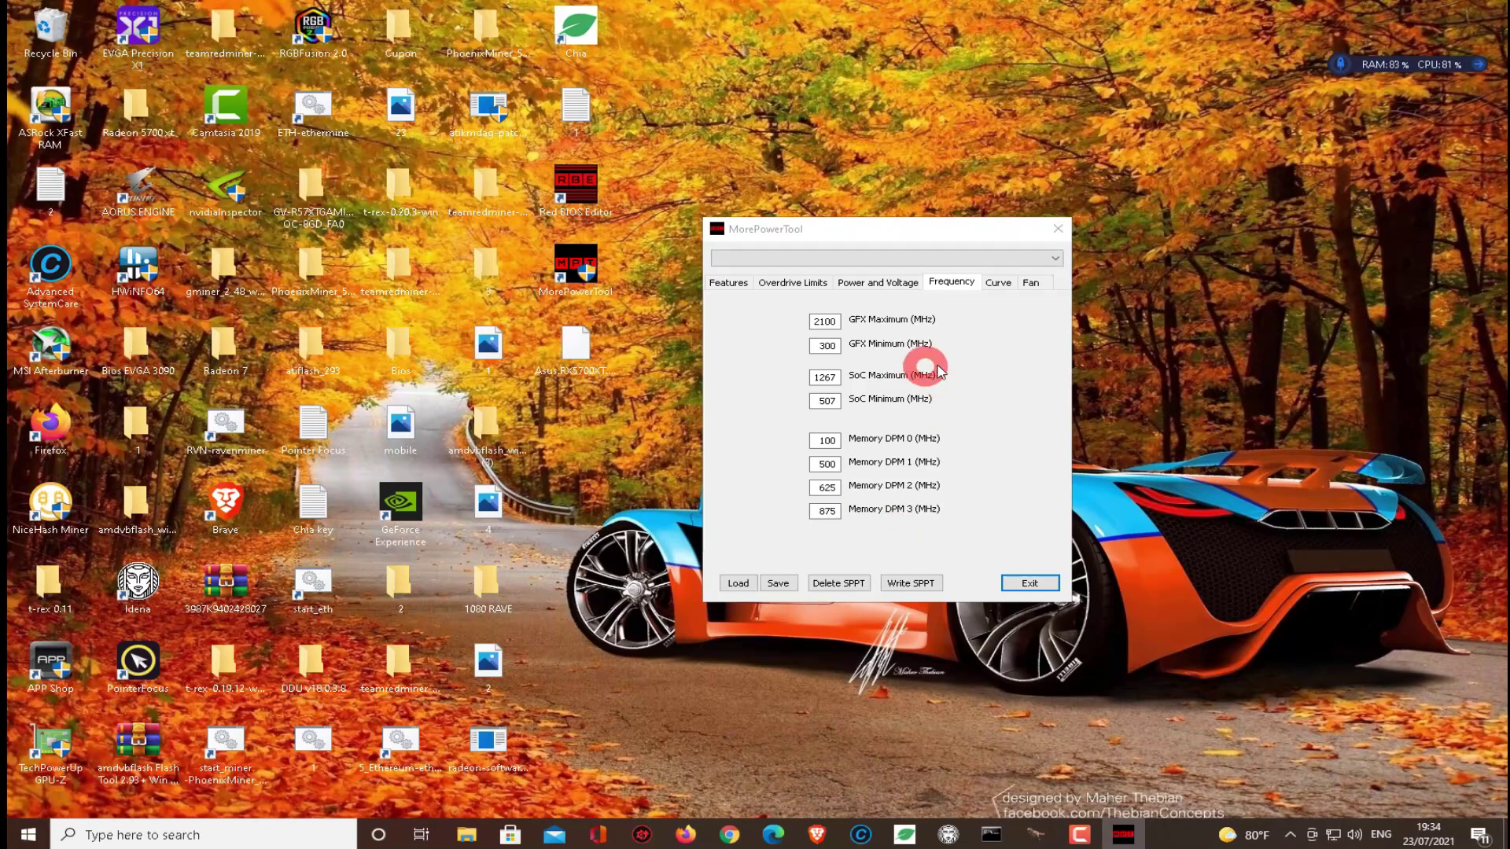
{"action": "left_click", "coordinate": [998, 283]}
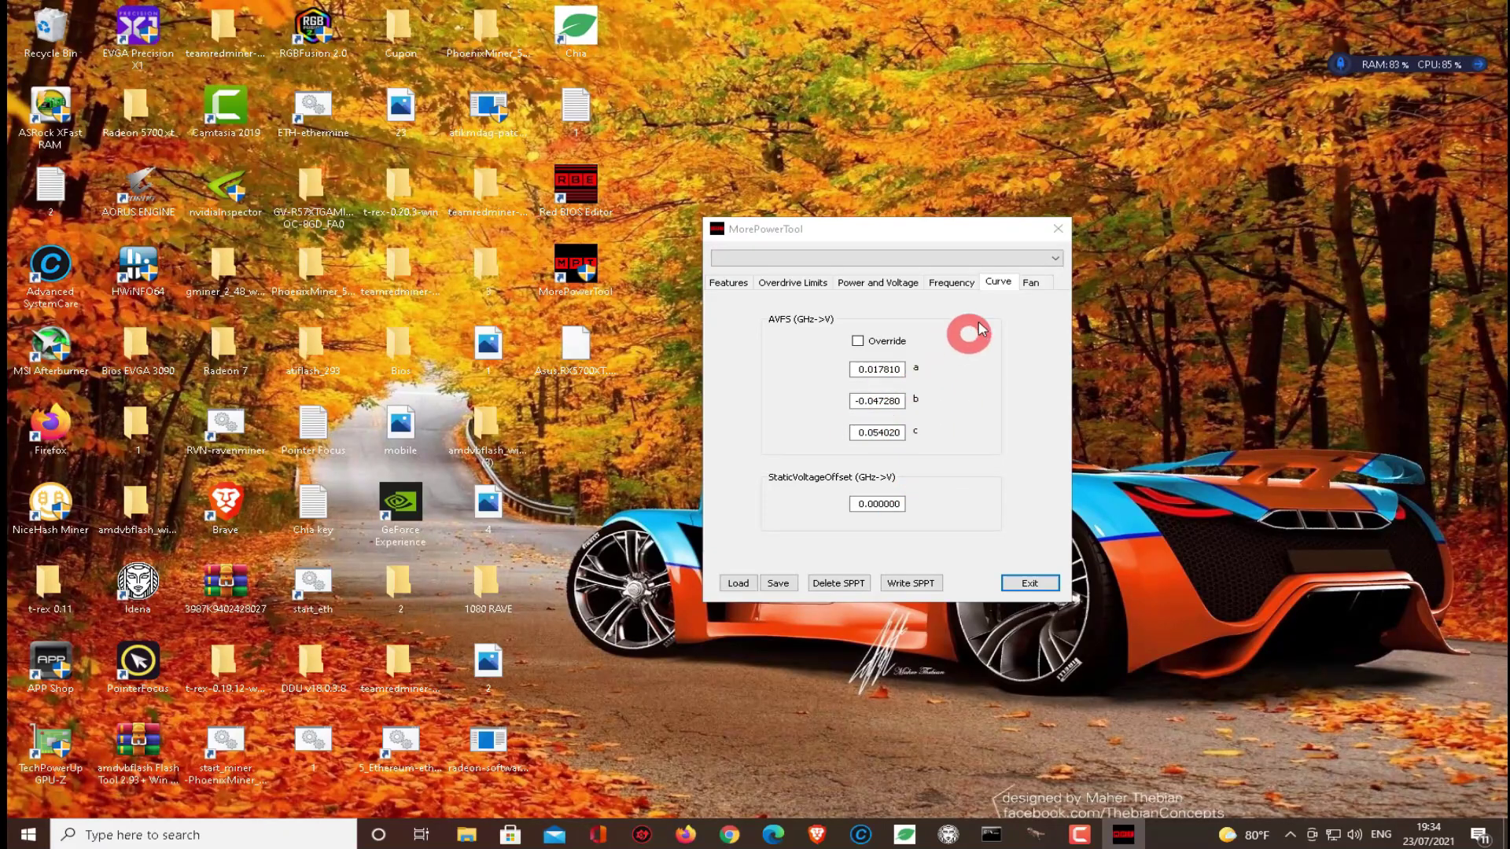
{"action": "left_click", "coordinate": [1034, 284]}
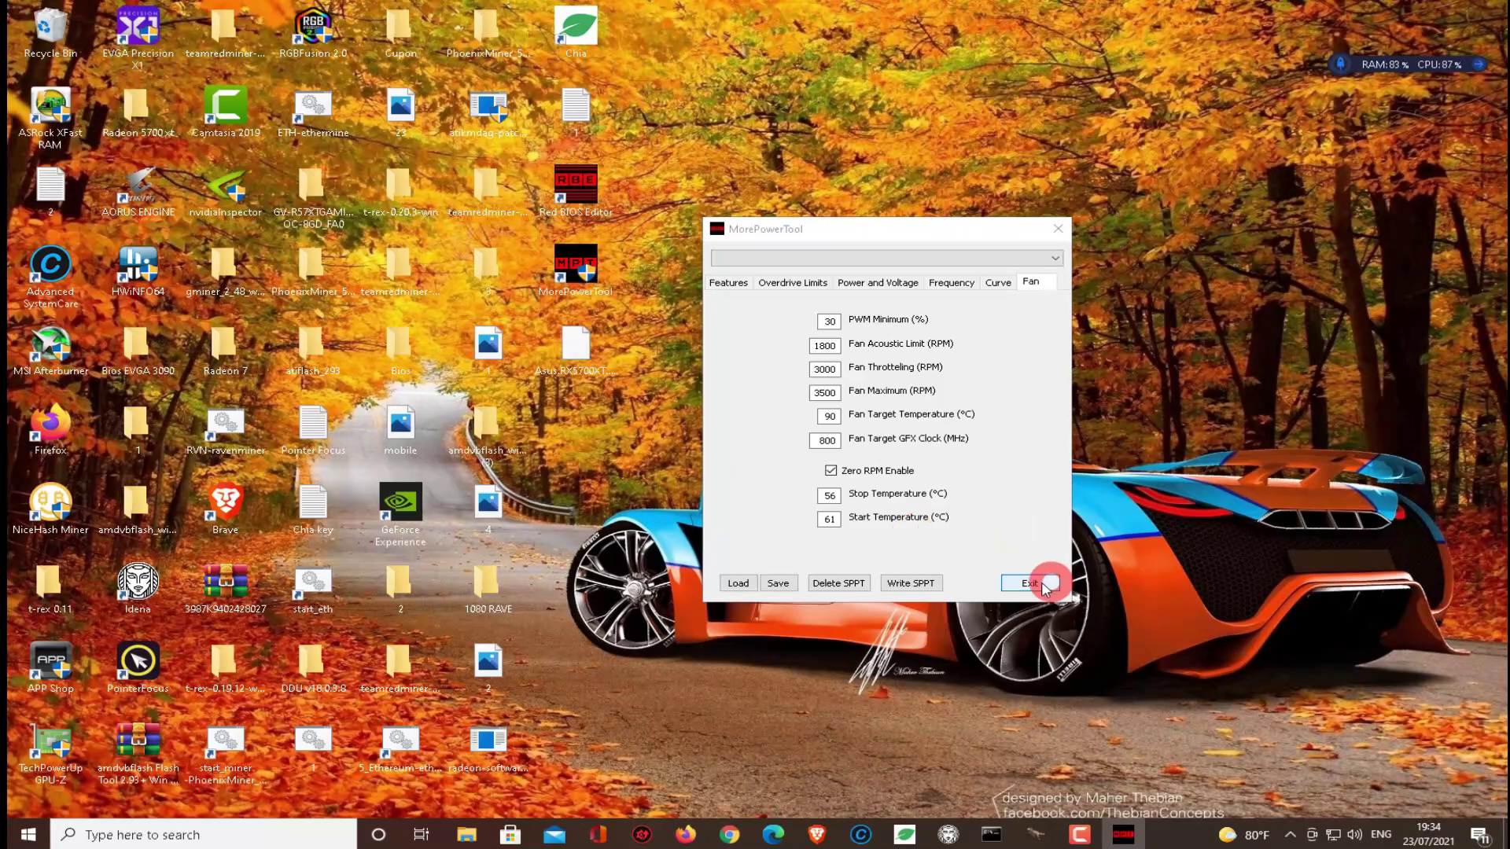
{"action": "left_click", "coordinate": [779, 582]}
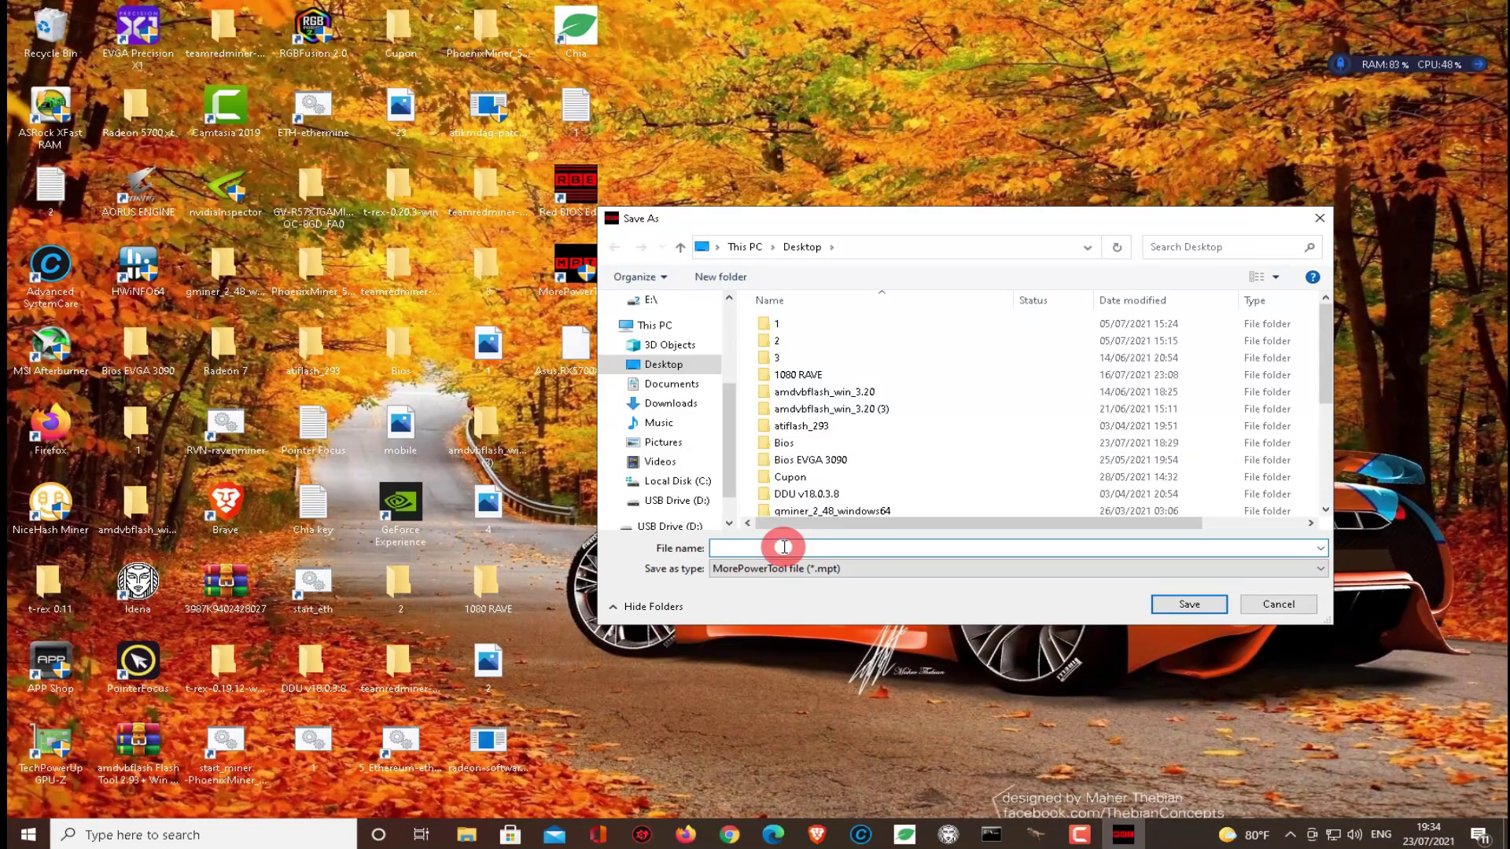
{"action": "type", "text": "5700xt.mpt"}
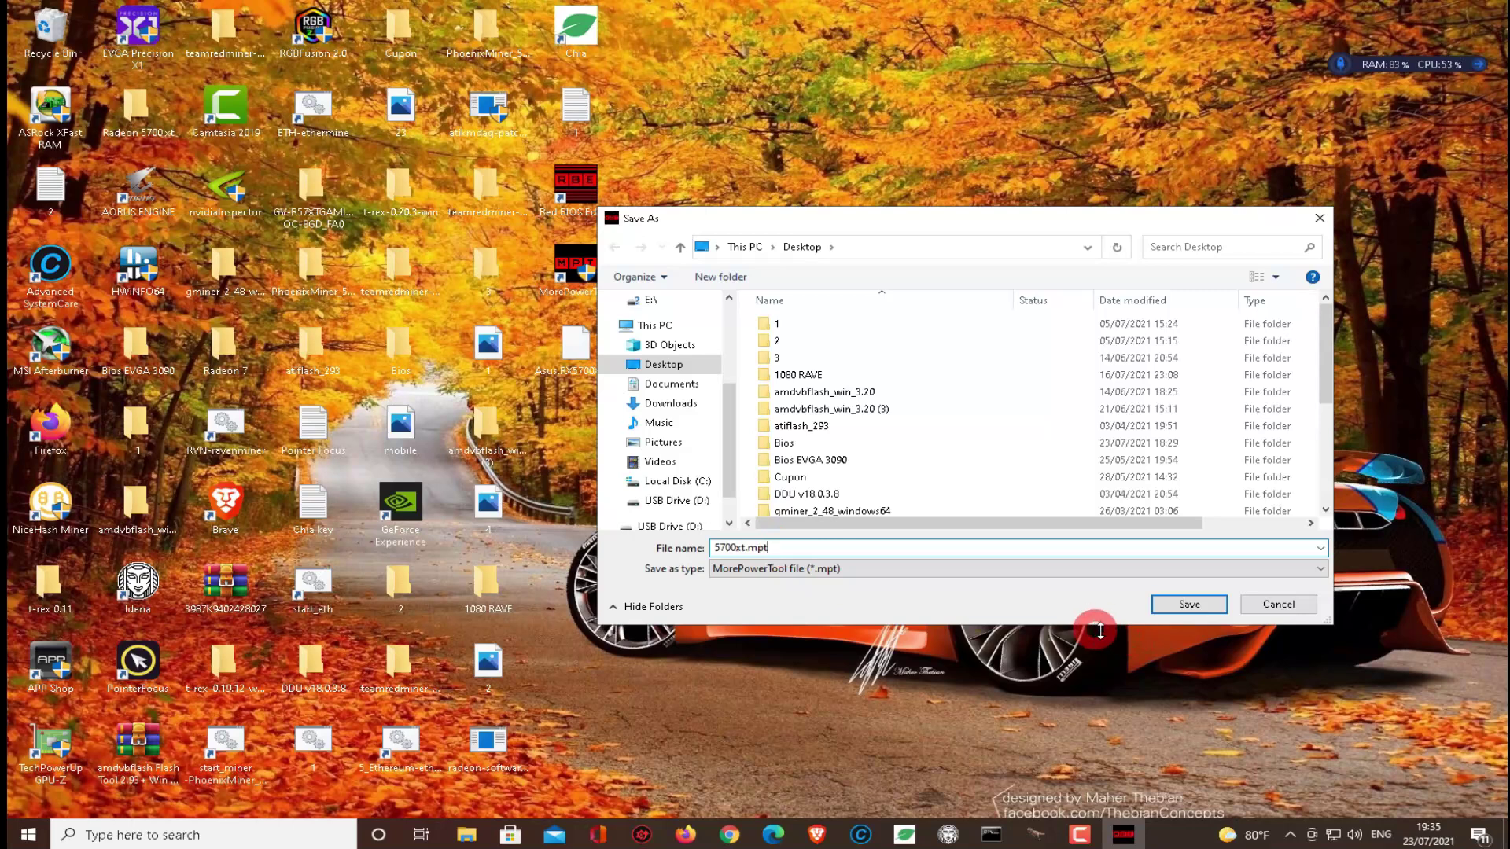
{"action": "left_click", "coordinate": [1161, 610]}
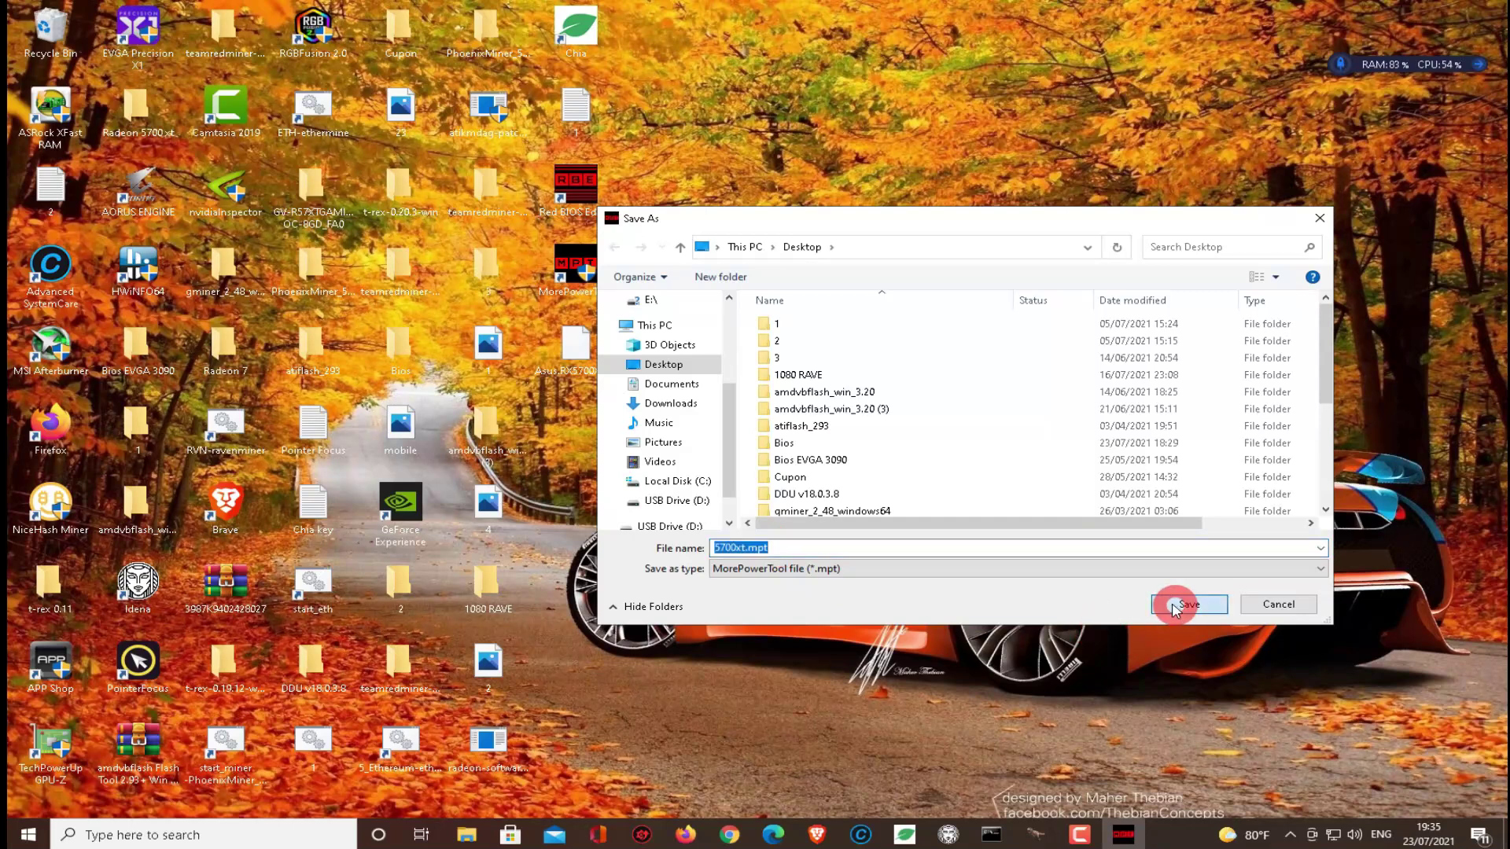
{"action": "left_click", "coordinate": [1042, 583]}
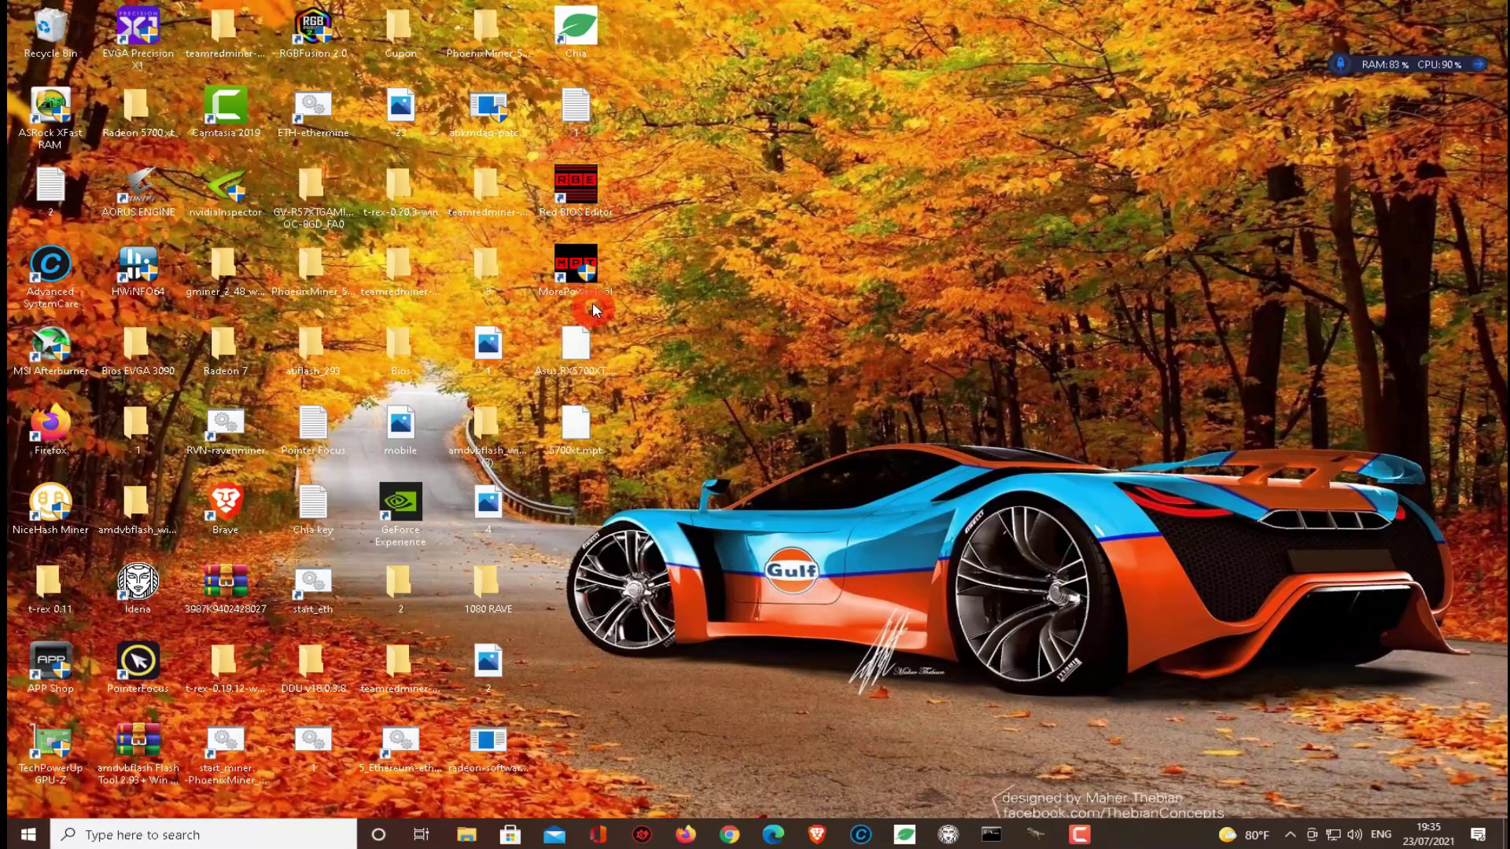
Step: Launch Red BIOS Editor and load Asus.RX5700XT.8192.200210.rom from the desktop
{"action": "double_click", "coordinate": [579, 208]}
{"action": "left_click_drag", "start_coordinate": [658, 219], "coordinate": [790, 236]}
{"action": "left_click", "coordinate": [744, 593]}
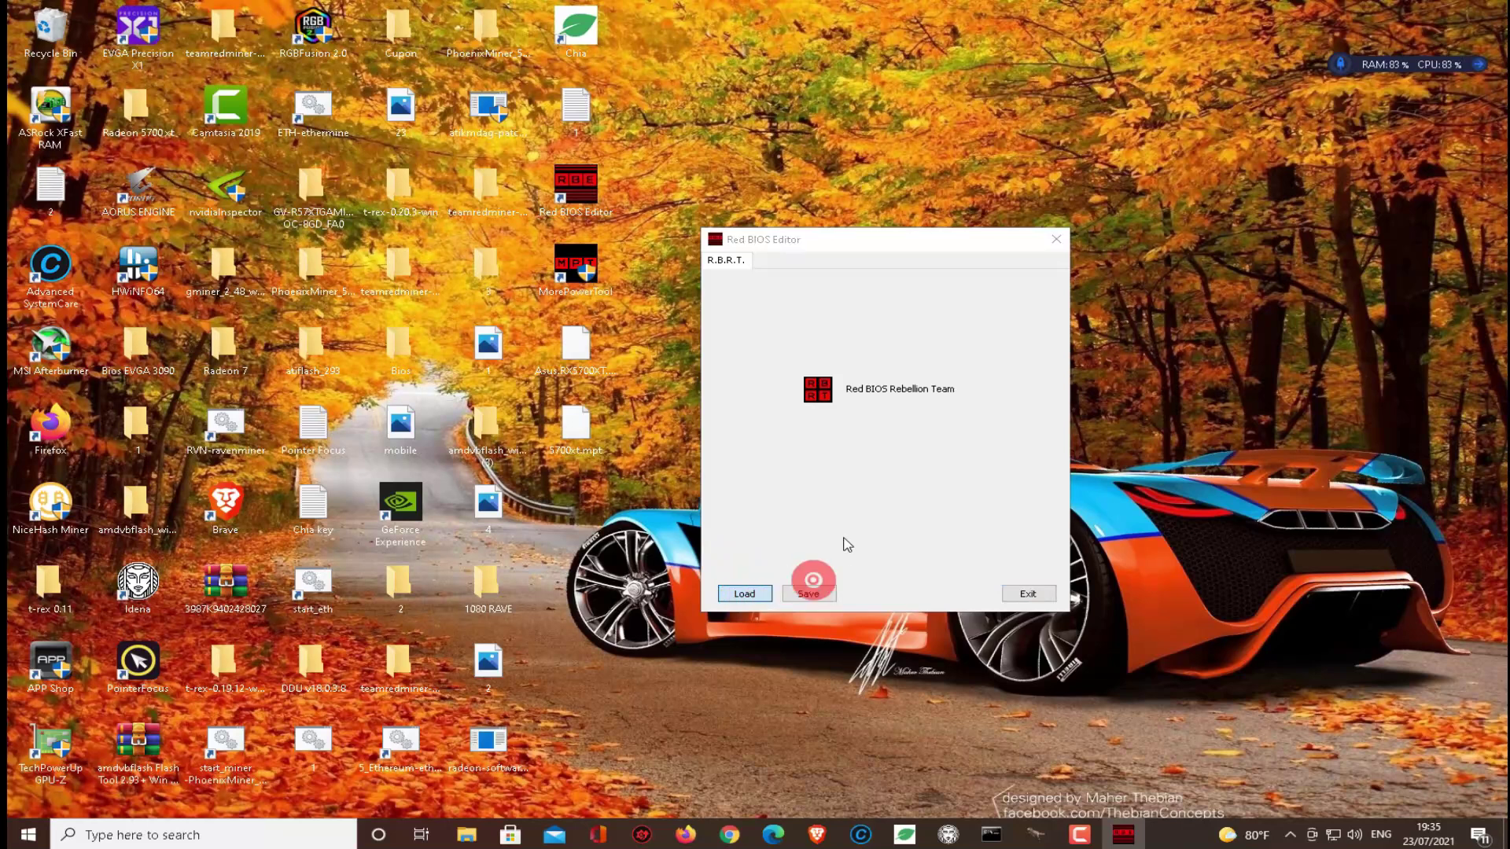
{"action": "scroll", "coordinate": [828, 544], "scroll_direction": "down", "scroll_amount": 4}
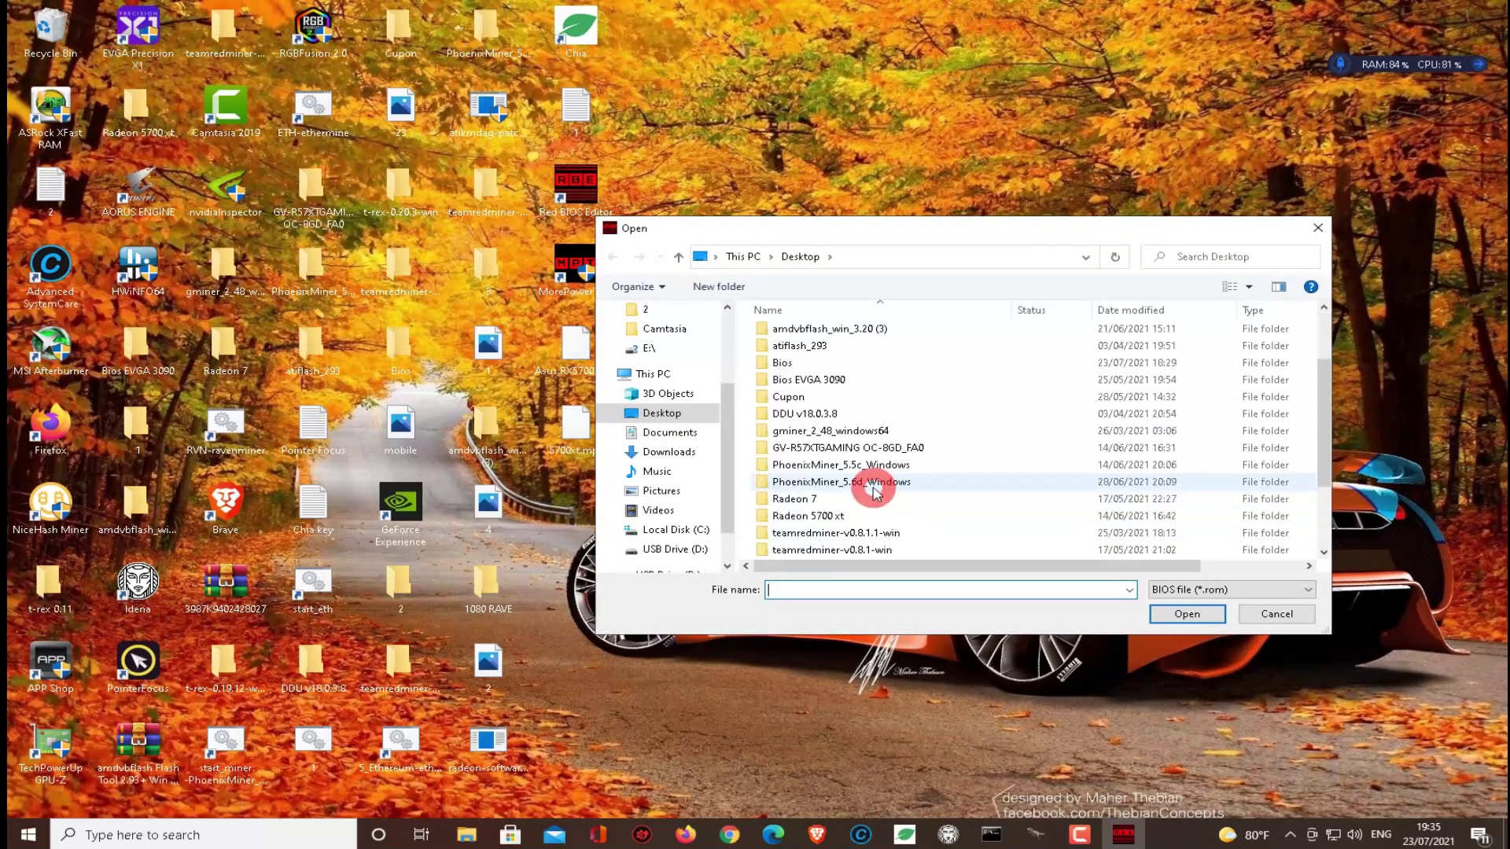
{"action": "left_click", "coordinate": [836, 548]}
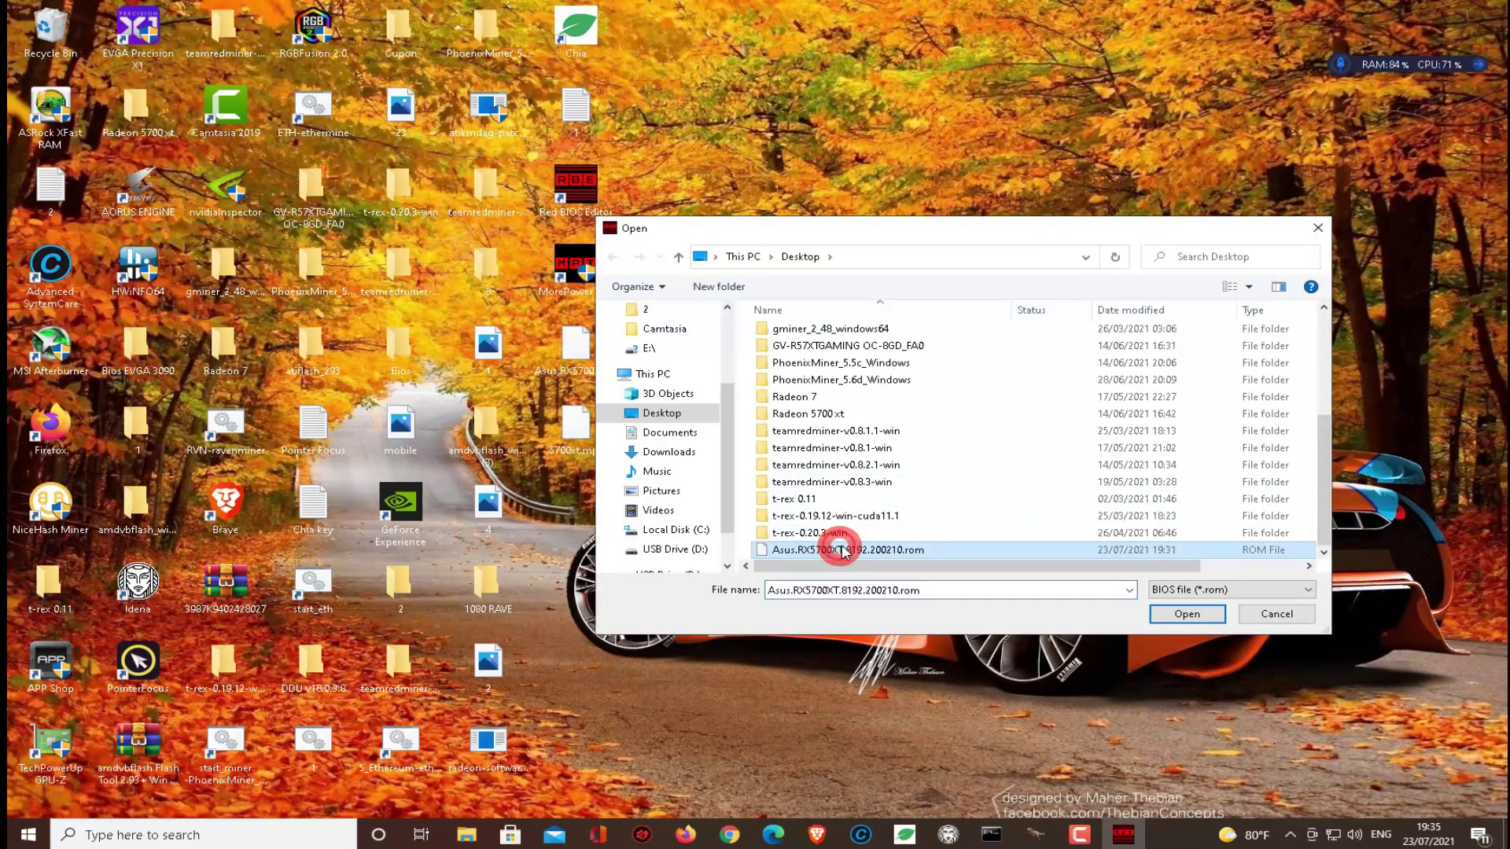
{"action": "left_click", "coordinate": [1167, 611]}
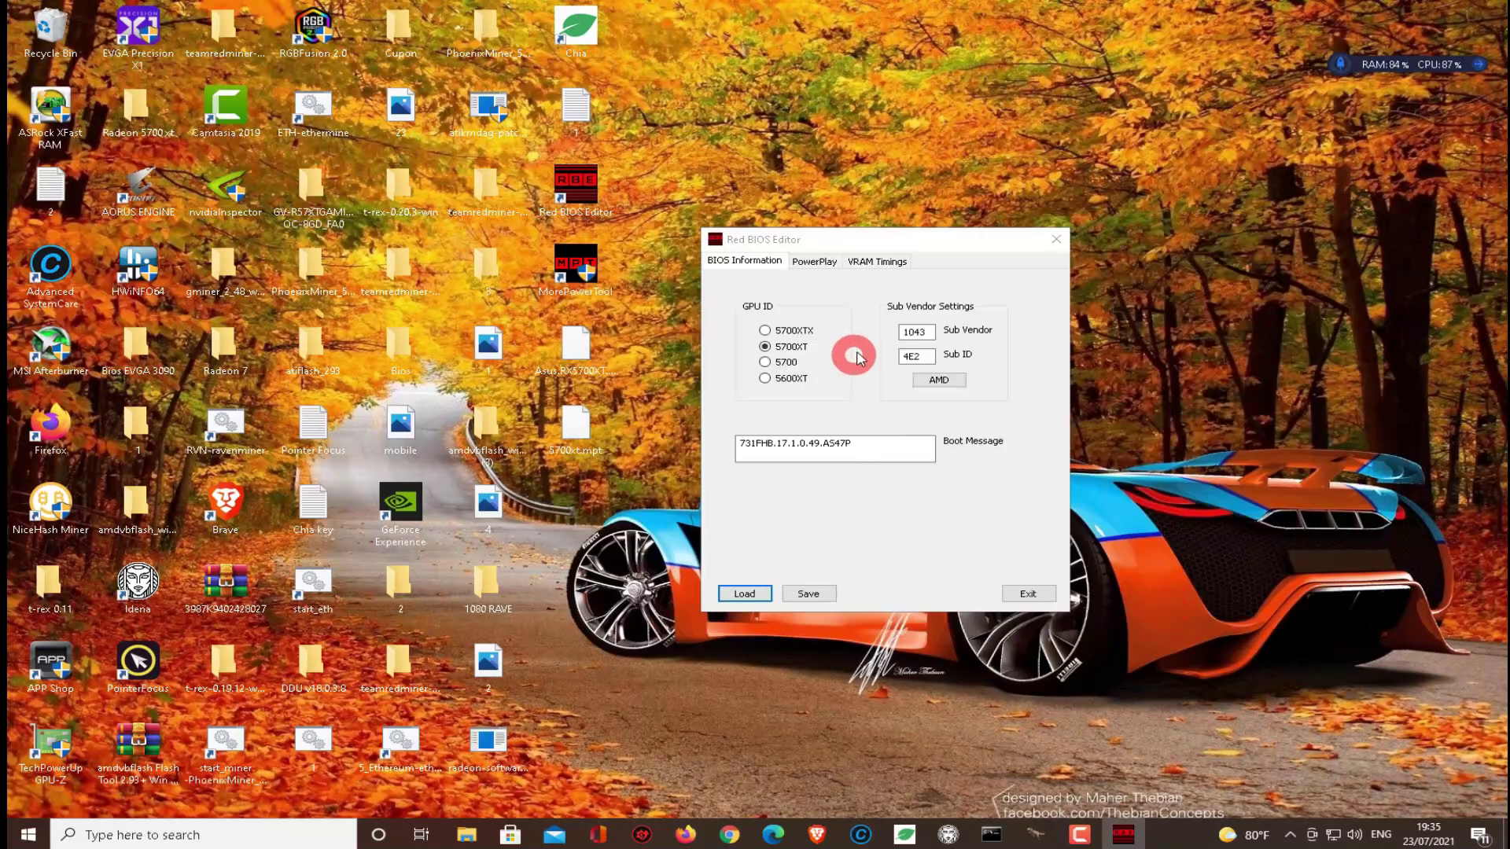
Step: Load 5700xt.mpt from the desktop as the BIOS's PowerPlay table
{"action": "left_click", "coordinate": [815, 265]}
{"action": "left_click", "coordinate": [871, 334]}
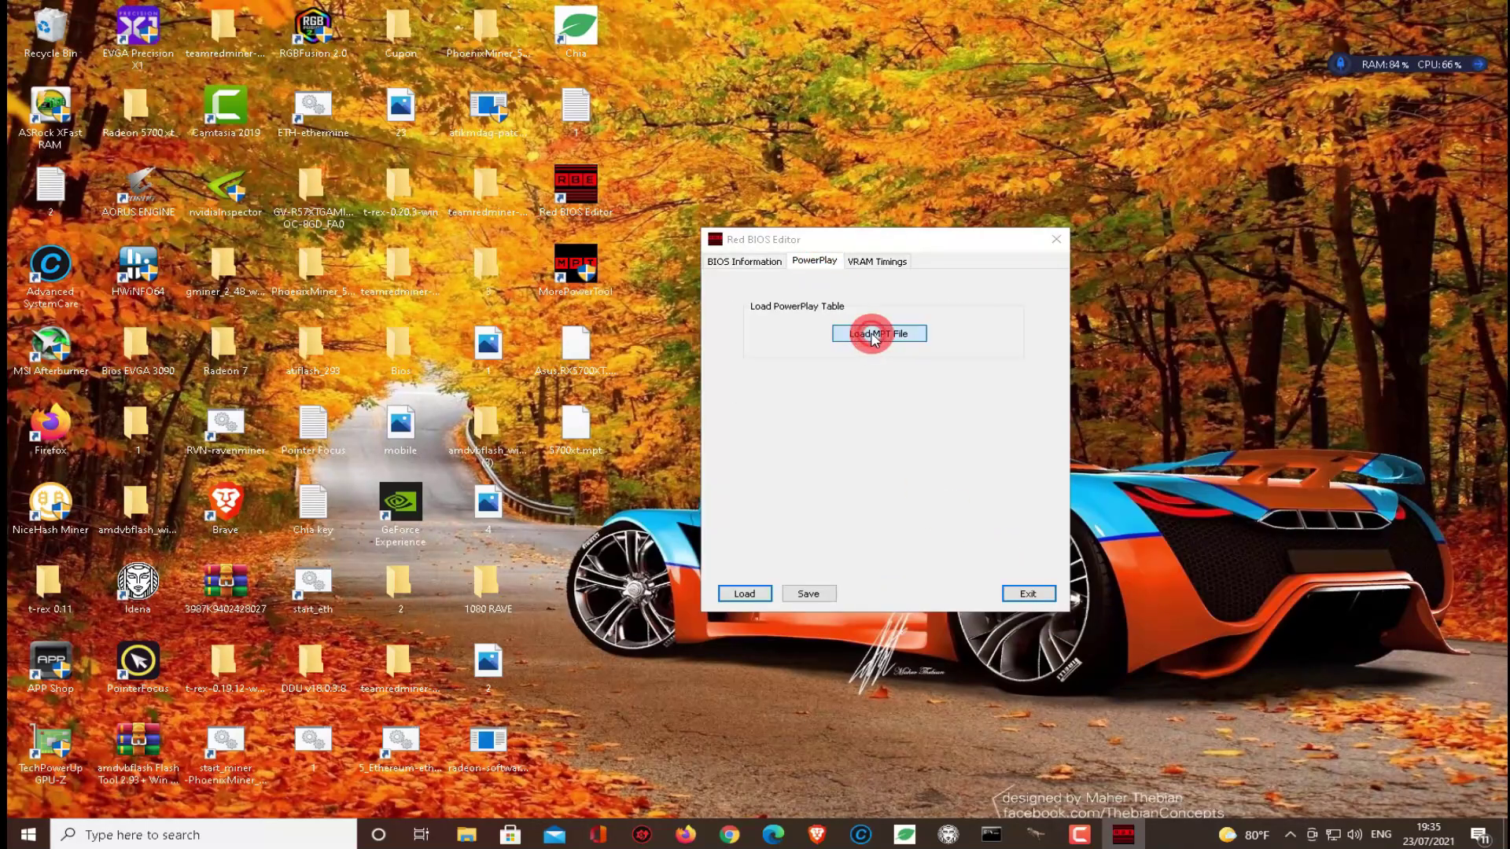
{"action": "scroll", "coordinate": [865, 472], "scroll_direction": "down", "scroll_amount": 5}
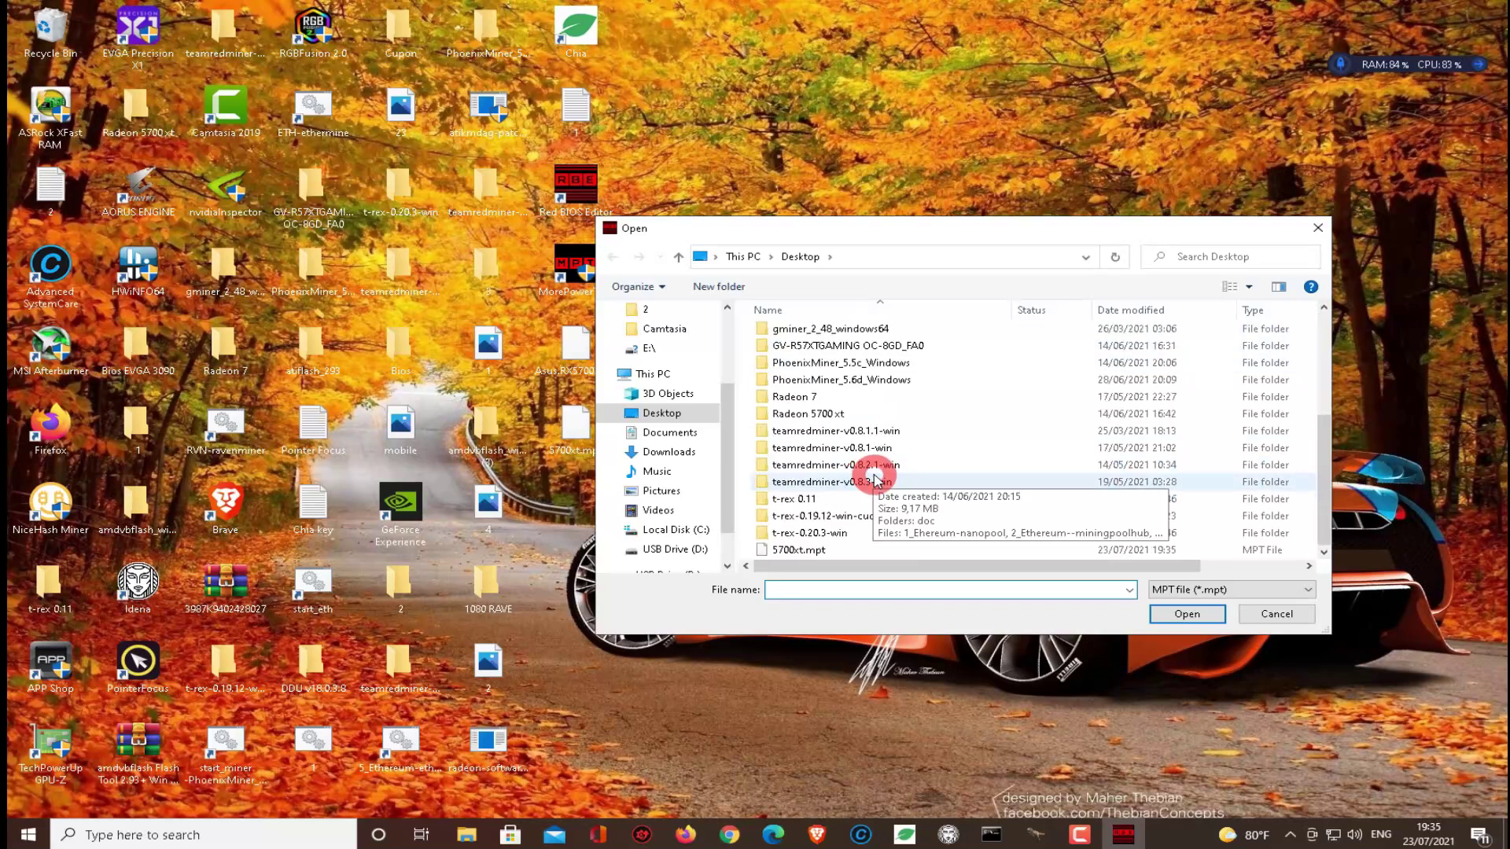
{"action": "left_click", "coordinate": [818, 549]}
{"action": "left_click", "coordinate": [1170, 615]}
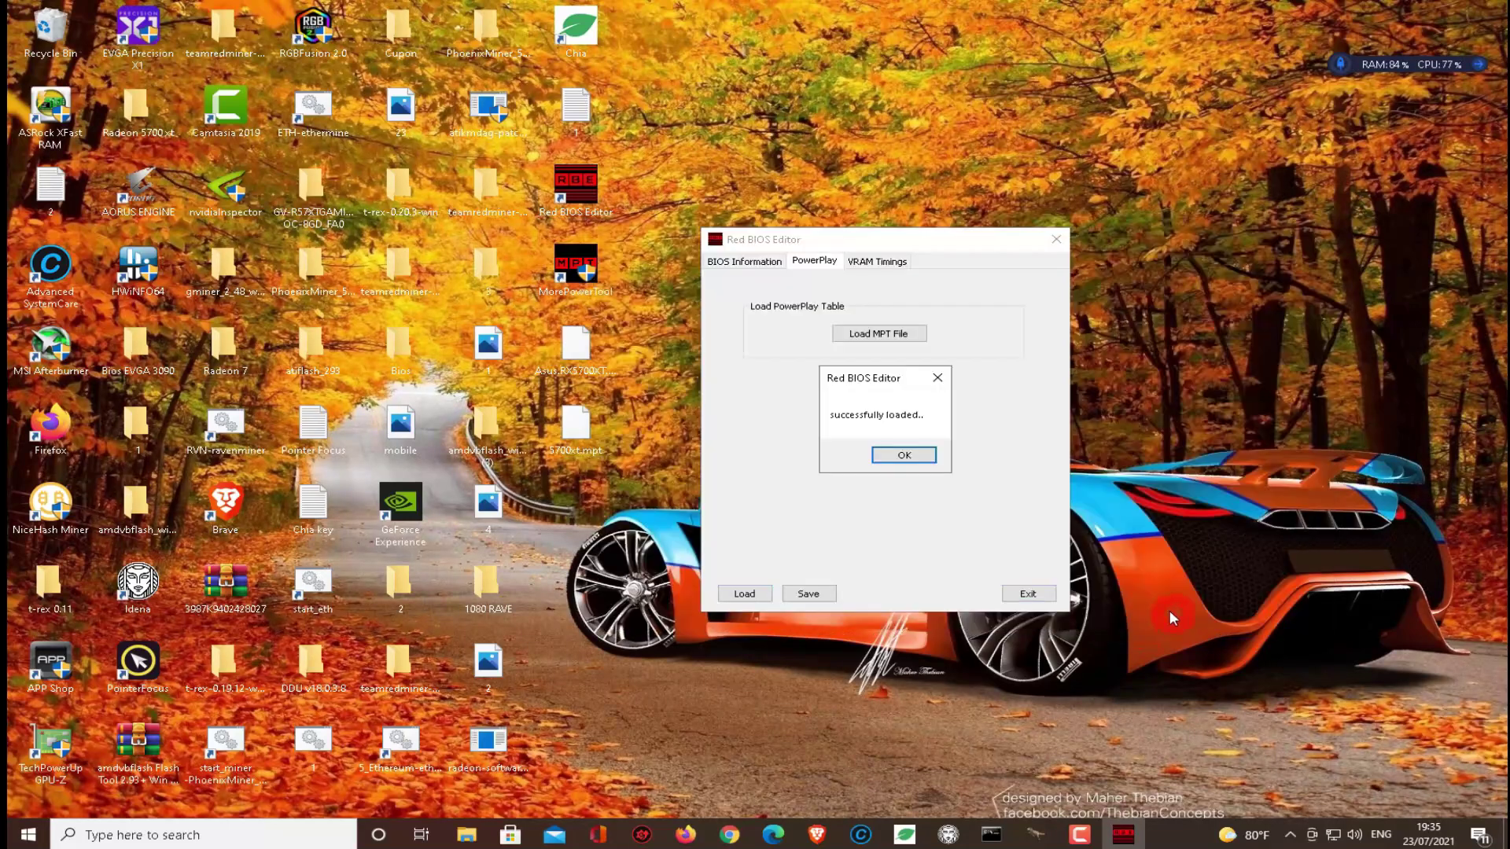
{"action": "left_click", "coordinate": [906, 455]}
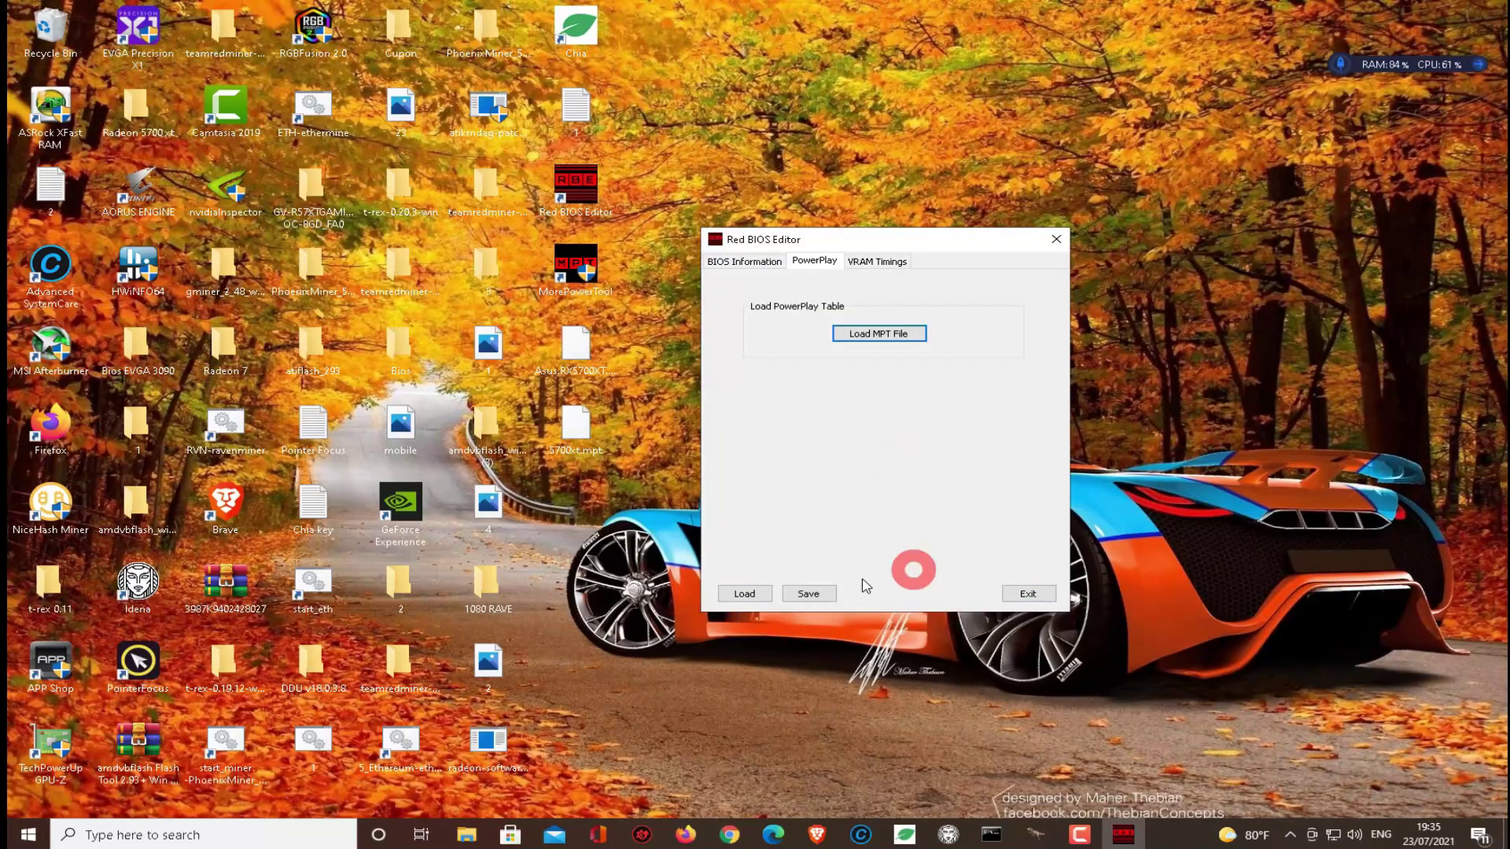
Step: Save the BIOS over Asus.RX5700XT.8192.200210.rom on the desktop and exit Red BIOS Editor
{"action": "left_click", "coordinate": [834, 591]}
{"action": "scroll", "coordinate": [880, 448], "scroll_direction": "down", "scroll_amount": 5}
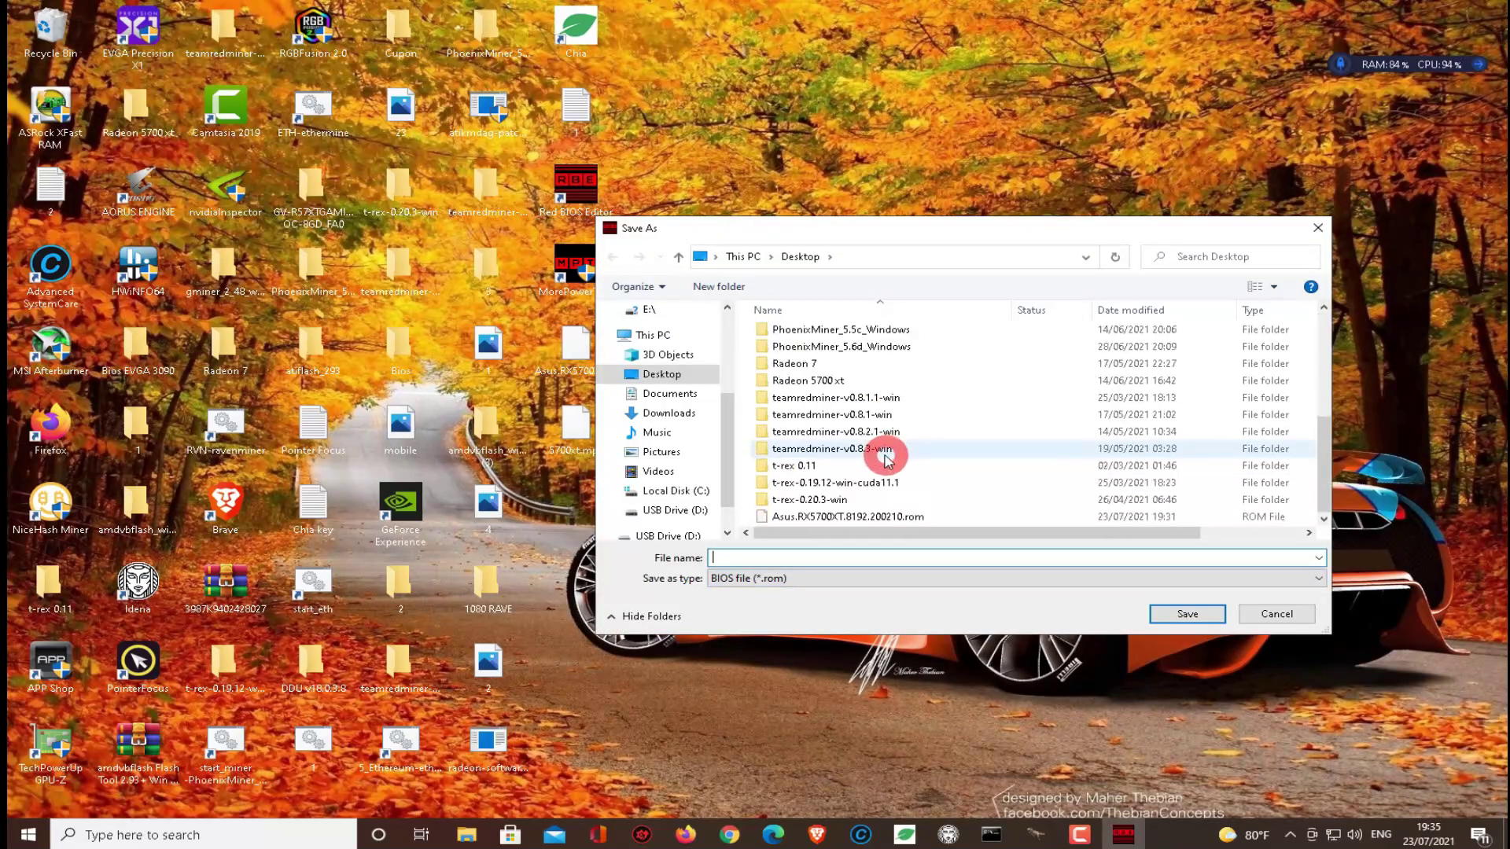
{"action": "left_click", "coordinate": [865, 519]}
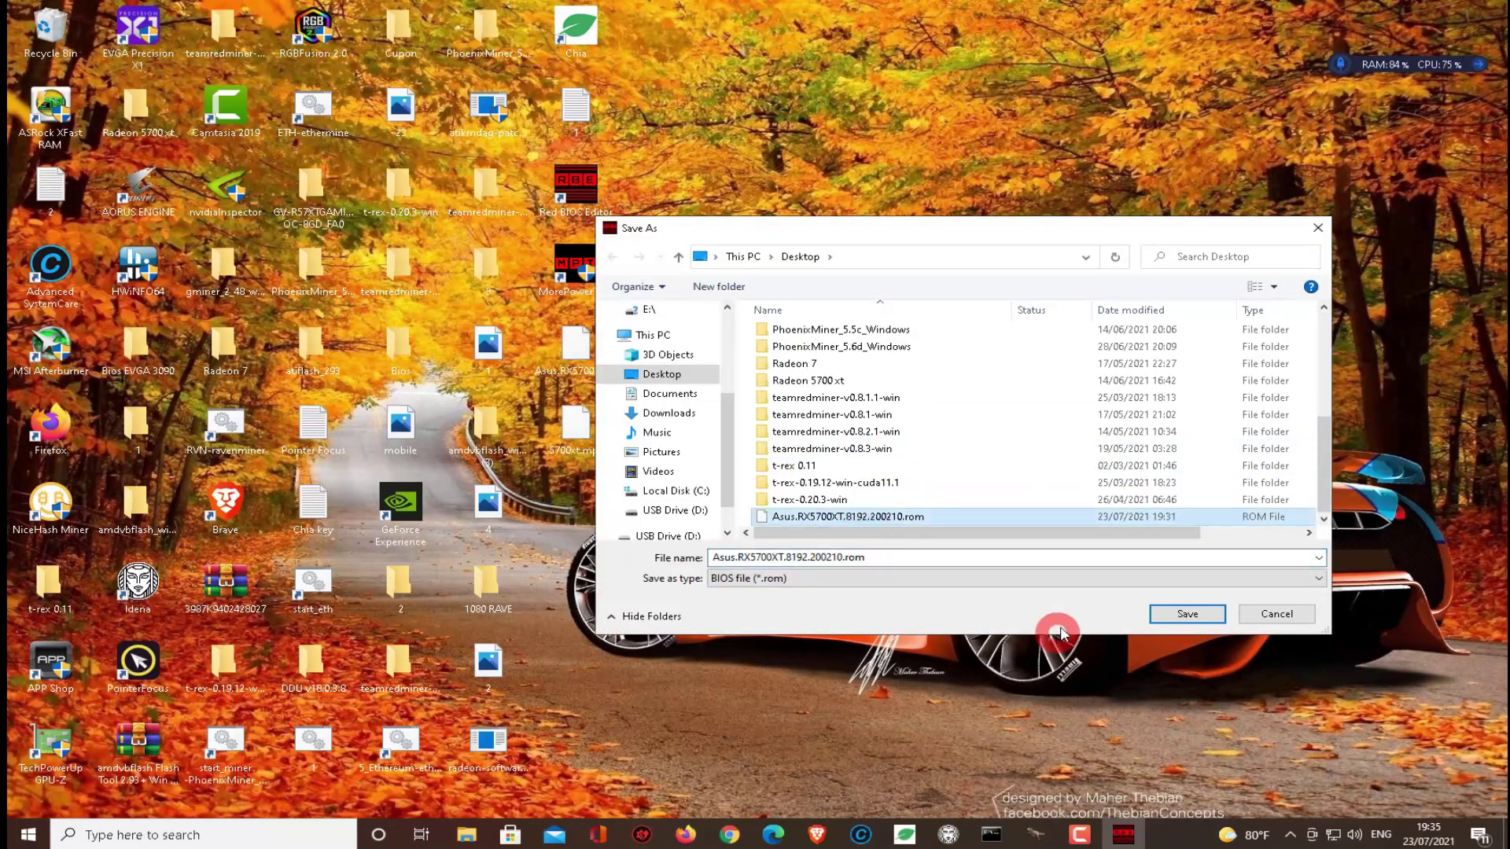
{"action": "left_click", "coordinate": [1166, 618]}
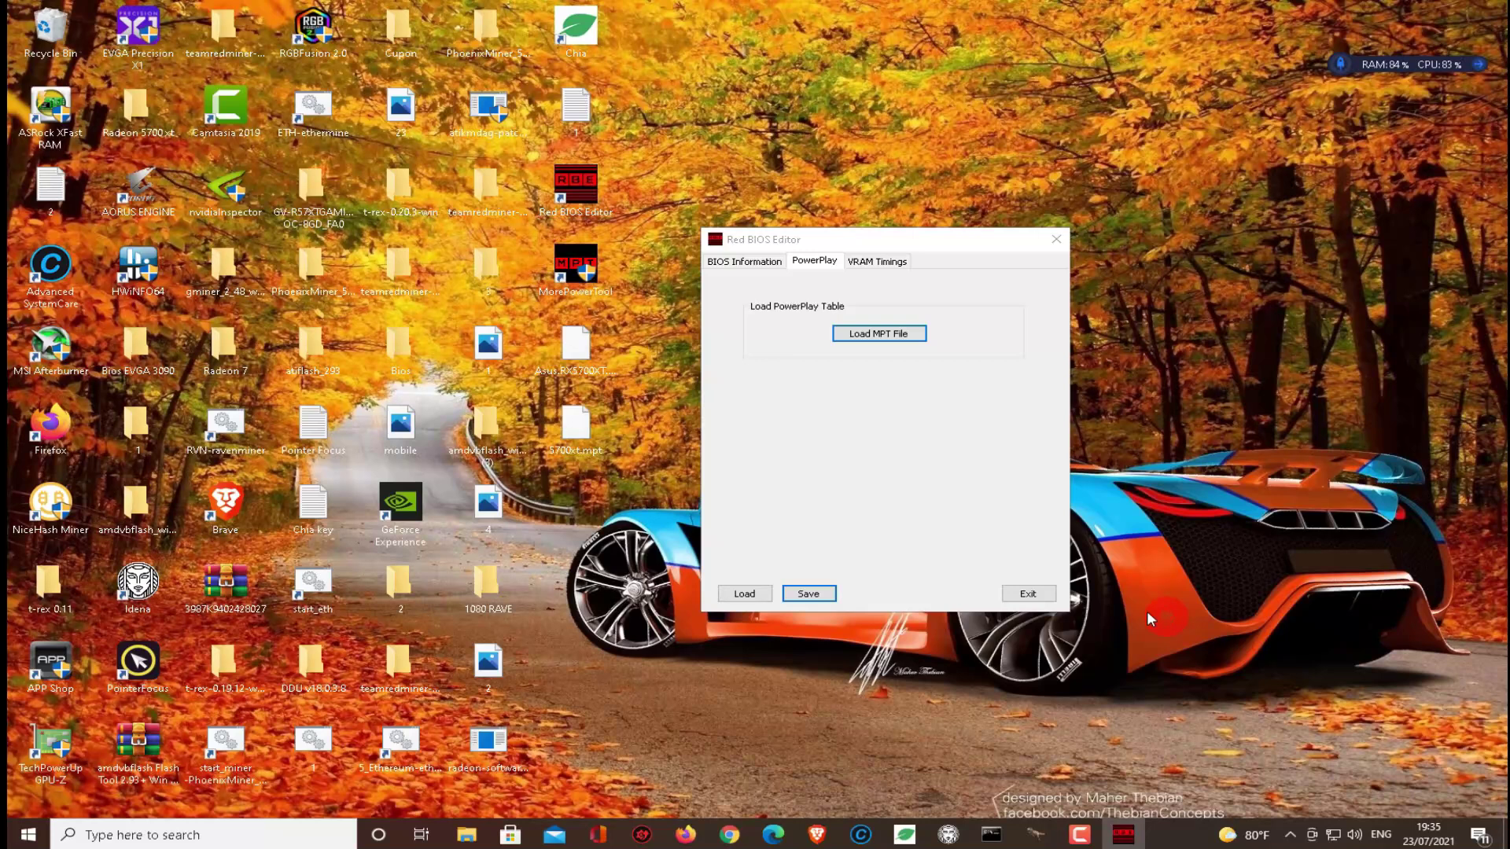
{"action": "left_click", "coordinate": [1036, 597]}
Step: Rename the modified ROM file on the desktop as Asus.RX5700Xt Bios.rom
{"action": "left_click_drag", "start_coordinate": [592, 391], "coordinate": [609, 464]}
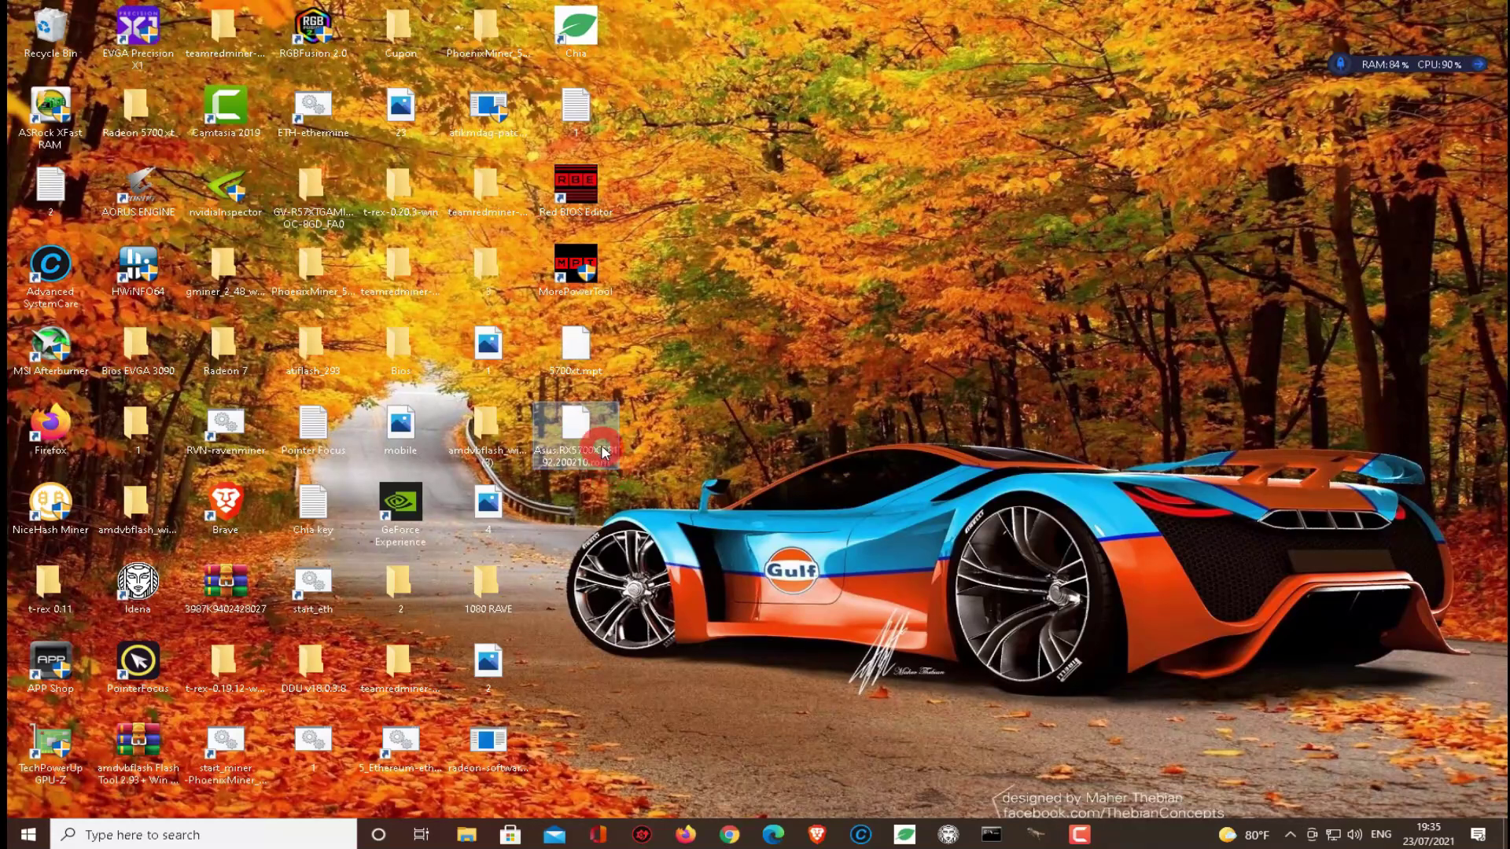
{"action": "right_click", "coordinate": [601, 447]}
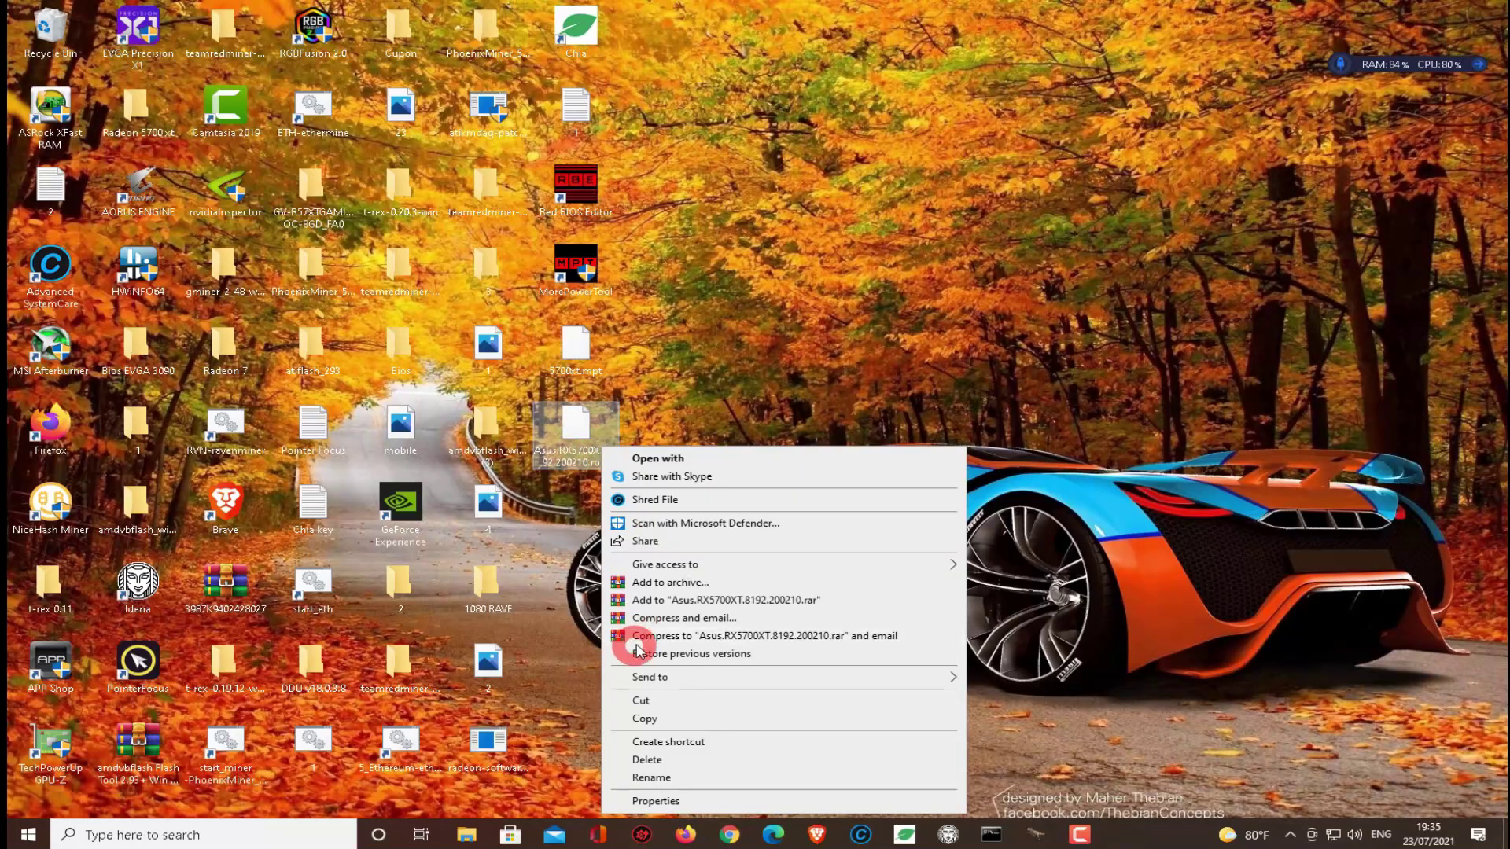
{"action": "left_click", "coordinate": [651, 777]}
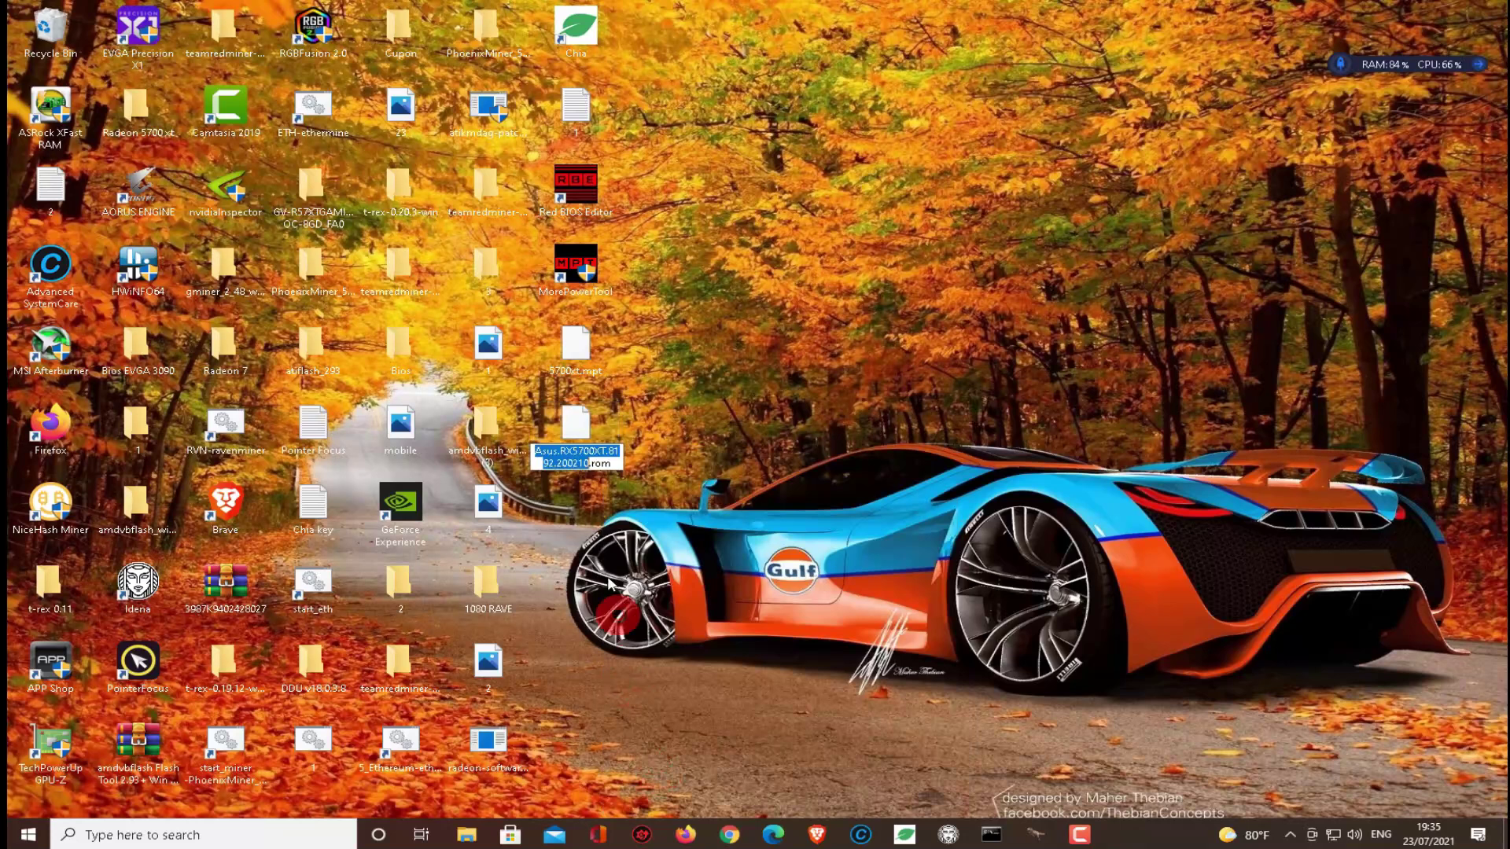
{"action": "left_click", "coordinate": [591, 464]}
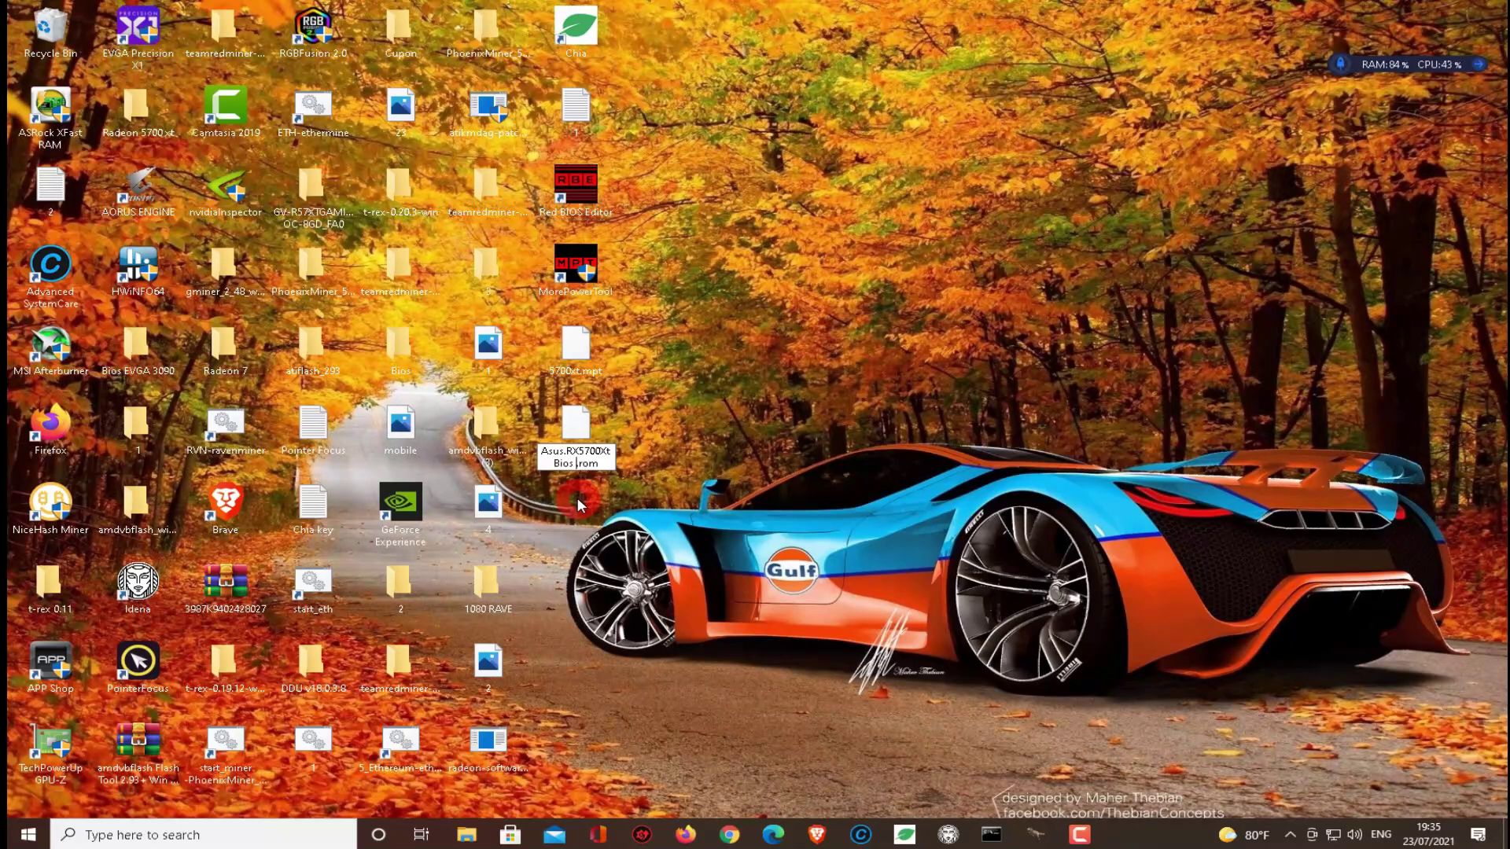
{"action": "key", "text": "Return"}
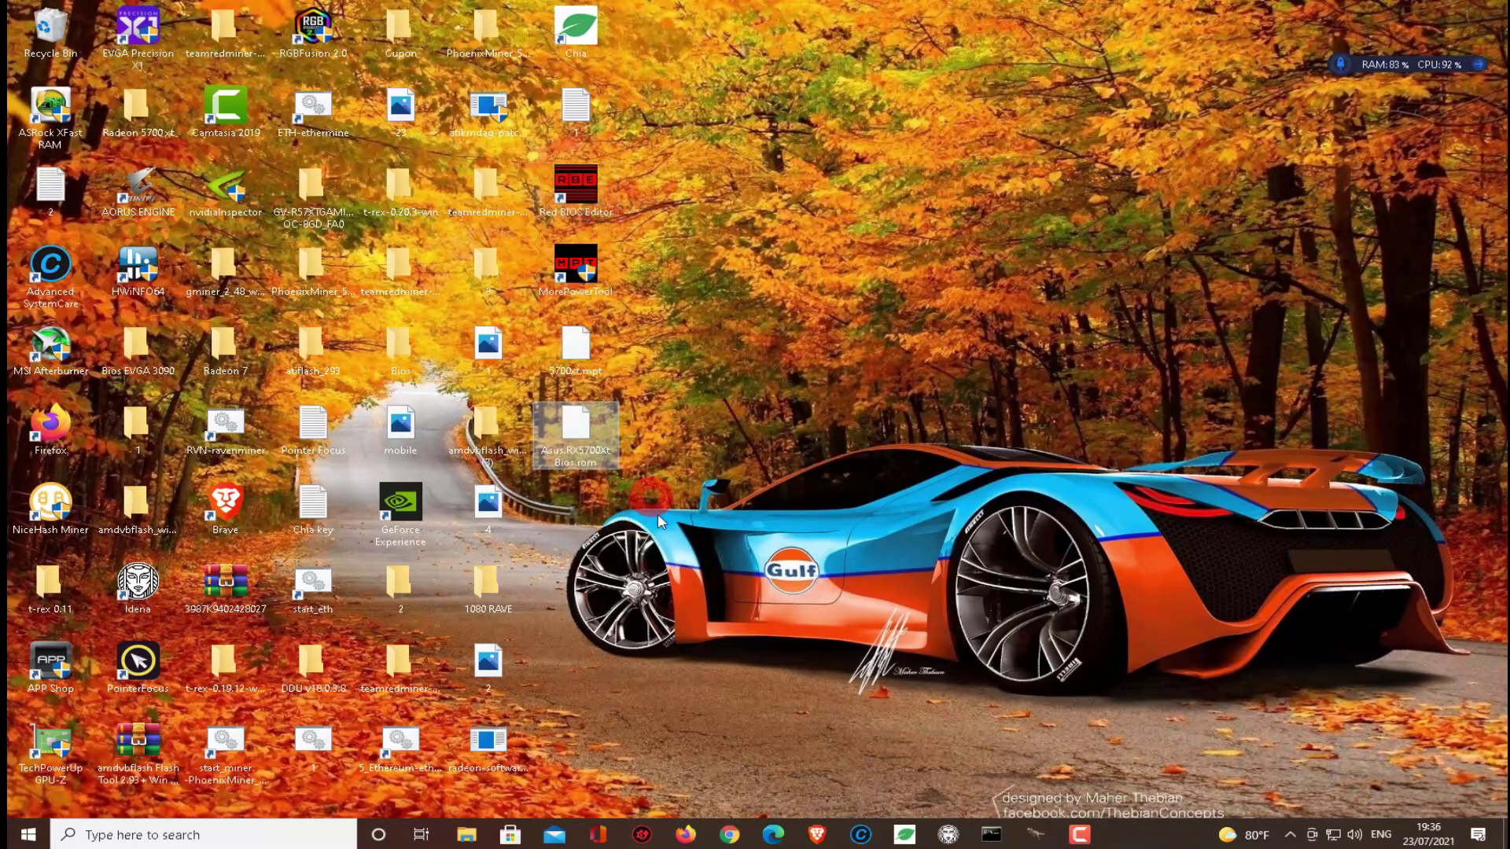
Step: In Chrome, close the Red BIOS Editor and TechPowerUp pages and open a blank tab, leaving the browser minimized
{"action": "left_click", "coordinate": [739, 840]}
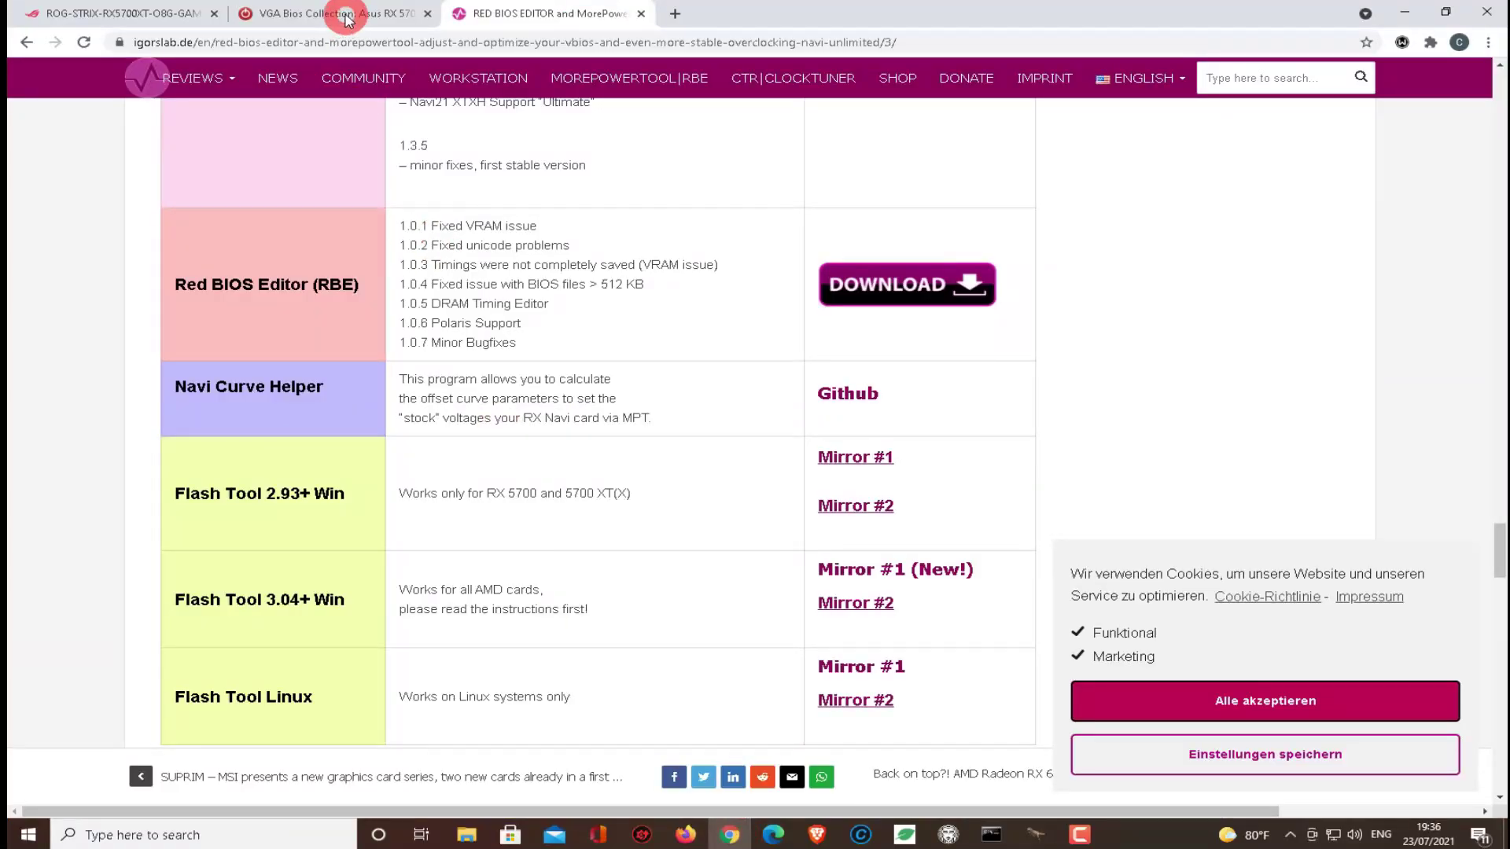
{"action": "left_click", "coordinate": [346, 15]}
{"action": "left_click", "coordinate": [499, 14]}
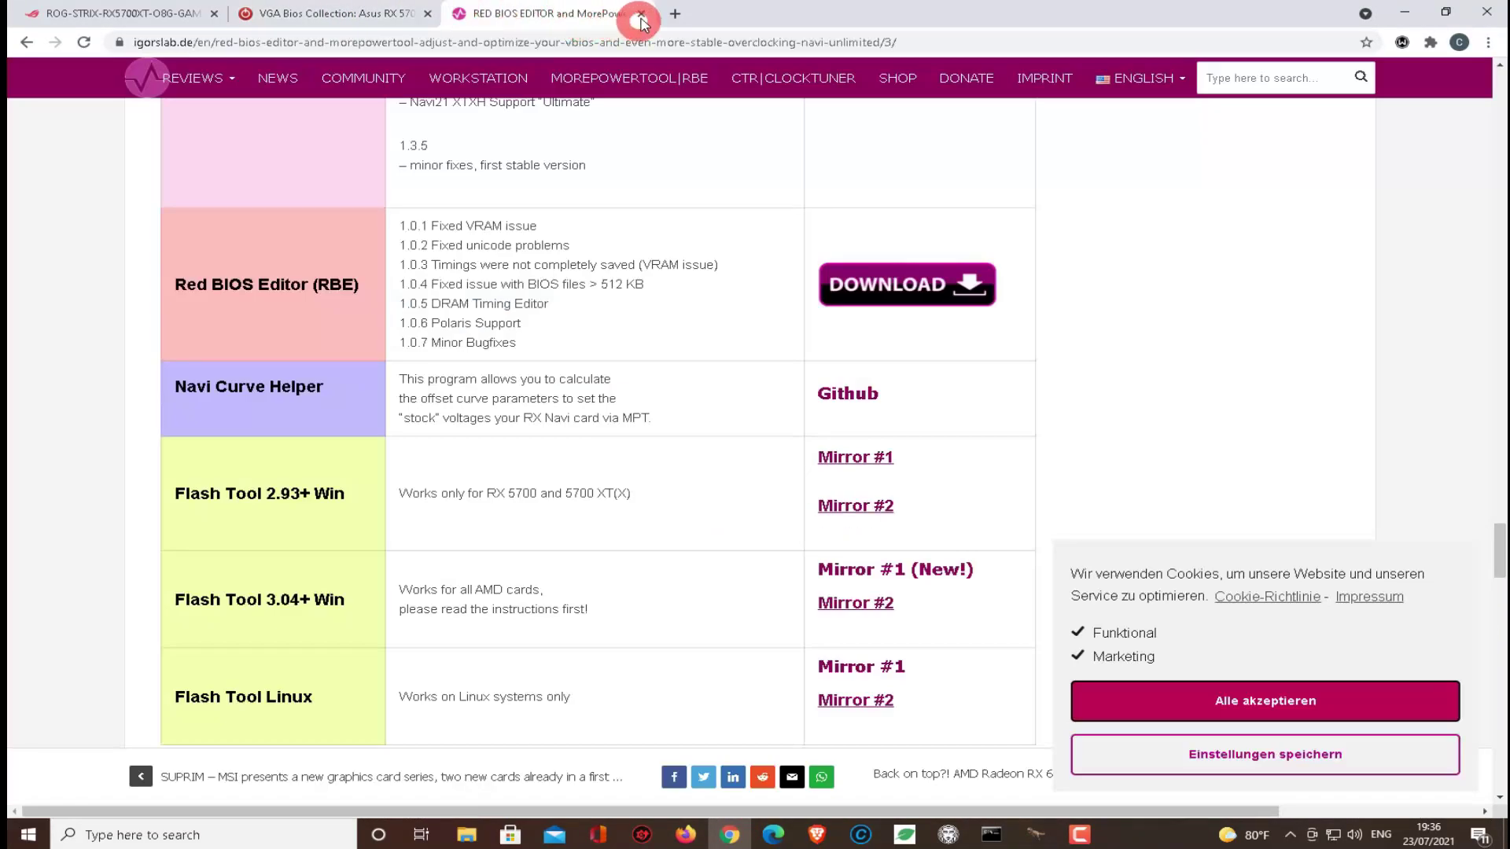
{"action": "left_click", "coordinate": [640, 16]}
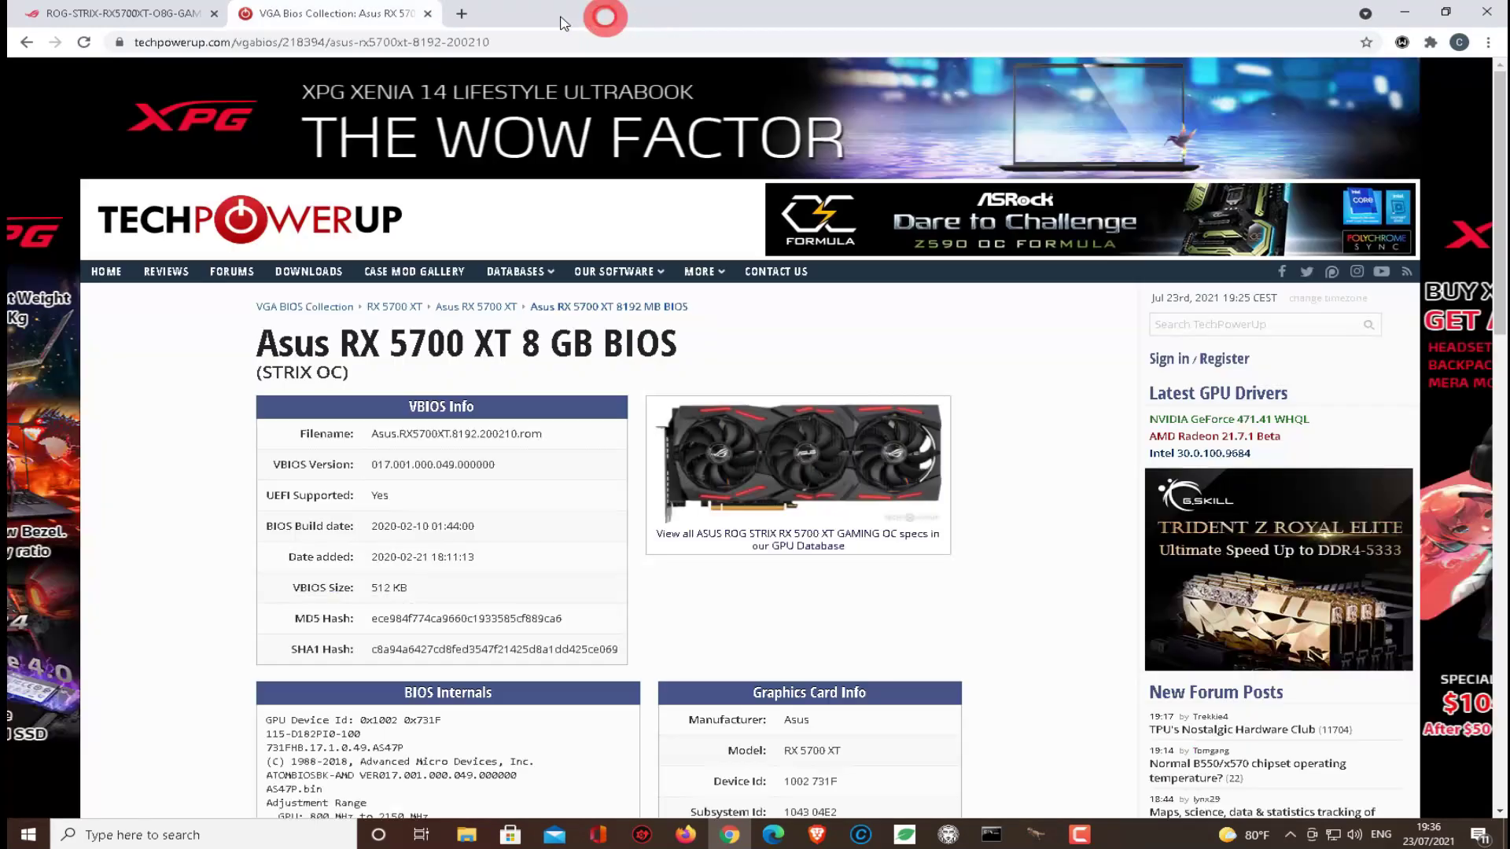
{"action": "left_click", "coordinate": [429, 15]}
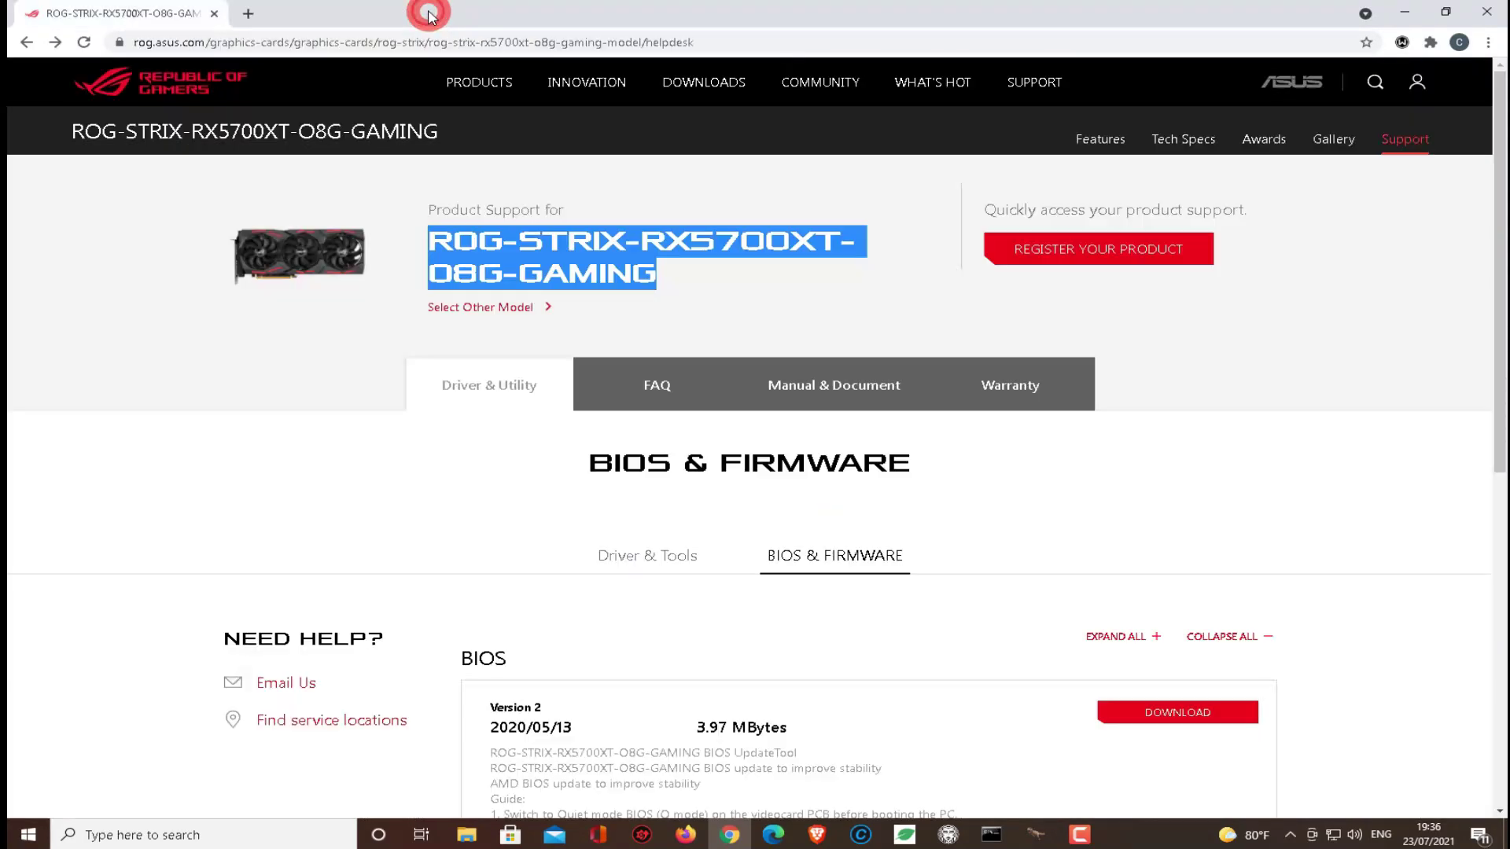
{"action": "left_click", "coordinate": [244, 14]}
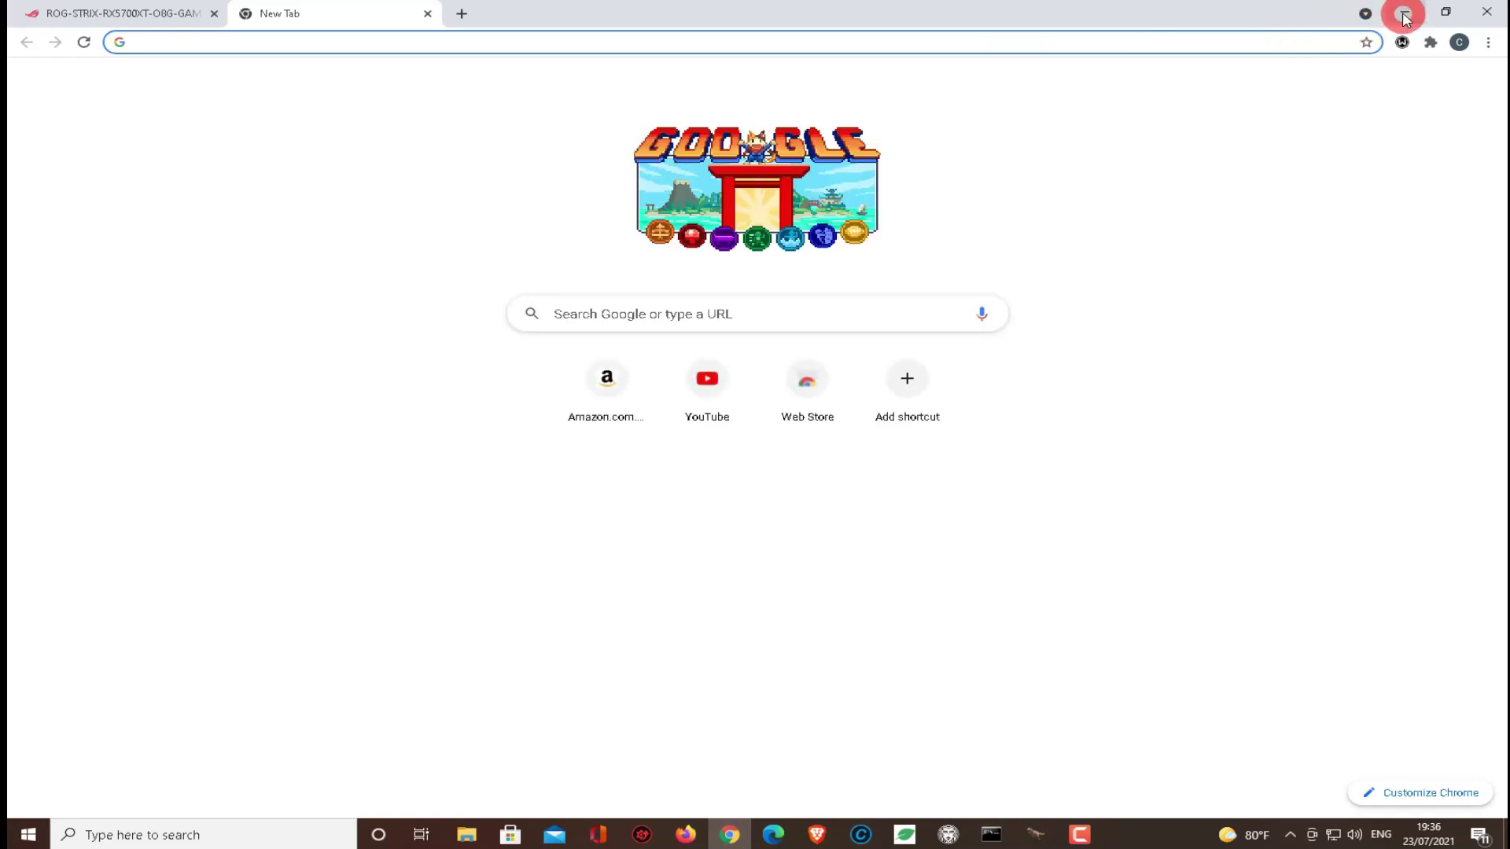
{"action": "left_click", "coordinate": [1405, 12]}
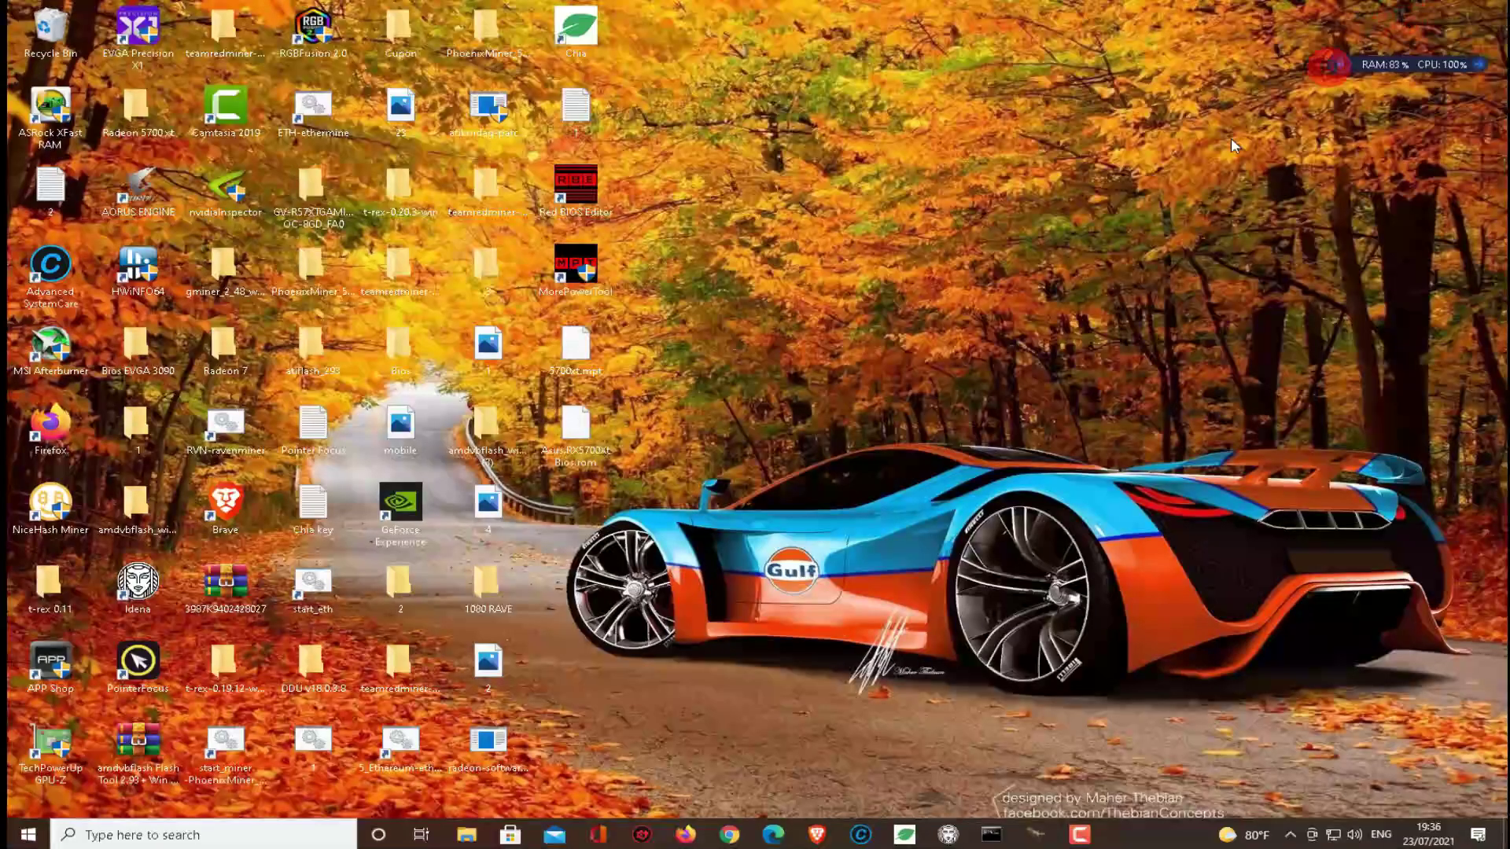
Step: Open the text file 1 on the desktop in Notepad and copy its MEGA download link
{"action": "double_click", "coordinate": [575, 118]}
{"action": "left_click_drag", "start_coordinate": [698, 212], "coordinate": [157, 217]}
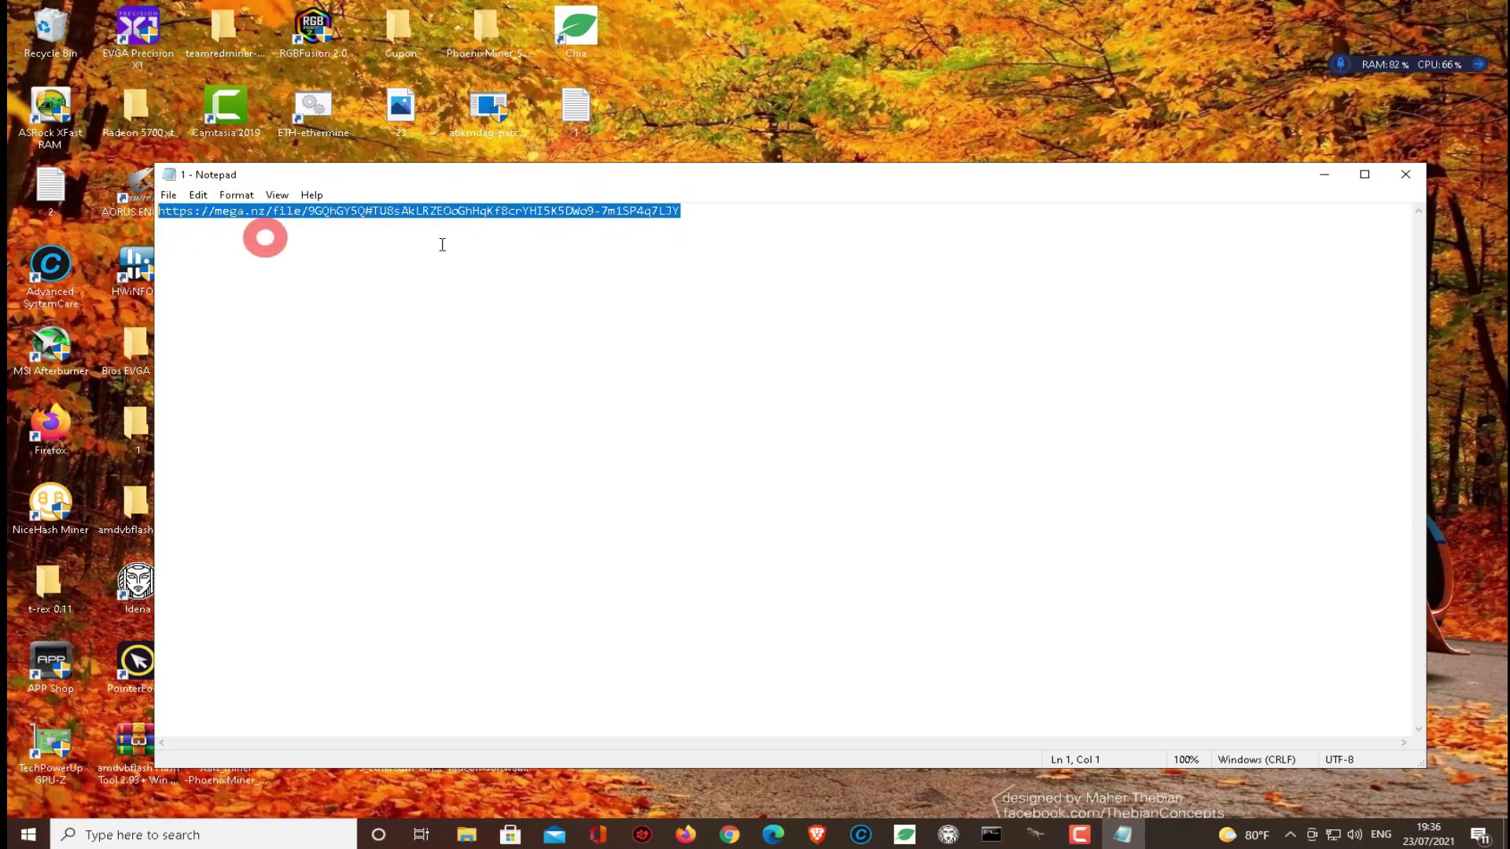
{"action": "right_click", "coordinate": [598, 213]}
{"action": "left_click", "coordinate": [633, 267]}
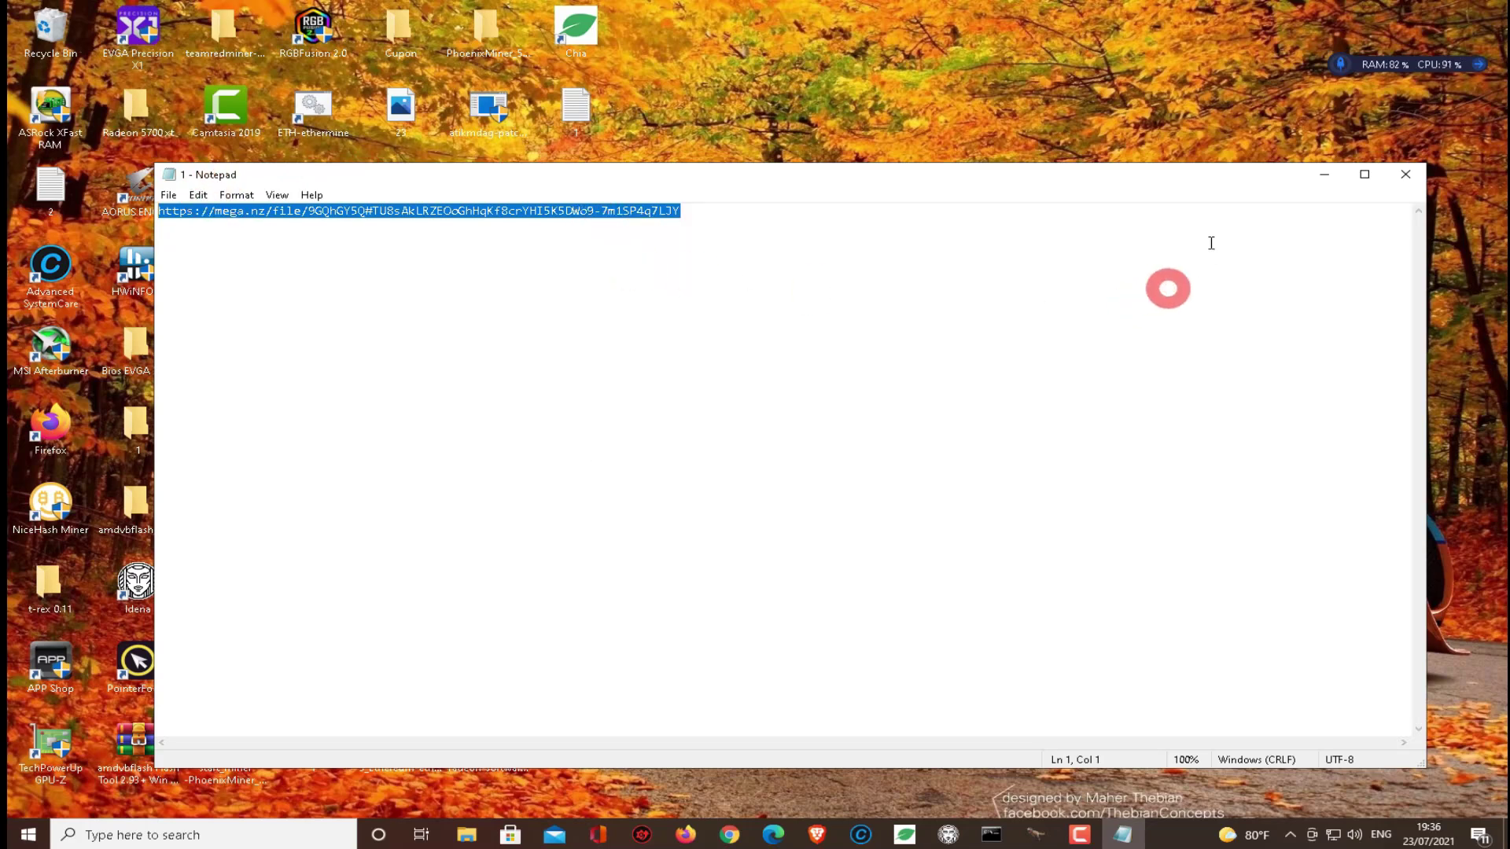
{"action": "left_click", "coordinate": [1324, 173]}
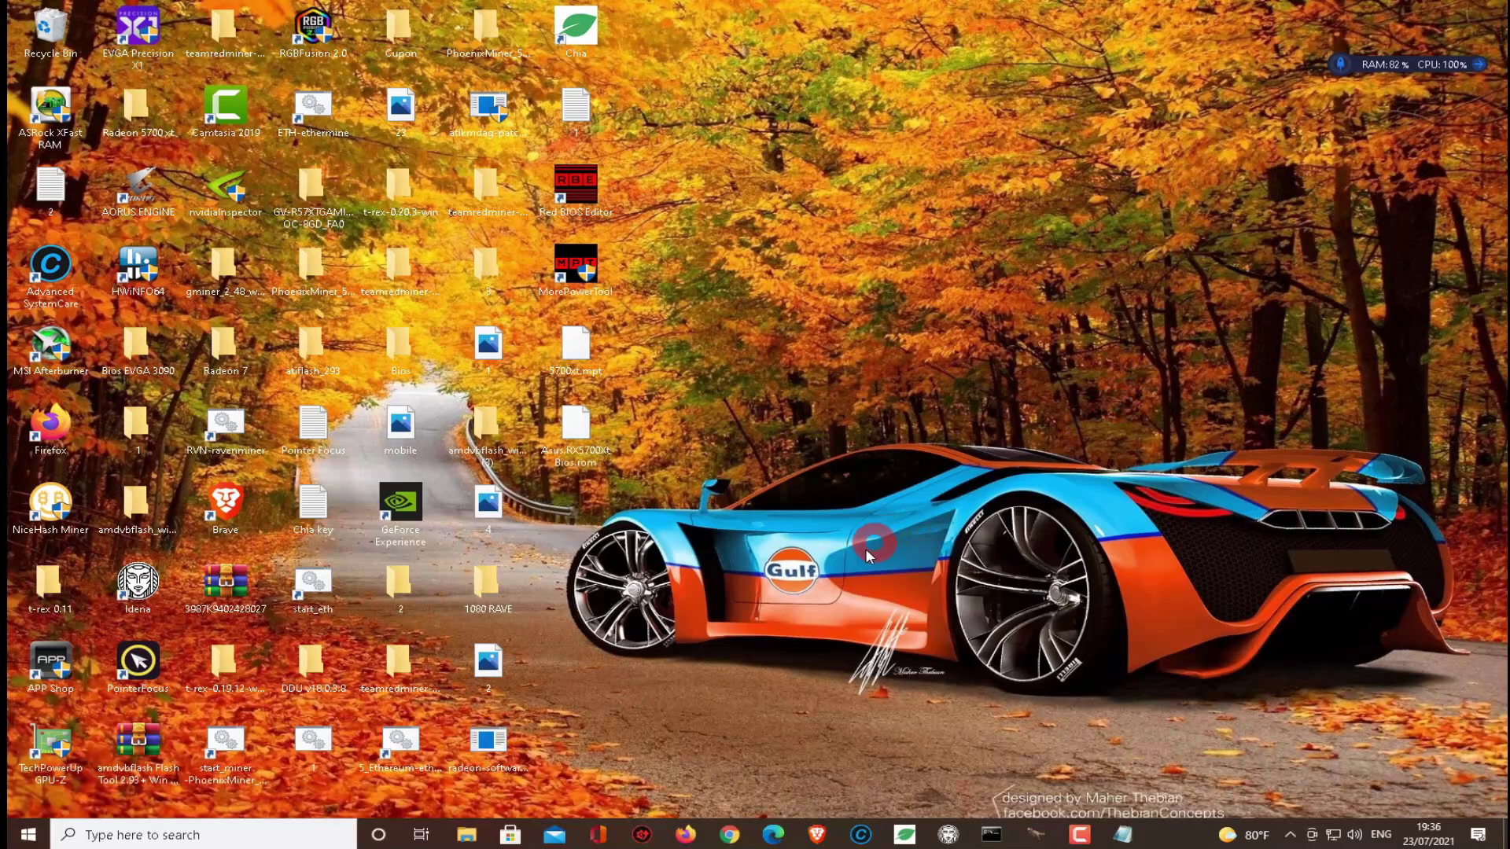
Step: Open the copied MEGA link in Chrome's blank tab and download Radeon™ RX 5700 ROG Strix Bios.rar
{"action": "left_click", "coordinate": [742, 837]}
{"action": "left_click", "coordinate": [234, 50]}
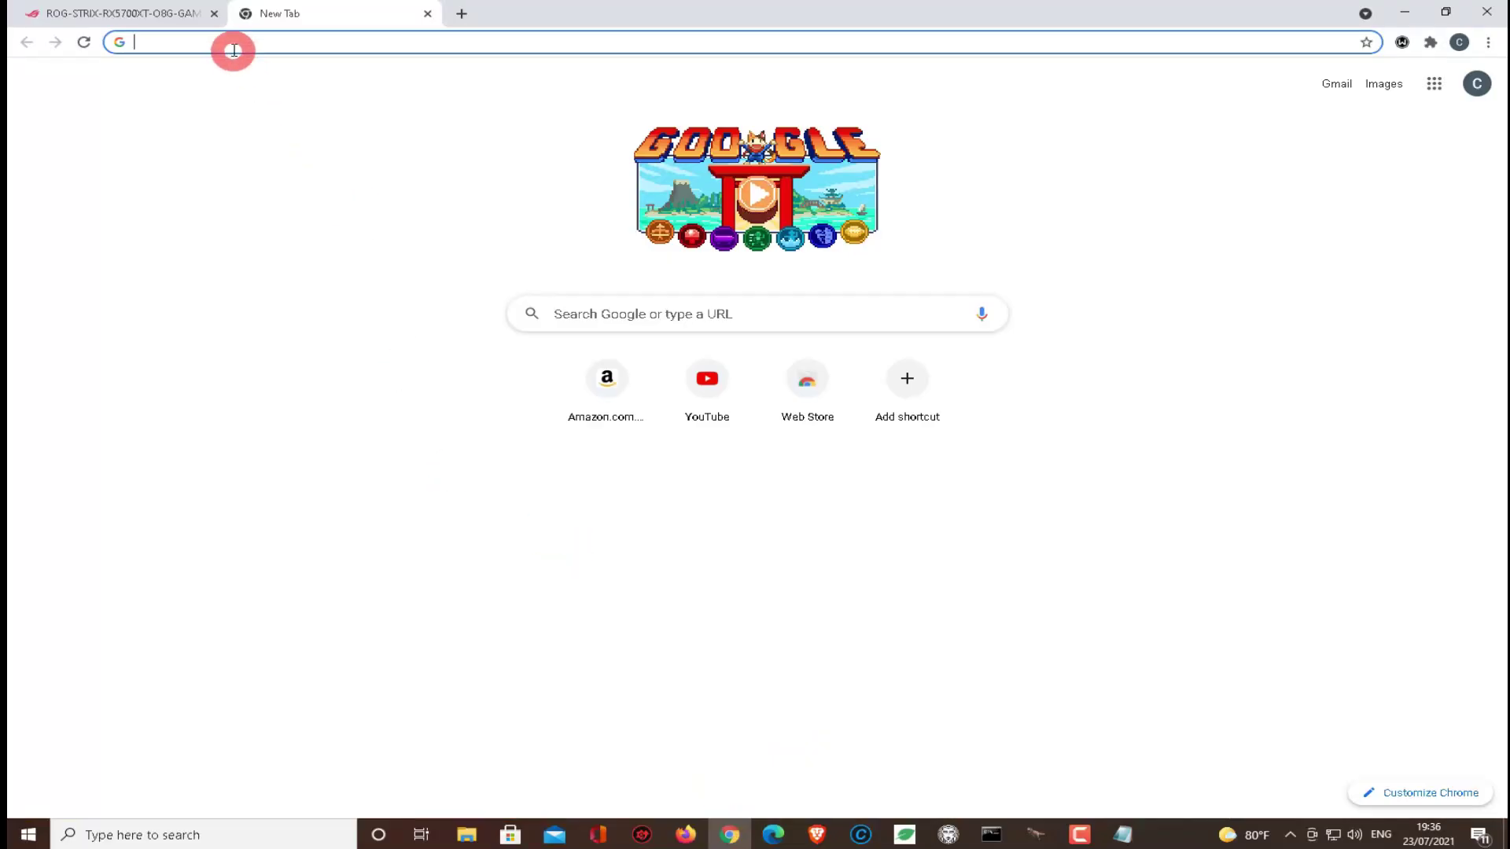
{"action": "right_click", "coordinate": [232, 41]}
{"action": "left_click", "coordinate": [276, 149]}
{"action": "key", "text": "Return"}
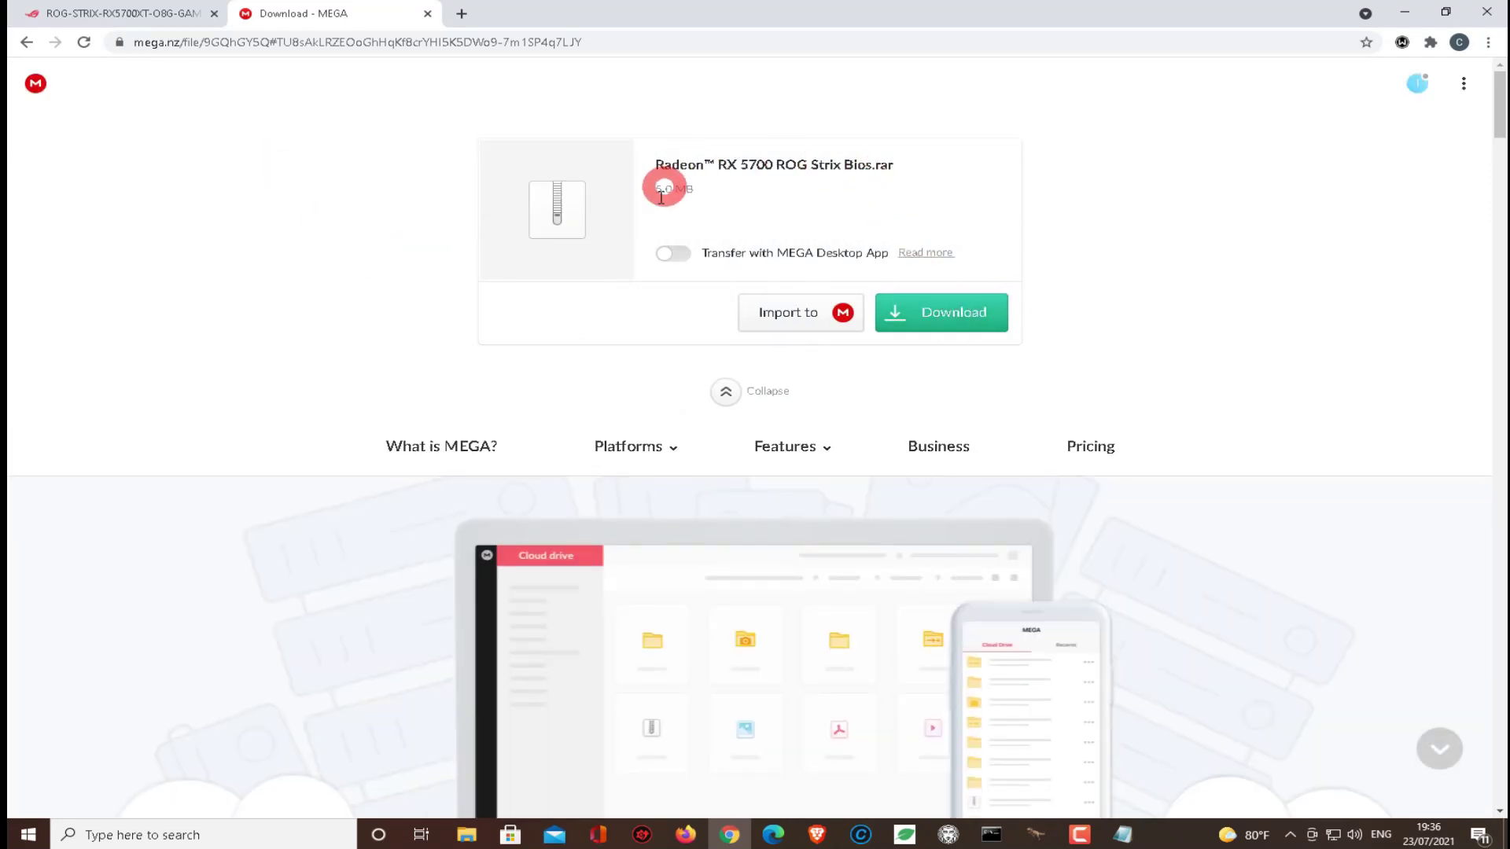
{"action": "left_click", "coordinate": [936, 311]}
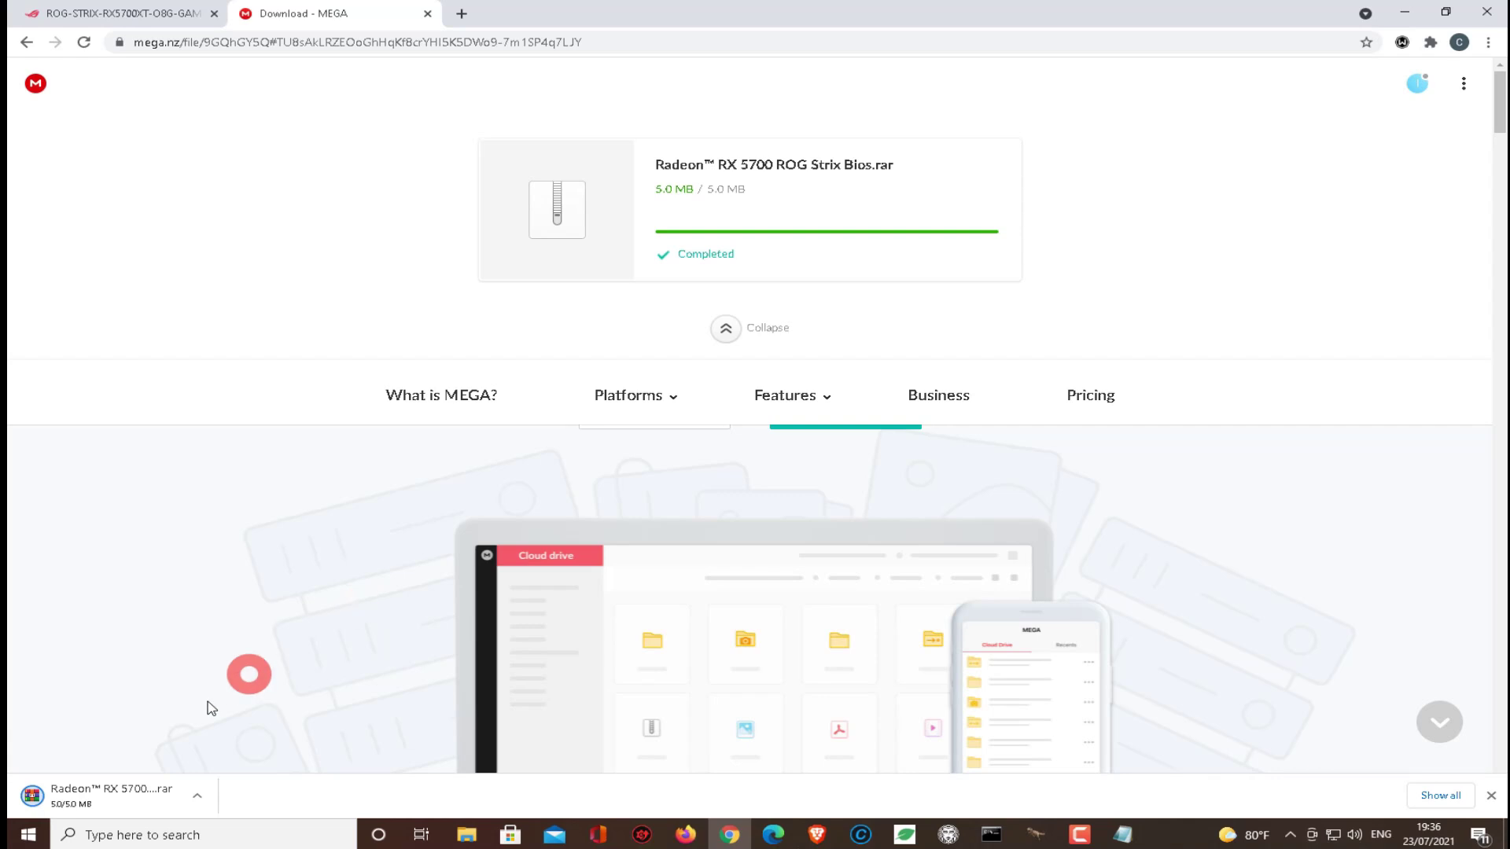
Step: Open the downloaded archive in WinRAR, extract its Radeon™ RX 5700 ROG Strix Bios folder to the desktop, and close the archive
{"action": "left_click", "coordinate": [90, 814]}
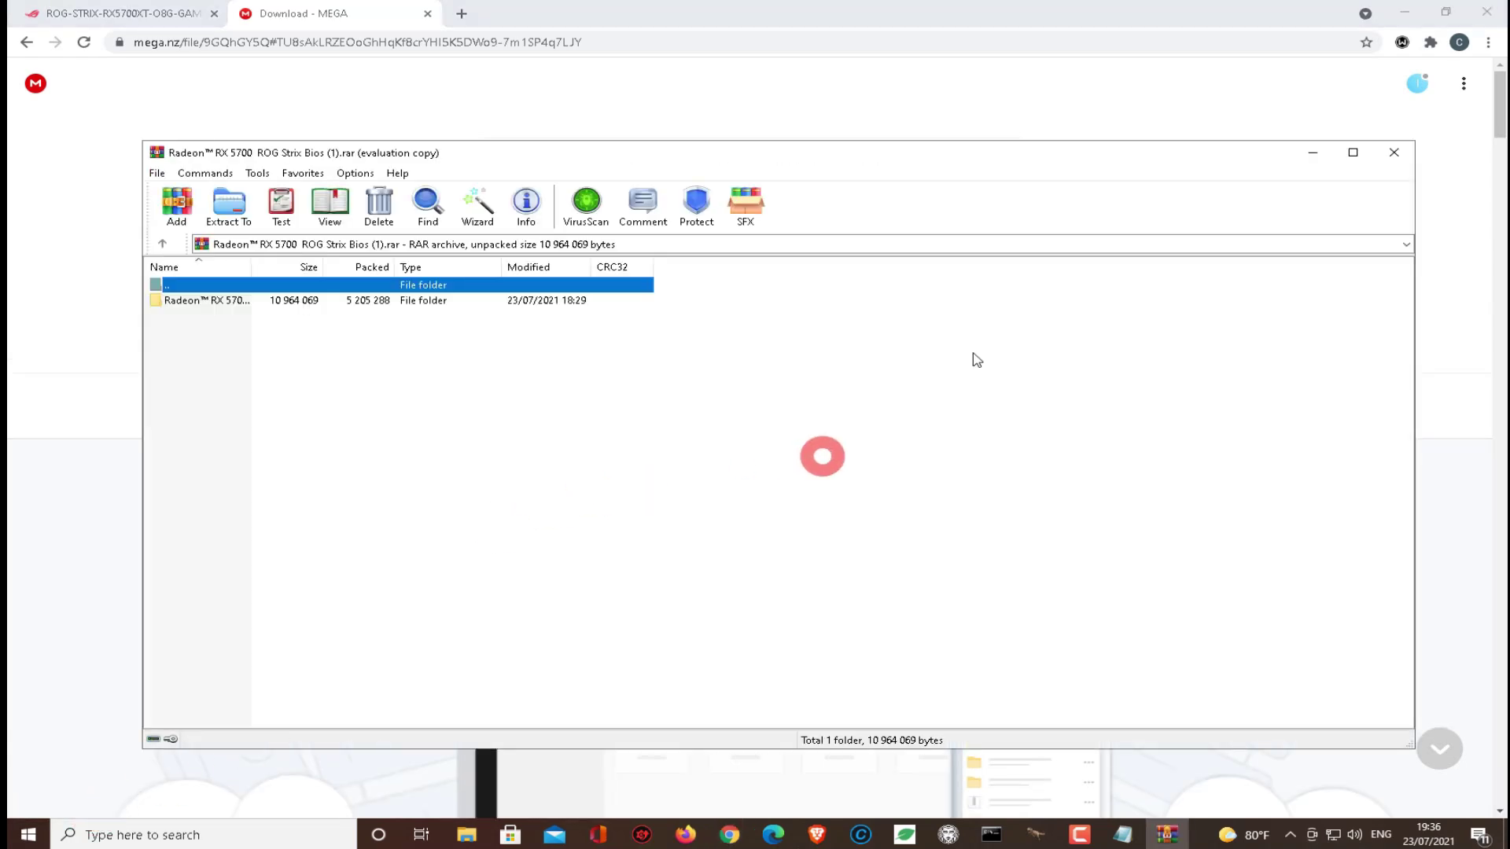
{"action": "left_click", "coordinate": [1395, 11]}
{"action": "left_click", "coordinate": [873, 457]}
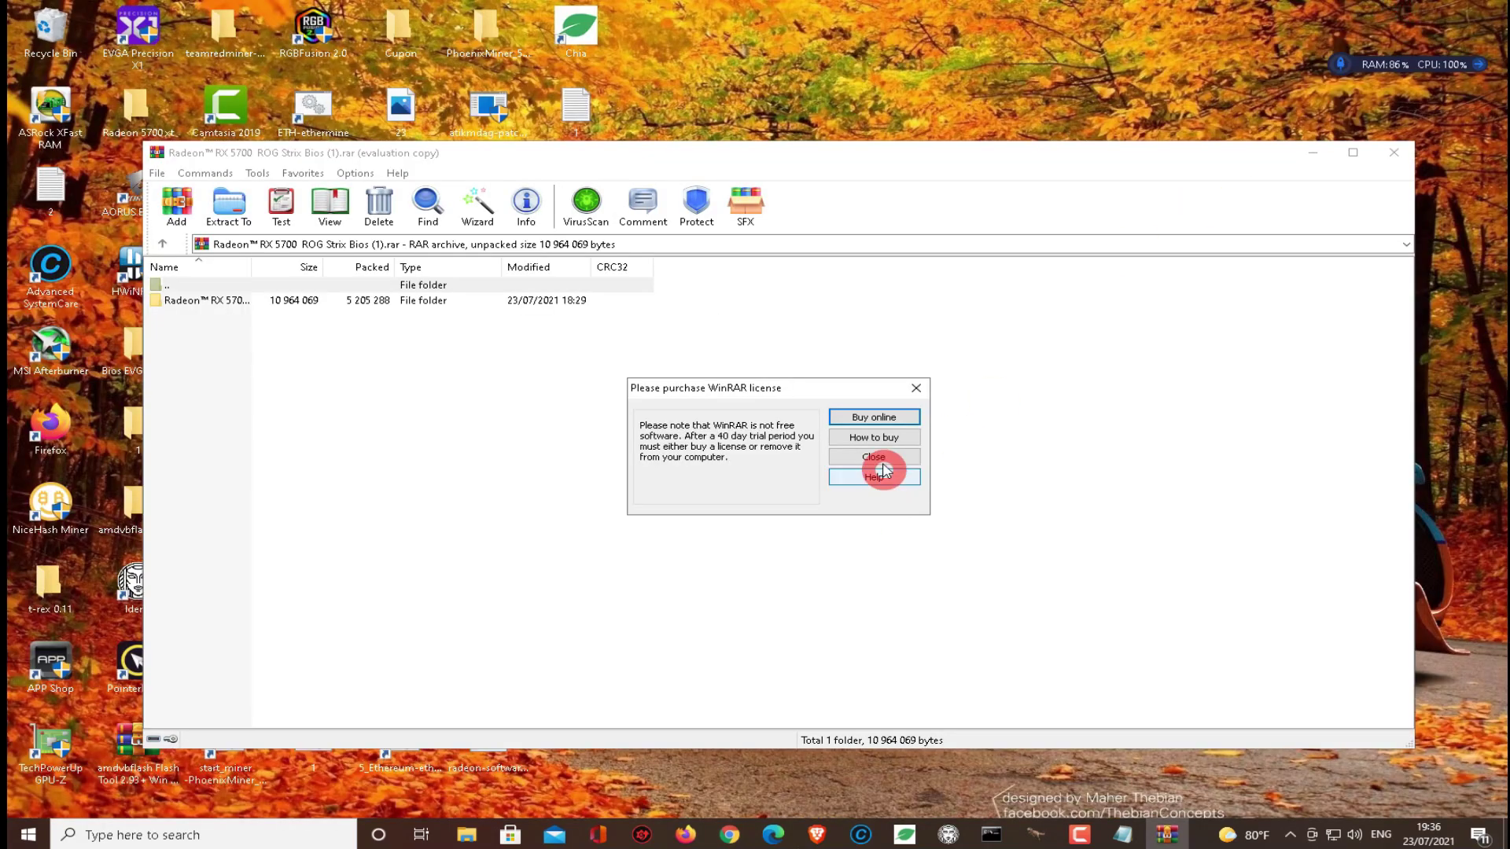
{"action": "left_click_drag", "start_coordinate": [657, 167], "coordinate": [1204, 155]}
{"action": "left_click_drag", "start_coordinate": [751, 297], "coordinate": [626, 502]}
{"action": "left_click", "coordinate": [915, 473]}
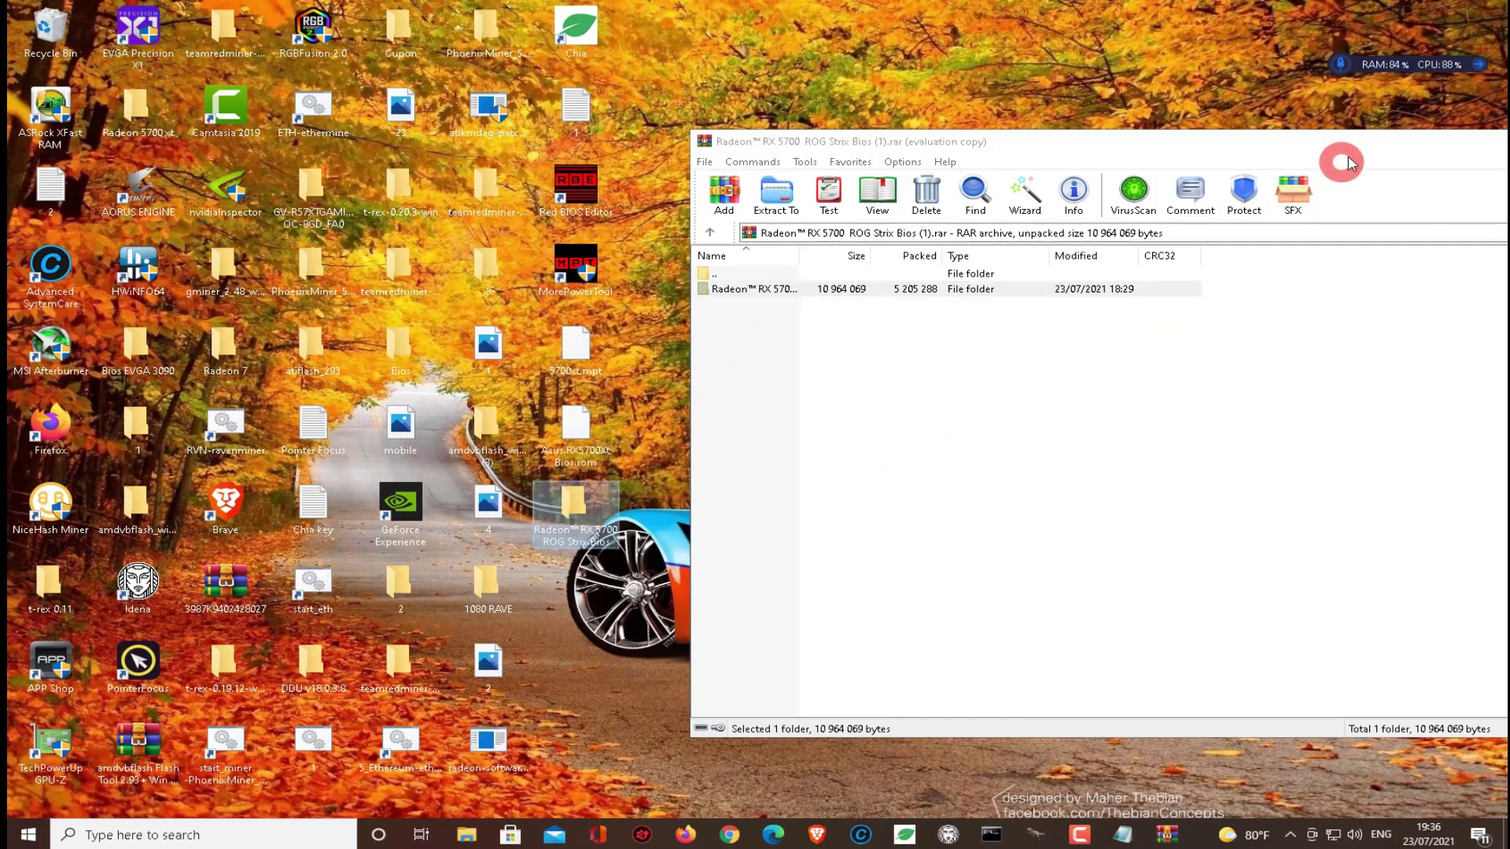
{"action": "left_click", "coordinate": [861, 140]}
{"action": "double_click", "coordinate": [861, 140]}
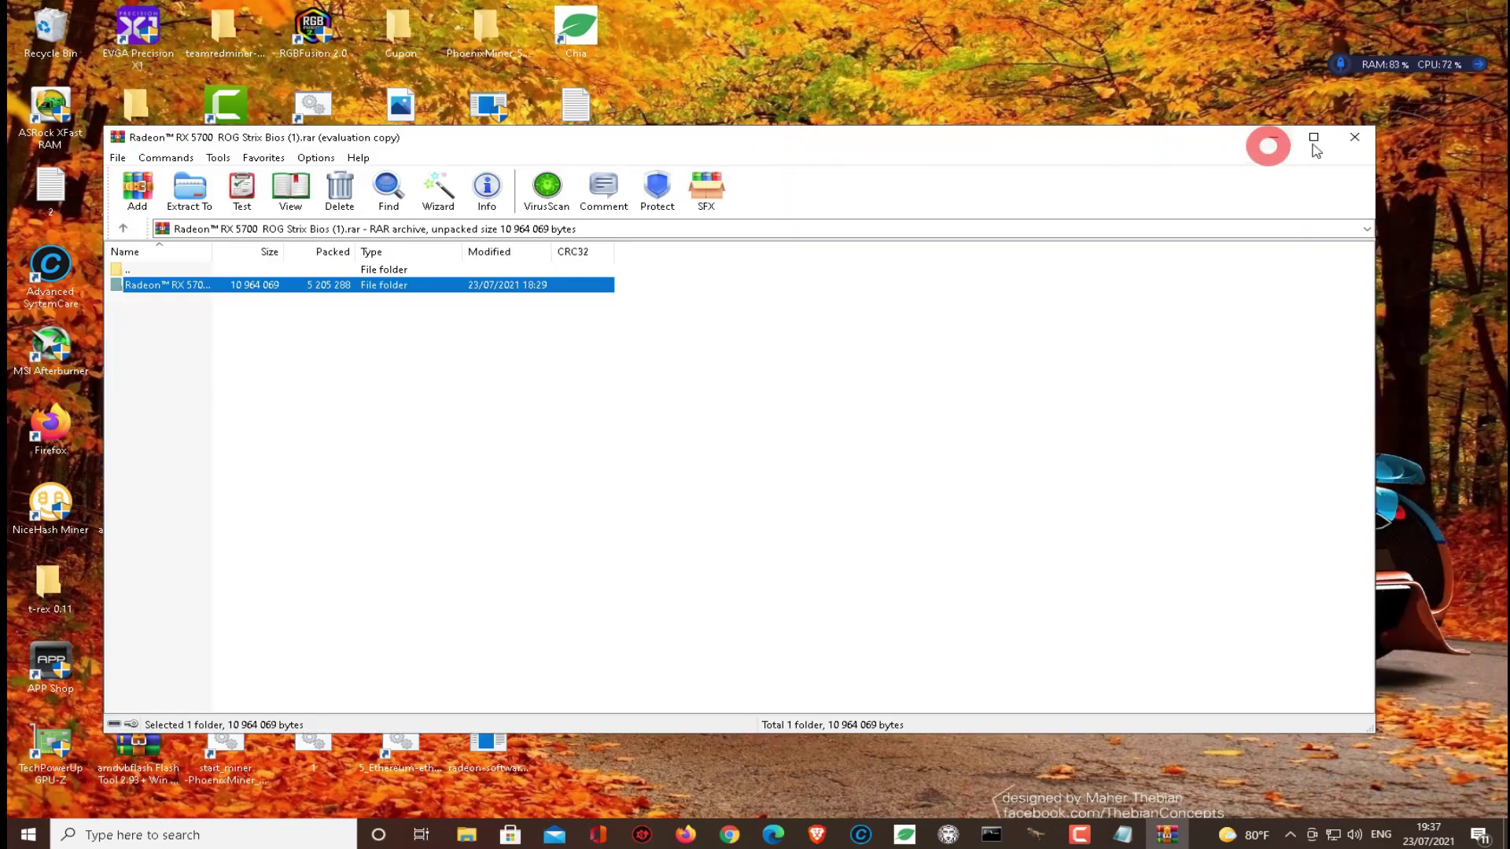
{"action": "left_click", "coordinate": [1354, 141]}
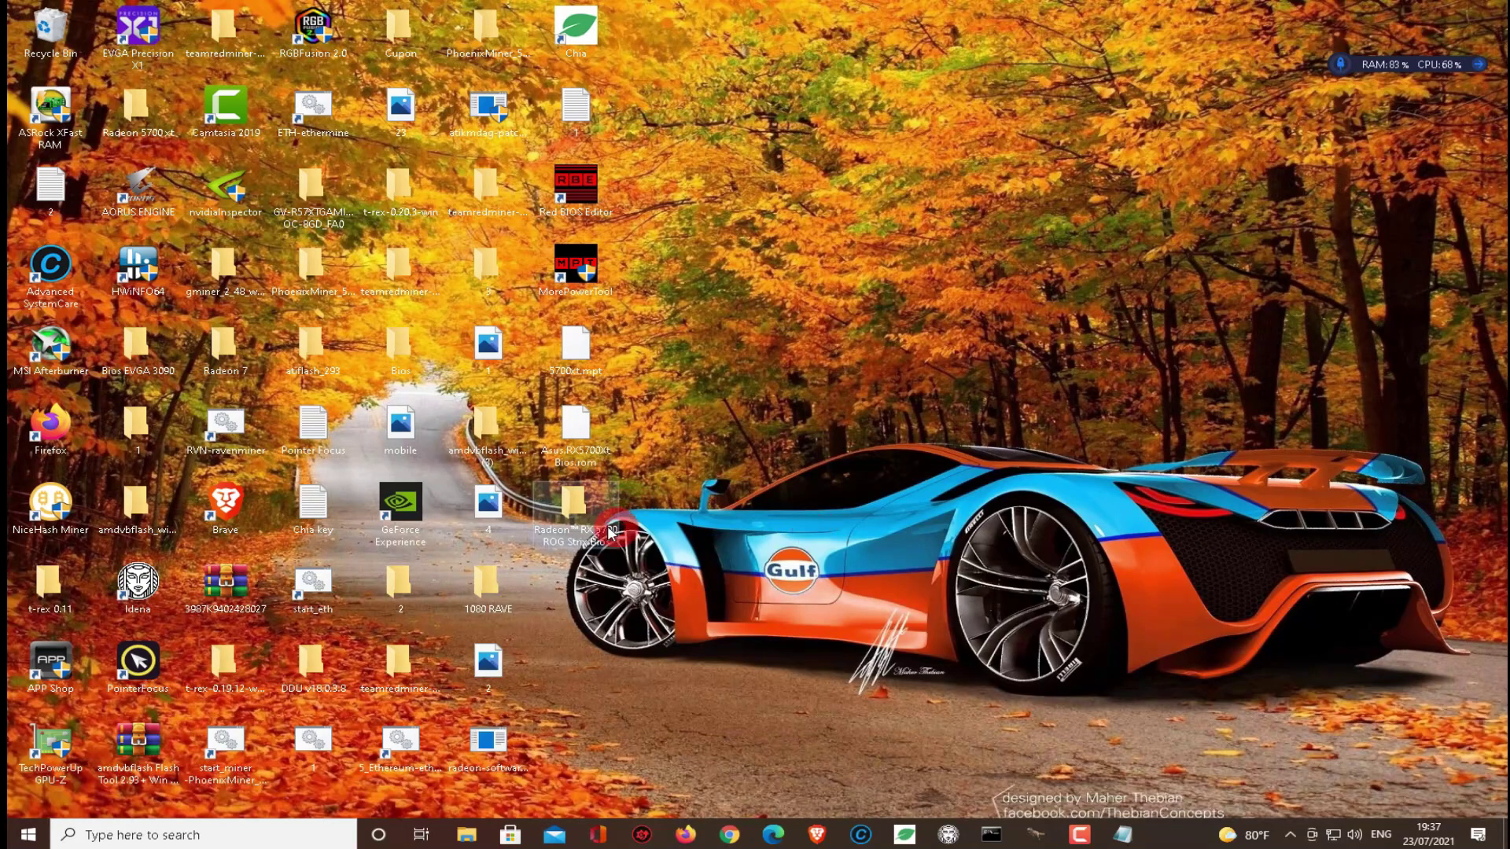
Step: Open the extracted folder on the desktop and examine its Bios and PhoenixMiner_5.5c_Windows subfolders
{"action": "double_click", "coordinate": [568, 516]}
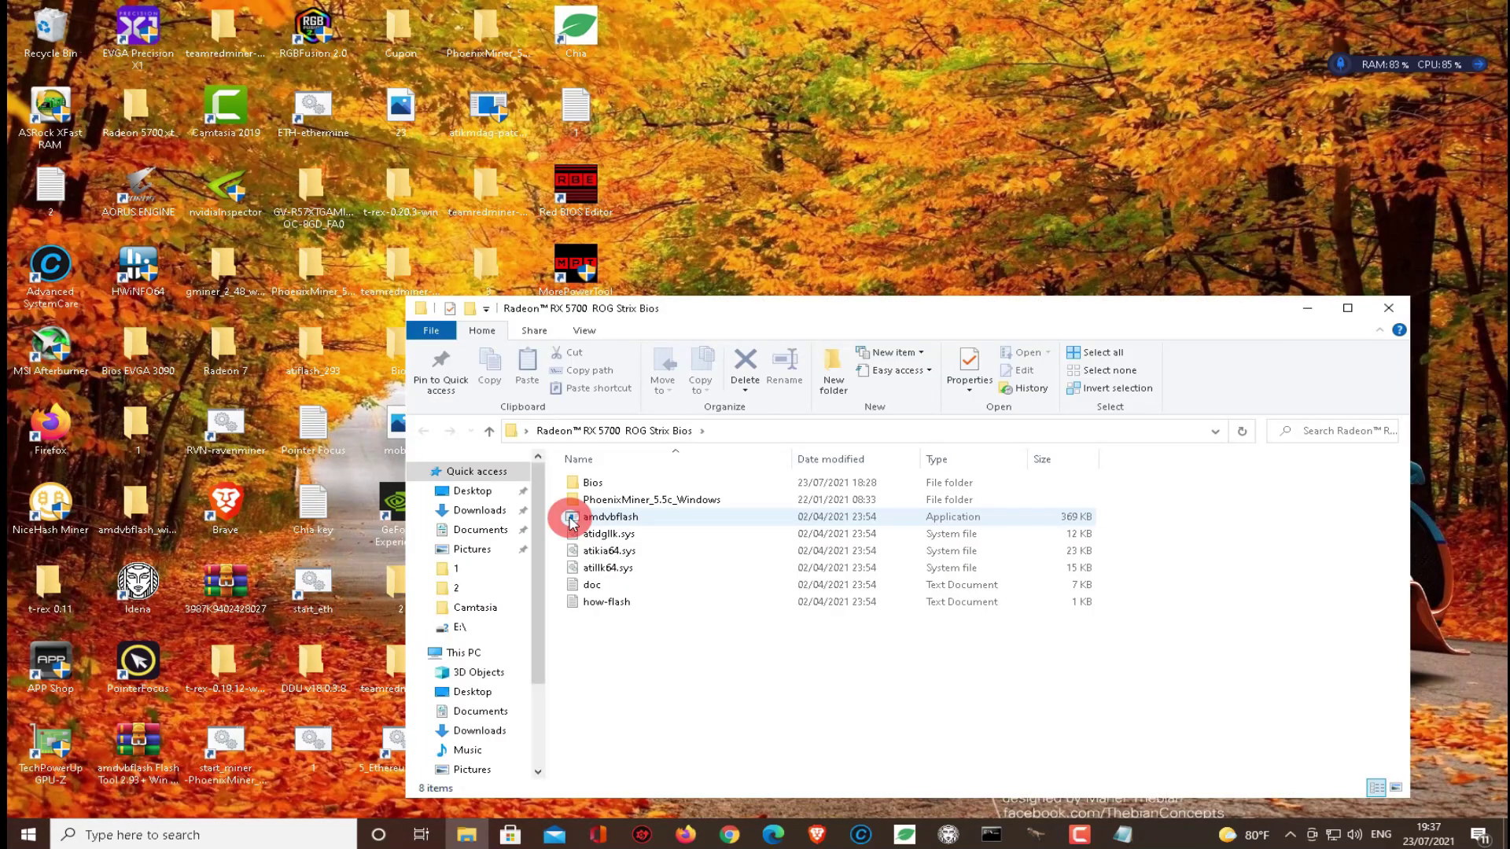
{"action": "left_click_drag", "start_coordinate": [836, 281], "coordinate": [842, 140]}
{"action": "left_click", "coordinate": [668, 319]}
{"action": "double_click", "coordinate": [669, 319]}
{"action": "left_click_drag", "start_coordinate": [707, 376], "coordinate": [753, 323]}
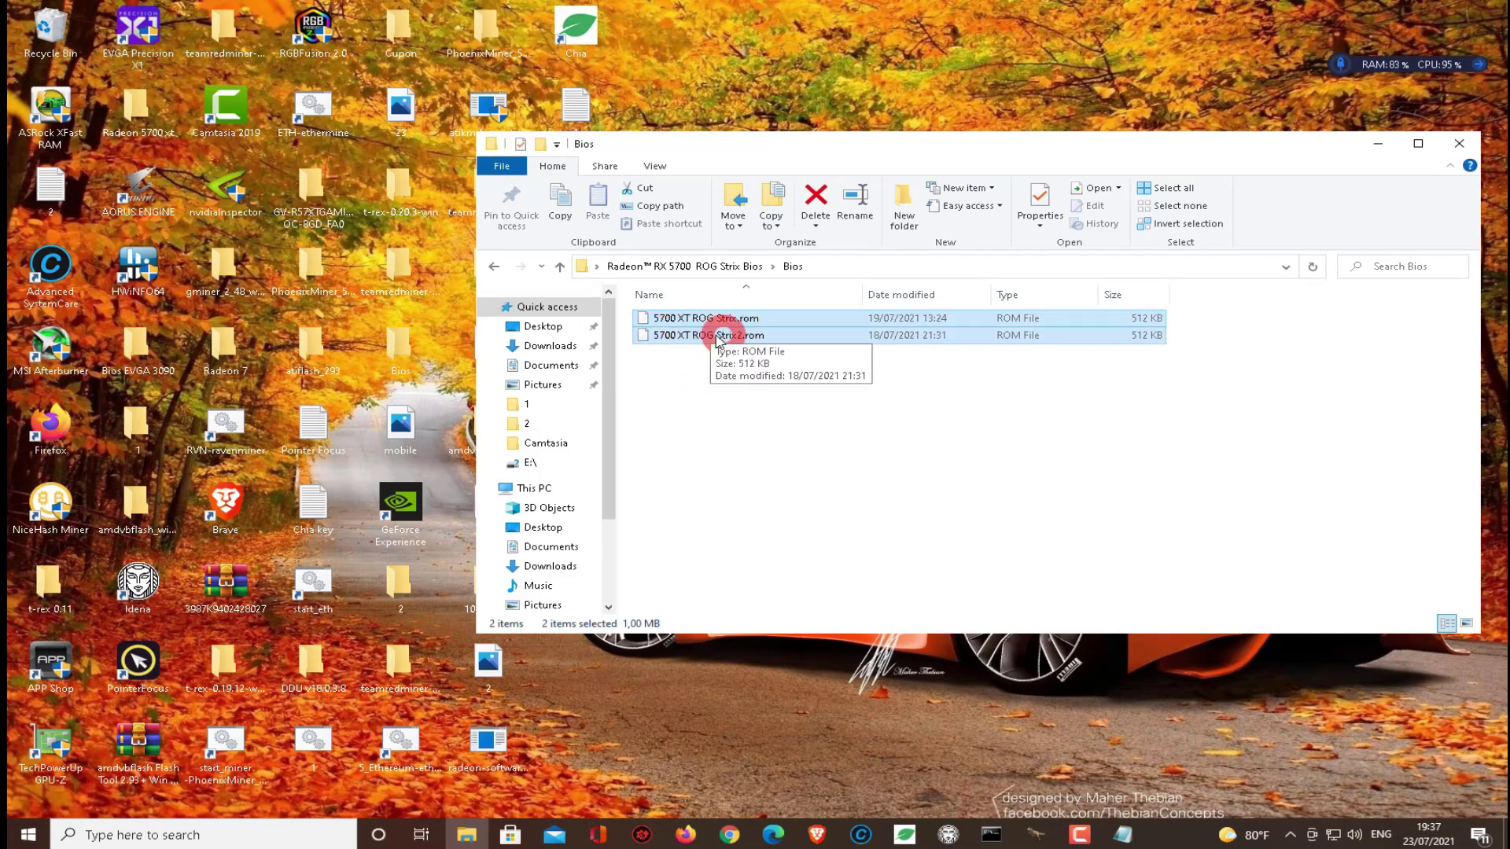
{"action": "left_click", "coordinate": [719, 398]}
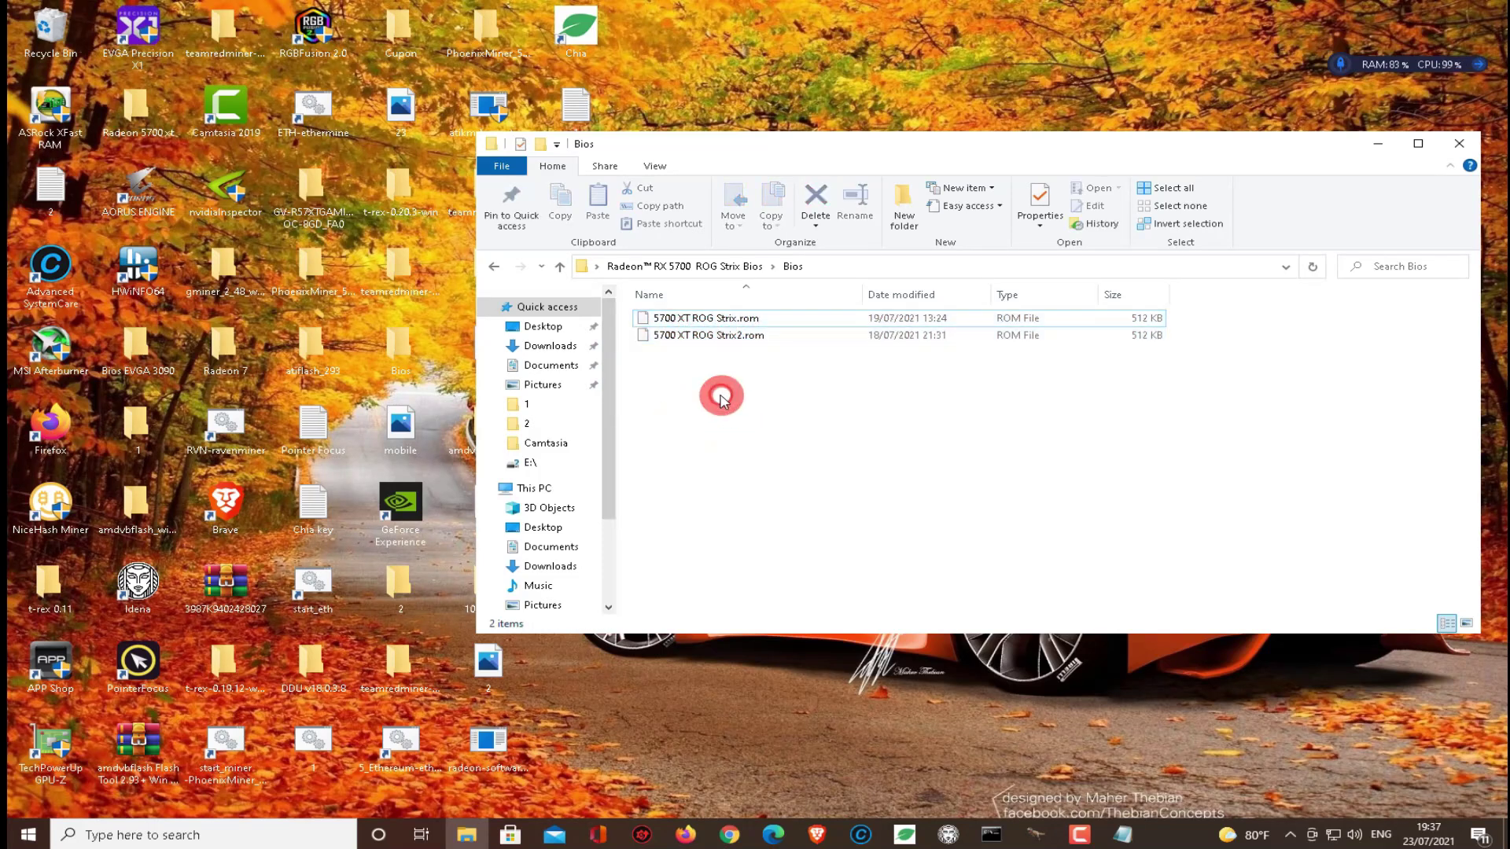
{"action": "left_click", "coordinate": [496, 269]}
{"action": "double_click", "coordinate": [689, 338]}
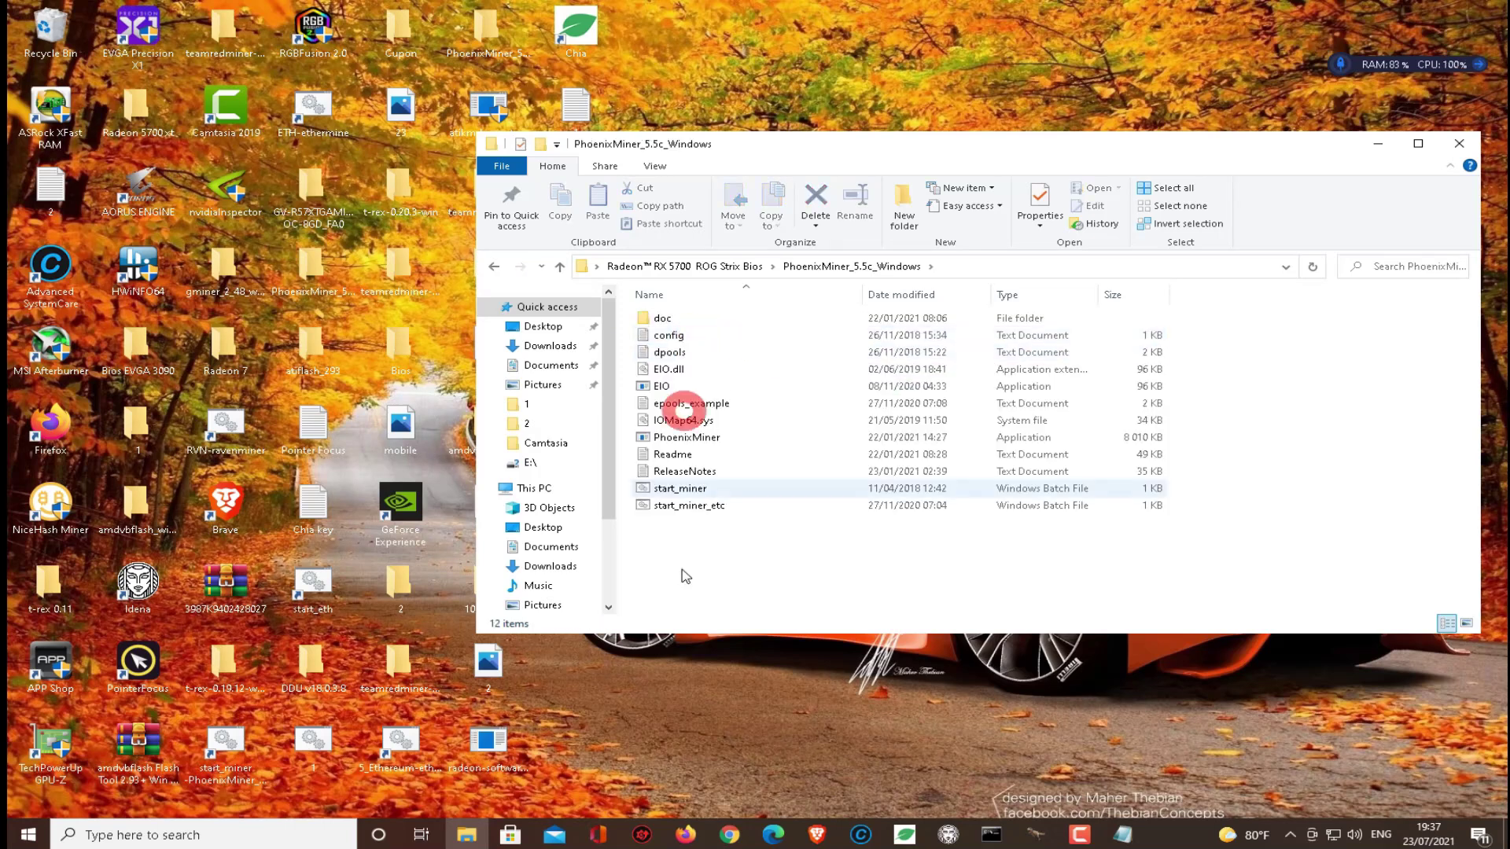
{"action": "left_click", "coordinate": [495, 267]}
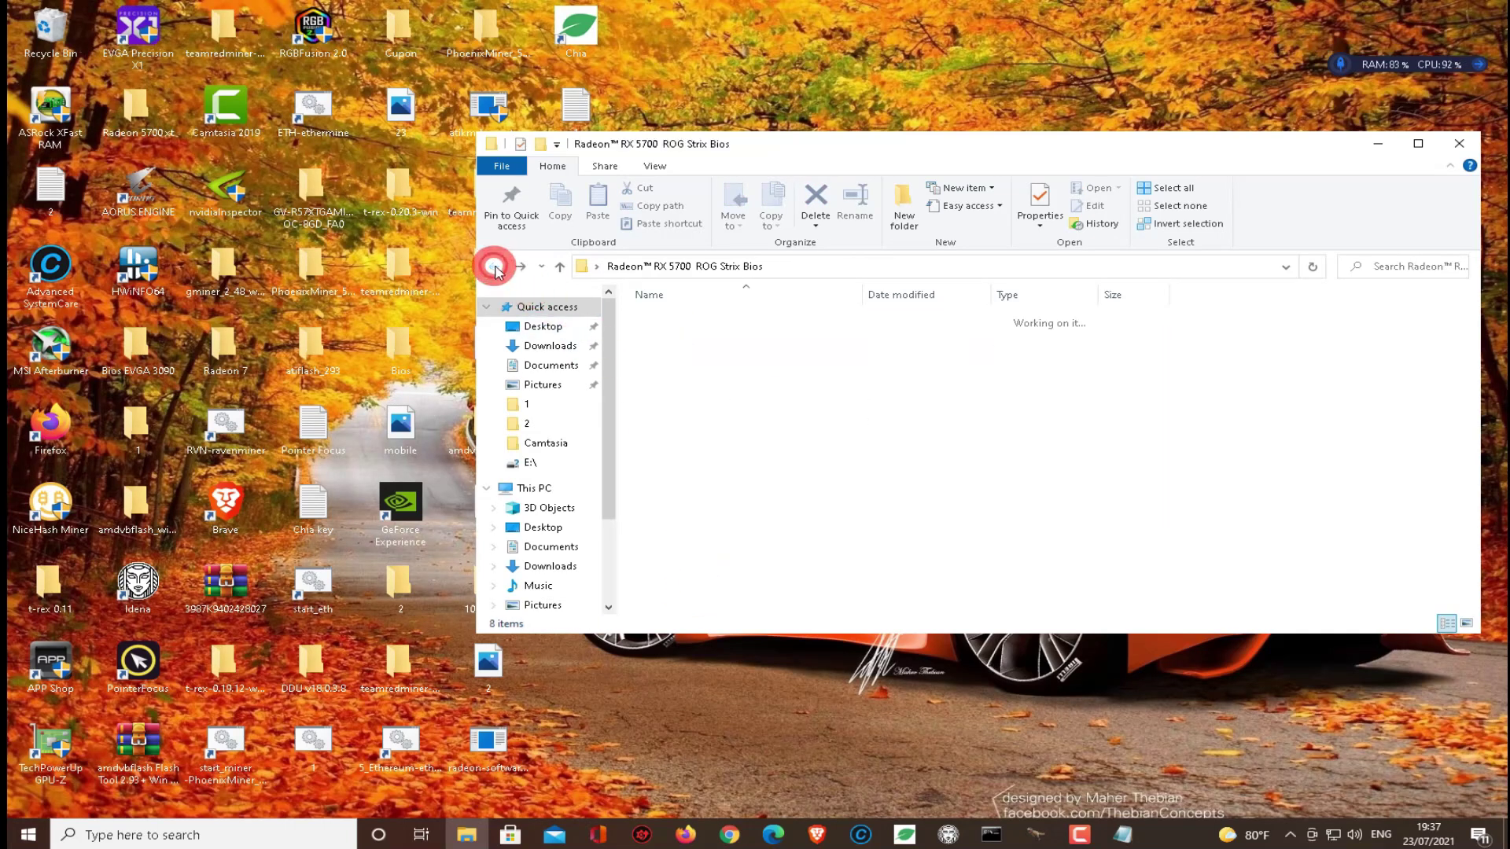
{"action": "left_click", "coordinate": [680, 484]}
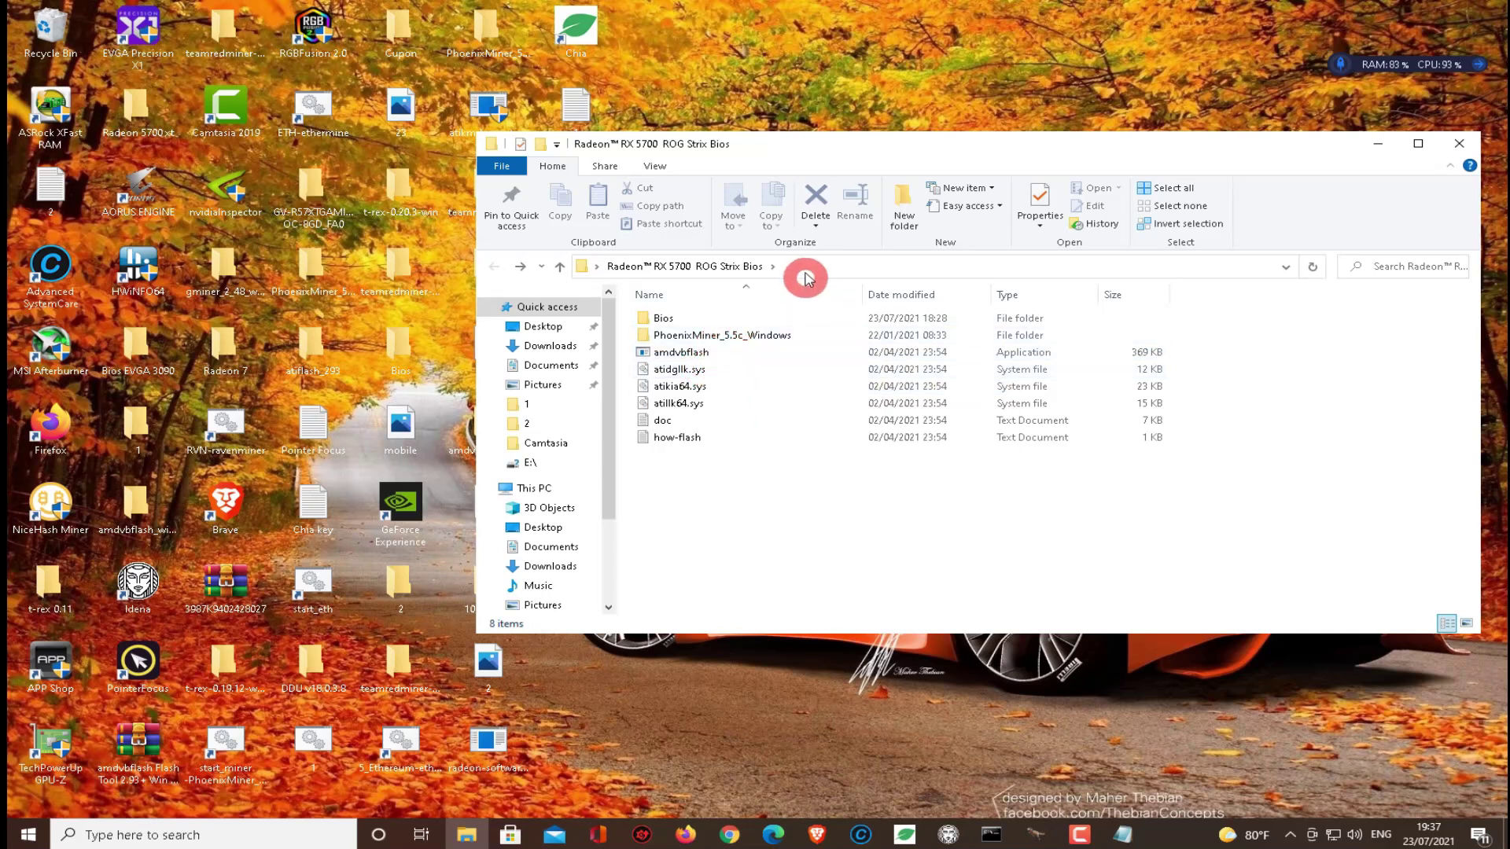
Step: Find CMD through Windows search and open Command Prompt as administrator, placing it so the package folder window stays accessible
{"action": "left_click", "coordinate": [158, 838]}
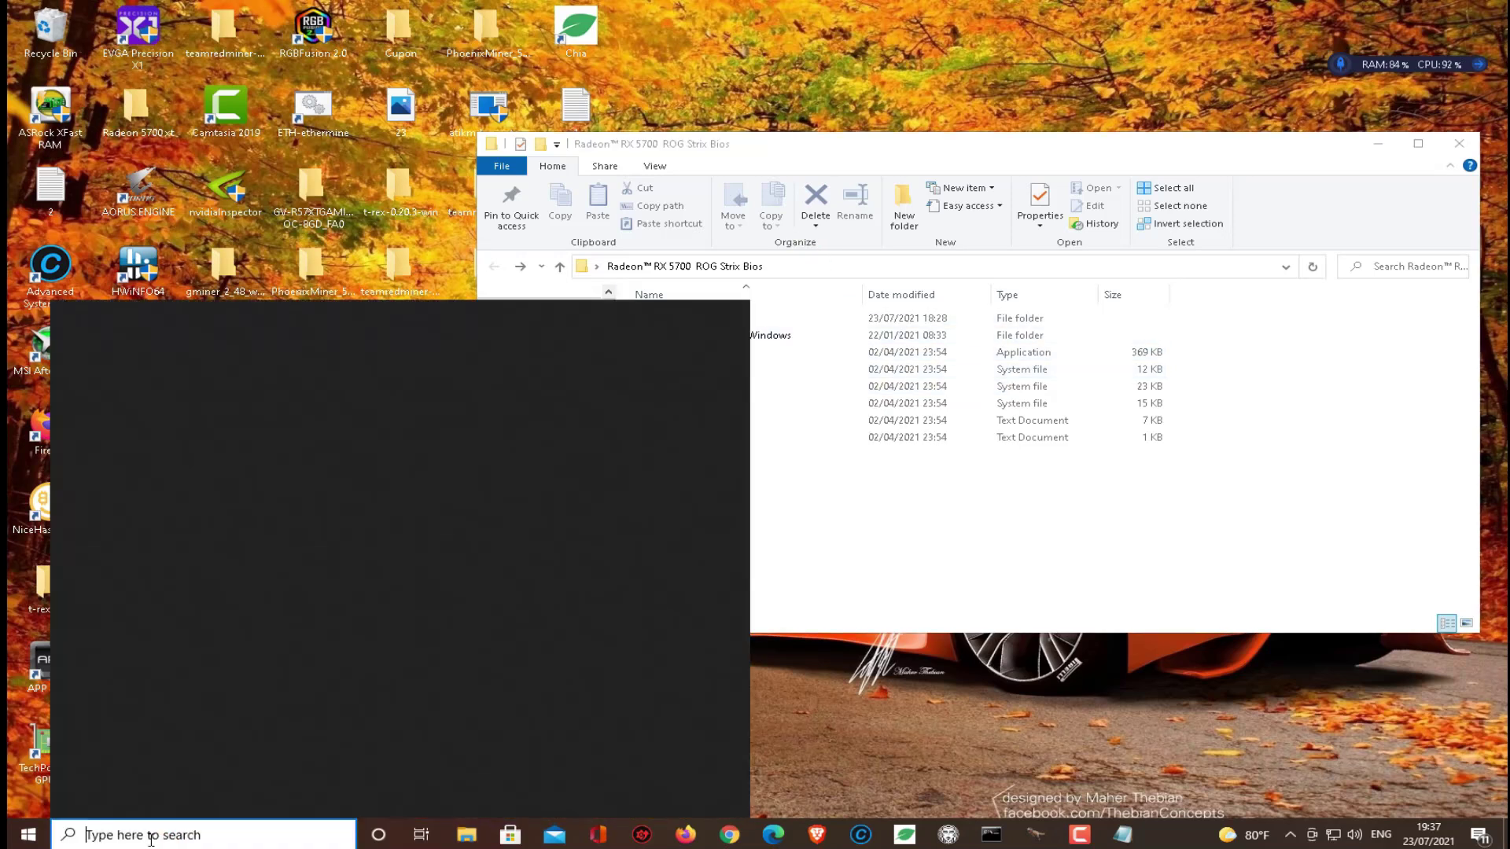
{"action": "type", "text": "CMD"}
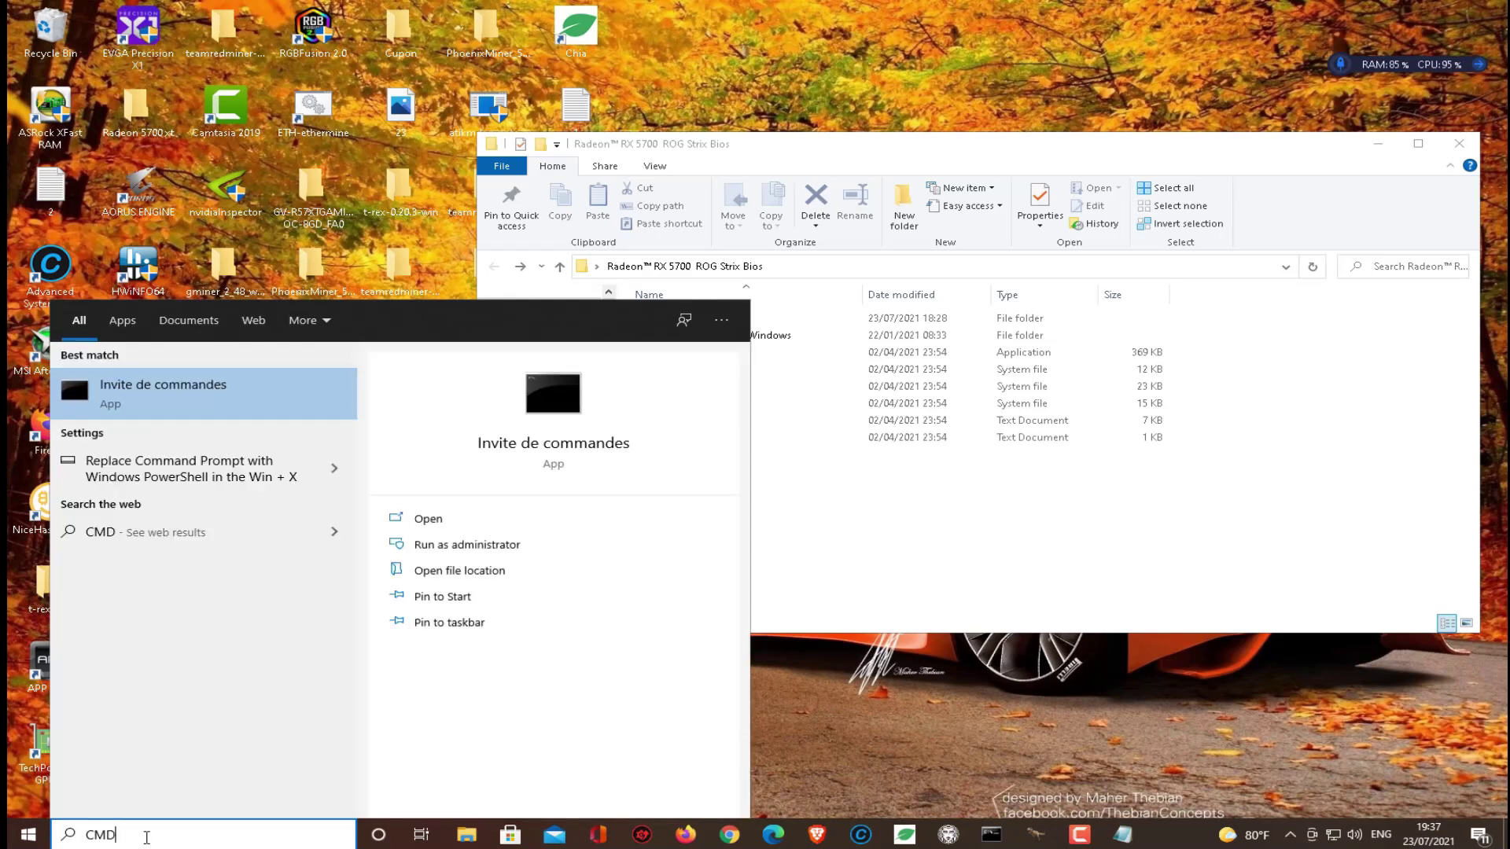
{"action": "right_click", "coordinate": [175, 404]}
{"action": "left_click", "coordinate": [198, 418]}
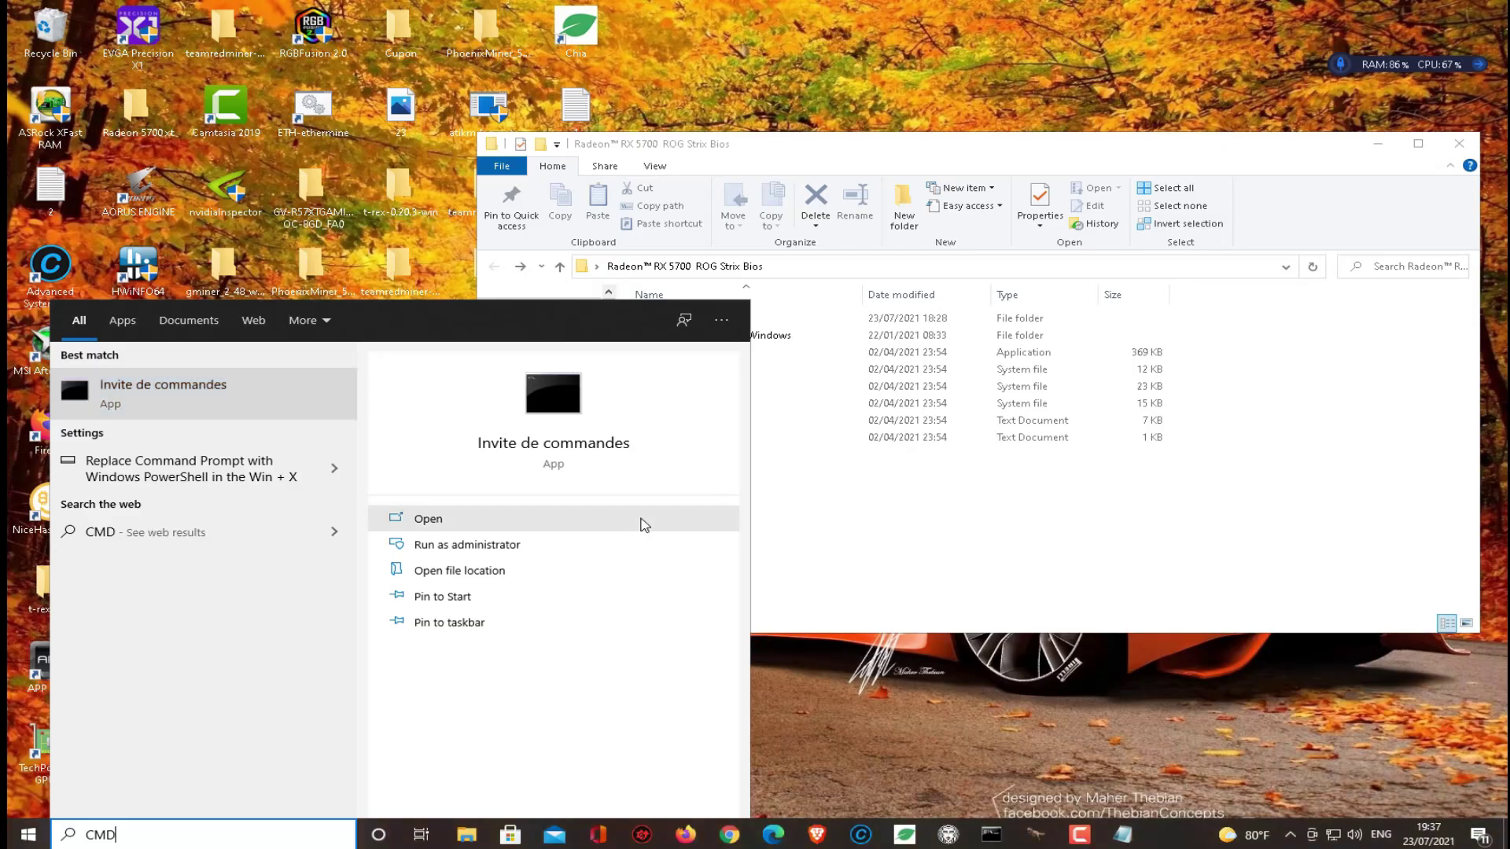
{"action": "left_click_drag", "start_coordinate": [776, 161], "coordinate": [687, 358]}
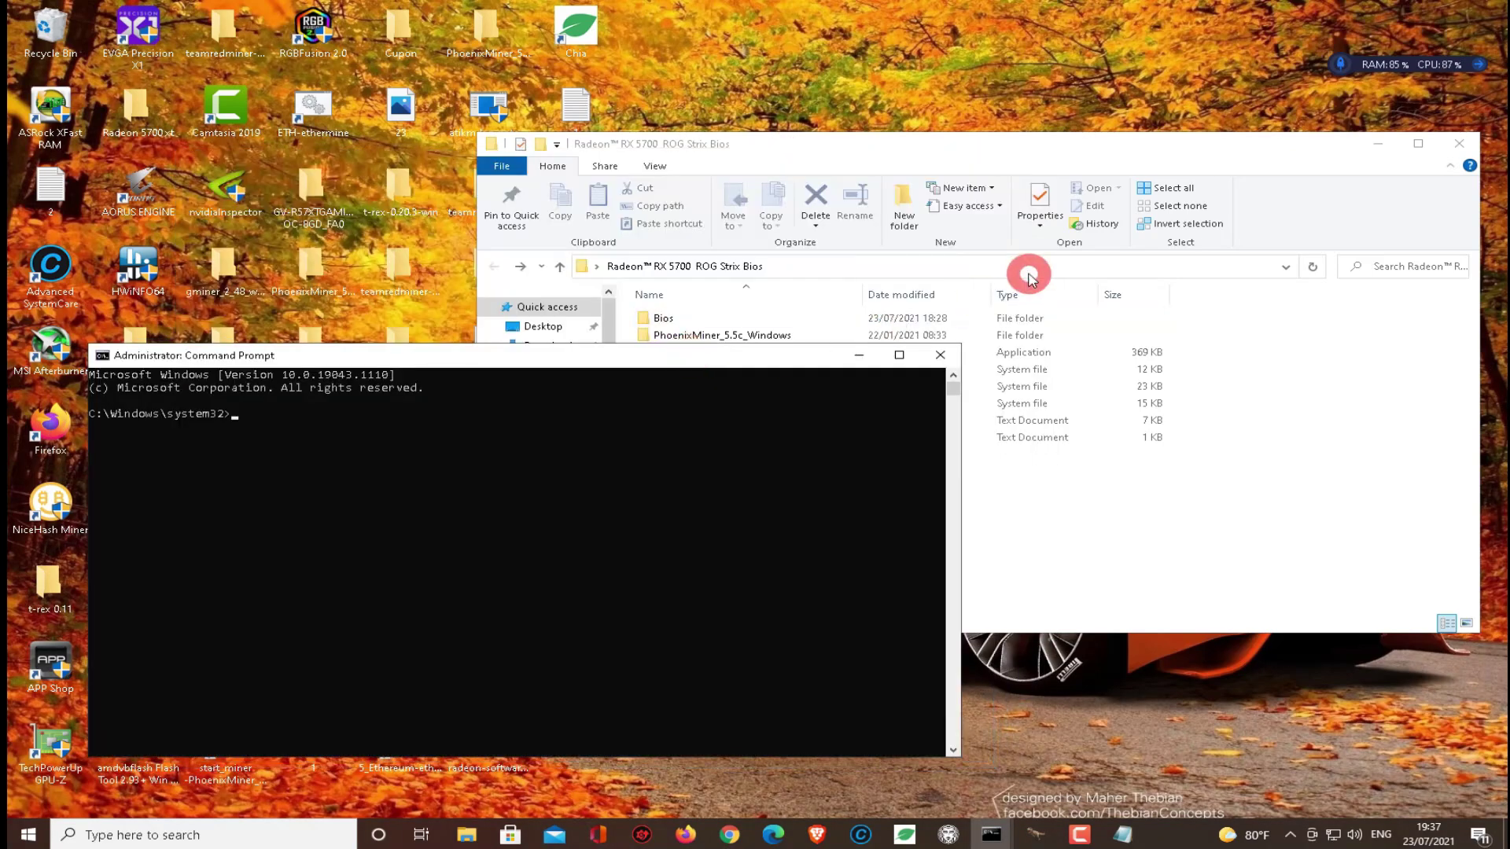
Step: Copy the full path of the Radeon™ RX 5700 ROG Strix Bios folder from File Explorer
{"action": "left_click", "coordinate": [1022, 148]}
{"action": "left_click", "coordinate": [855, 267]}
{"action": "key", "text": "super+c"}
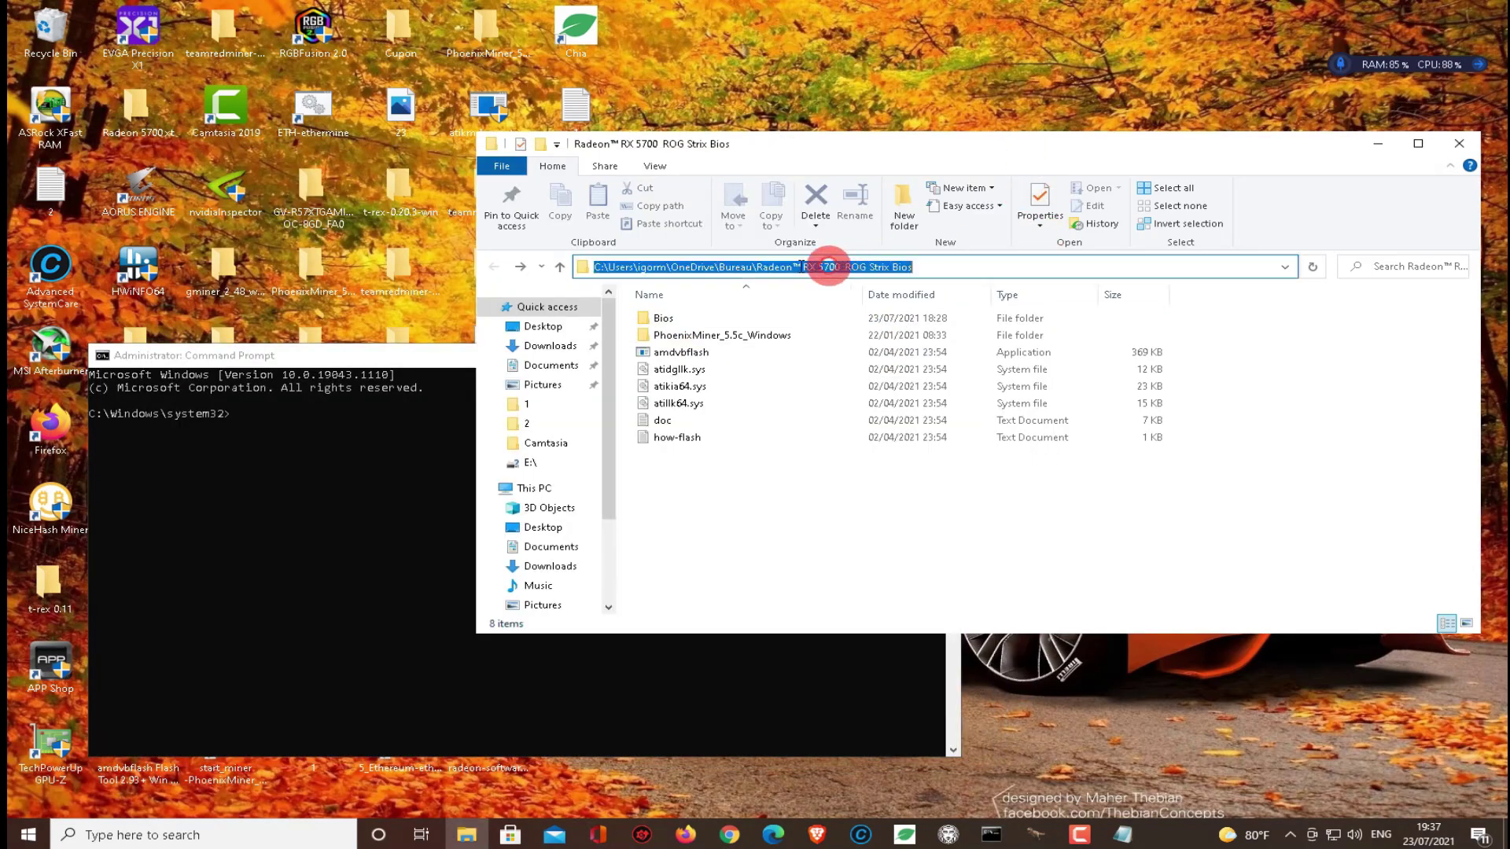
{"action": "right_click", "coordinate": [817, 266]}
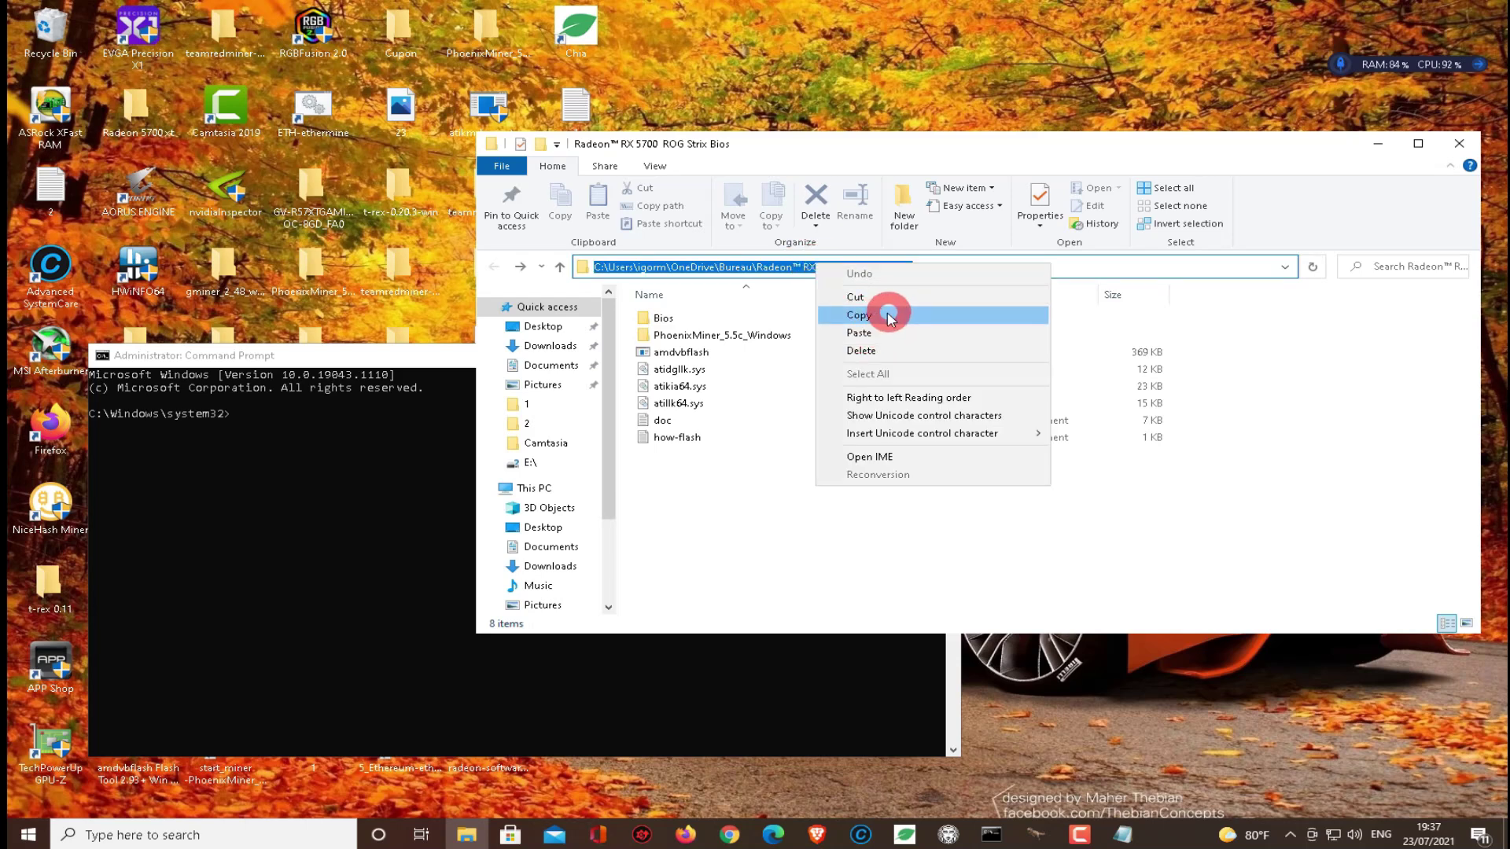
{"action": "left_click", "coordinate": [882, 315]}
Step: Try to switch Command Prompt to the package folder with the pasted path alone and with a CD: prefix
{"action": "left_click", "coordinate": [438, 362]}
{"action": "left_click", "coordinate": [371, 426]}
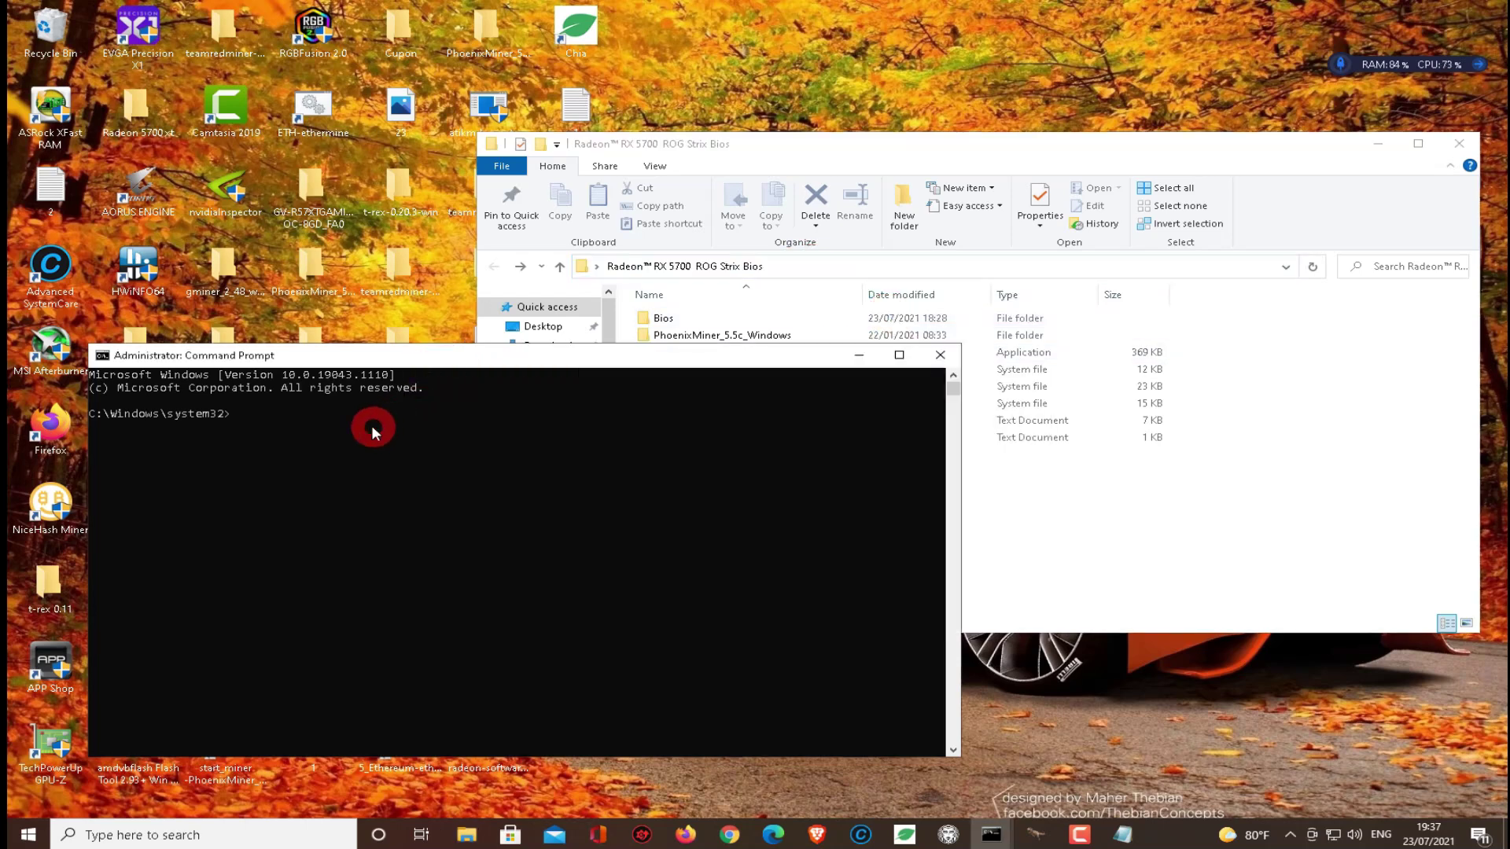
{"action": "right_click", "coordinate": [365, 414]}
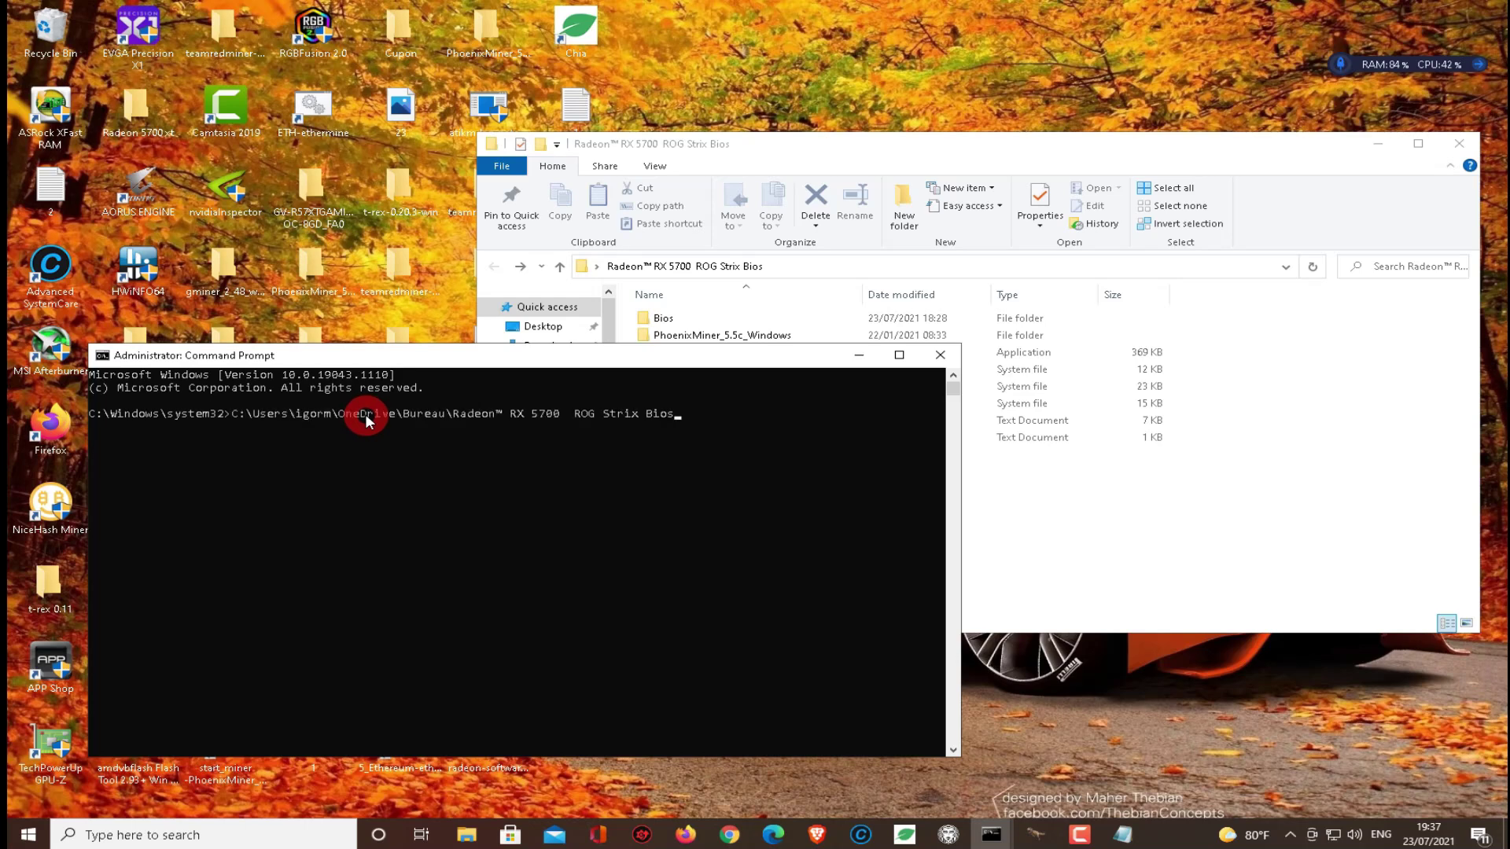
{"action": "key", "text": "Return"}
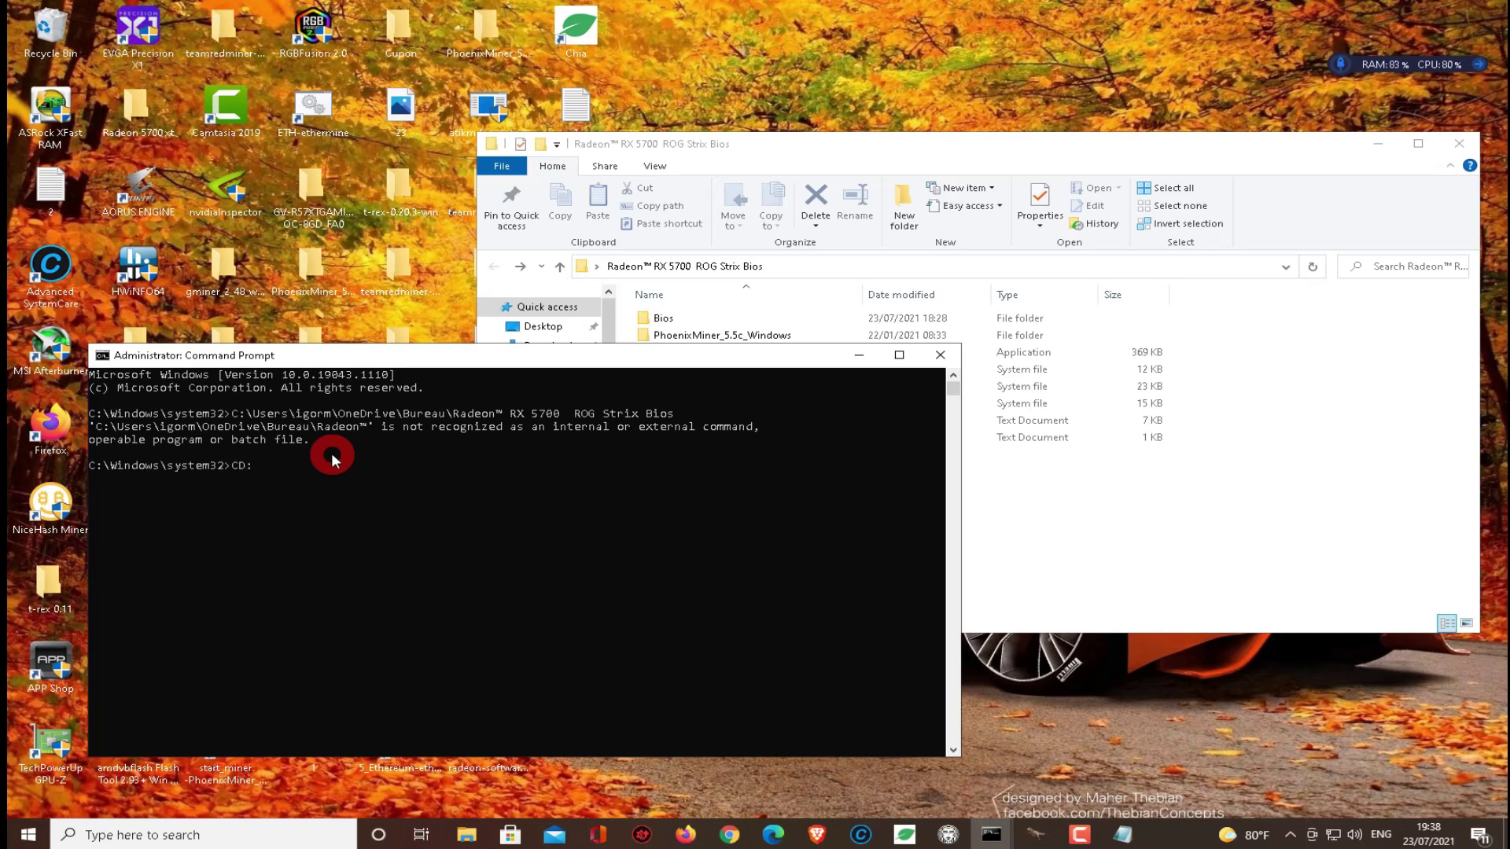
{"action": "right_click", "coordinate": [320, 460]}
{"action": "key", "text": "Return"}
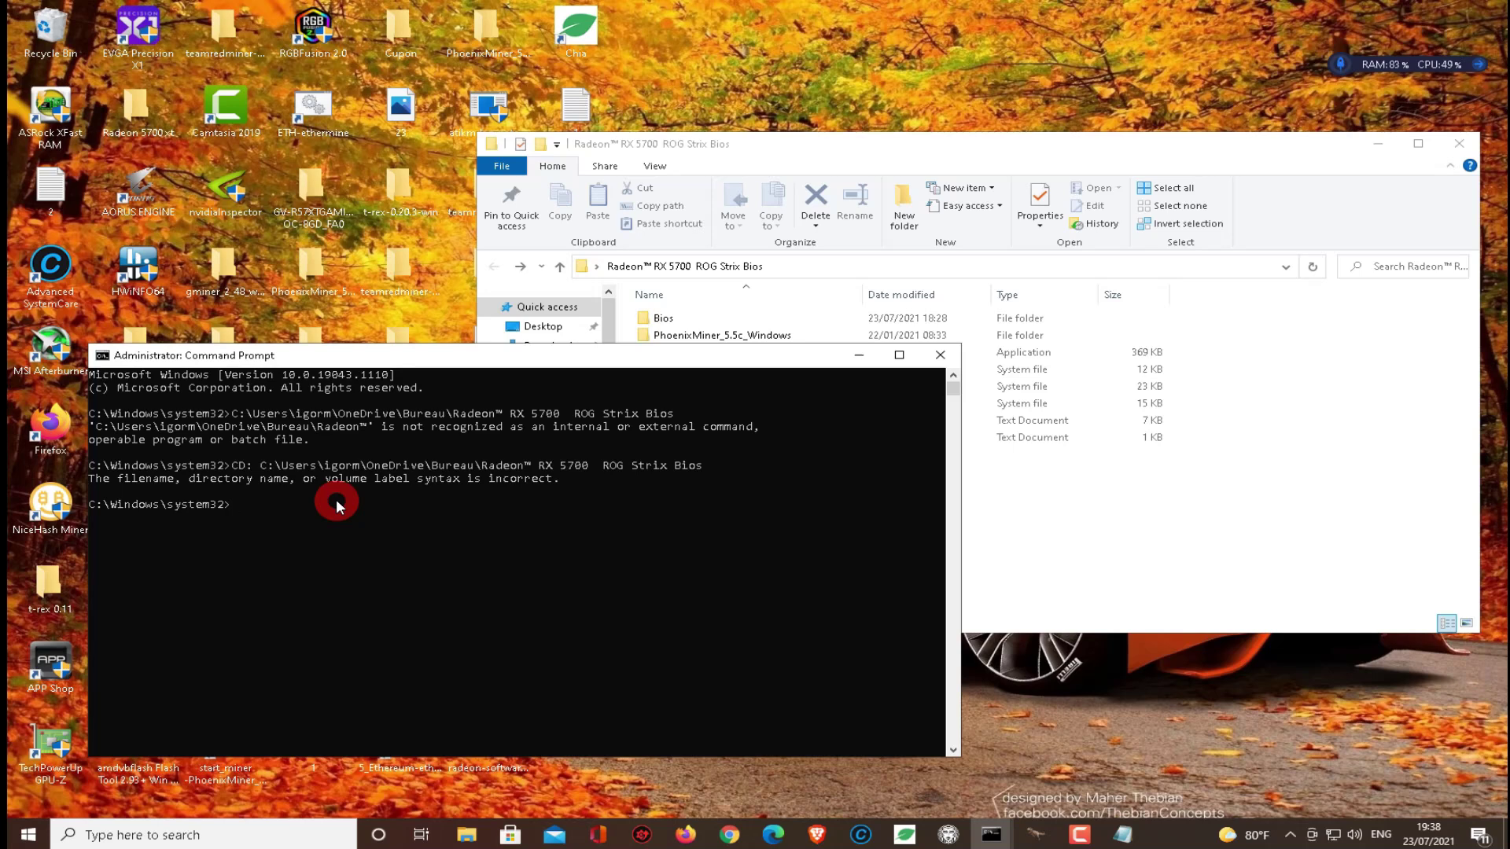
Step: Change Command Prompt's directory to the package folder by running CD with the copied path
{"action": "type", "text": "CD"}
{"action": "right_click", "coordinate": [336, 519]}
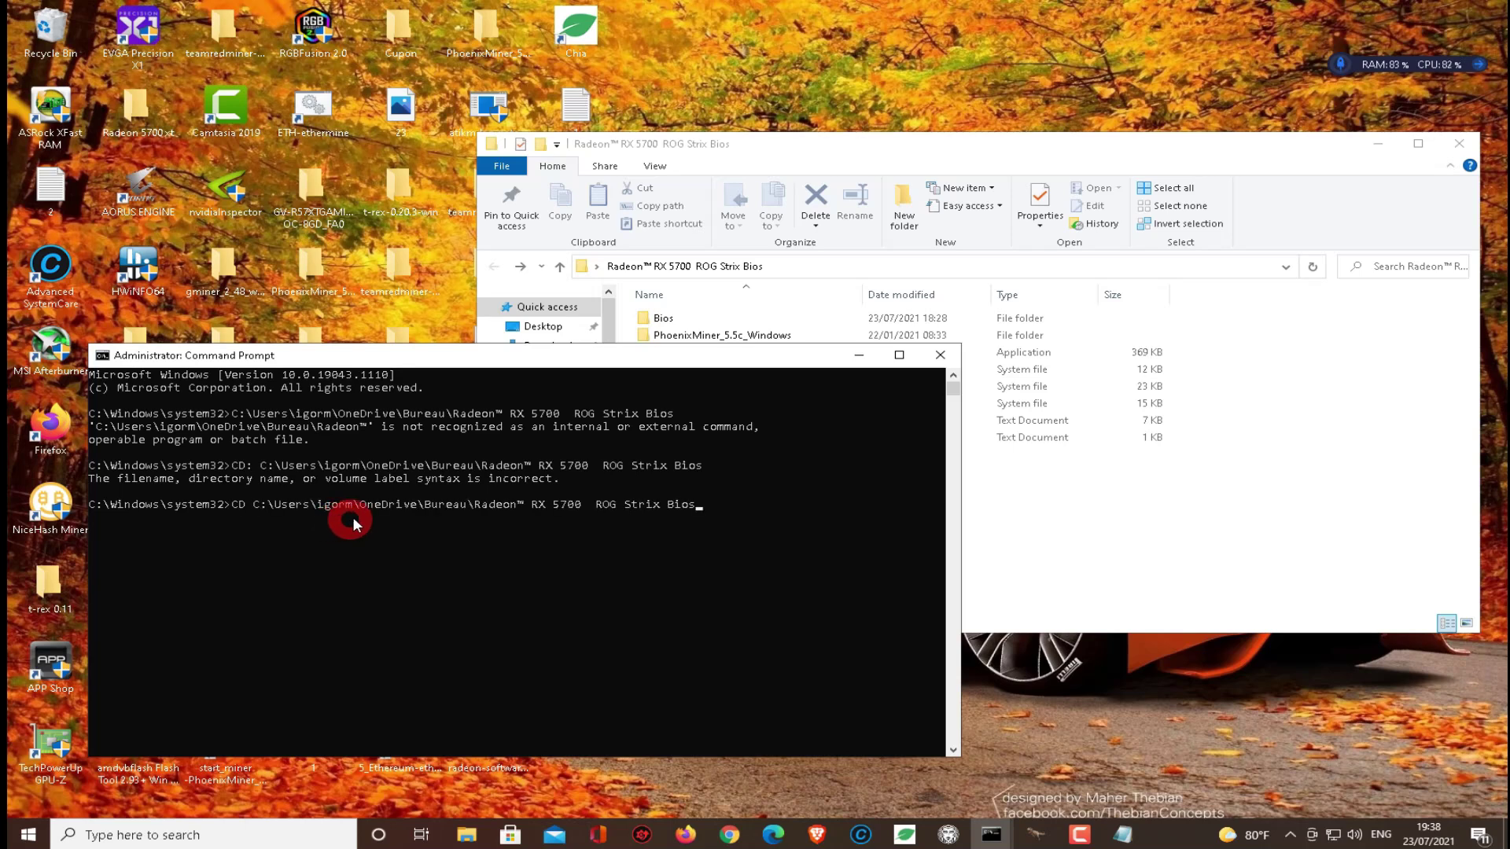
{"action": "key", "text": "Return"}
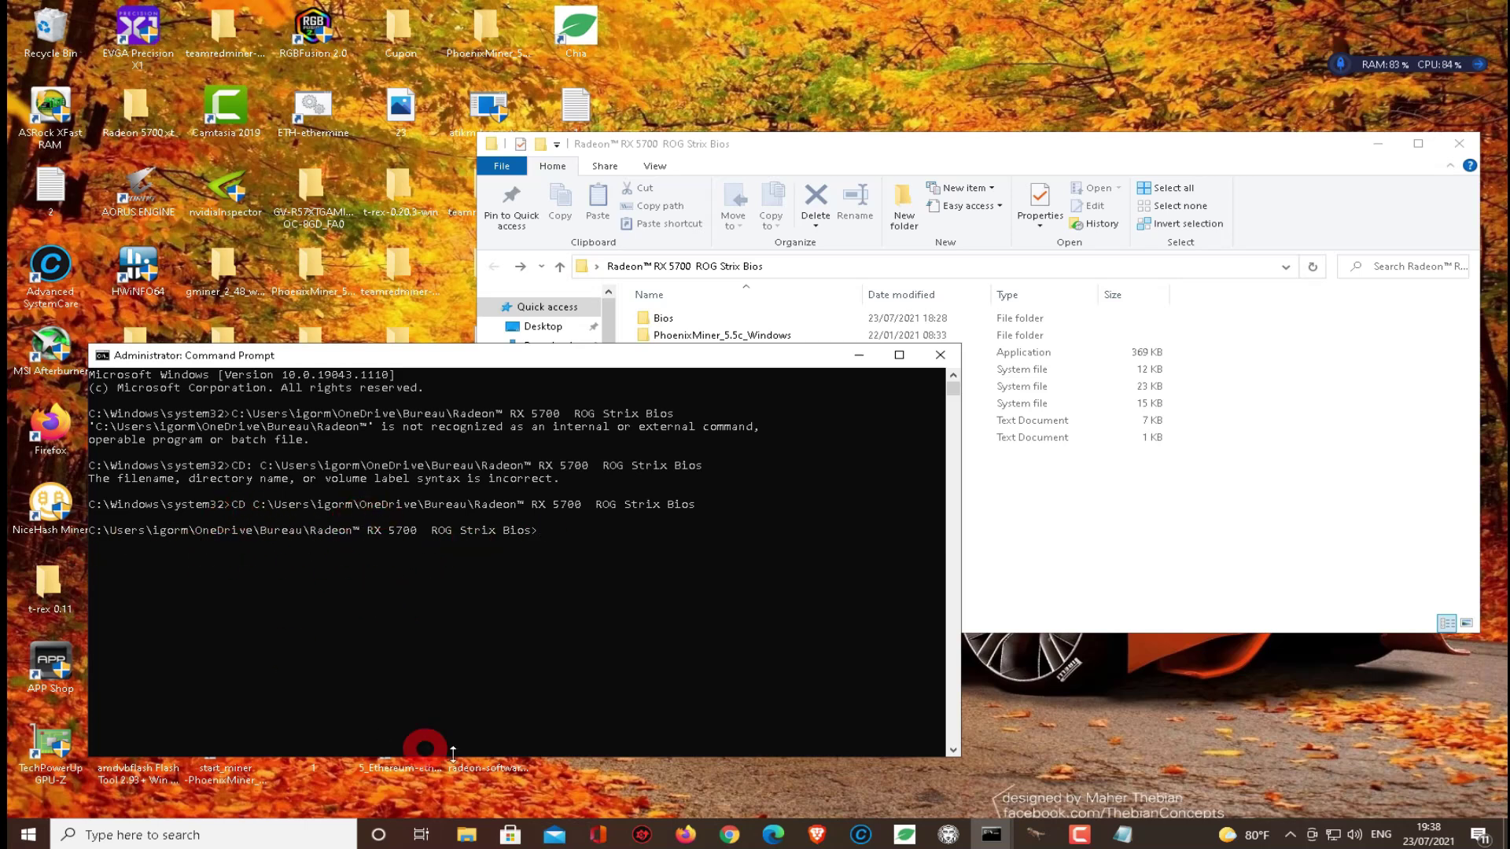
Step: Examine the package folder for the amdvbflash application and the Bios folder needed for flashing
{"action": "left_click", "coordinate": [826, 319]}
{"action": "left_click", "coordinate": [930, 155]}
{"action": "left_click", "coordinate": [781, 316]}
{"action": "left_click", "coordinate": [688, 352]}
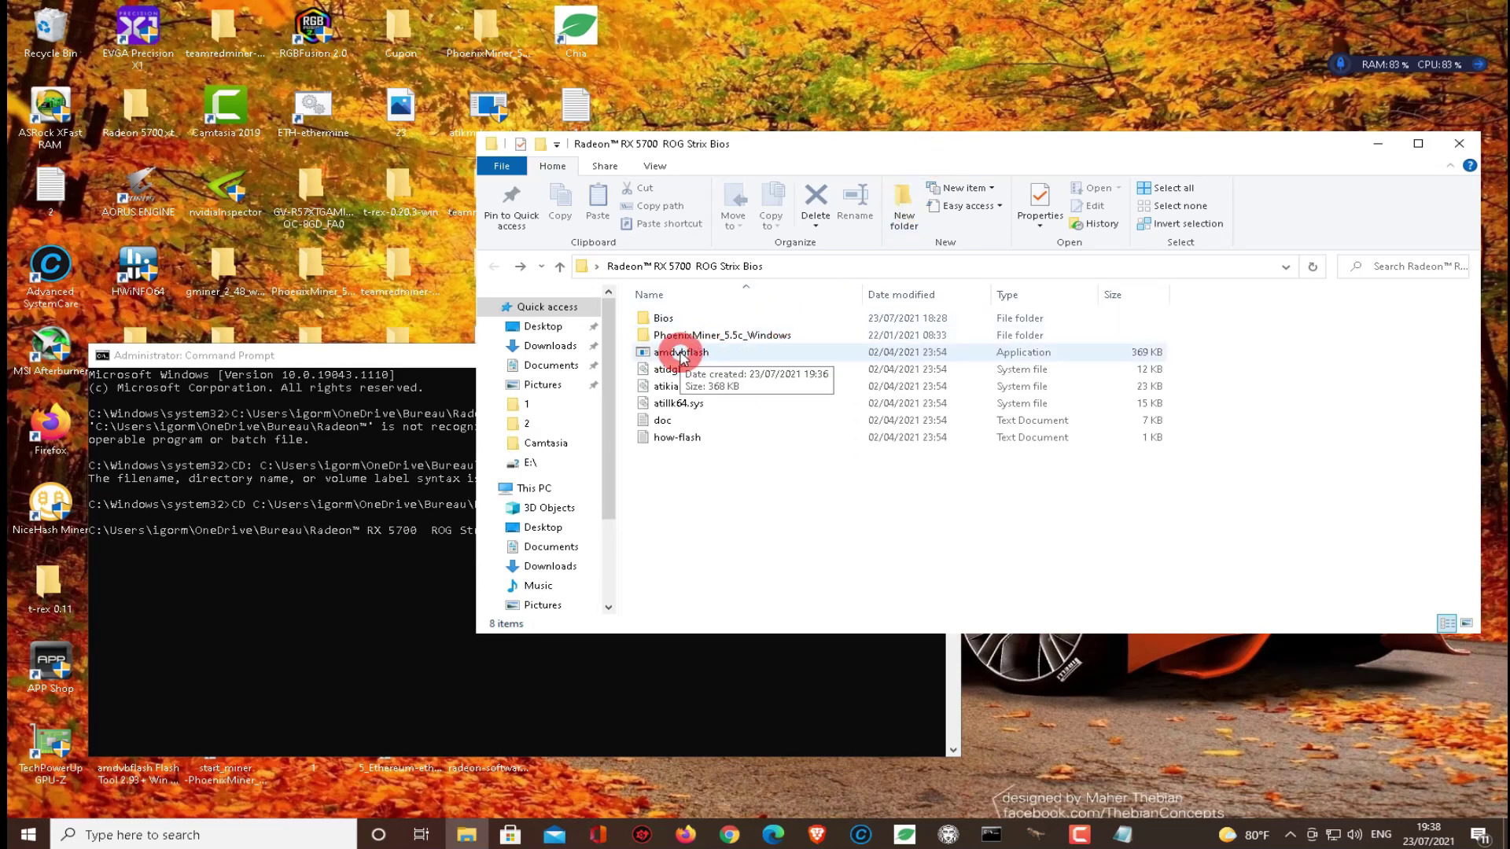
{"action": "left_click", "coordinate": [450, 361]}
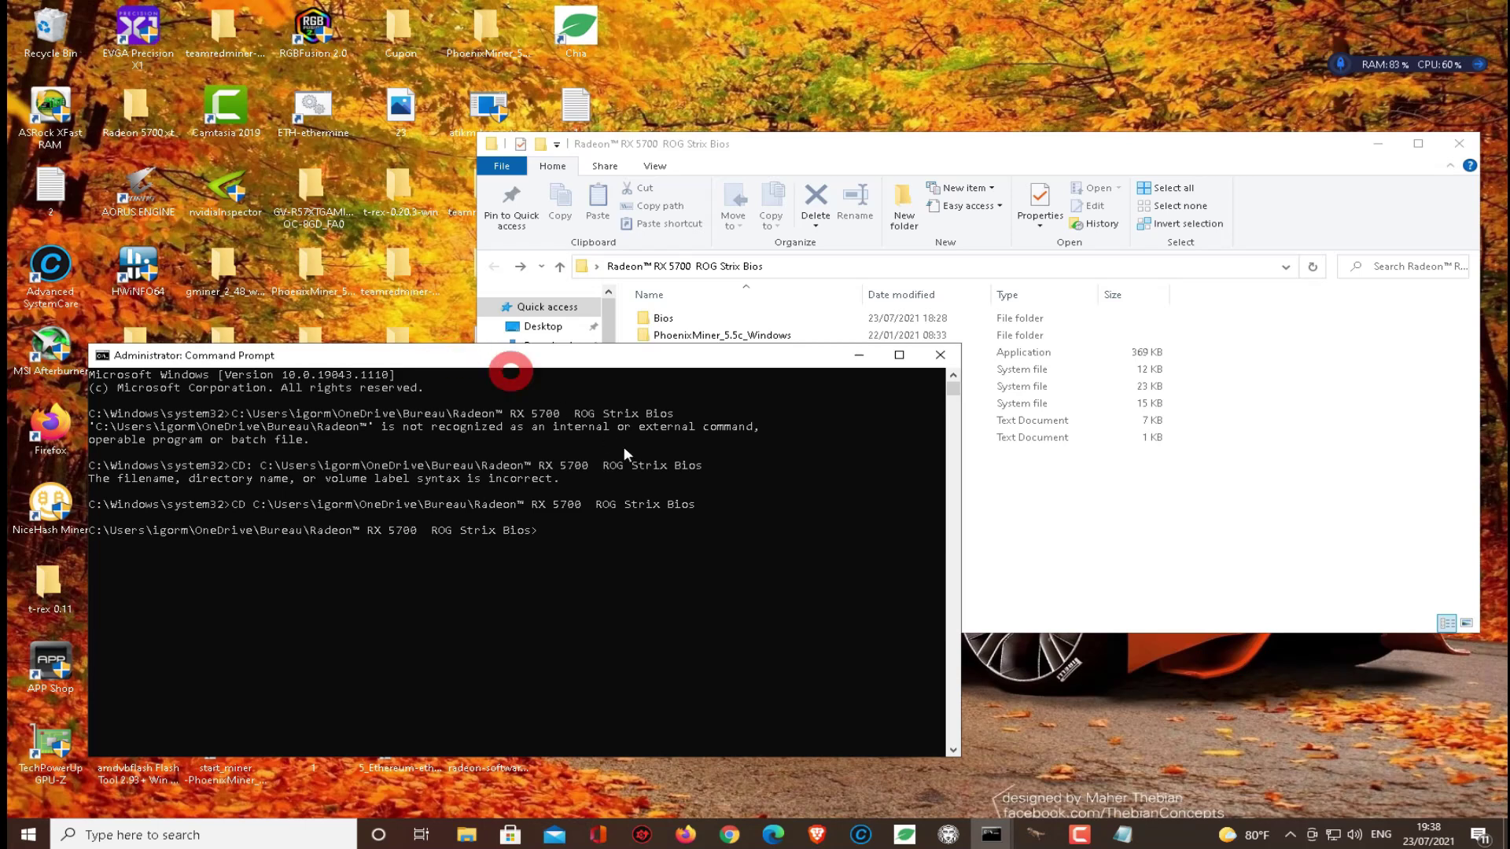
{"action": "left_click", "coordinate": [822, 167]}
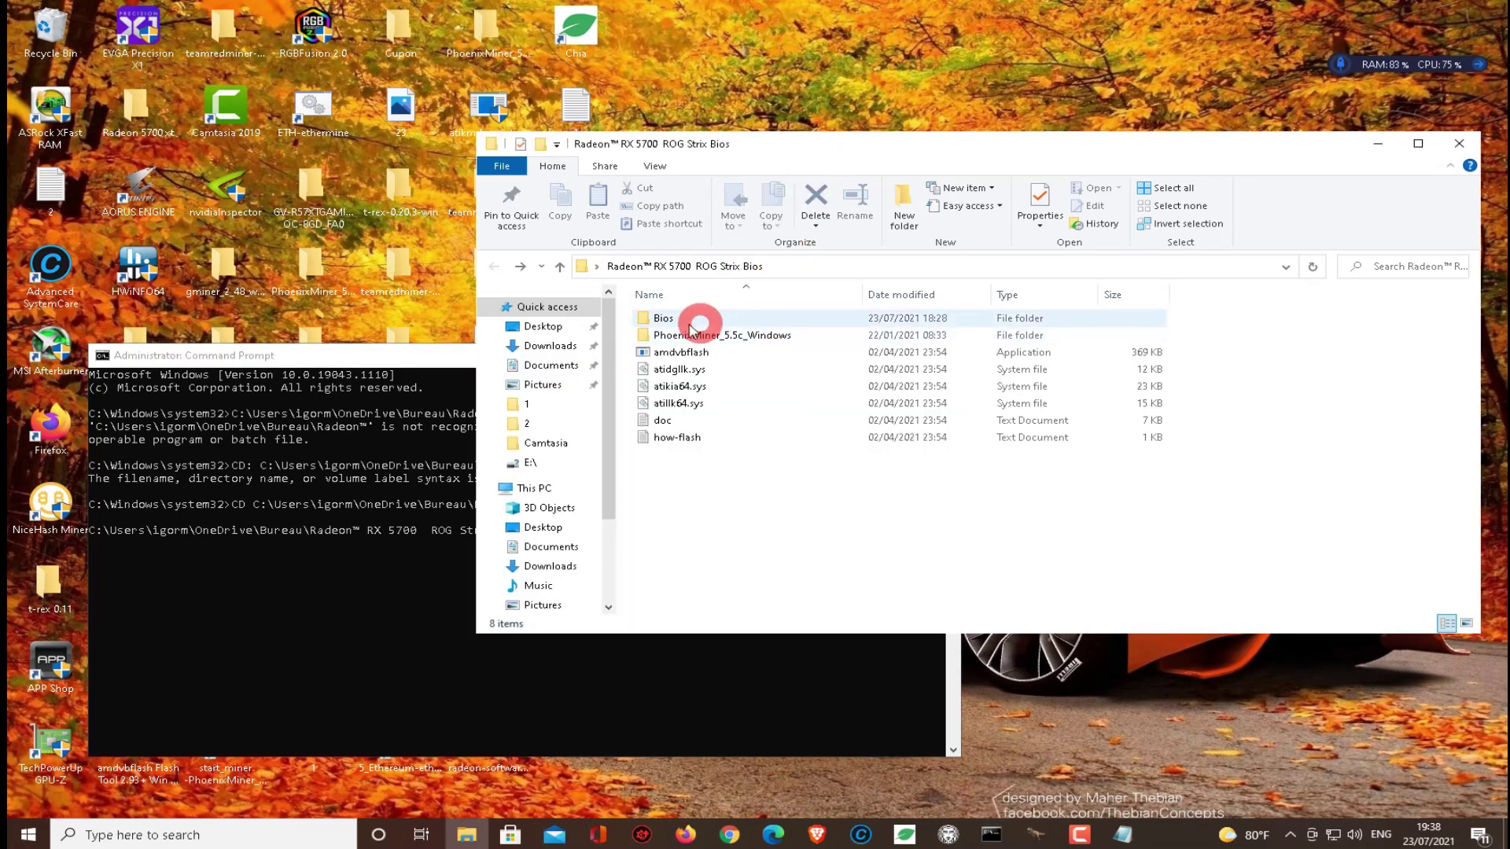
{"action": "left_click", "coordinate": [460, 358]}
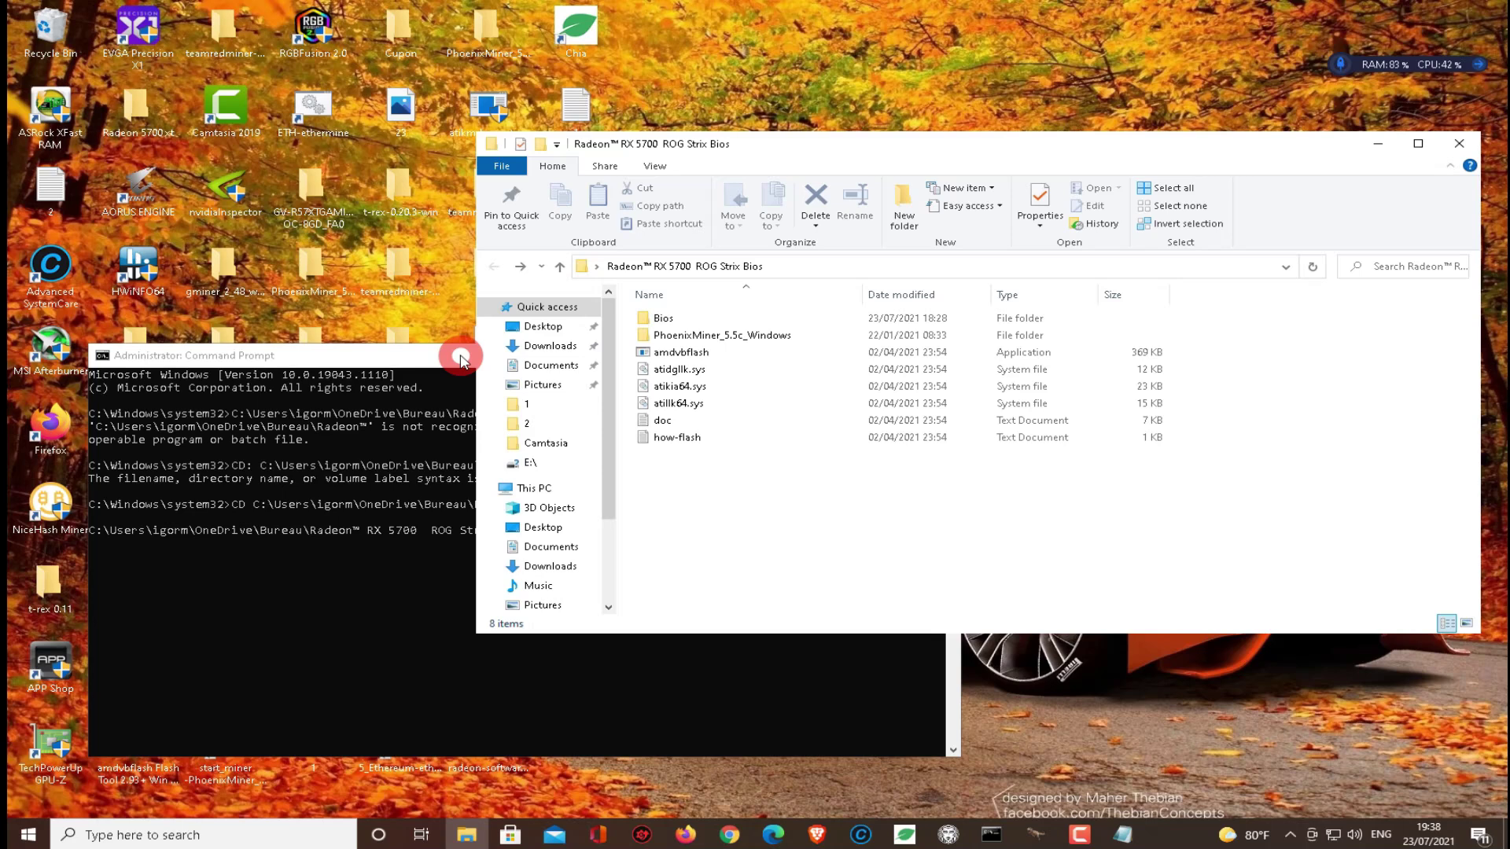
Step: Copy 5700 XT ROG Strix.rom from the Bios subfolder into the main Radeon™ RX 5700 ROG Strix Bios folder
{"action": "double_click", "coordinate": [660, 317]}
{"action": "left_click", "coordinate": [695, 320]}
{"action": "right_click", "coordinate": [697, 317]}
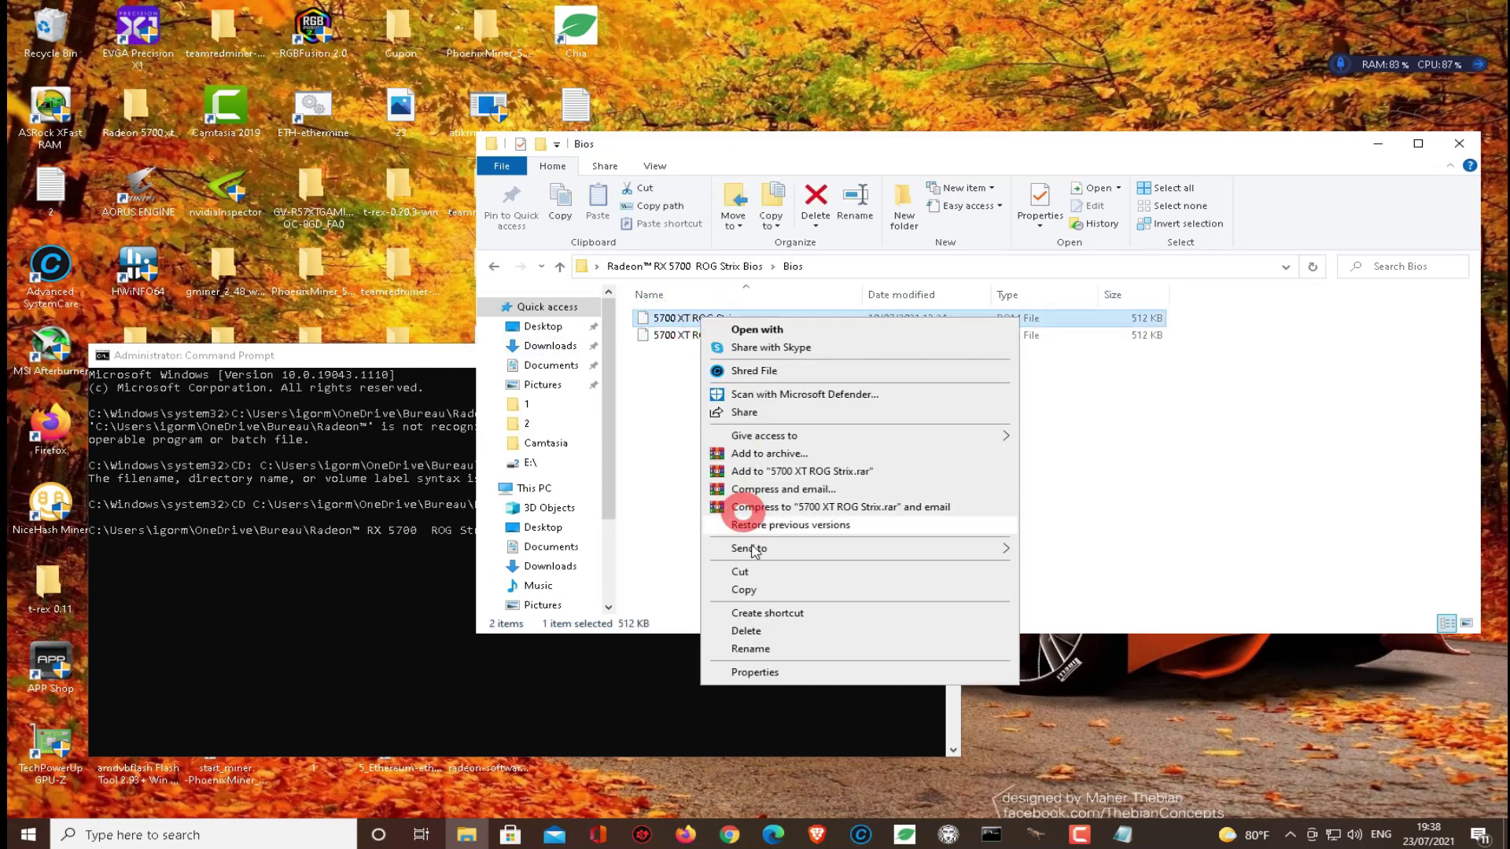
{"action": "left_click", "coordinate": [744, 590]}
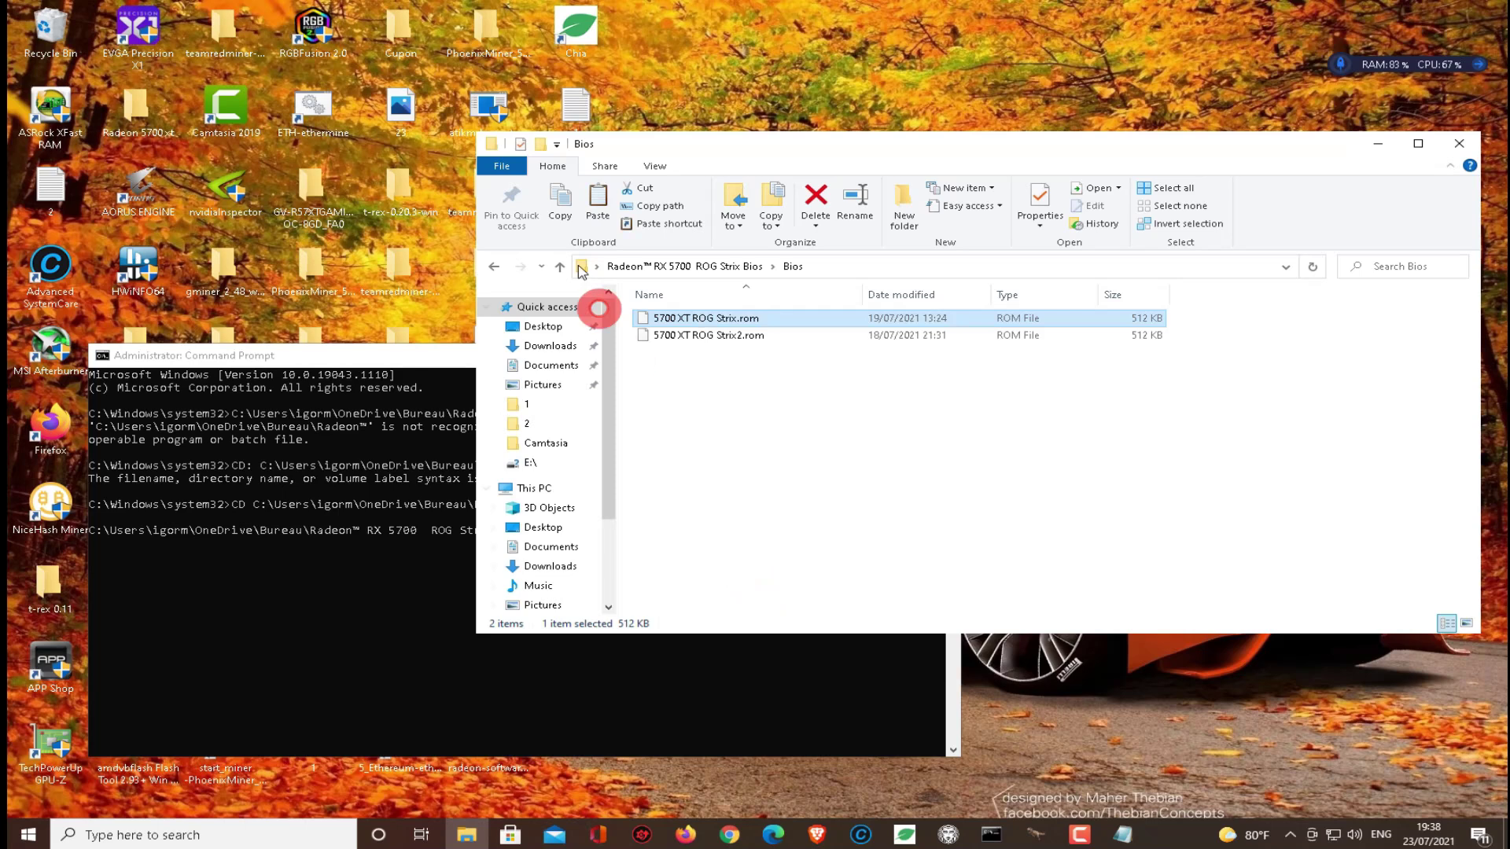
{"action": "left_click", "coordinate": [507, 266]}
{"action": "right_click", "coordinate": [684, 492]}
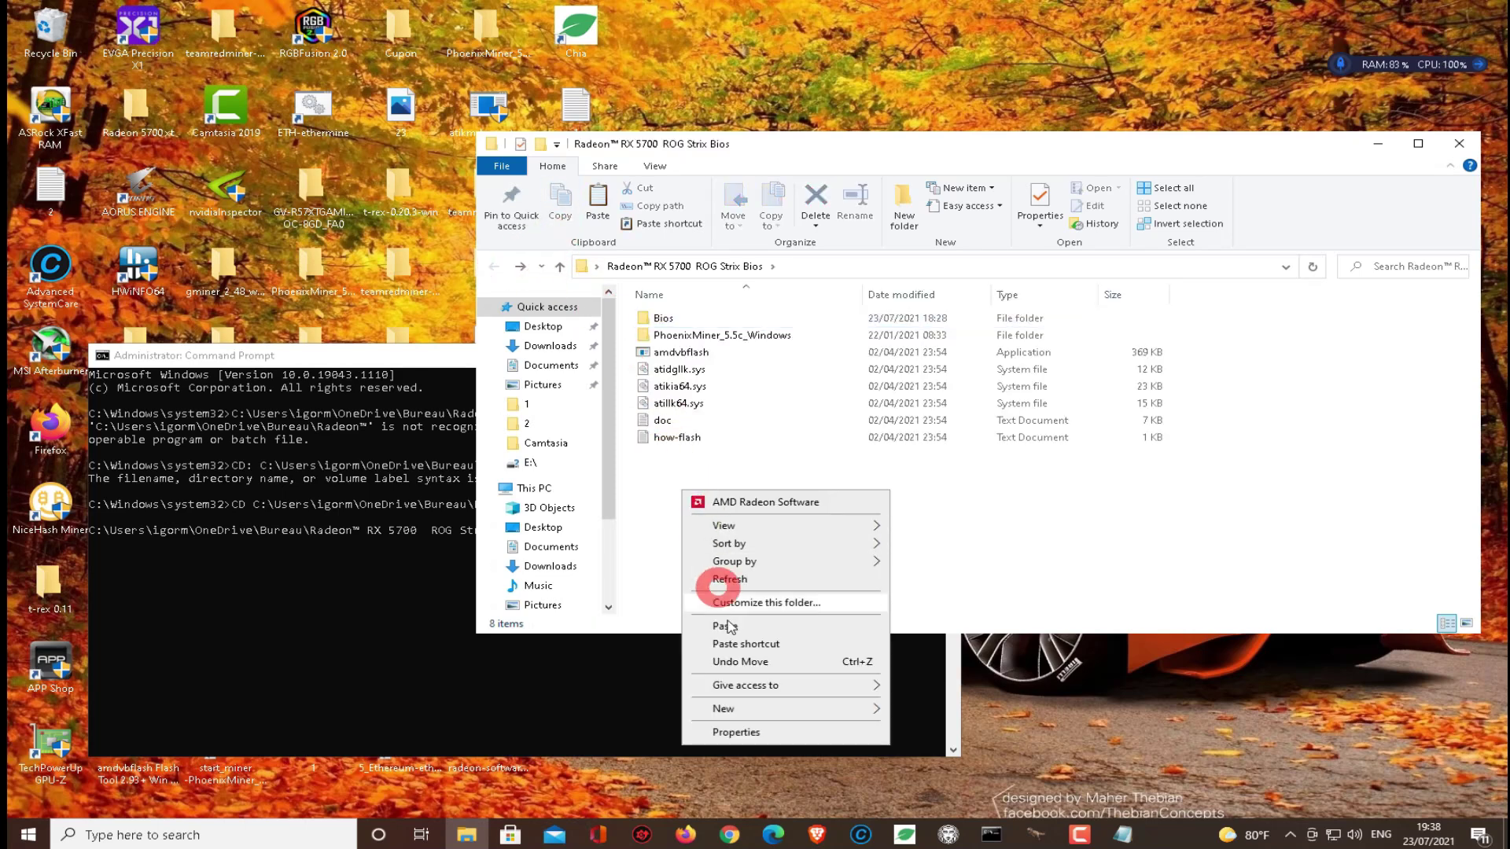
{"action": "left_click", "coordinate": [725, 626]}
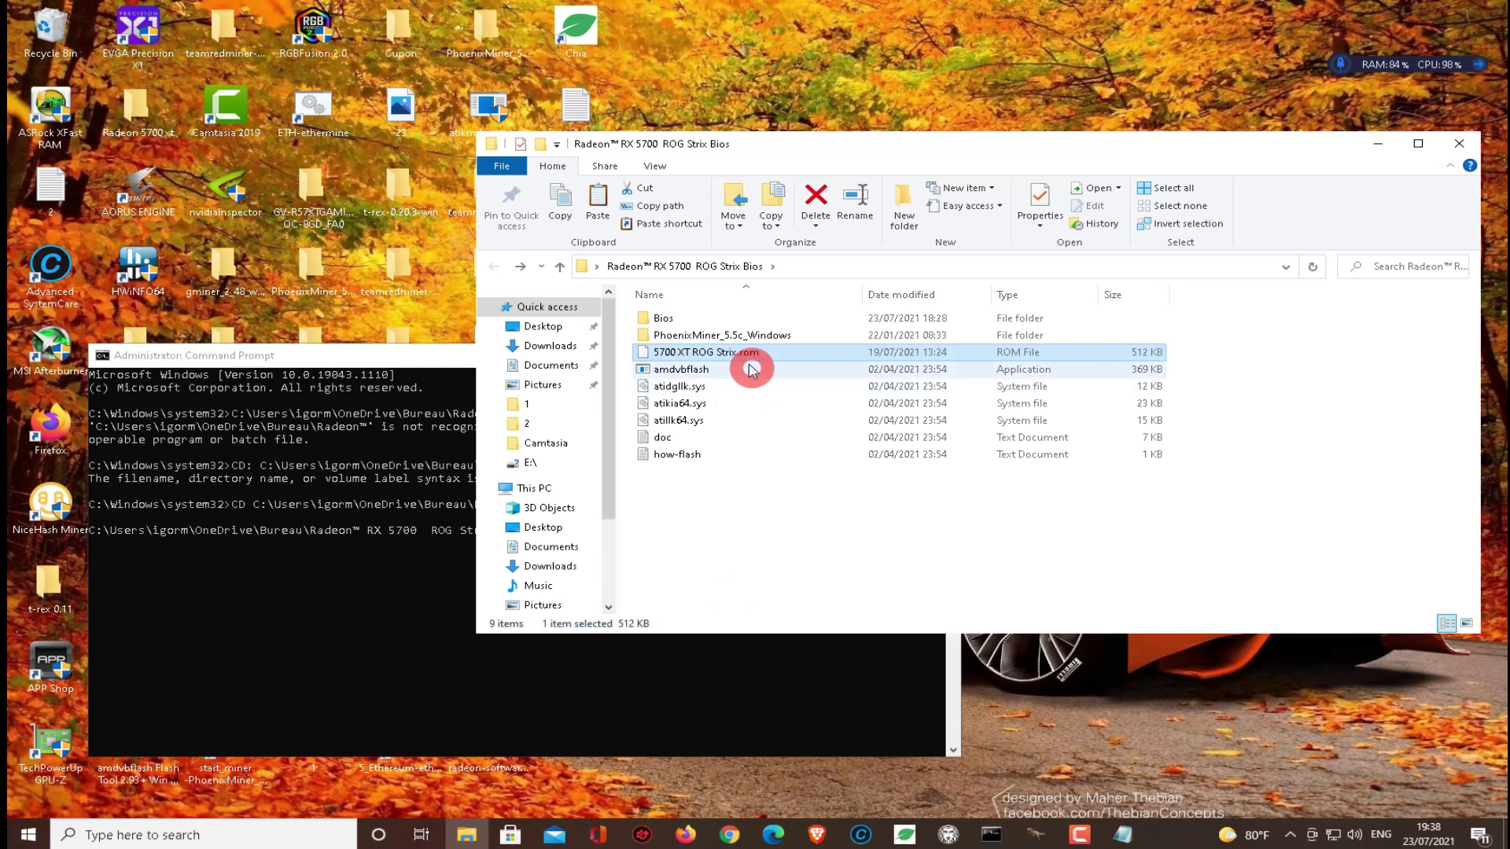
{"action": "left_click", "coordinate": [462, 355]}
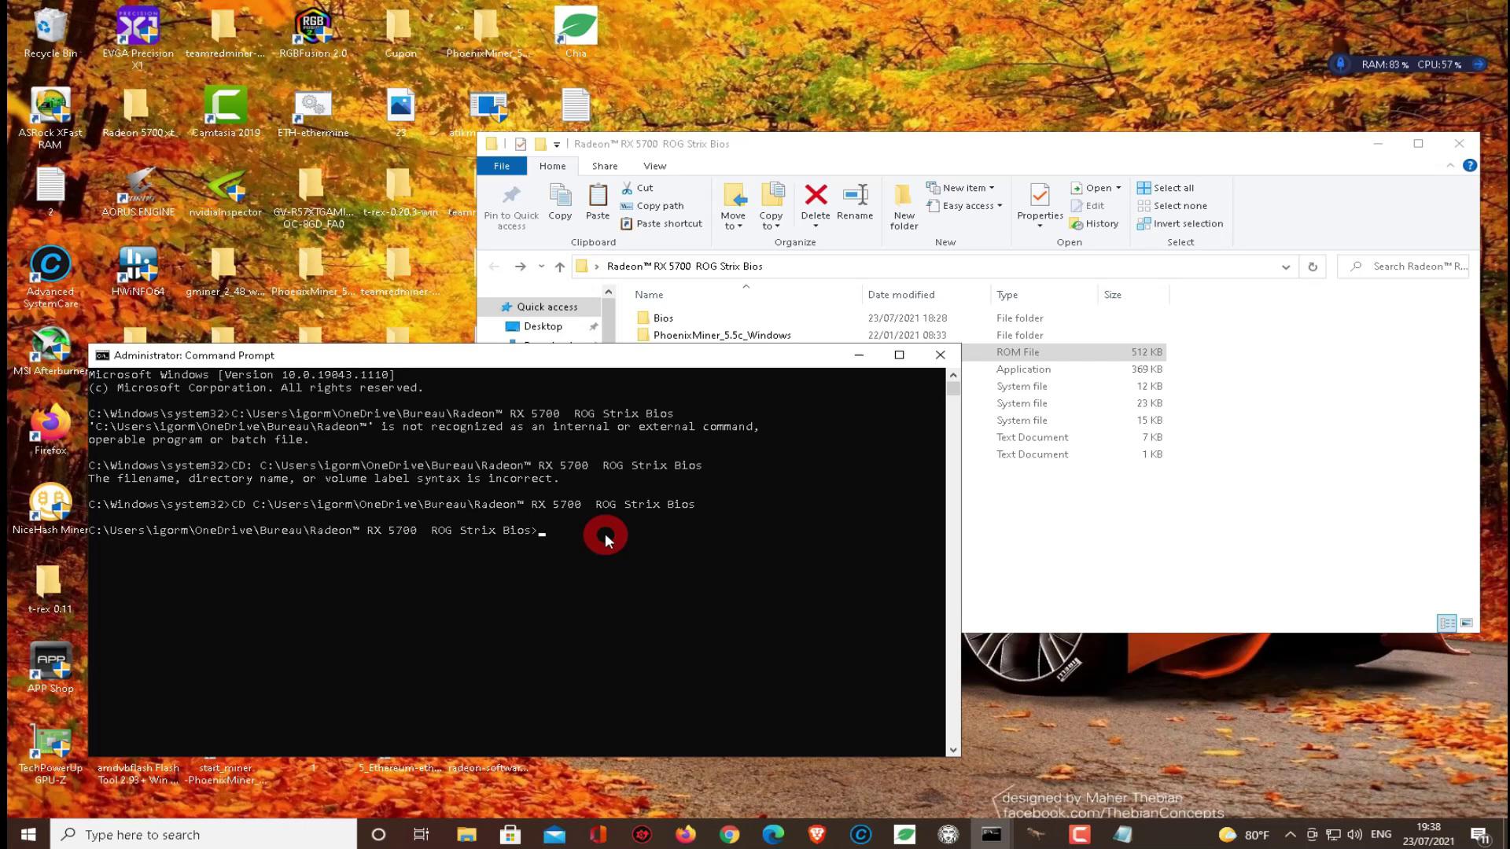
{"action": "type", "text": "-p 0"}
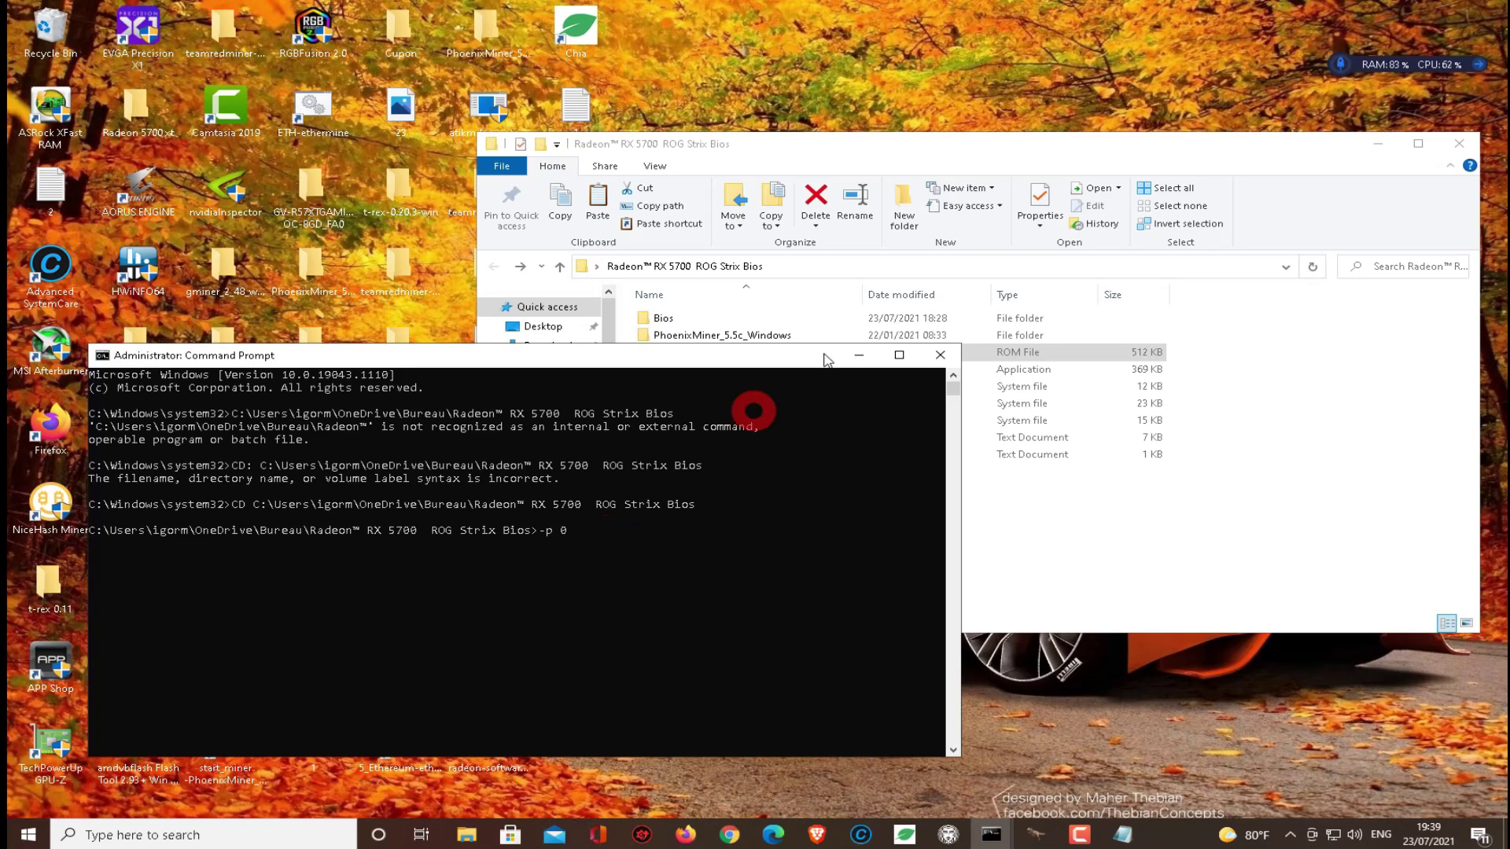
{"action": "key", "text": "BackSpace"}
{"action": "key", "text": "BackSpace"}
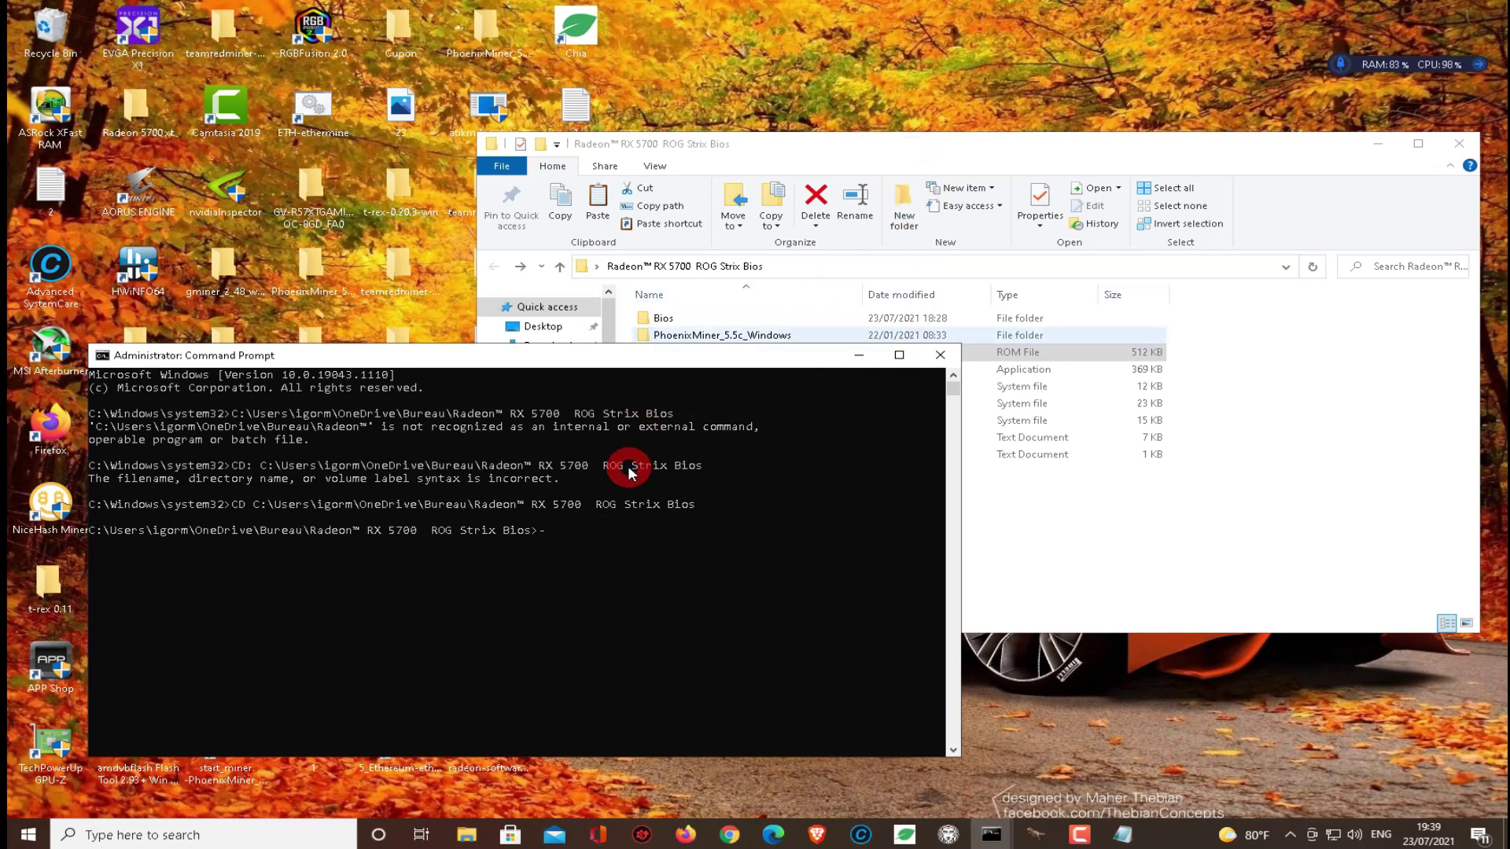
Step: Copy the amdvbflash application's file name from the Radeon™ RX 5700 ROG Strix Bios folder
{"action": "left_click", "coordinate": [832, 161]}
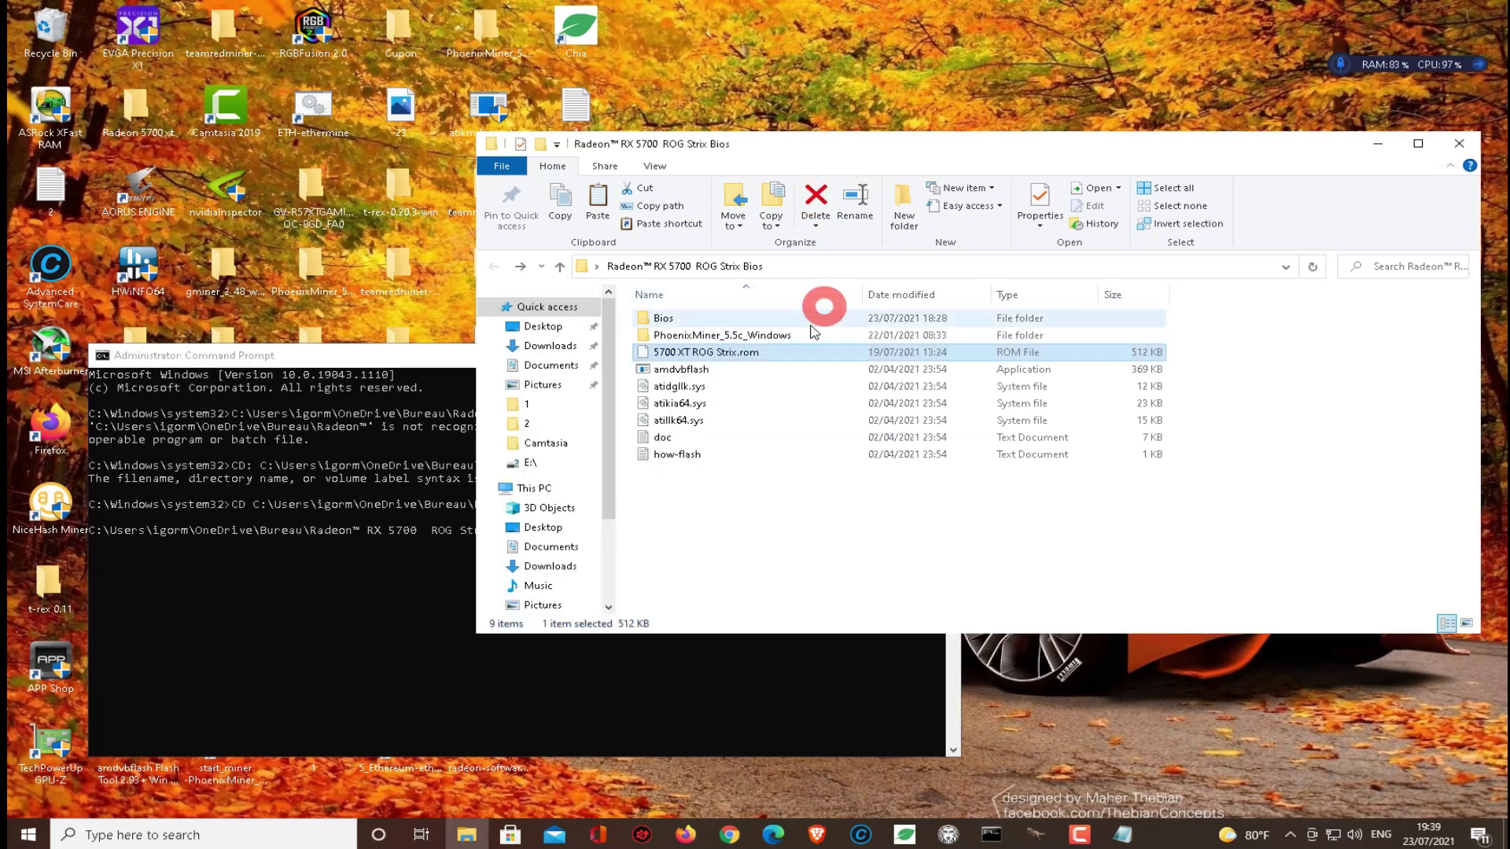
{"action": "left_click", "coordinate": [702, 369]}
{"action": "right_click", "coordinate": [702, 370]}
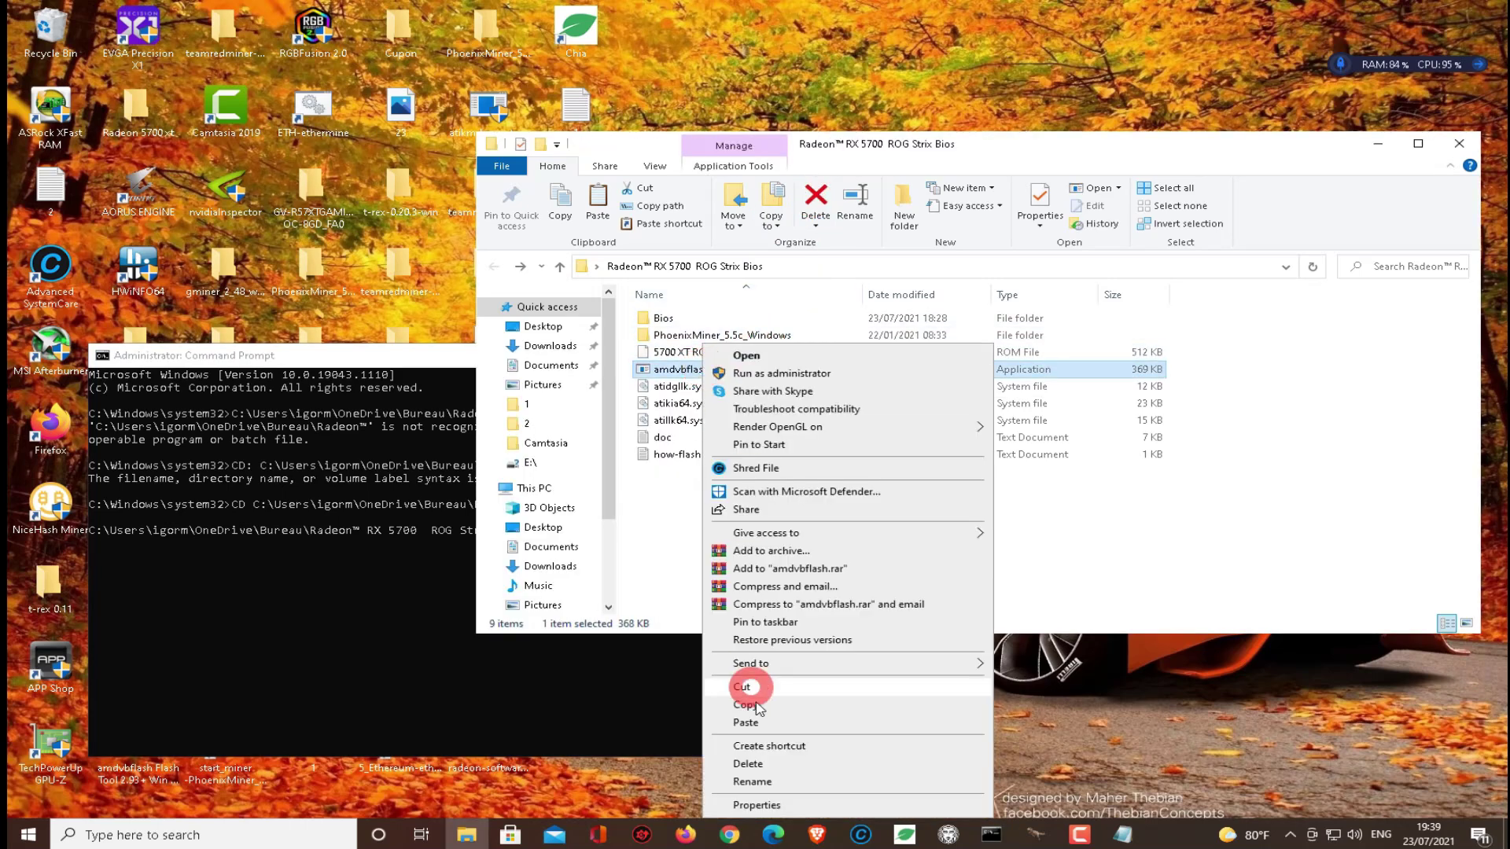
{"action": "left_click", "coordinate": [752, 781]}
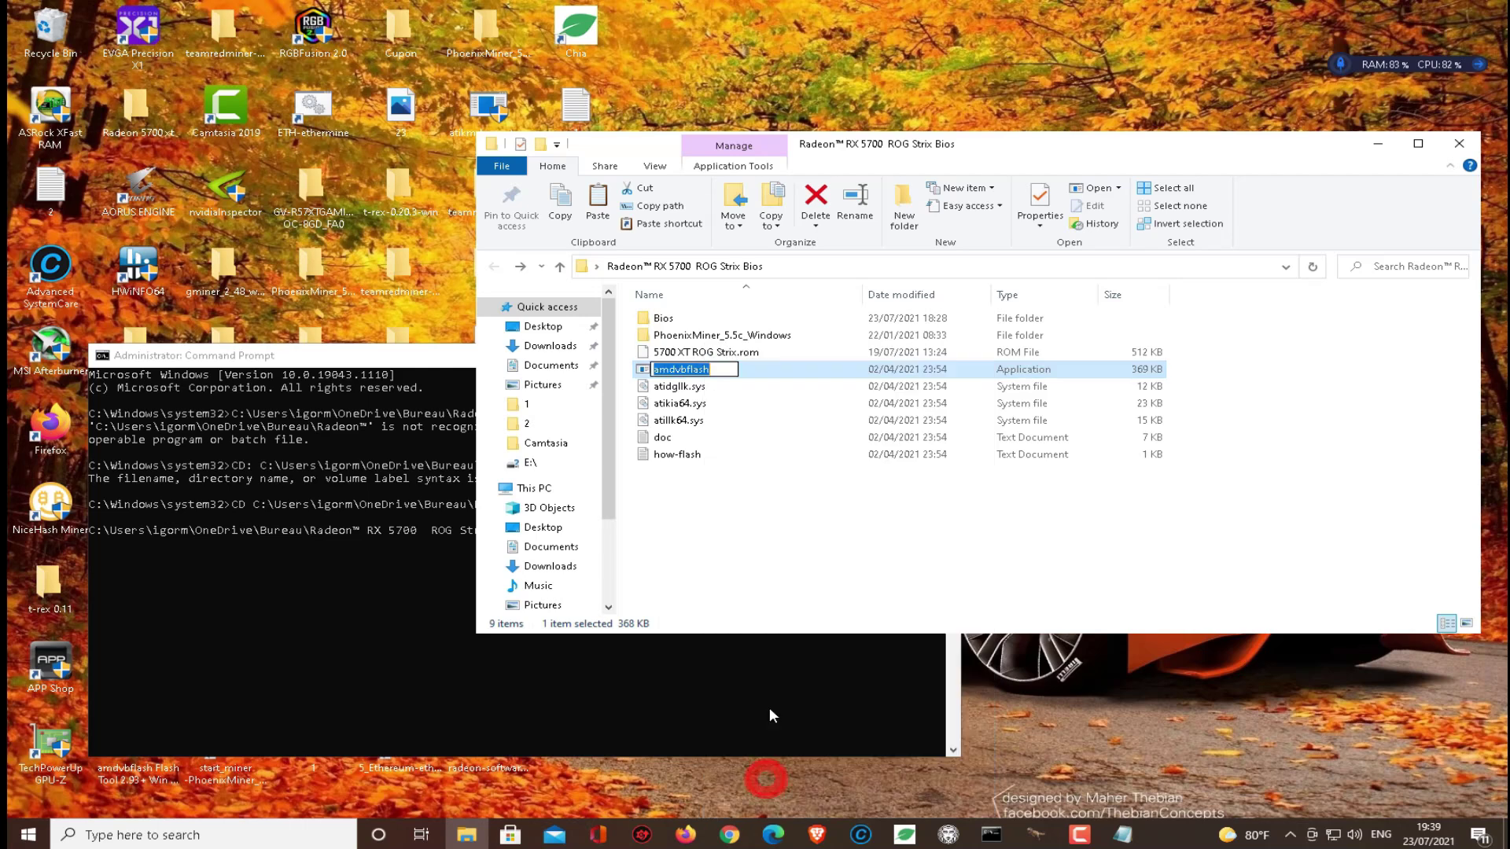
{"action": "right_click", "coordinate": [682, 369]}
{"action": "left_click", "coordinate": [707, 415]}
Step: Start the flash command in Command Prompt with the copied amdvbflash name followed by -p 0
{"action": "left_click", "coordinate": [434, 354]}
{"action": "left_click", "coordinate": [597, 543]}
{"action": "key", "text": "ctrl+v"}
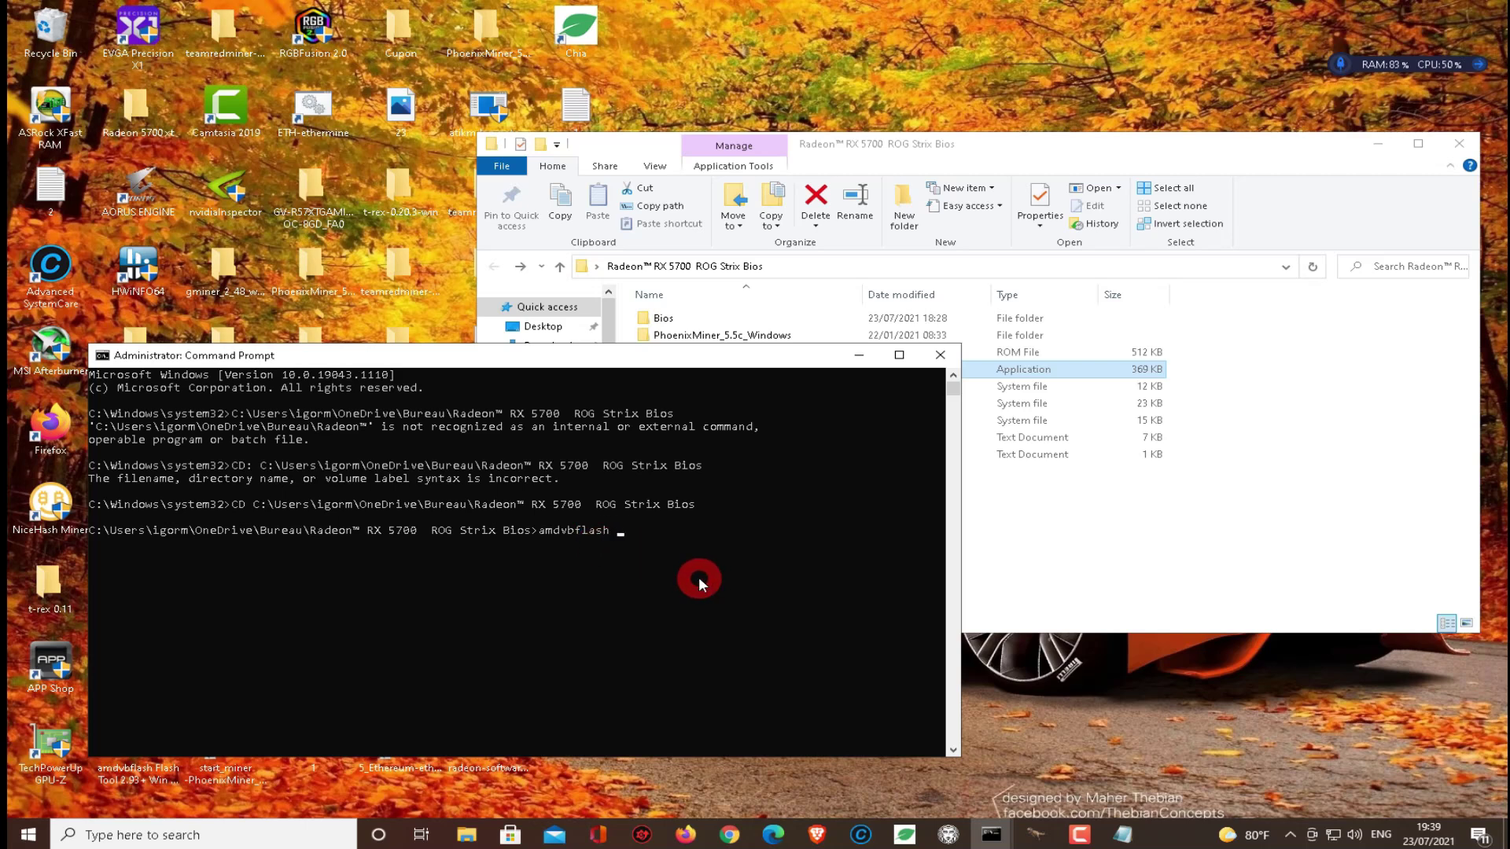
{"action": "type", "text": "-p 0"}
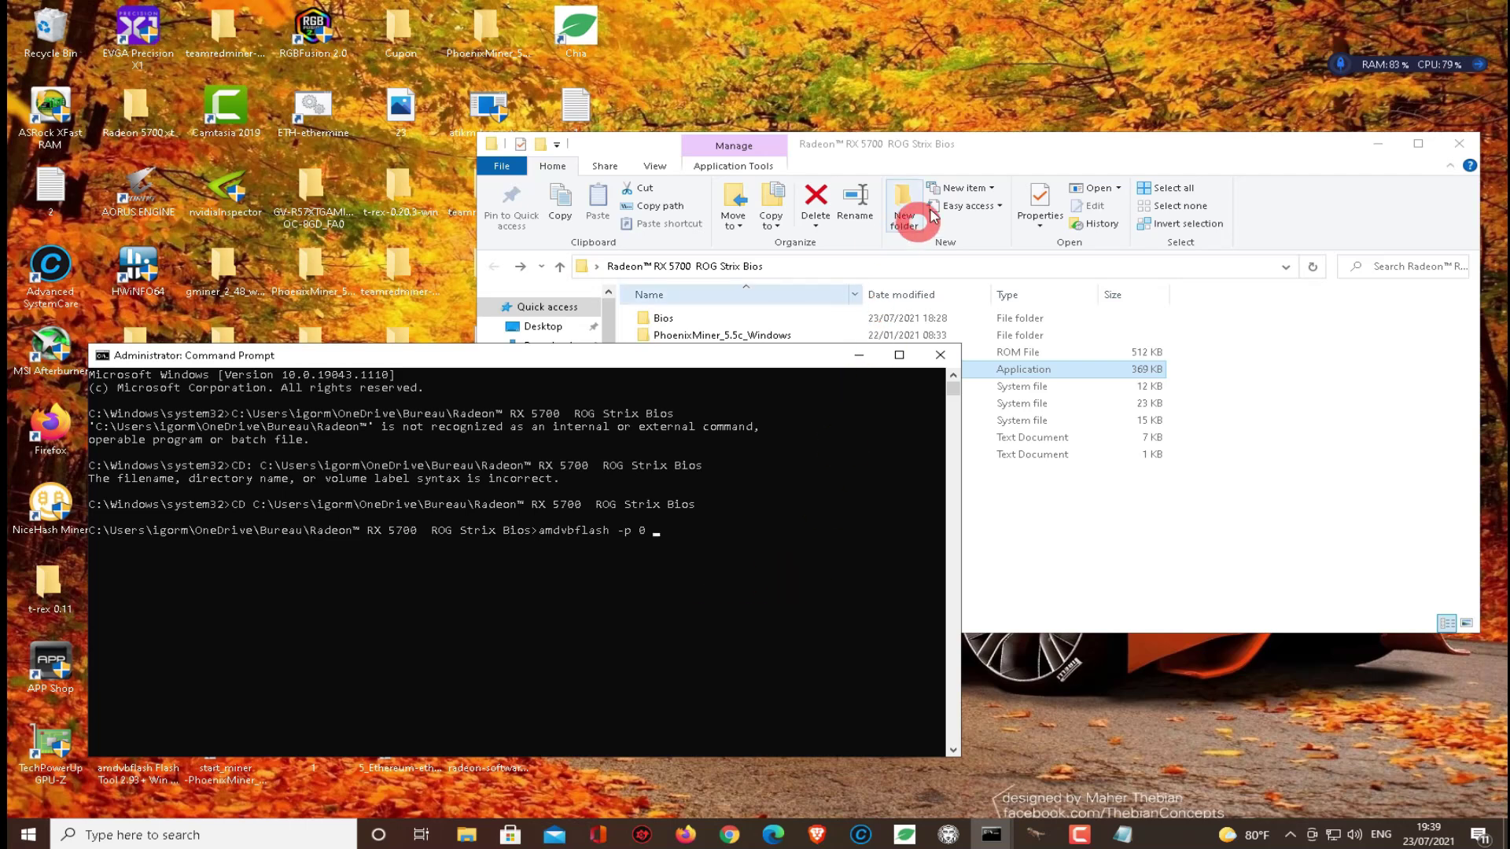
Step: Copy the full file name 5700 XT ROG Strix.rom, including its extension, from the package folder
{"action": "left_click", "coordinate": [967, 155]}
{"action": "left_click", "coordinate": [712, 353]}
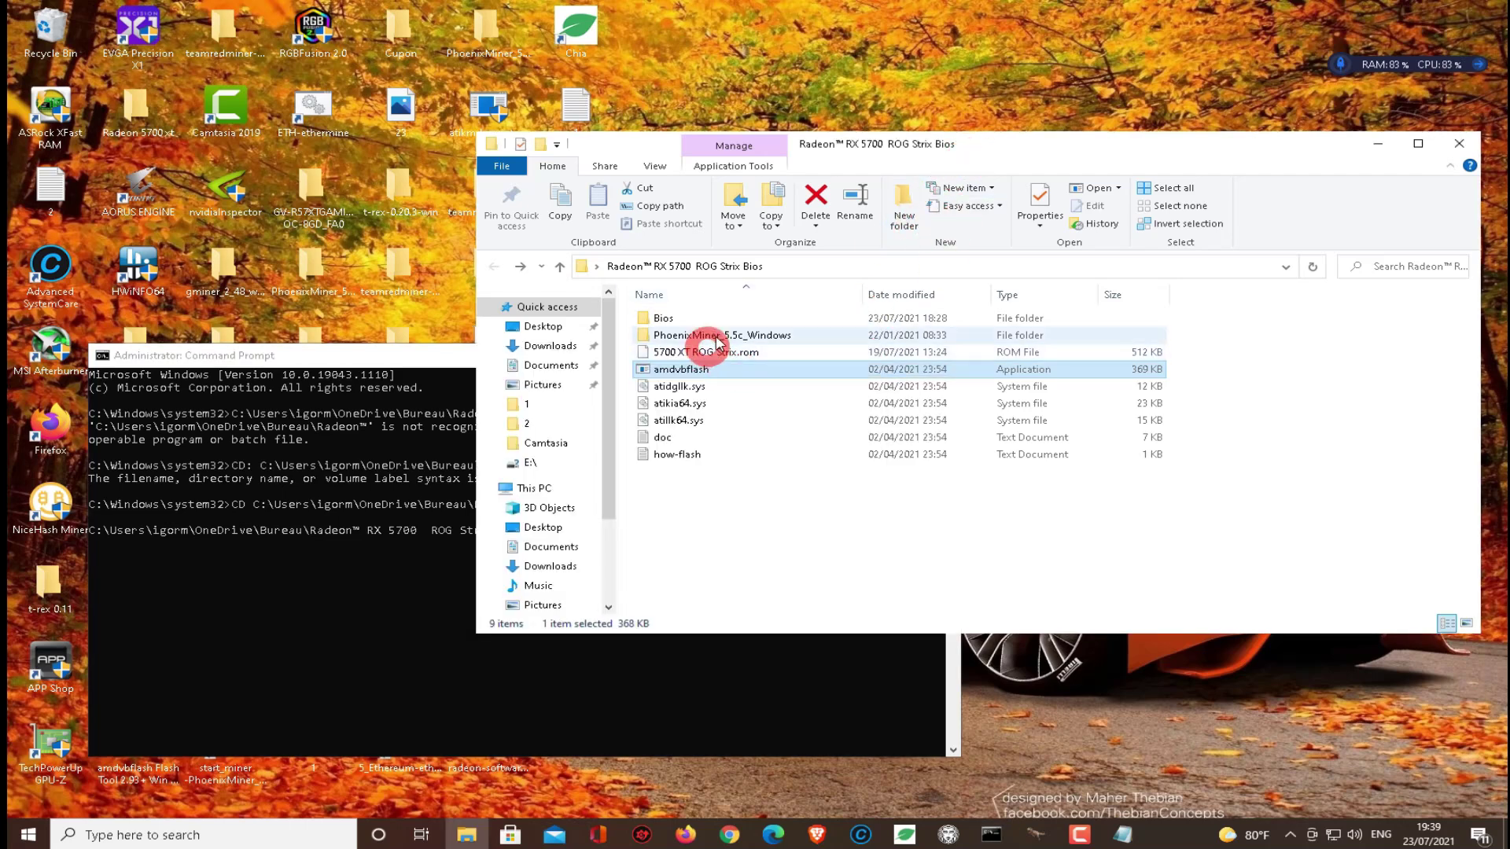
{"action": "right_click", "coordinate": [714, 355]}
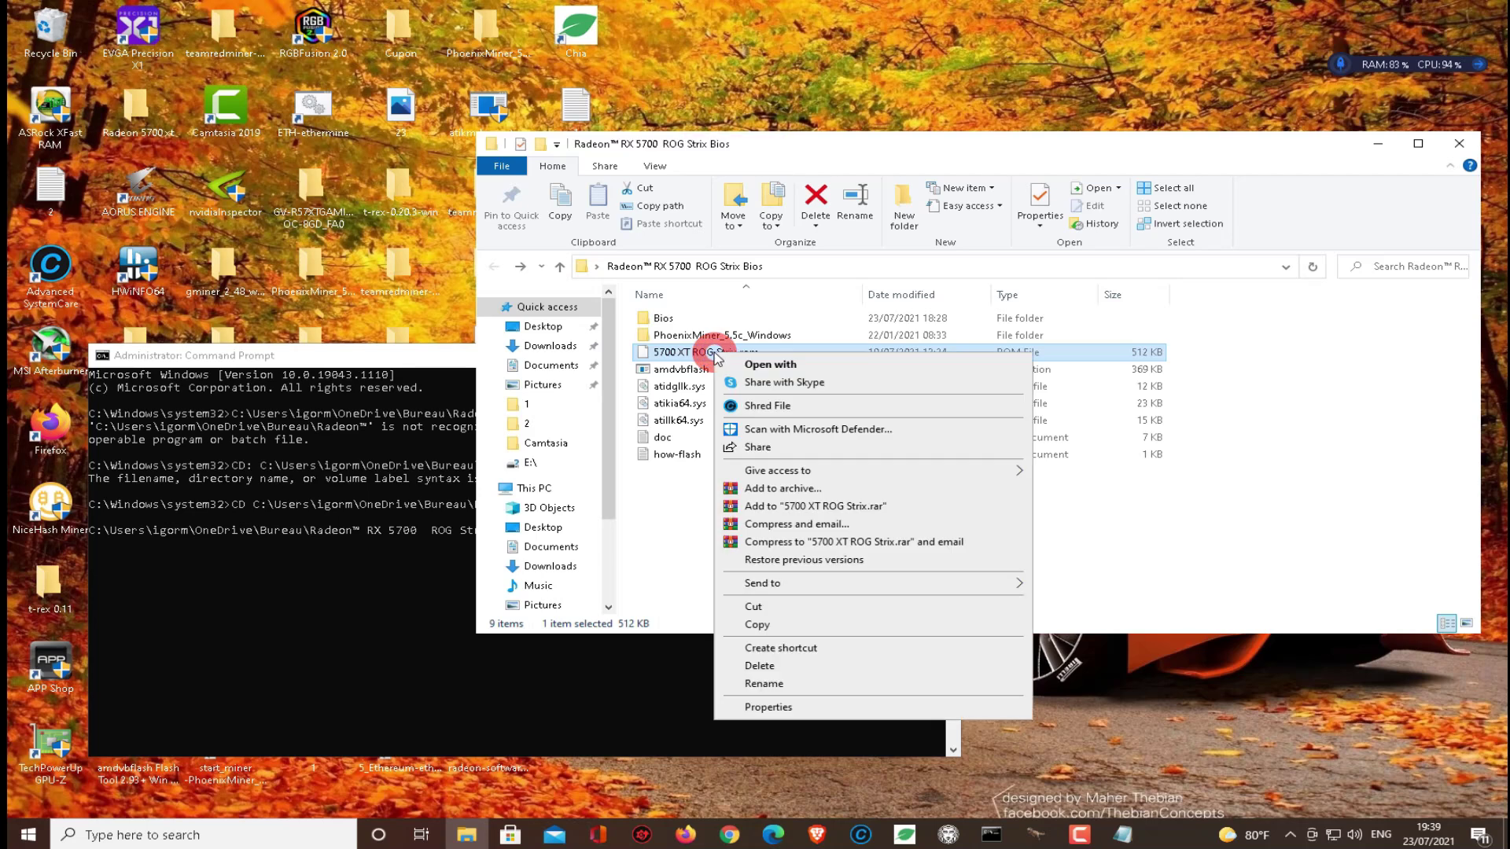
{"action": "left_click", "coordinate": [777, 660]}
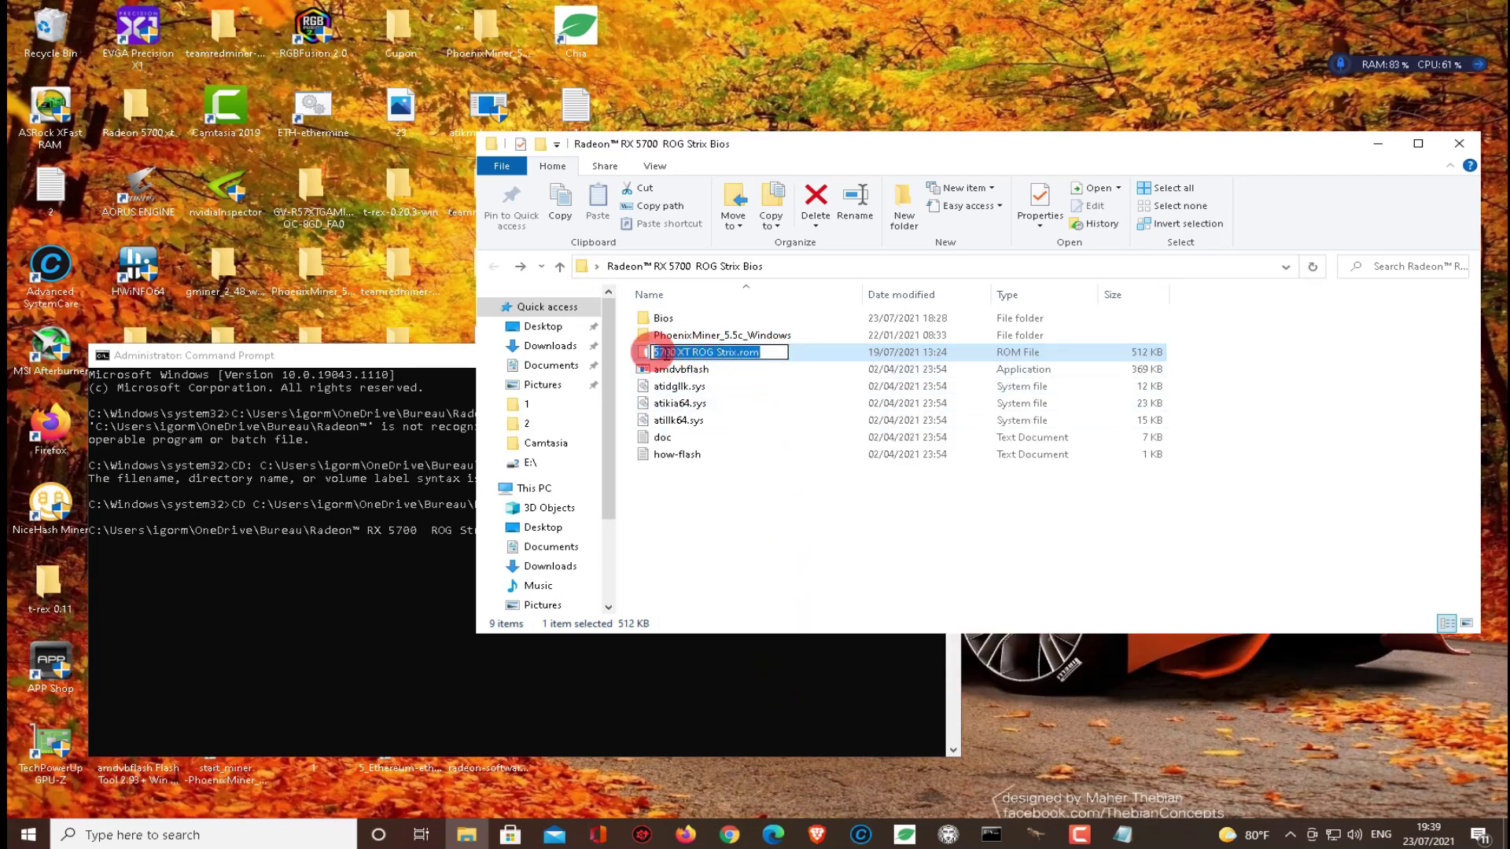
{"action": "right_click", "coordinate": [663, 353]}
{"action": "left_click", "coordinate": [708, 386]}
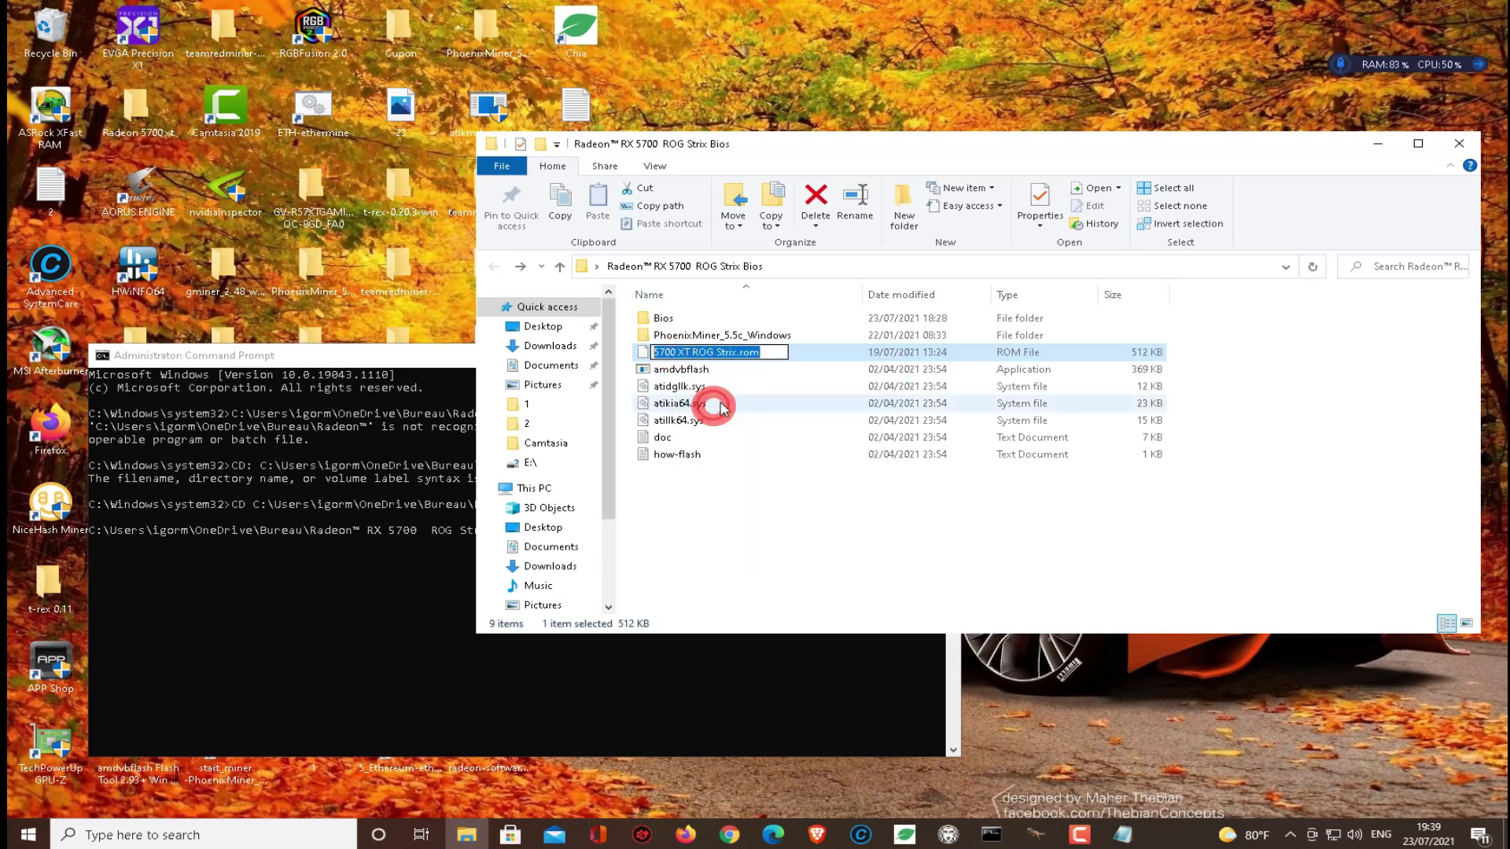
Step: Append the copied ROM file name to the command so it reads amdvbflash -p 0 5700 XT ROG Strix.rom
{"action": "left_click", "coordinate": [419, 382]}
{"action": "left_click", "coordinate": [670, 550]}
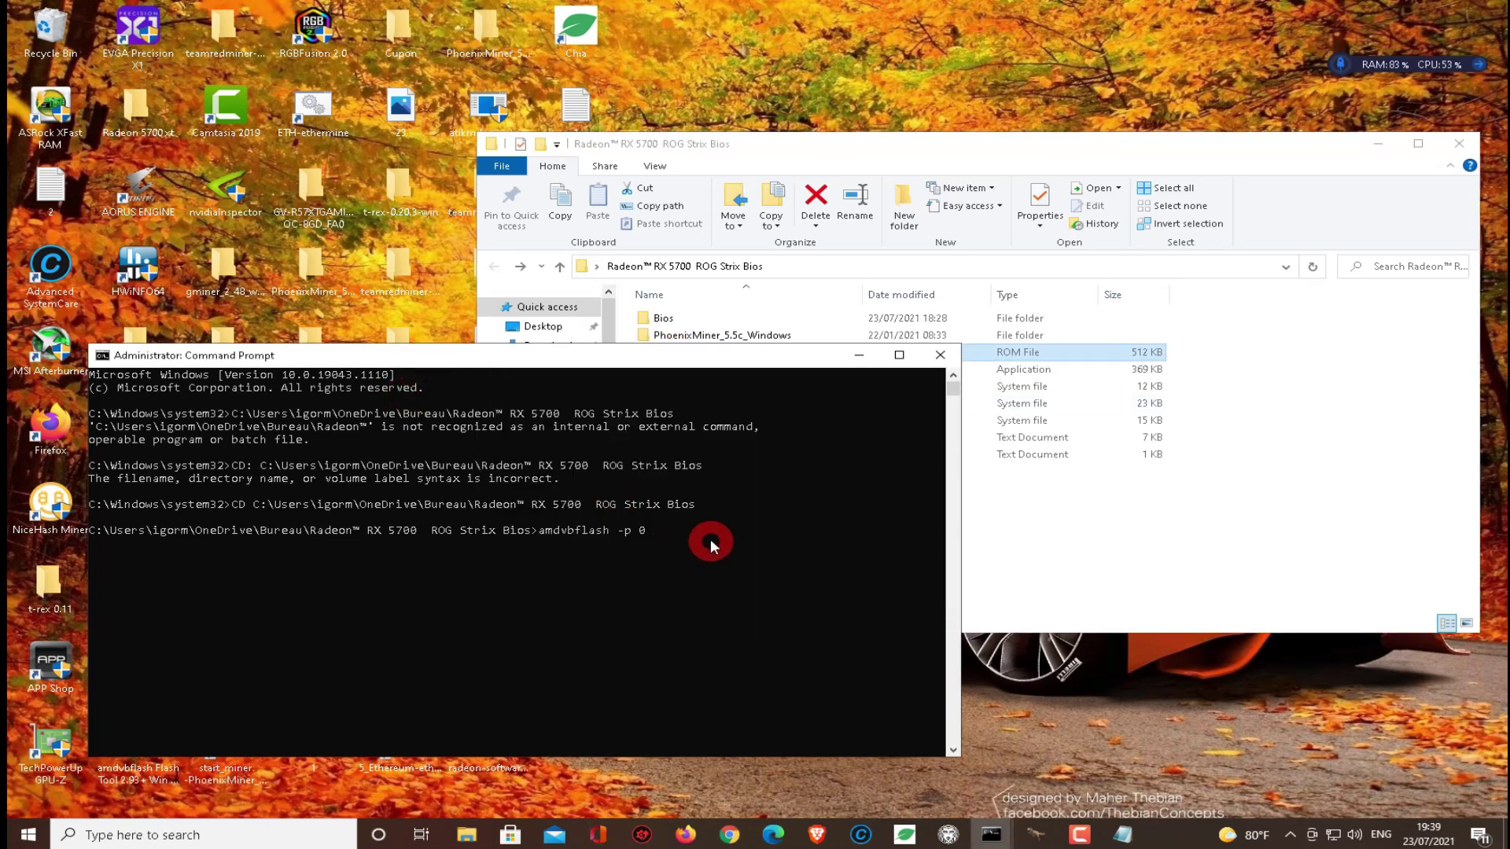
{"action": "right_click", "coordinate": [710, 538]}
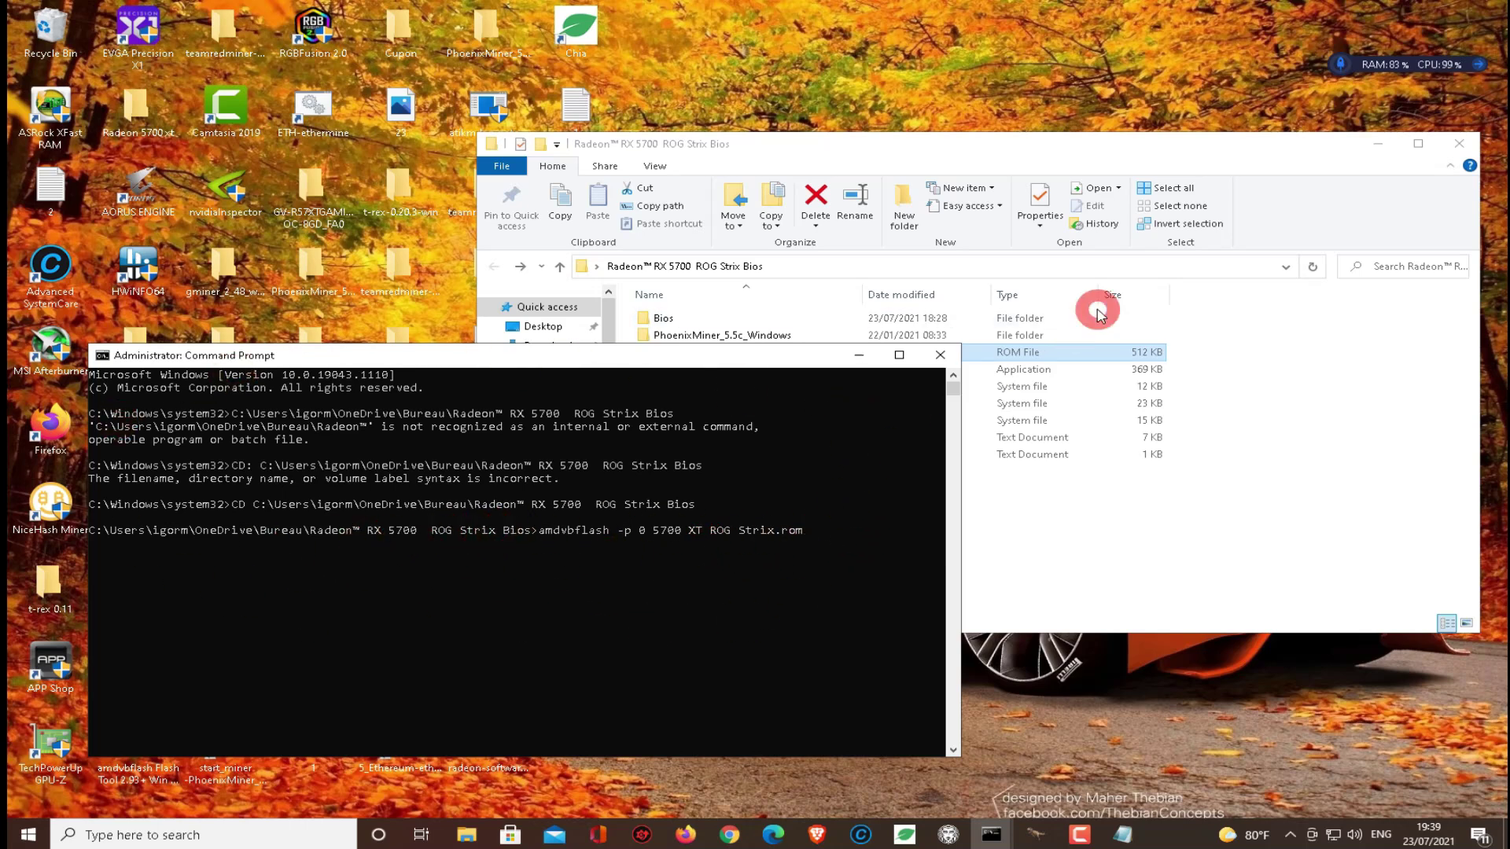
Step: Run the prepared amdvbflash command with the package folder window closed, and return to the desktop
{"action": "left_click", "coordinate": [1231, 146]}
{"action": "left_click", "coordinate": [1455, 150]}
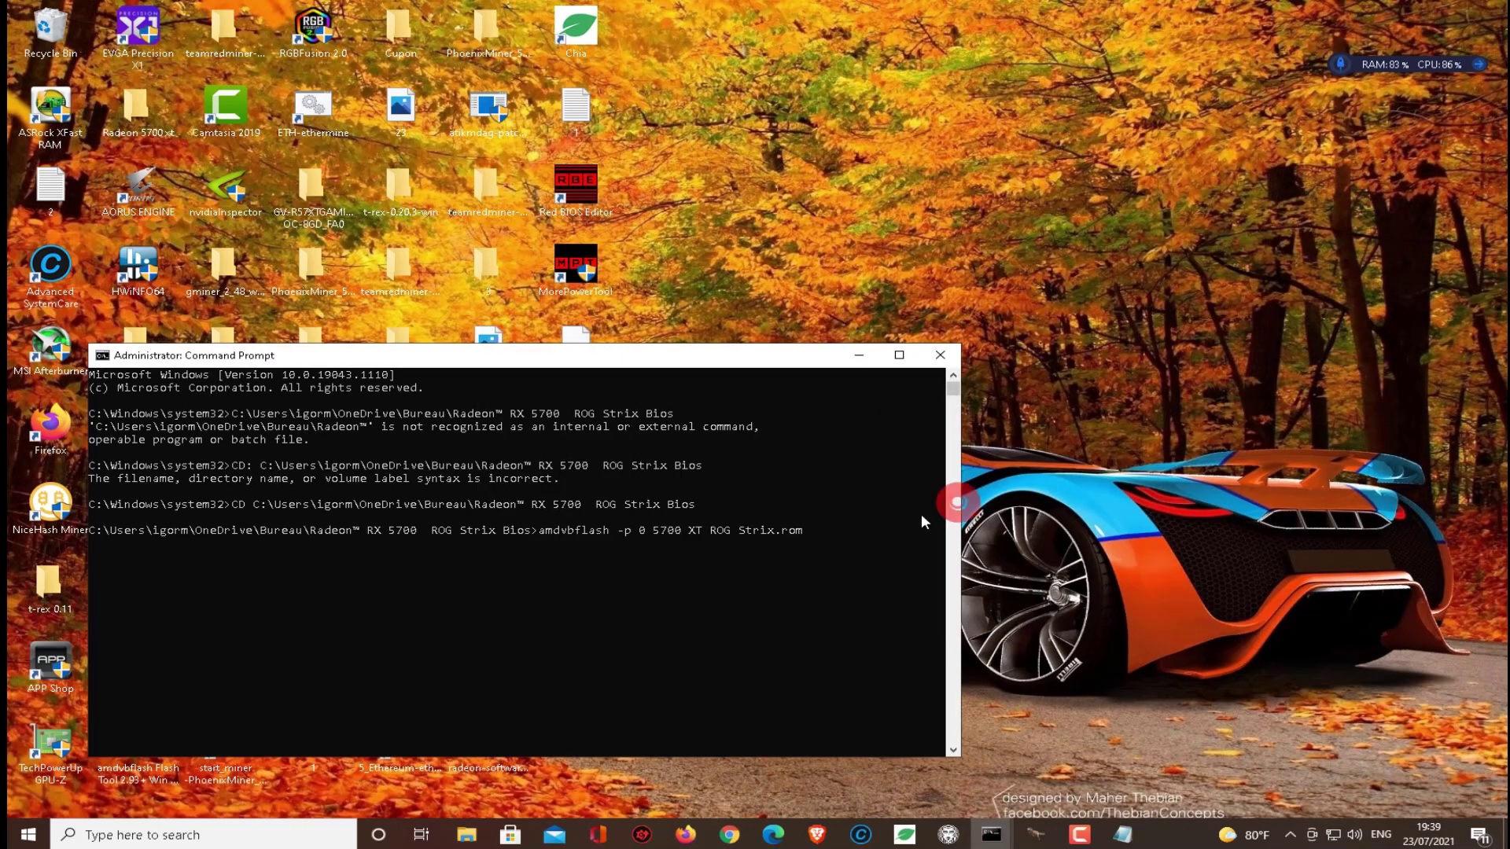
{"action": "key", "text": "Return"}
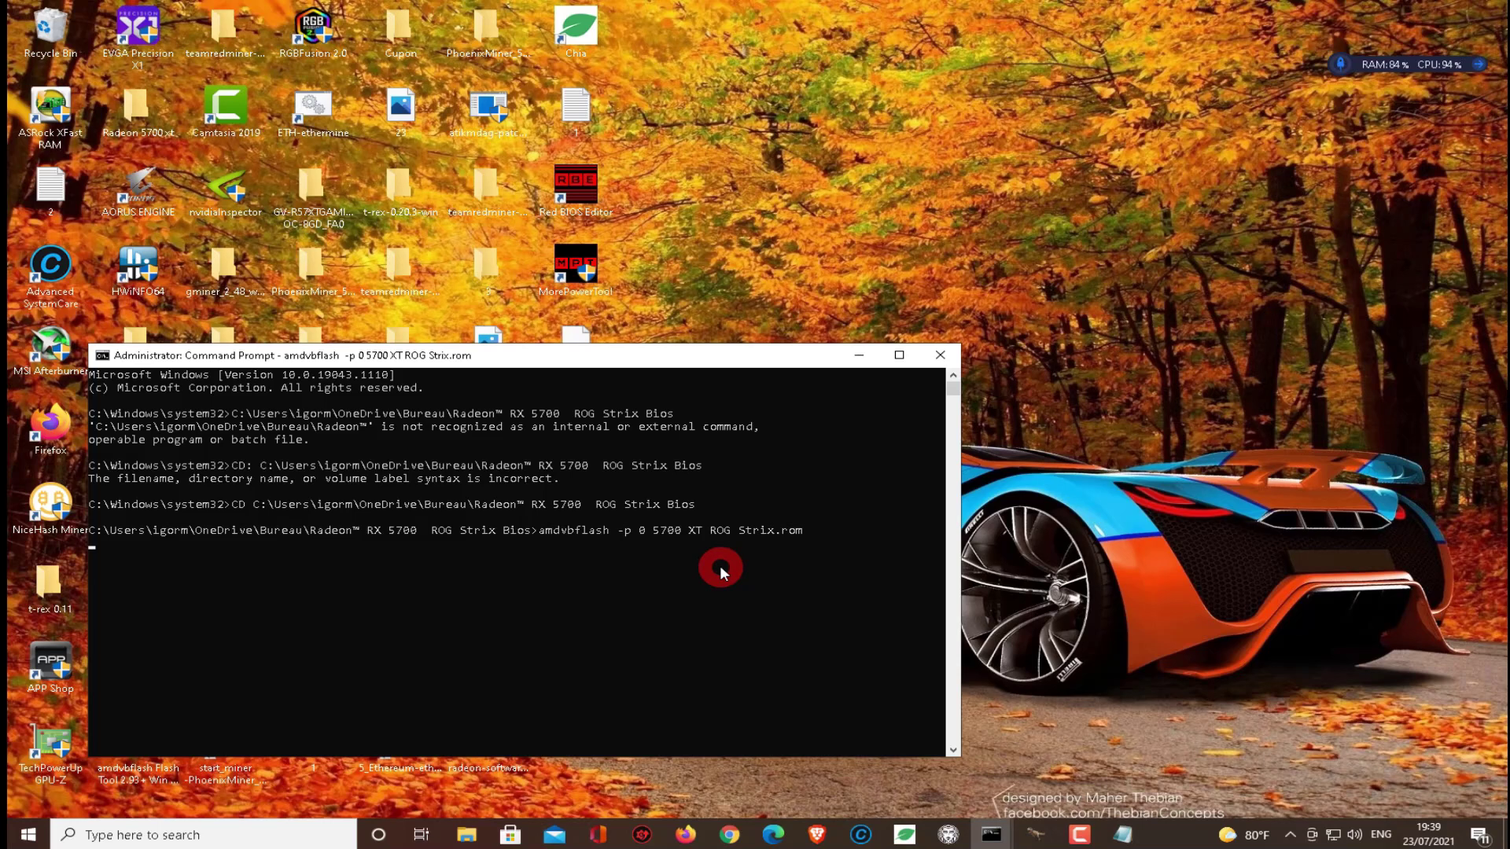
{"action": "key", "text": "super+d"}
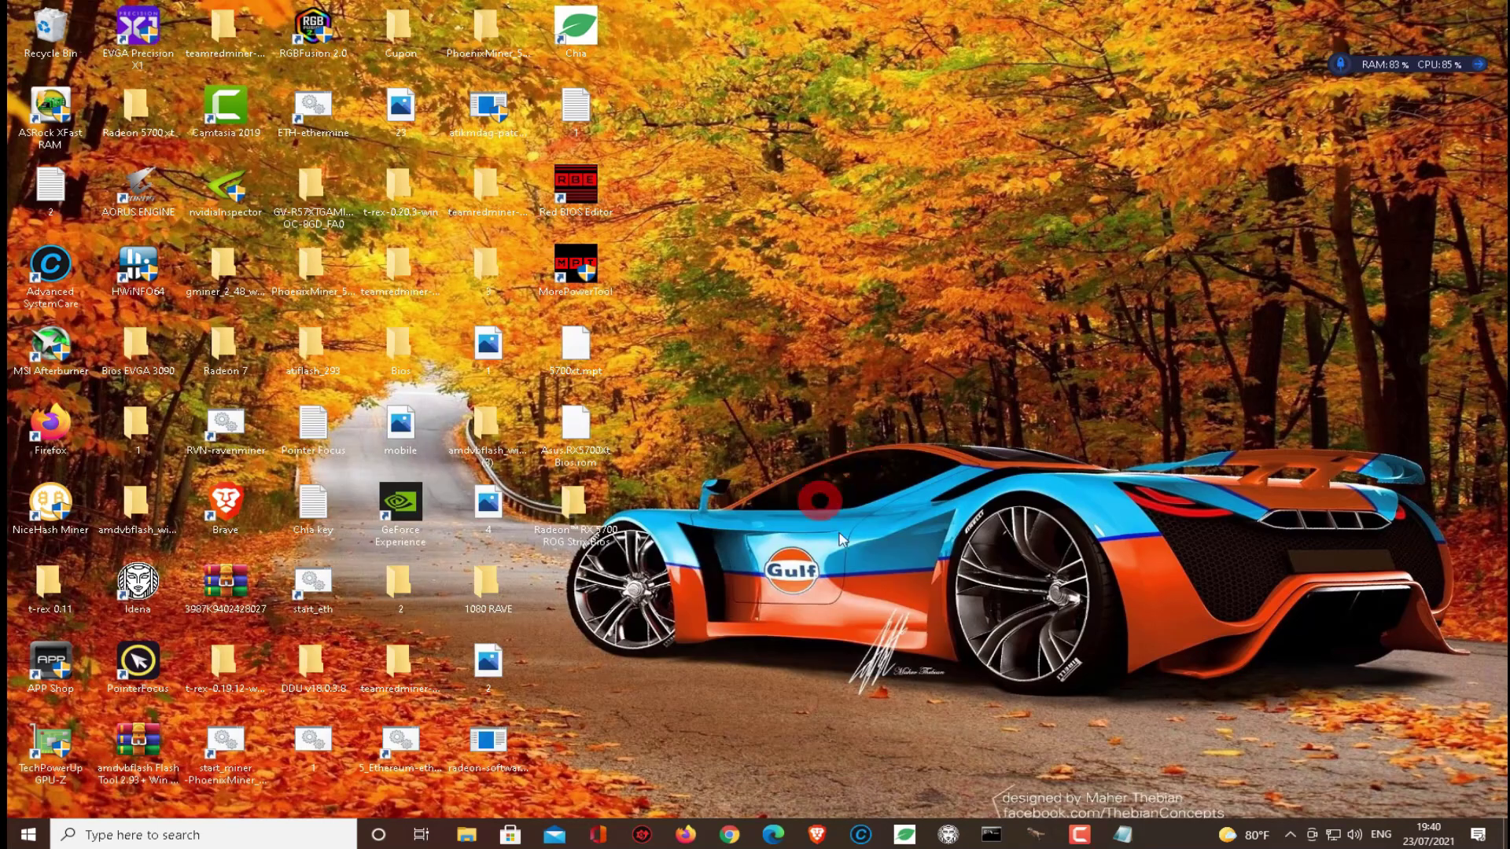